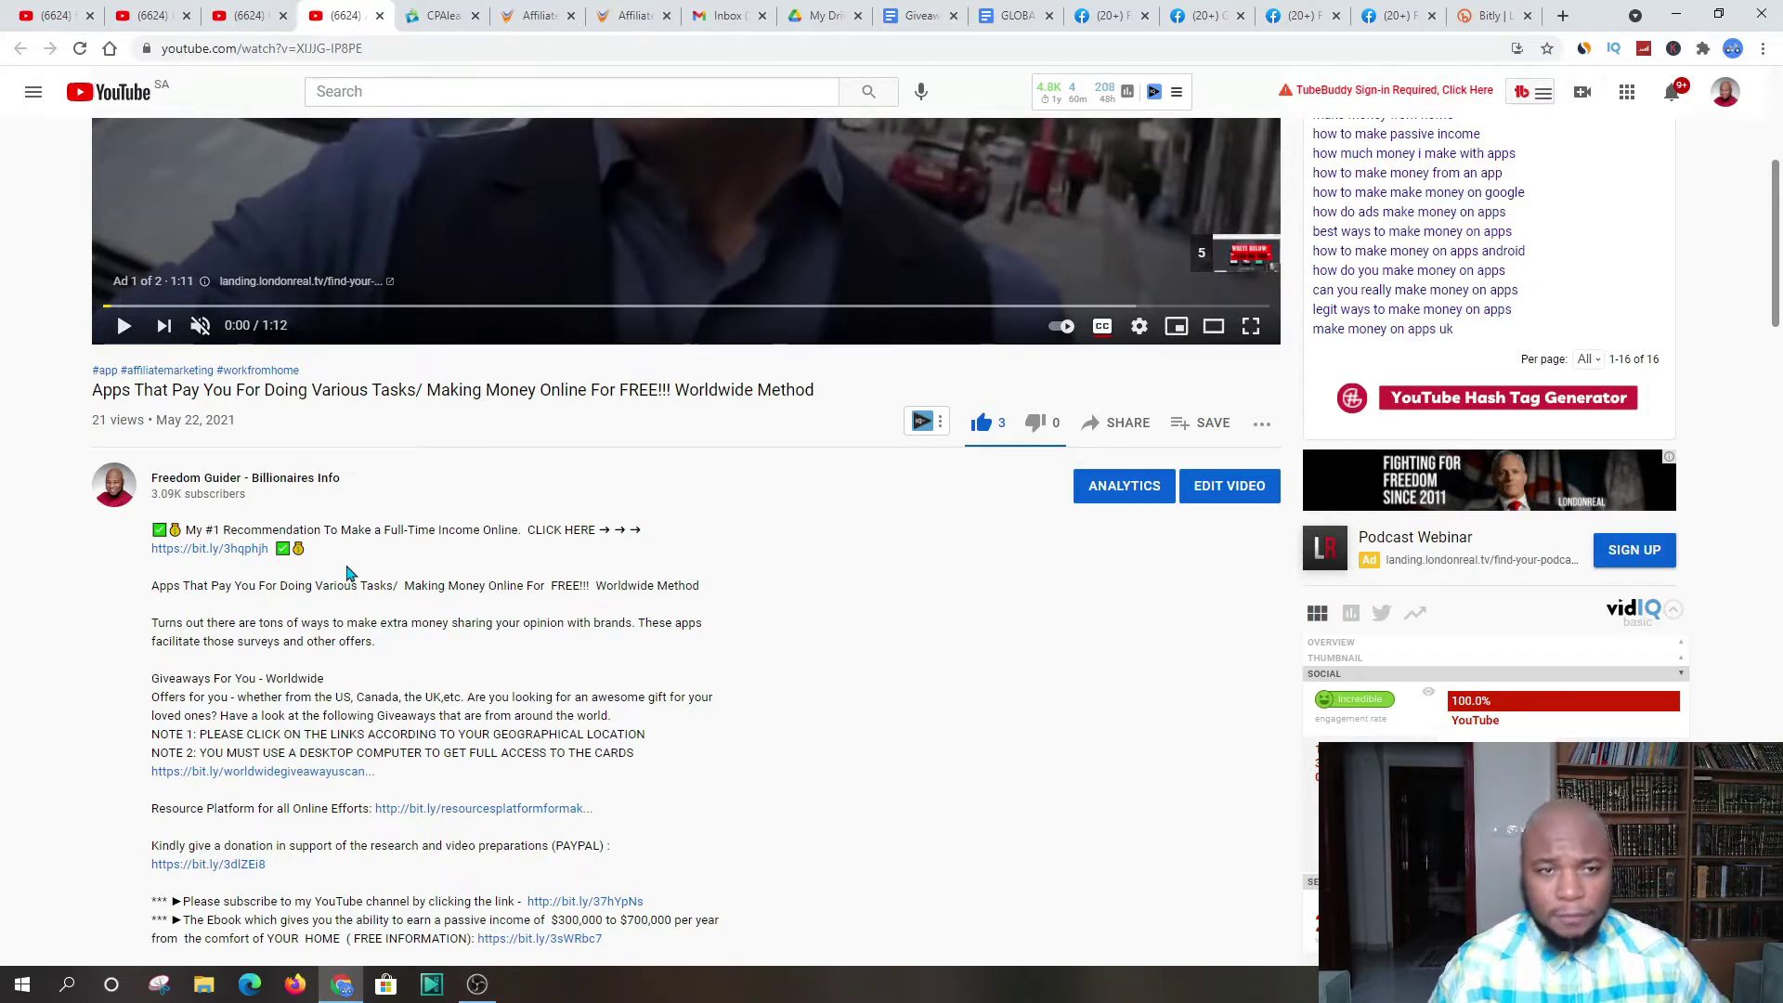
# Step: Look over the CPAlead and OfferVault offer tabs, then start a new browser tab
pyautogui.click(453, 15)
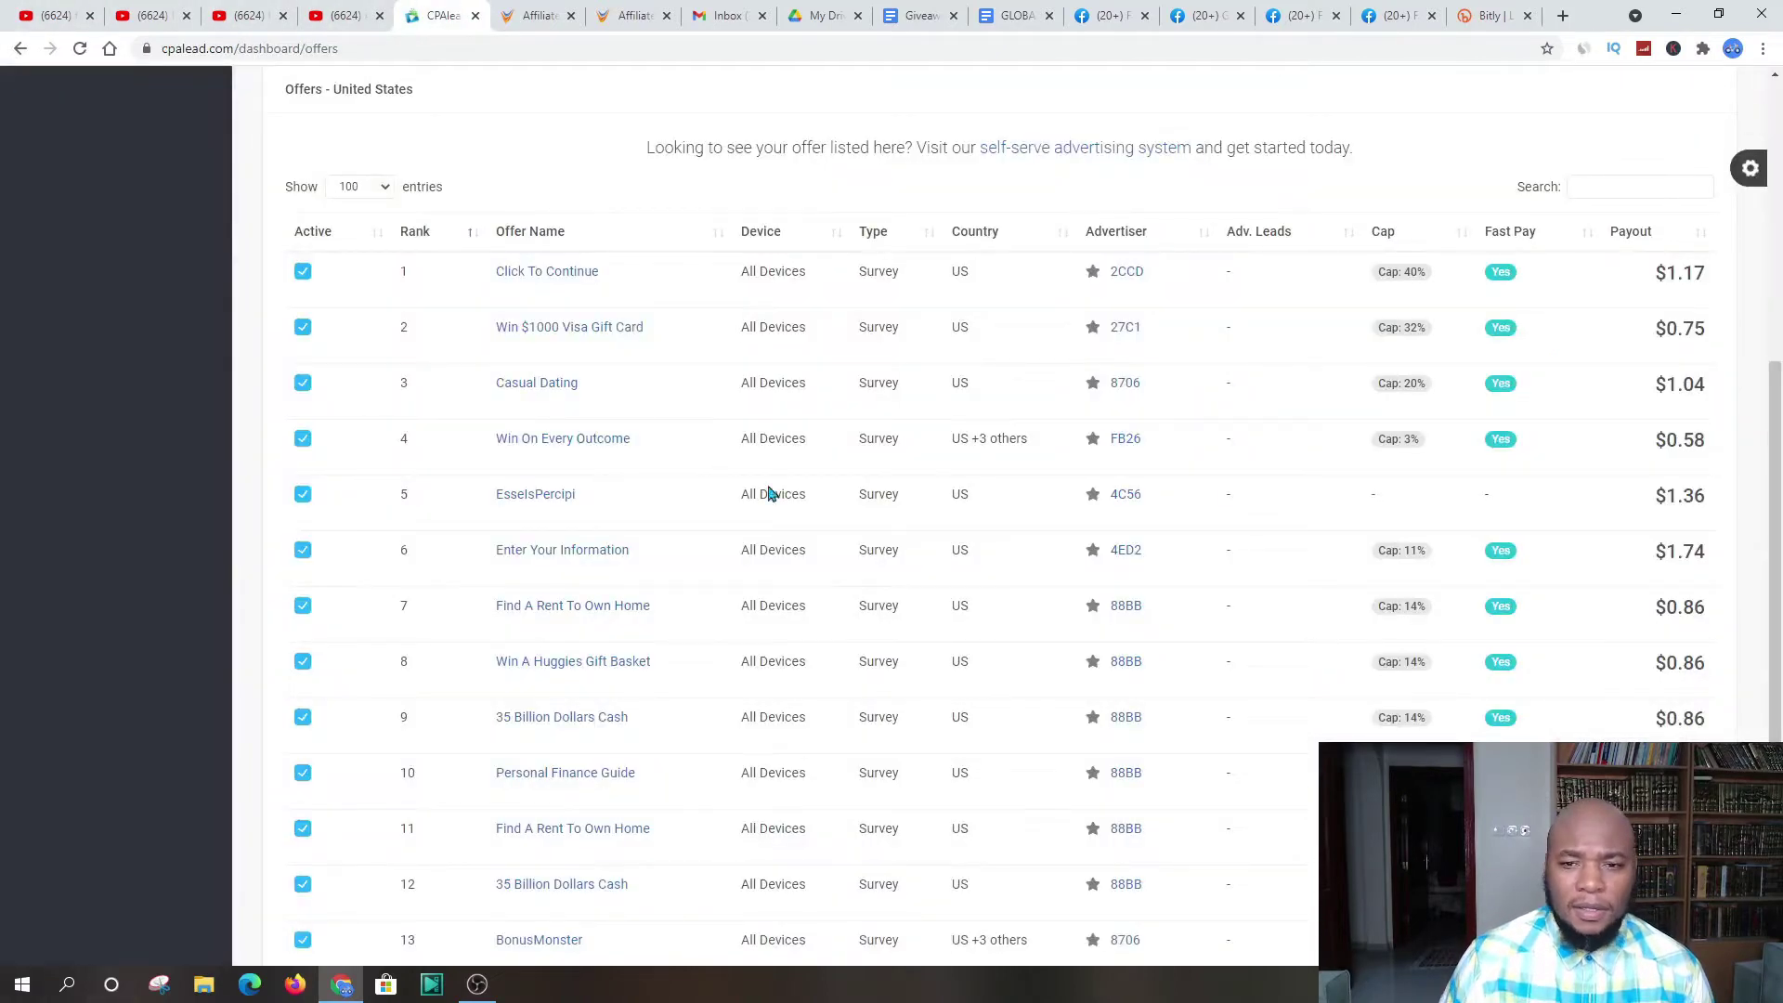
pyautogui.scroll(6, 769, 493)
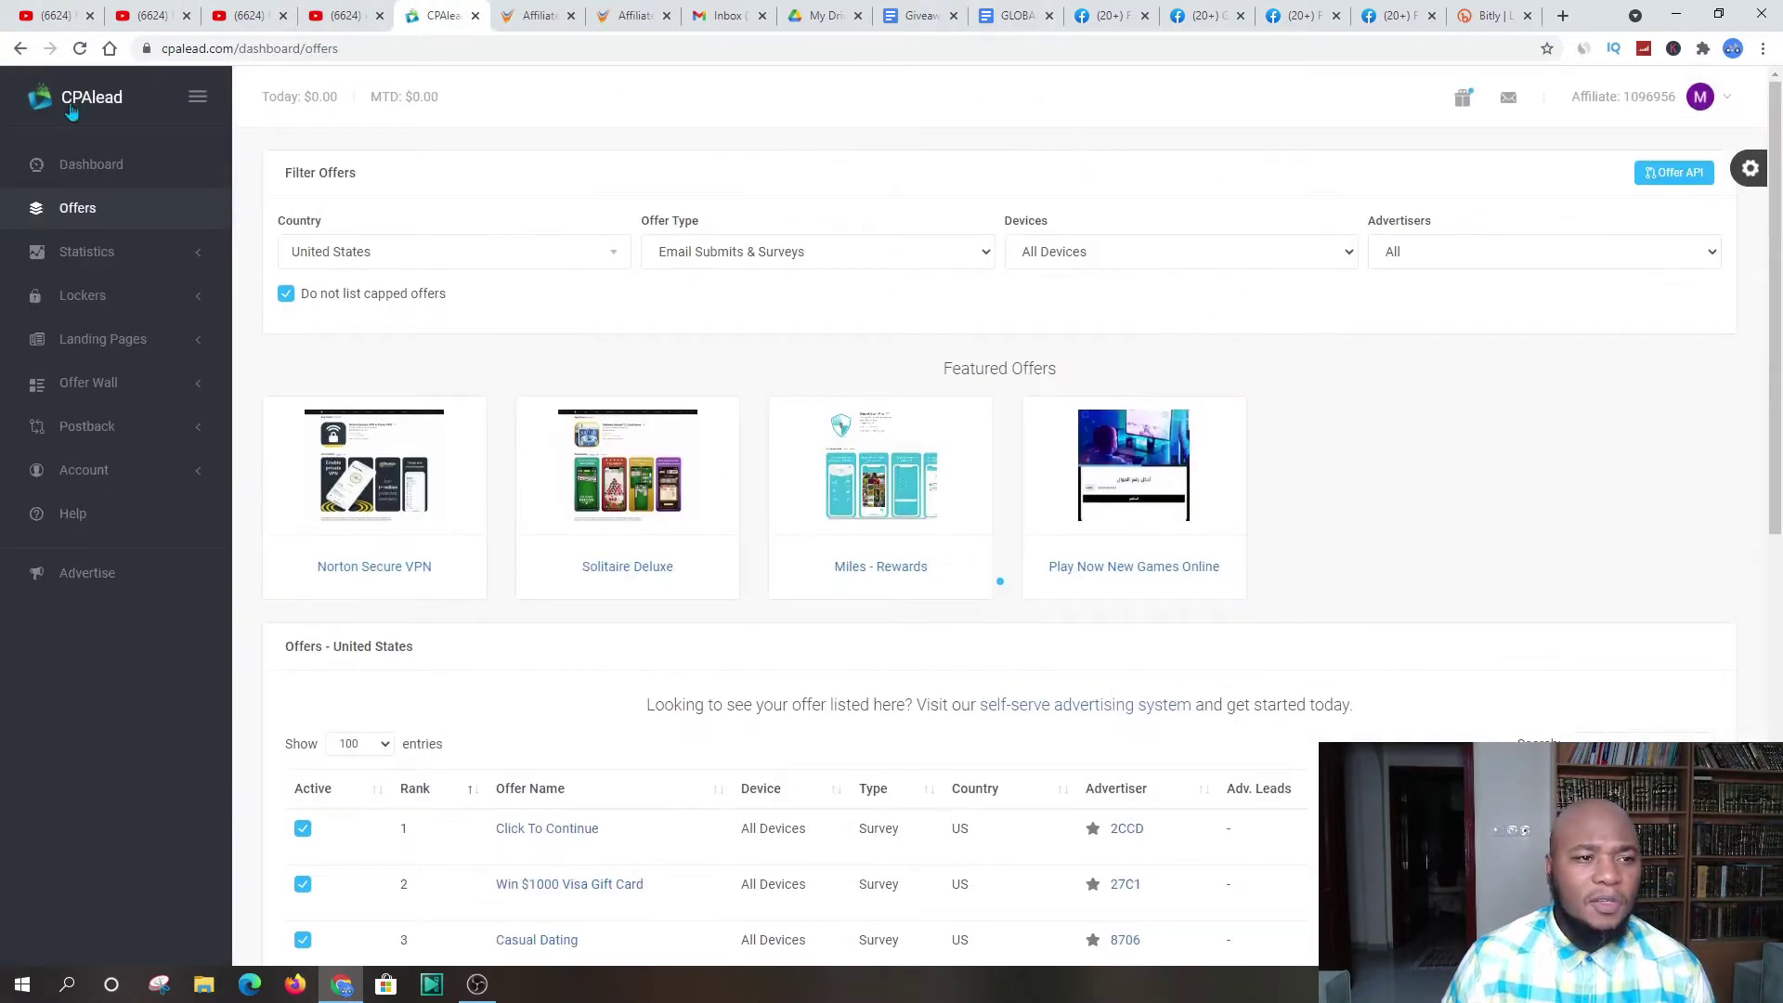
pyautogui.click(535, 16)
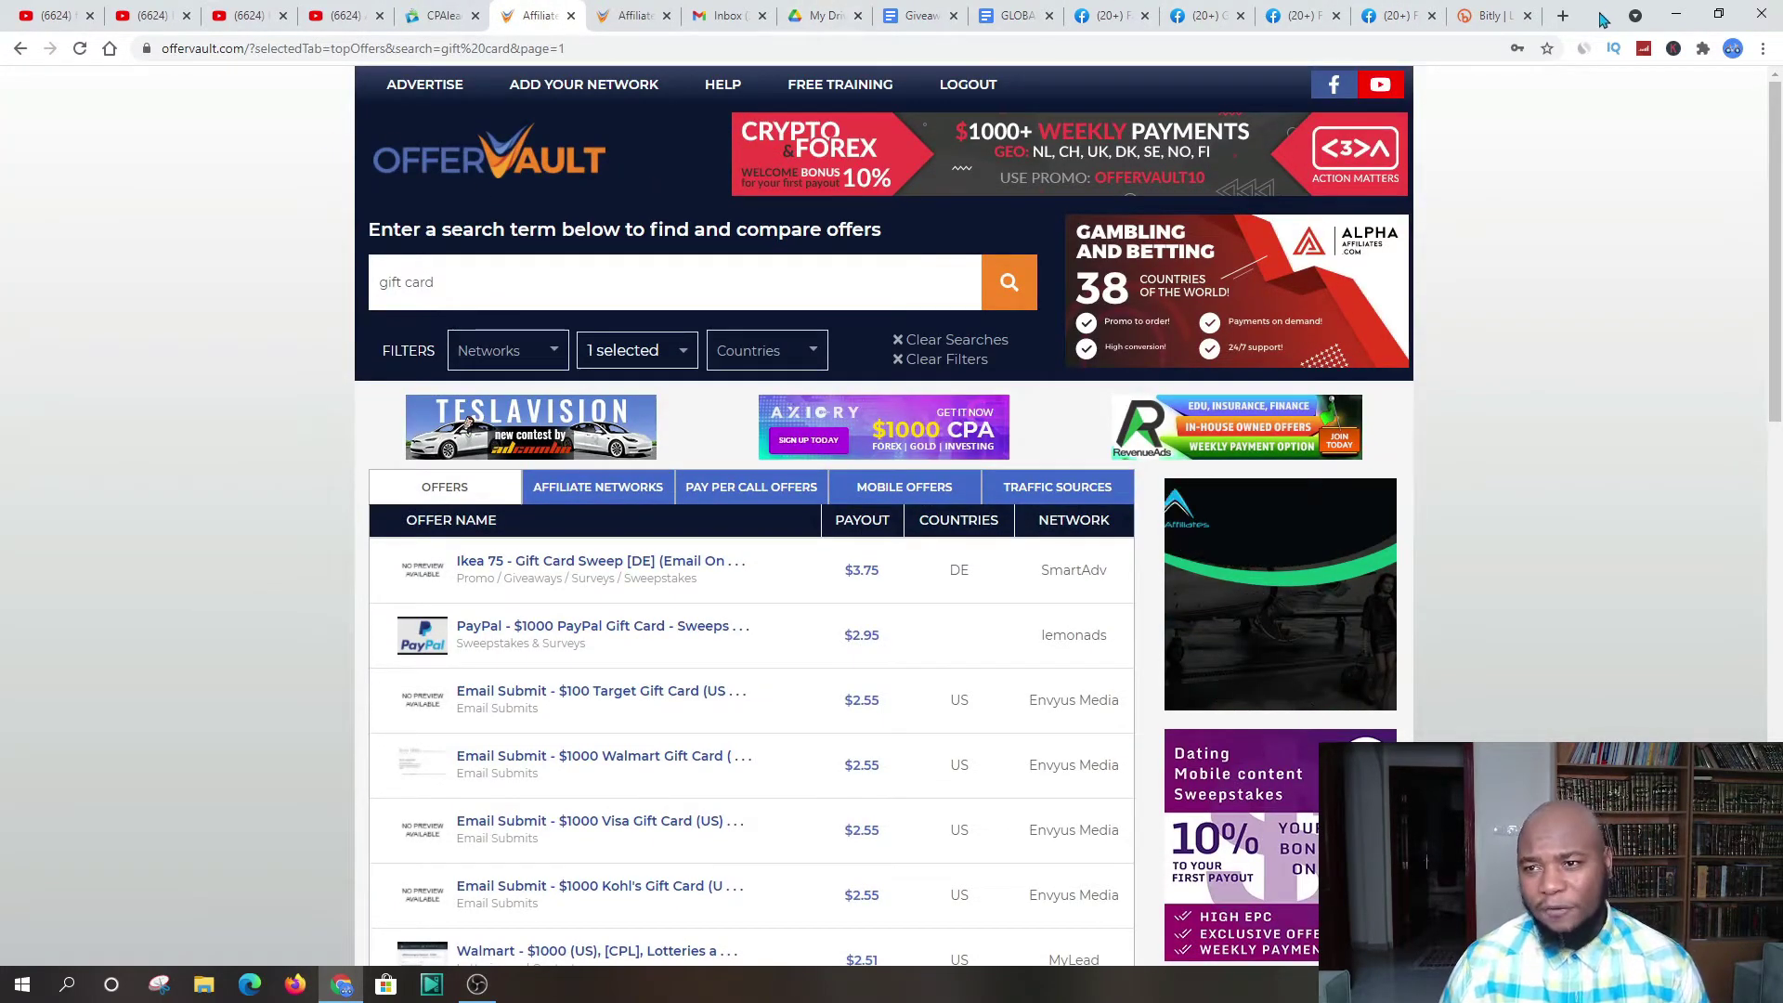
pyautogui.click(1563, 16)
# Step: Search Google for 'cpagrip' and open the CPAGrip.com result in a new tab
pyautogui.click(794, 389)
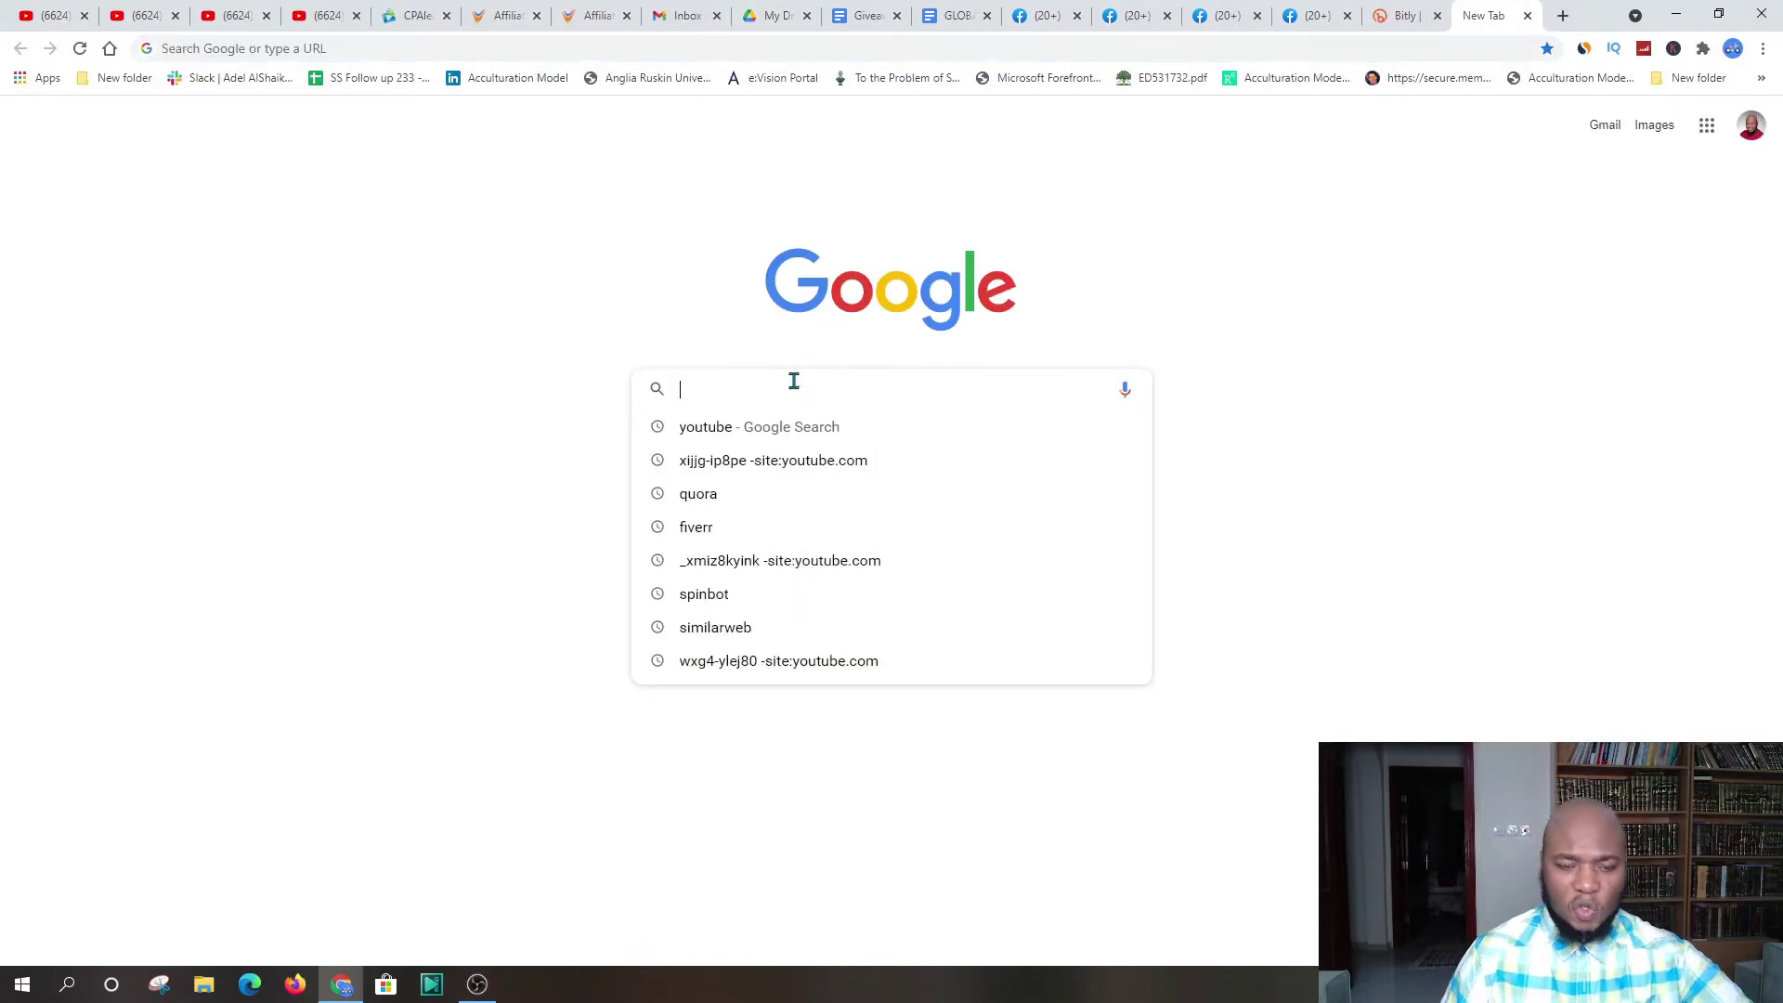
pyautogui.write('cpa')
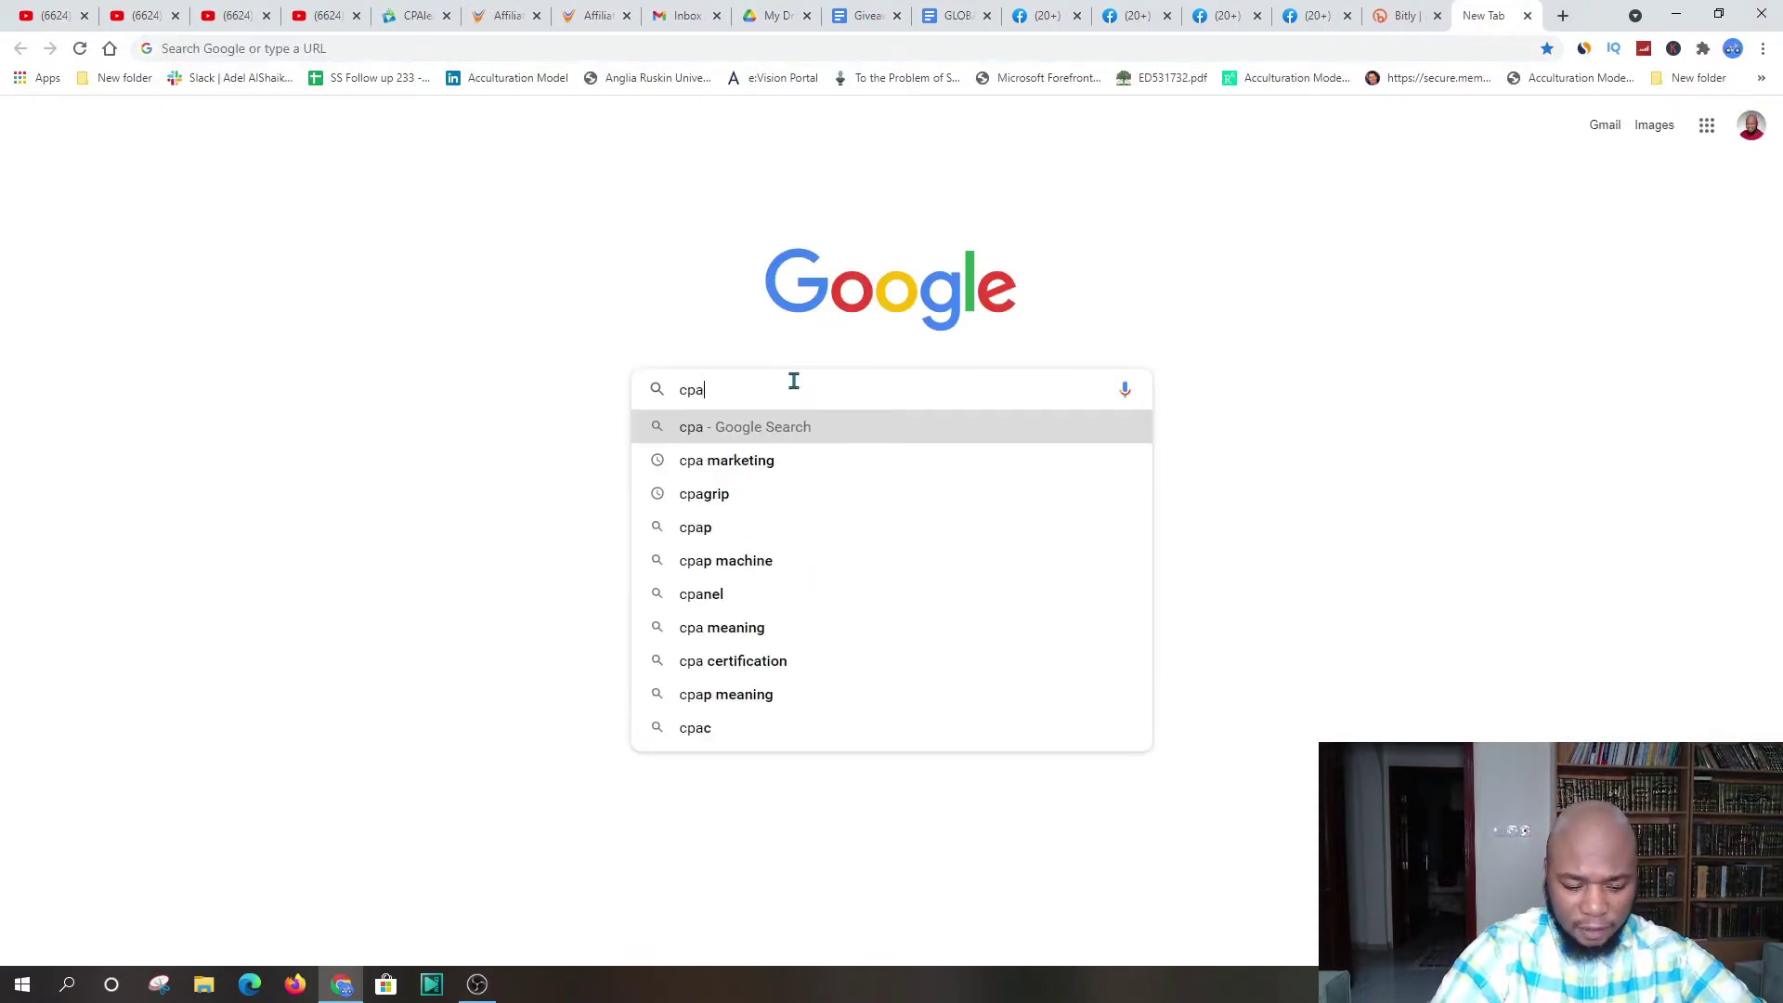
pyautogui.write('grip')
pyautogui.press('Return')
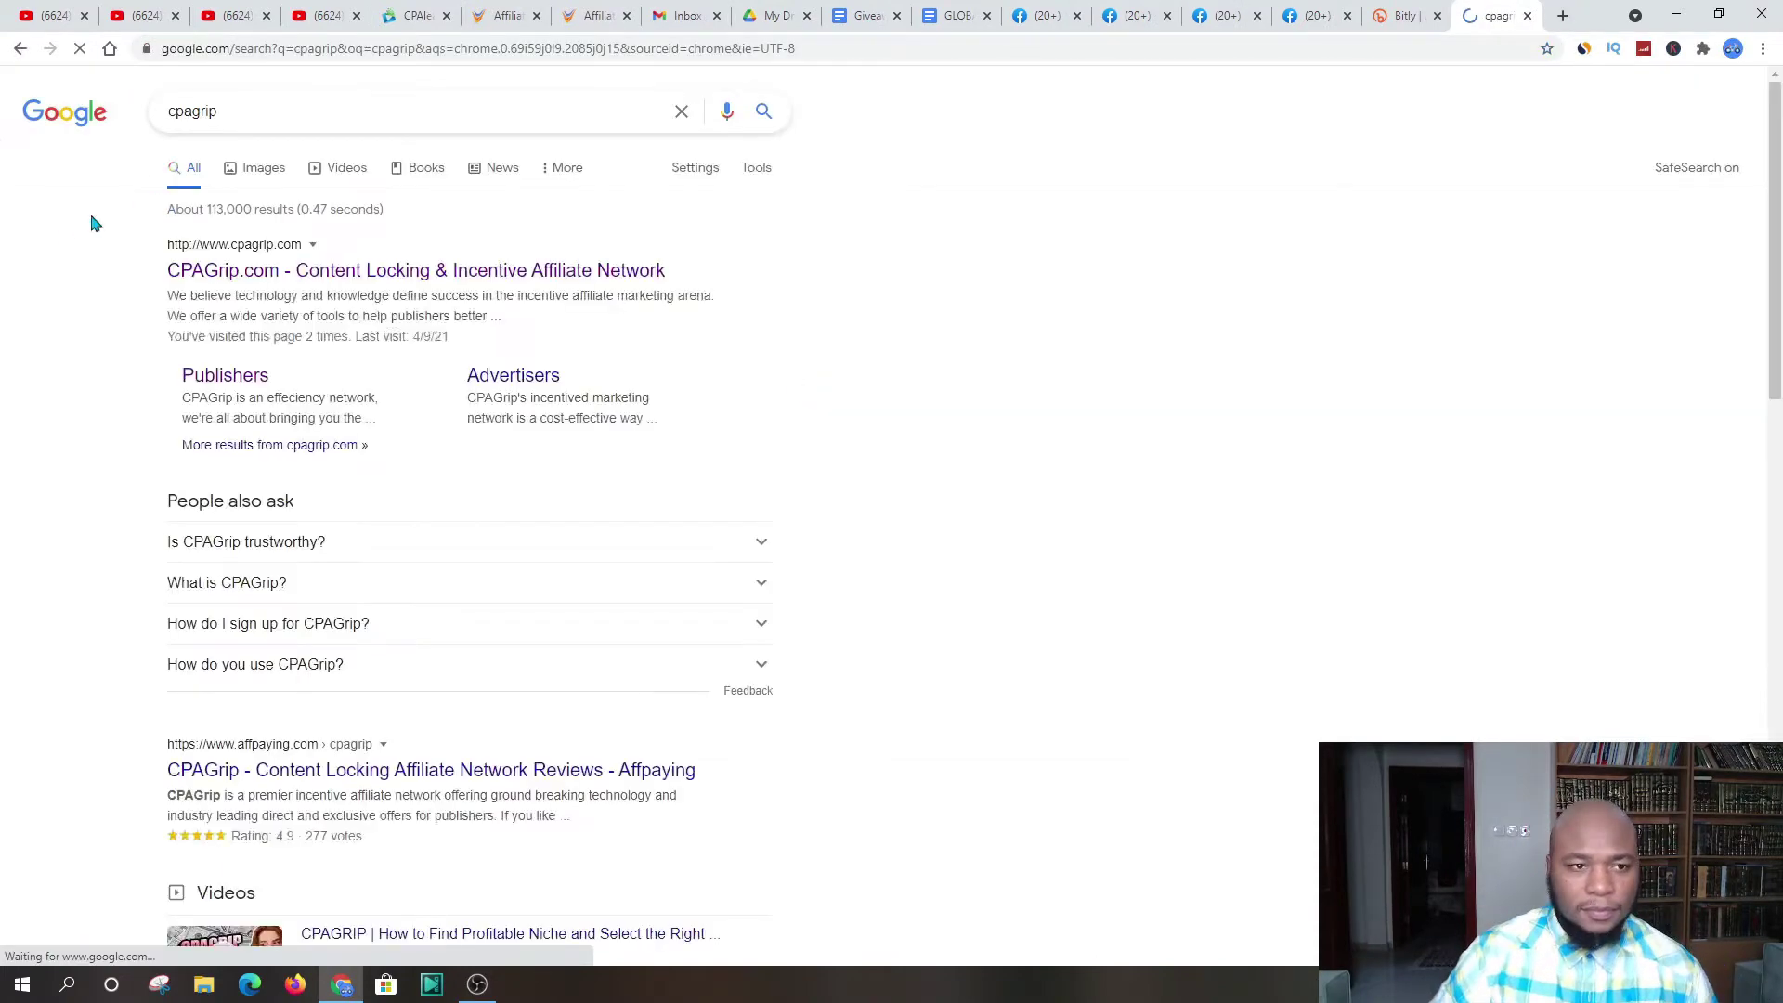
pyautogui.rightClick(314, 271)
pyautogui.click(320, 288)
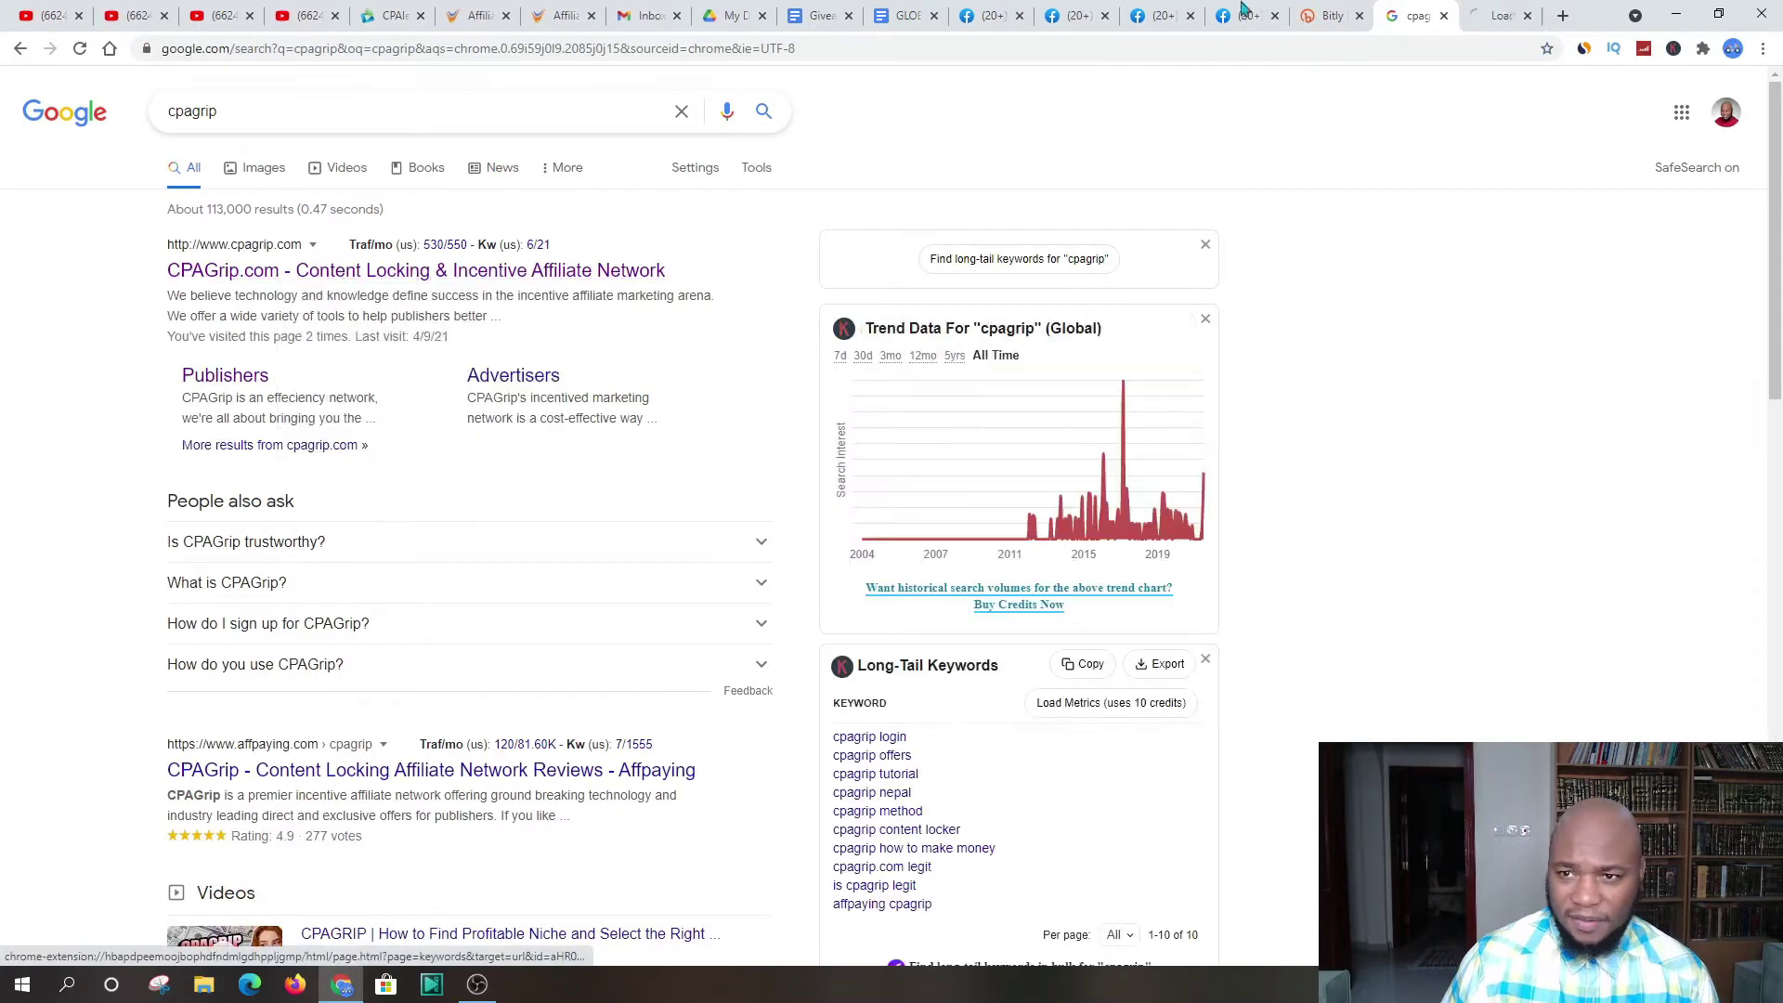
# Step: View the cpagrip.com homepage, then go back to the CPAlead offers dashboard
pyautogui.click(1497, 13)
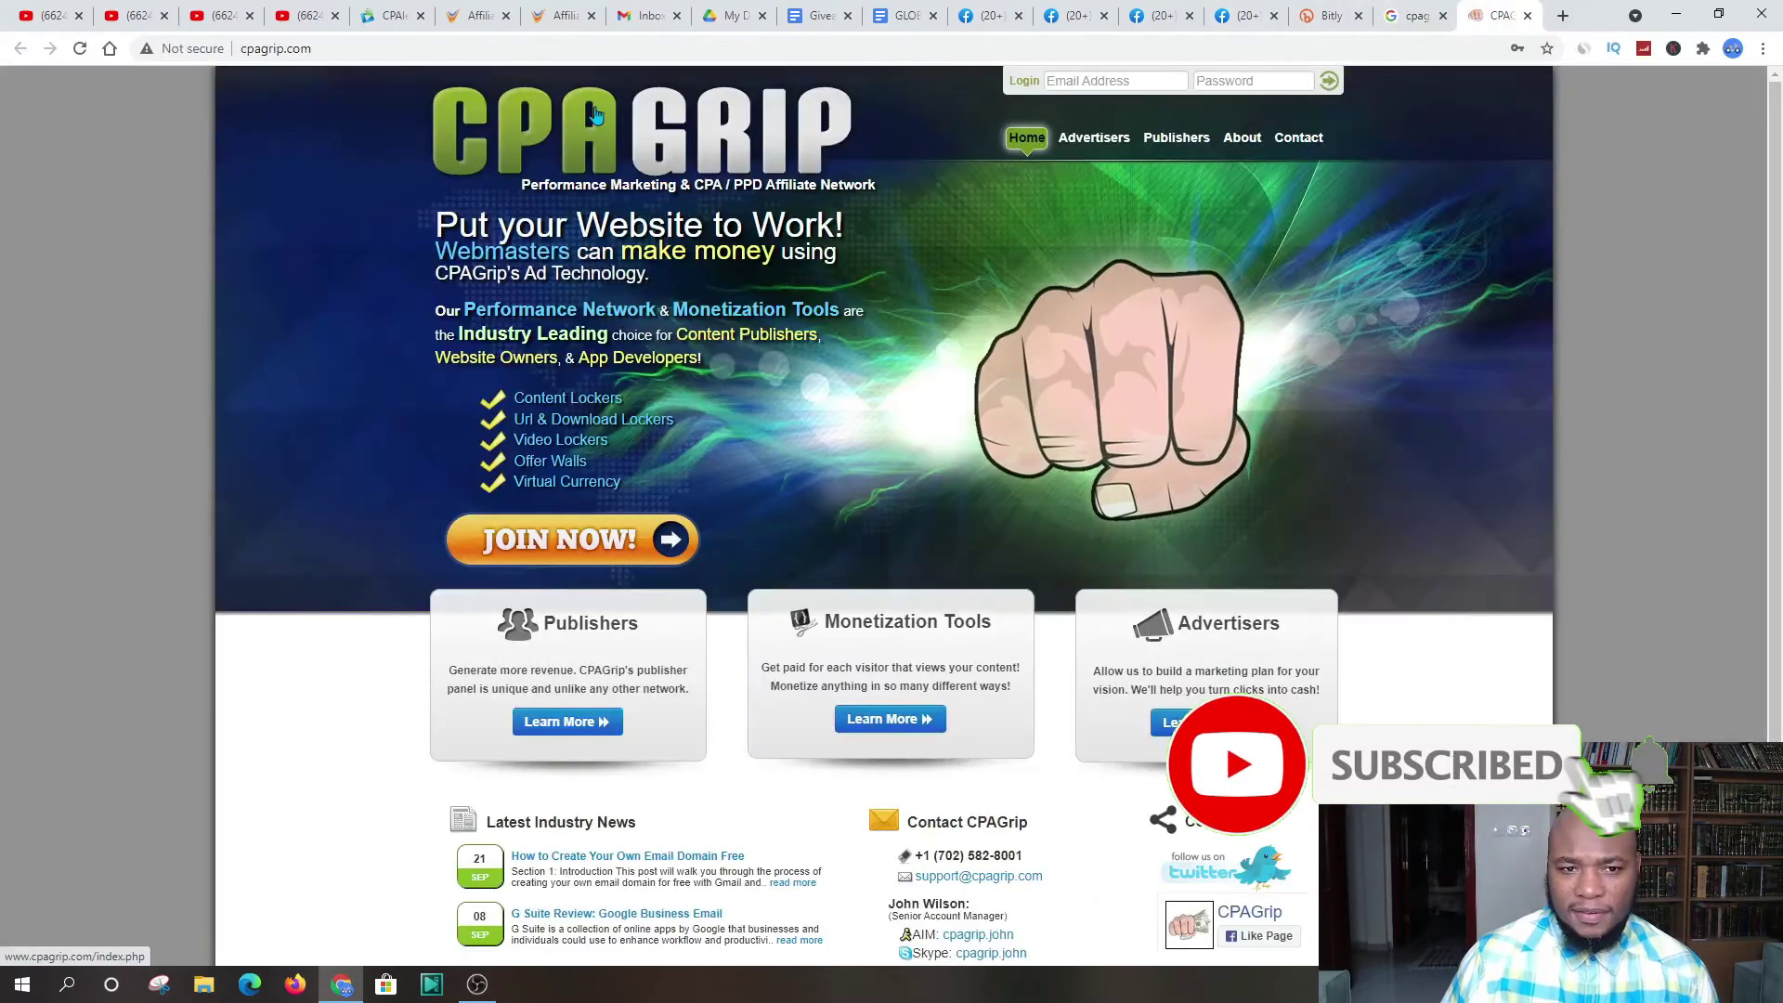
pyautogui.scroll(-3, 1254, 315)
pyautogui.scroll(3, 1207, 279)
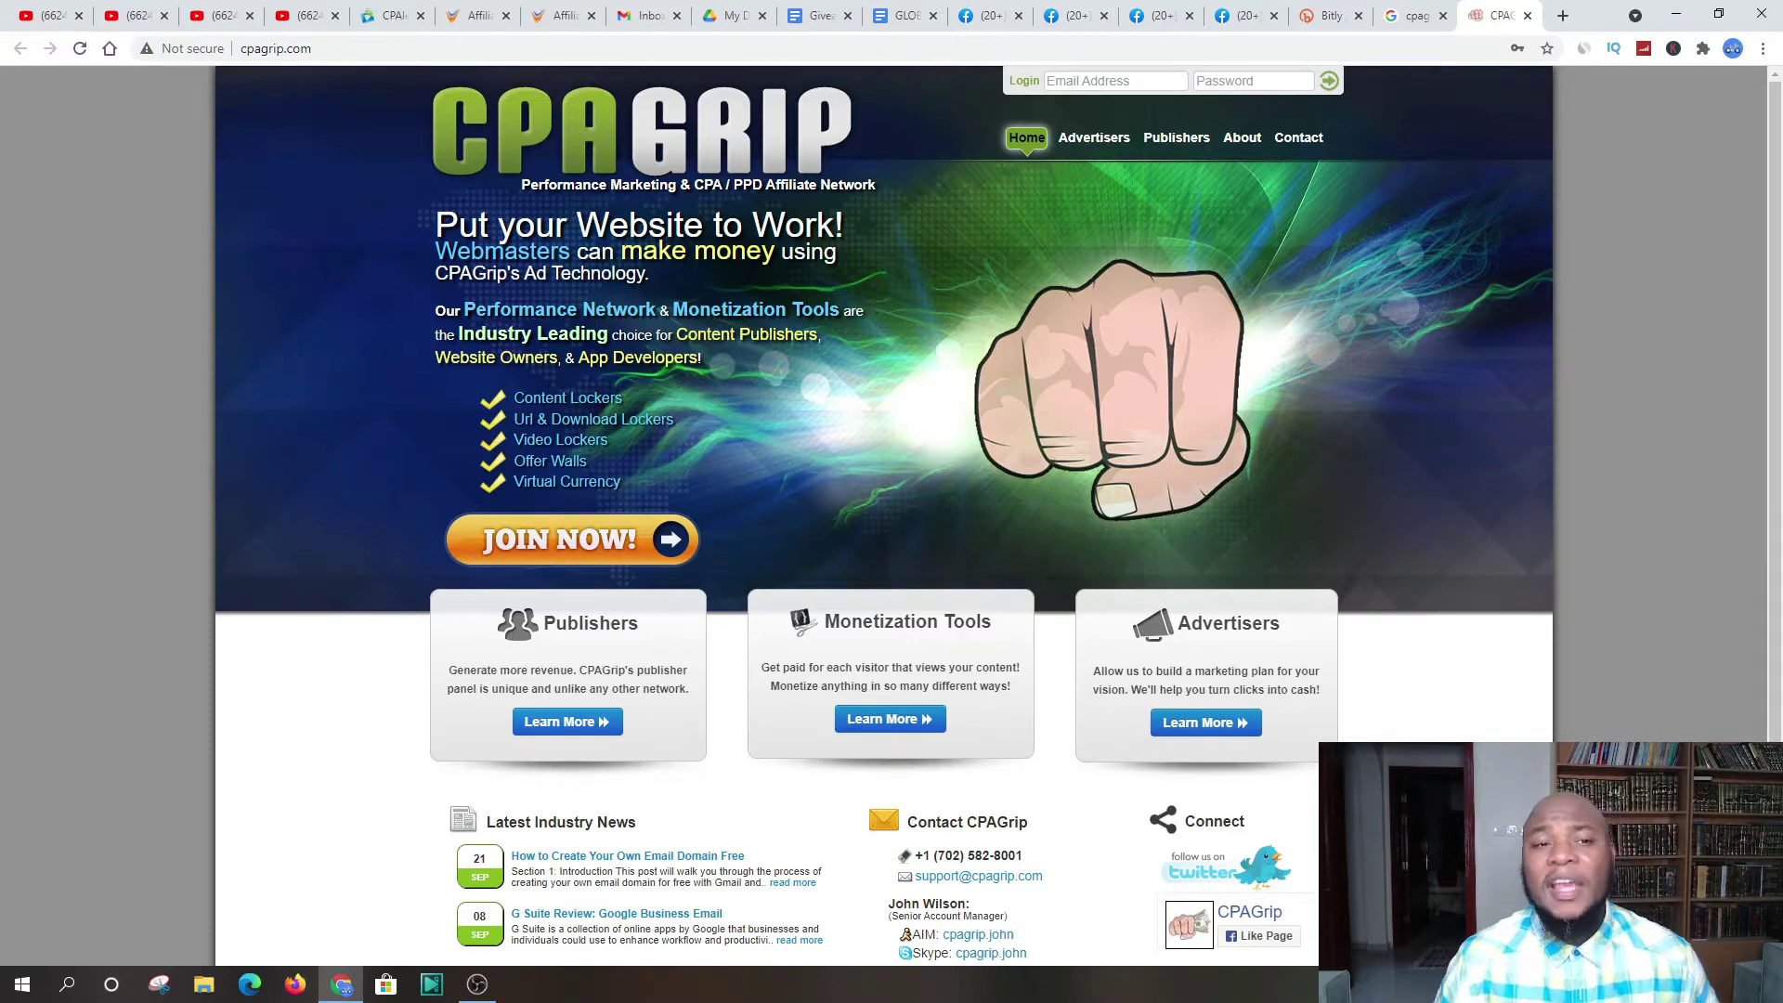
pyautogui.click(394, 13)
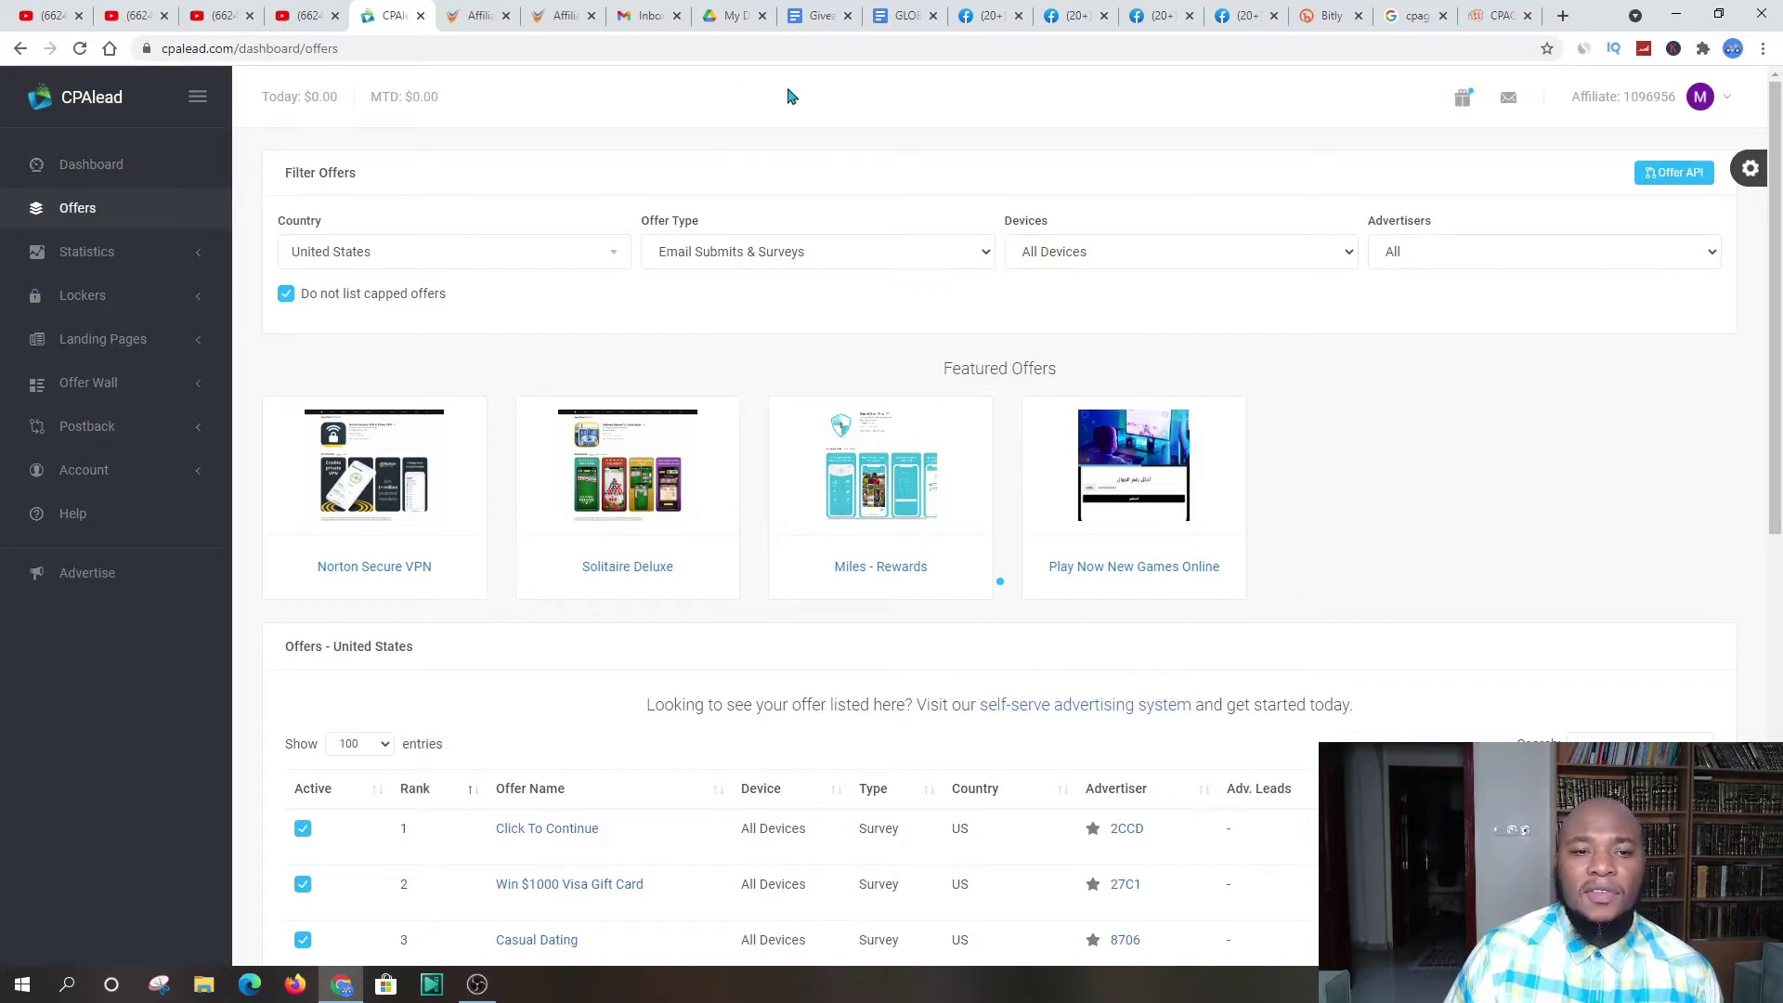
# Step: Browse CPAlead's country list, leave it on United States, and switch to OfferVault's gift card offers
pyautogui.click(374, 257)
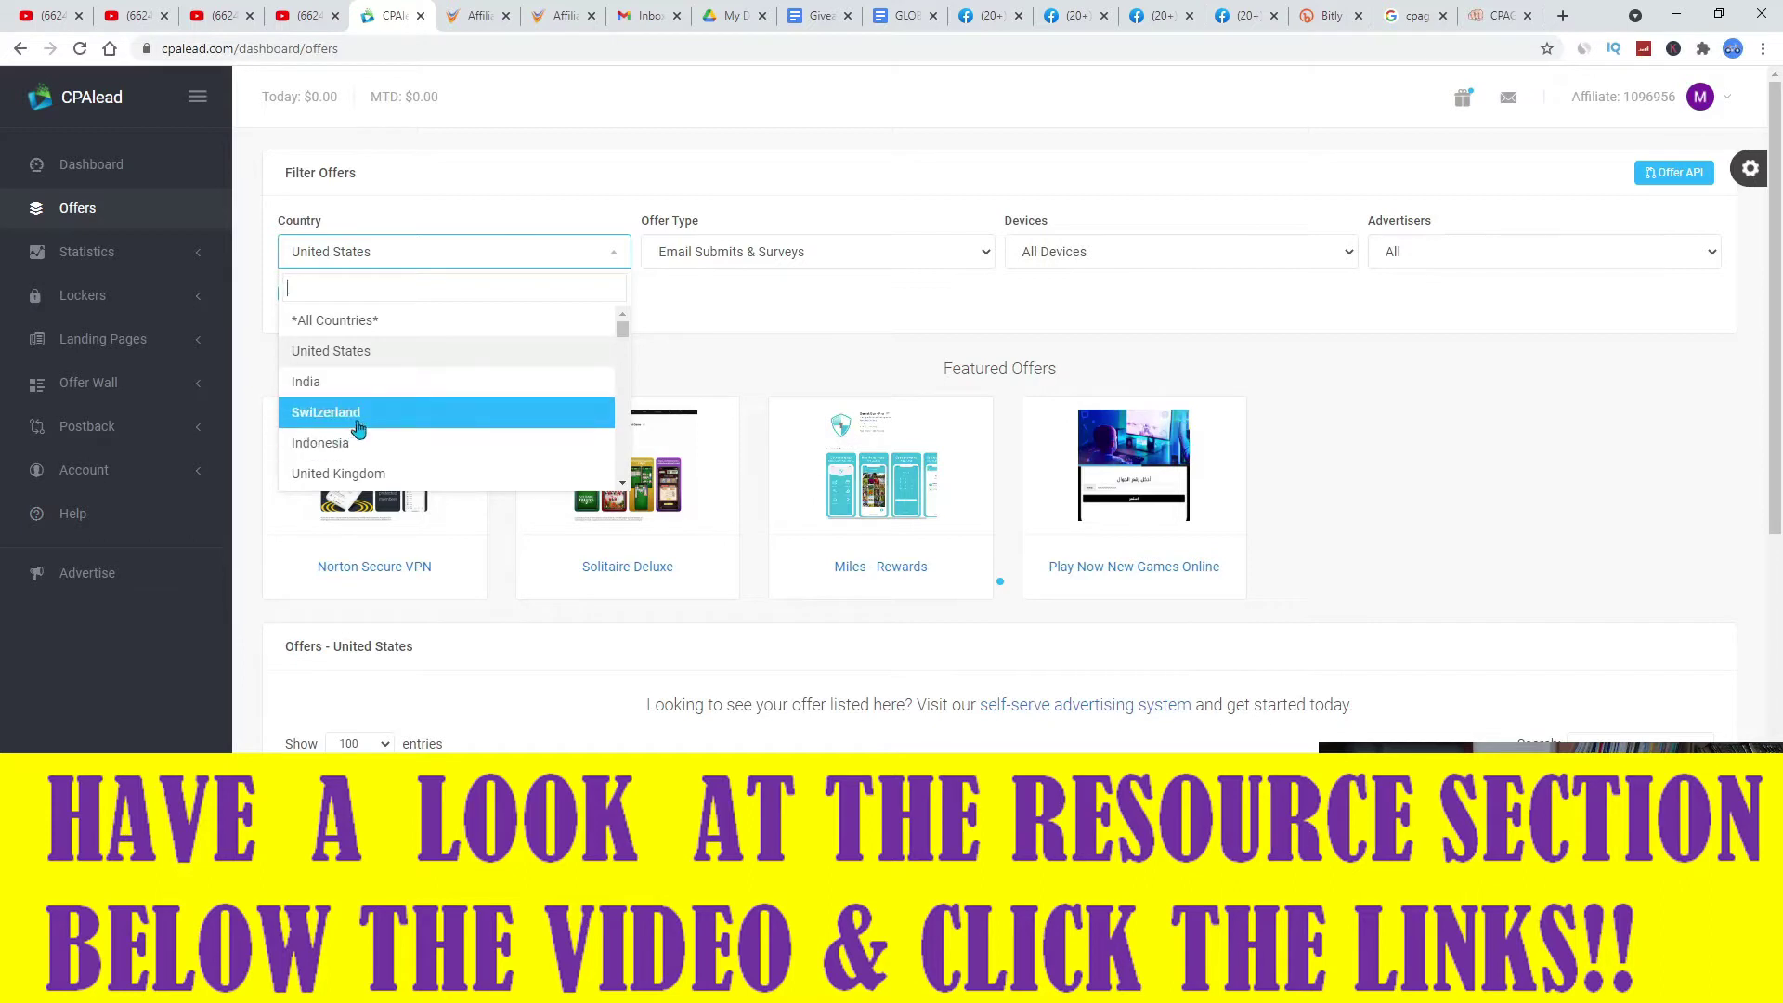
pyautogui.scroll(-5, 359, 427)
pyautogui.scroll(-5, 400, 372)
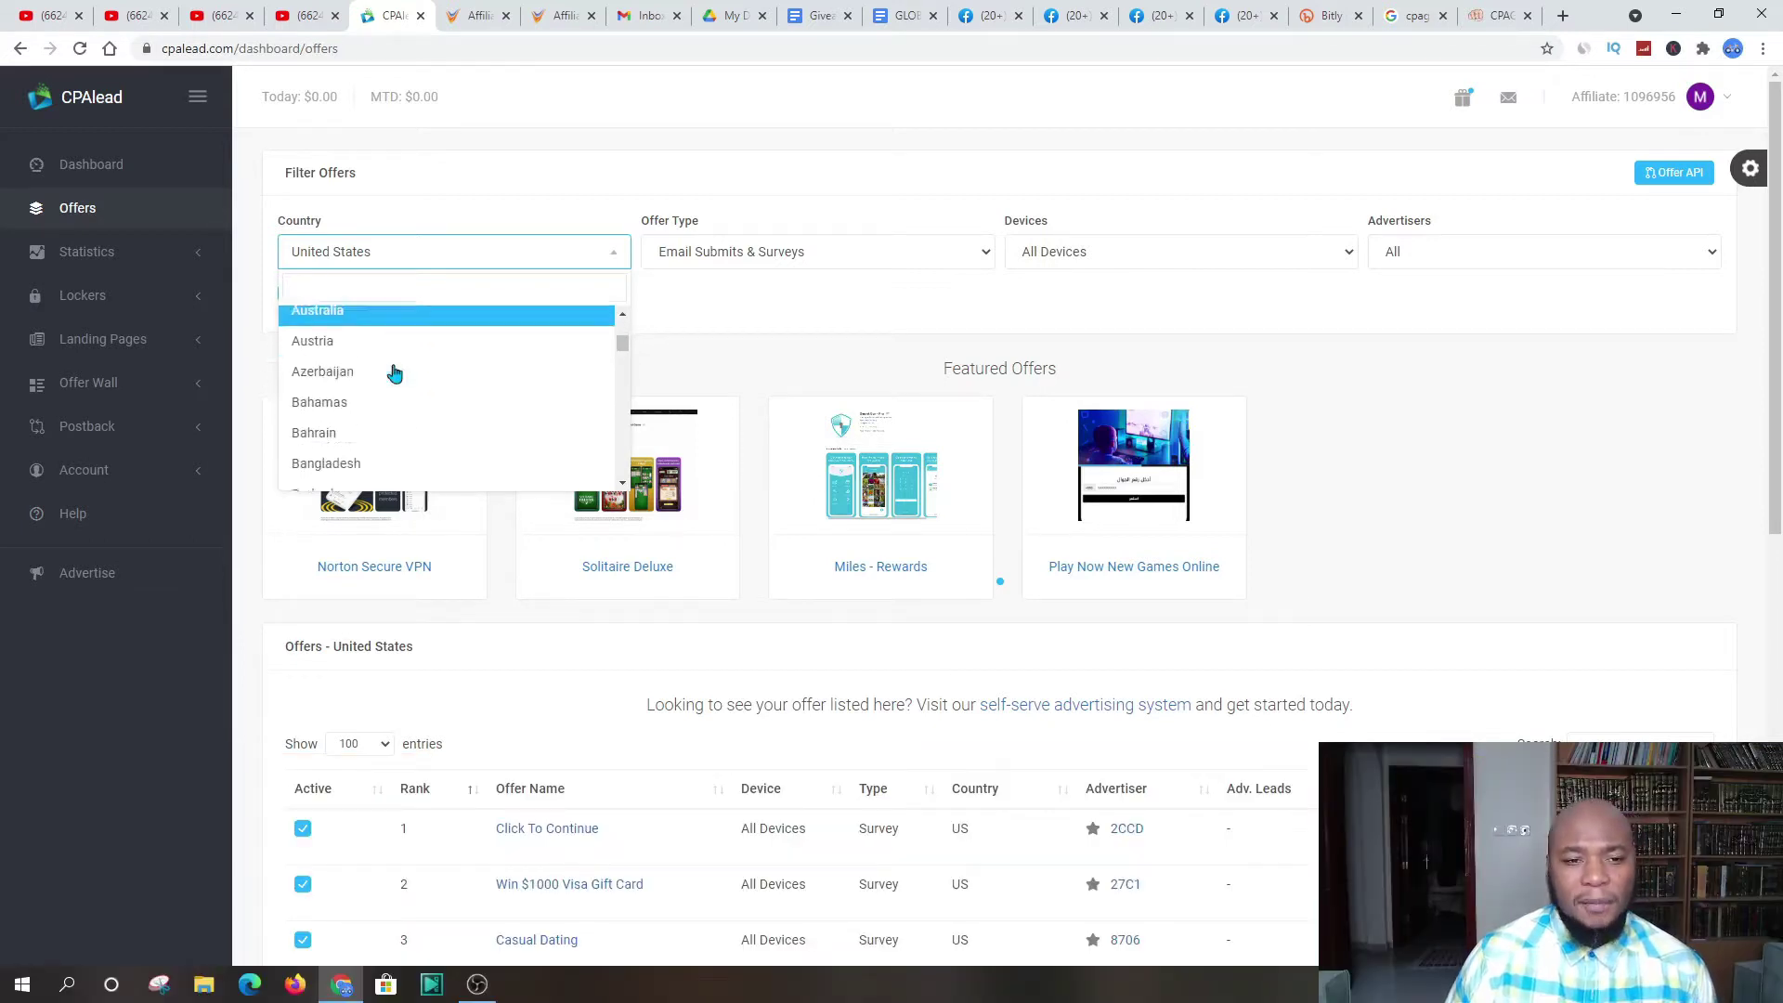
pyautogui.scroll(-4, 400, 371)
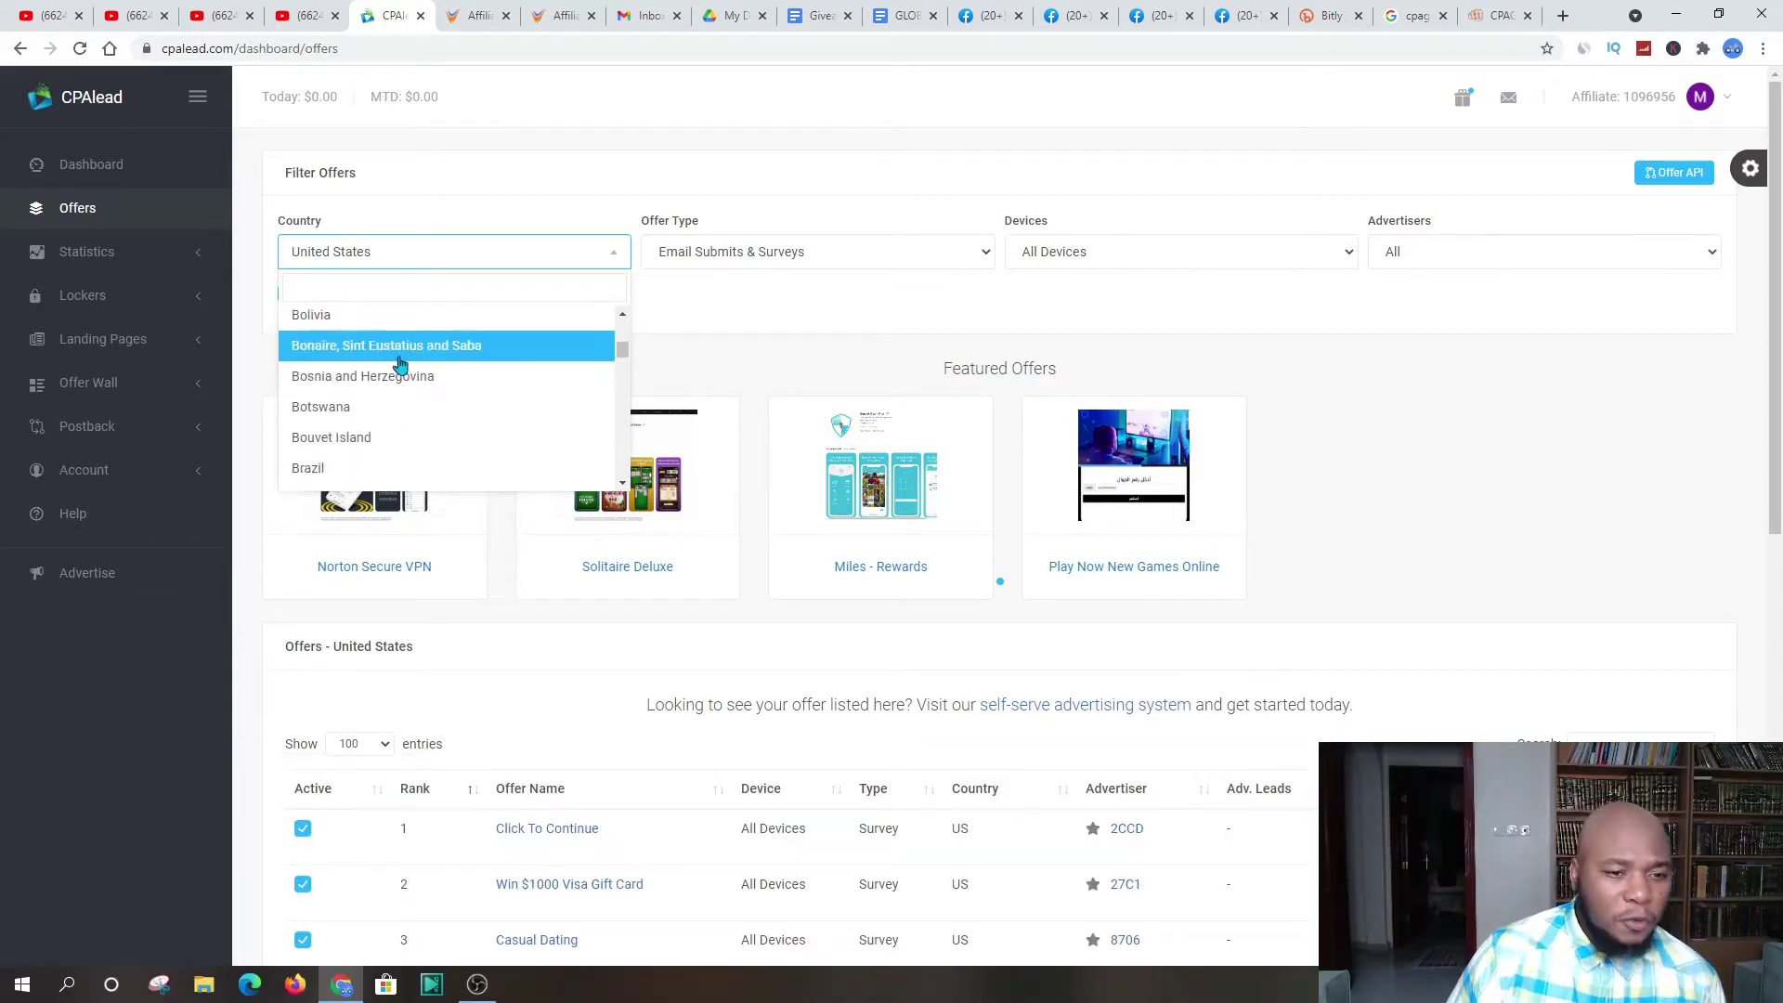
pyautogui.click(622, 140)
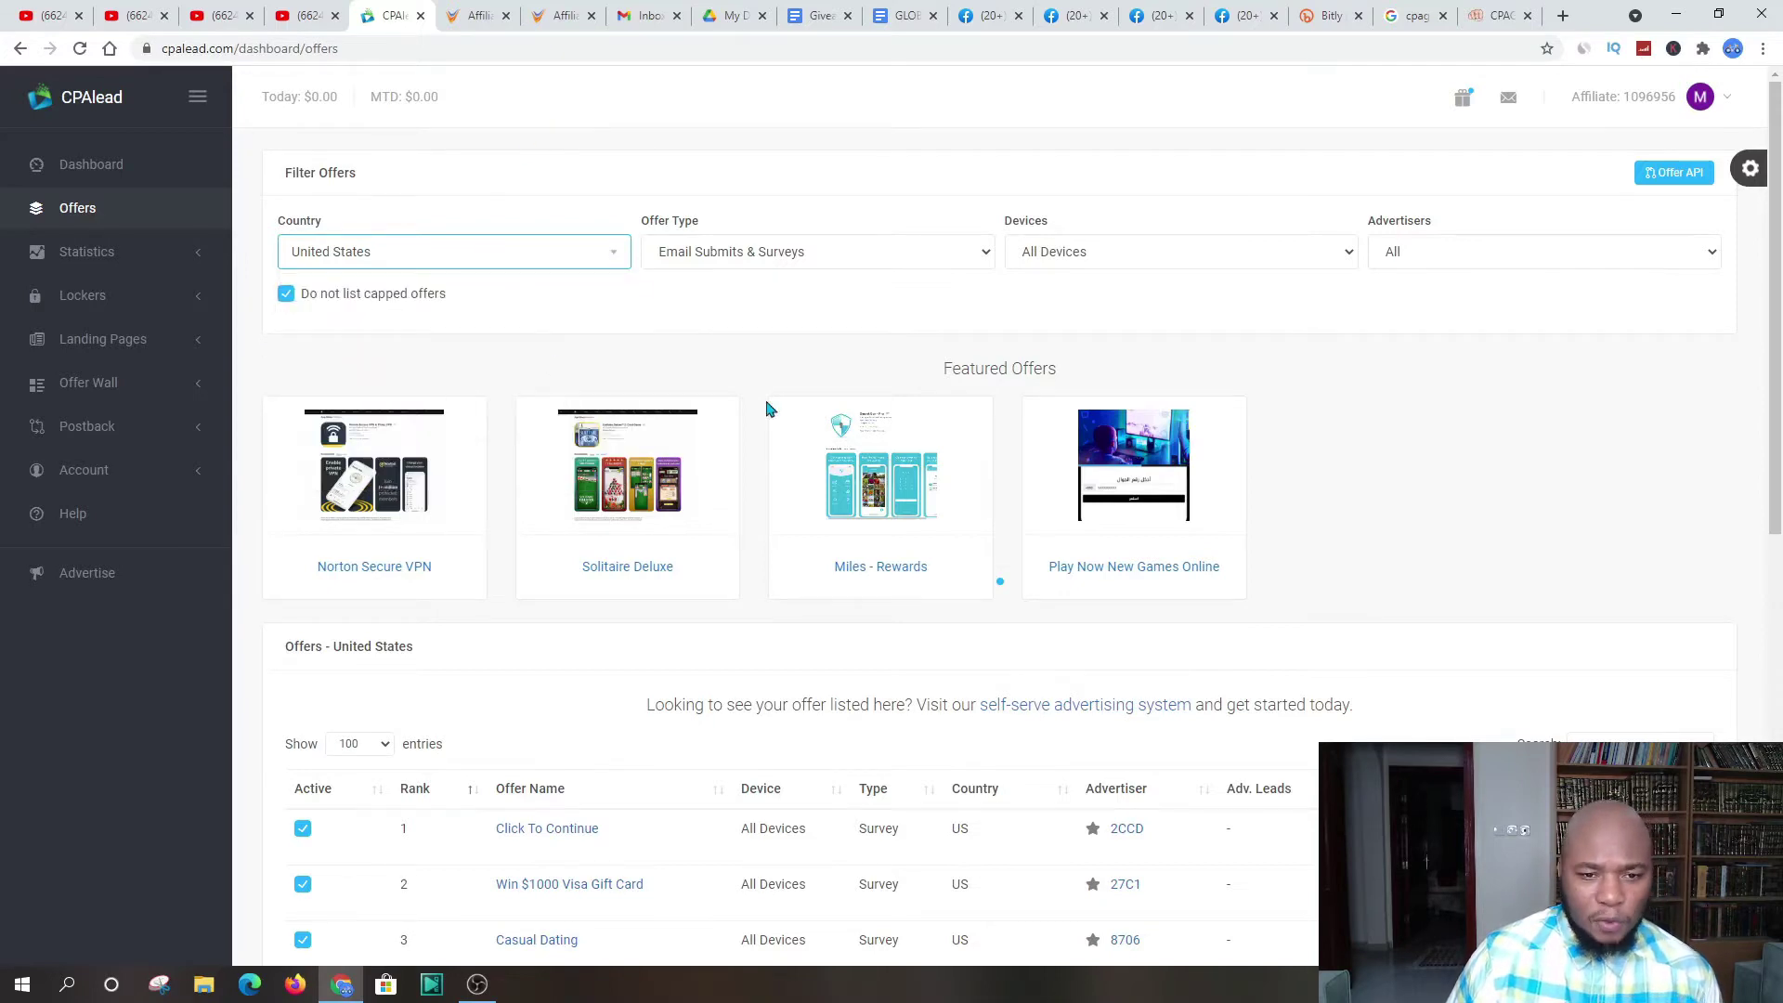
pyautogui.scroll(-3, 767, 409)
pyautogui.scroll(3, 656, 358)
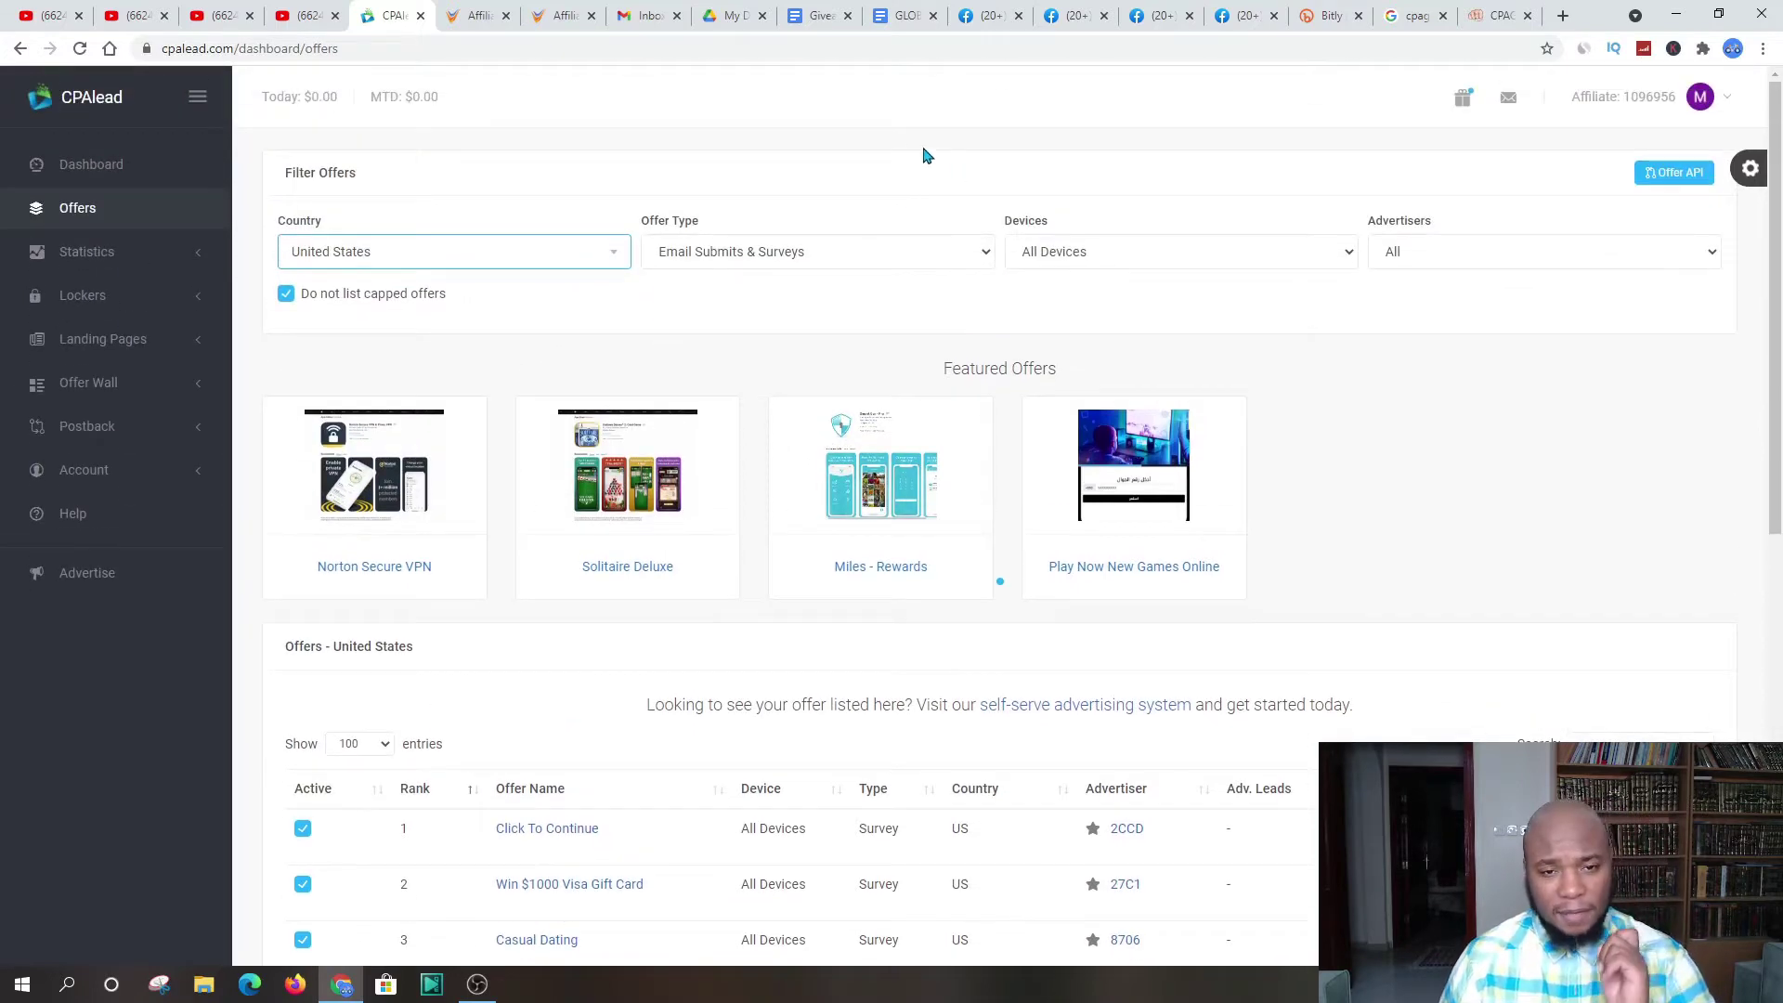
pyautogui.click(475, 16)
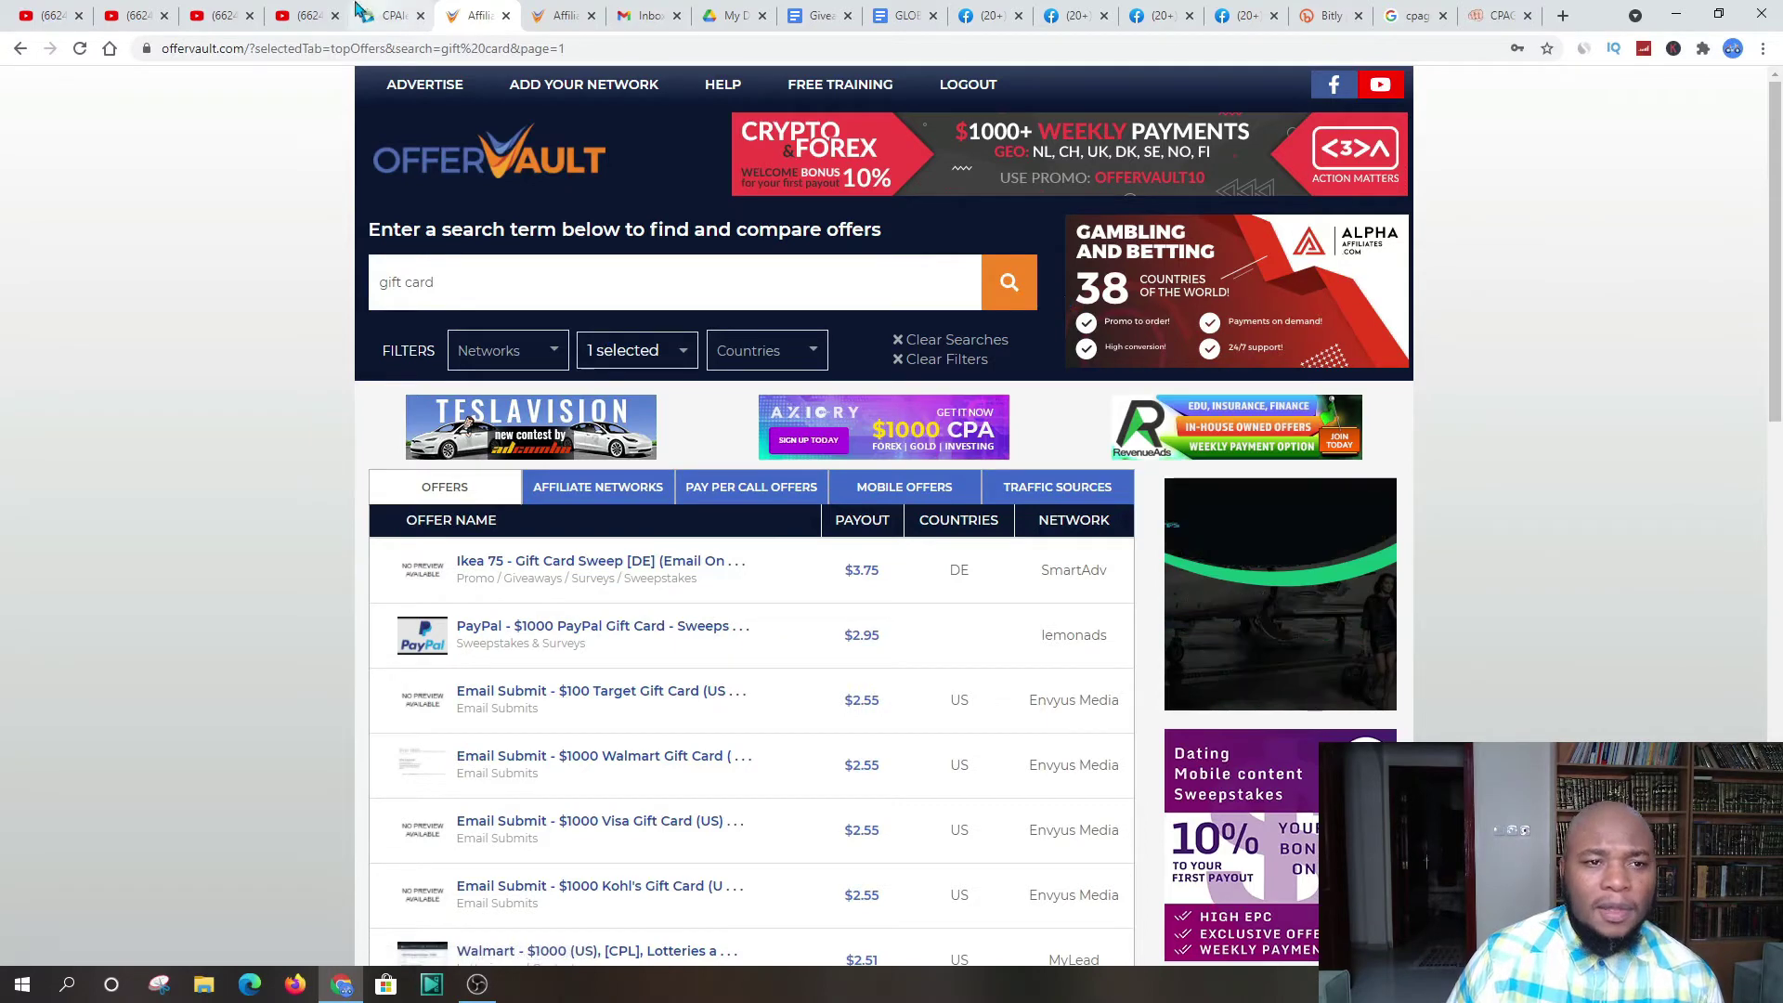
pyautogui.click(388, 15)
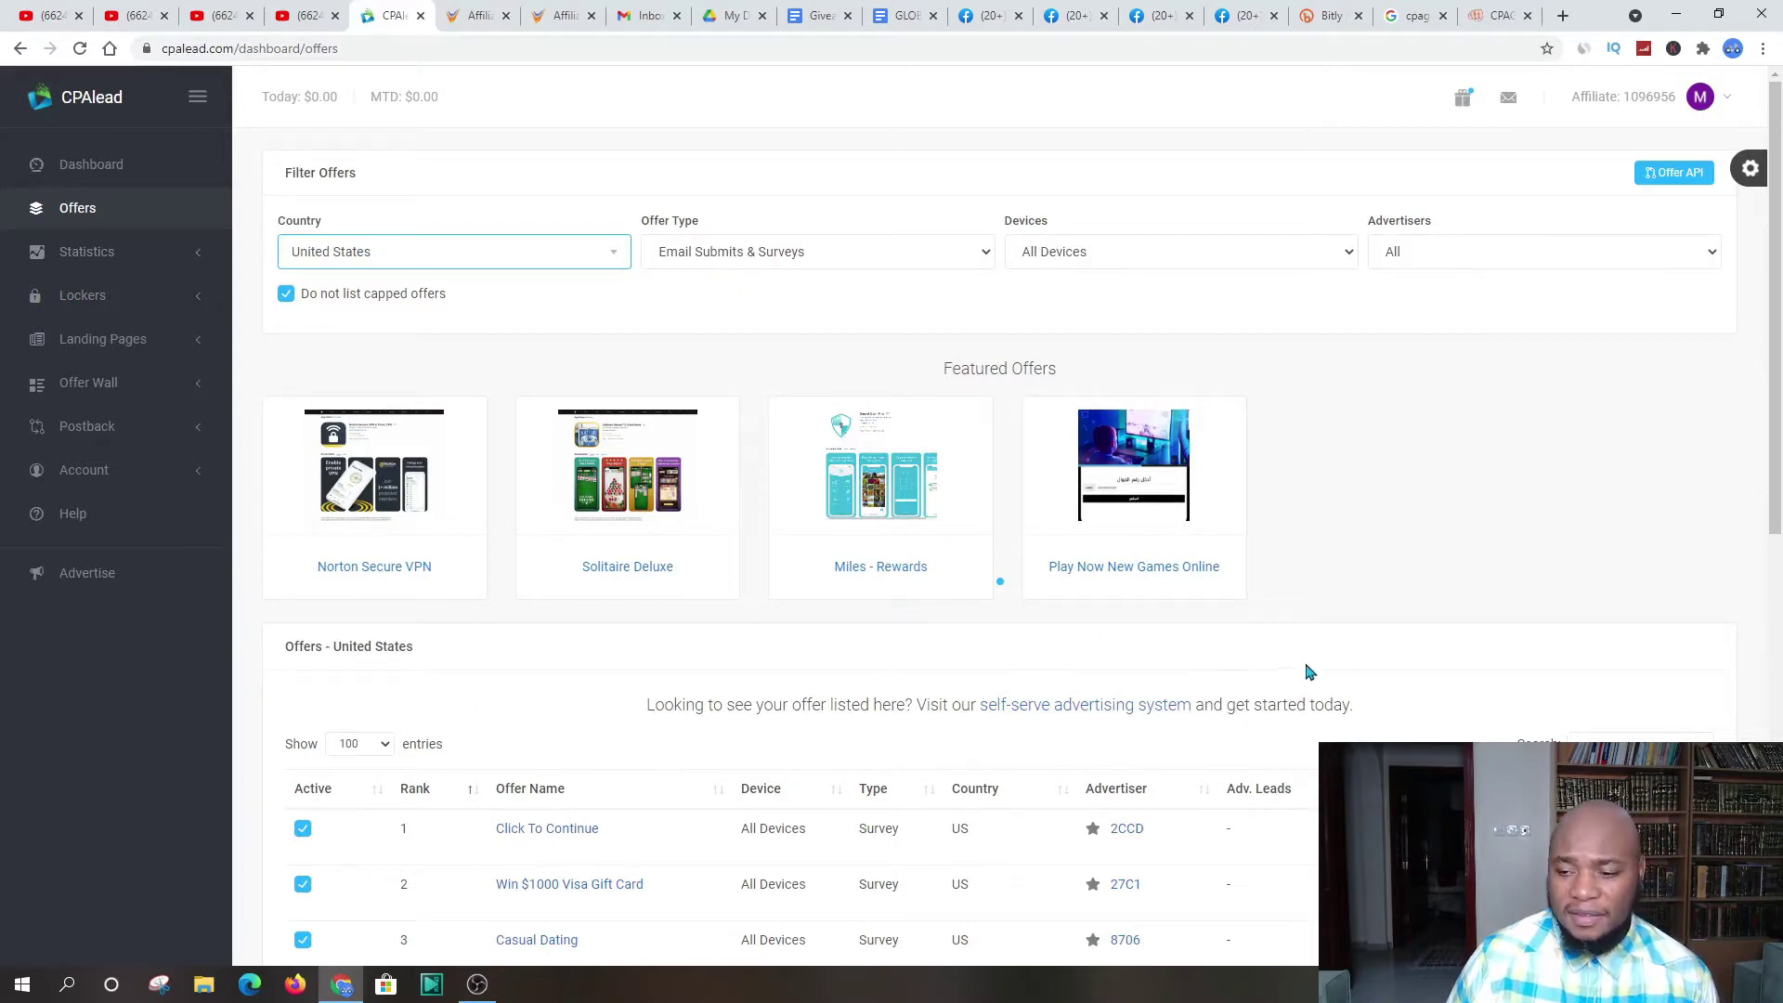
pyautogui.scroll(-2, 335, 764)
pyautogui.scroll(2, 343, 731)
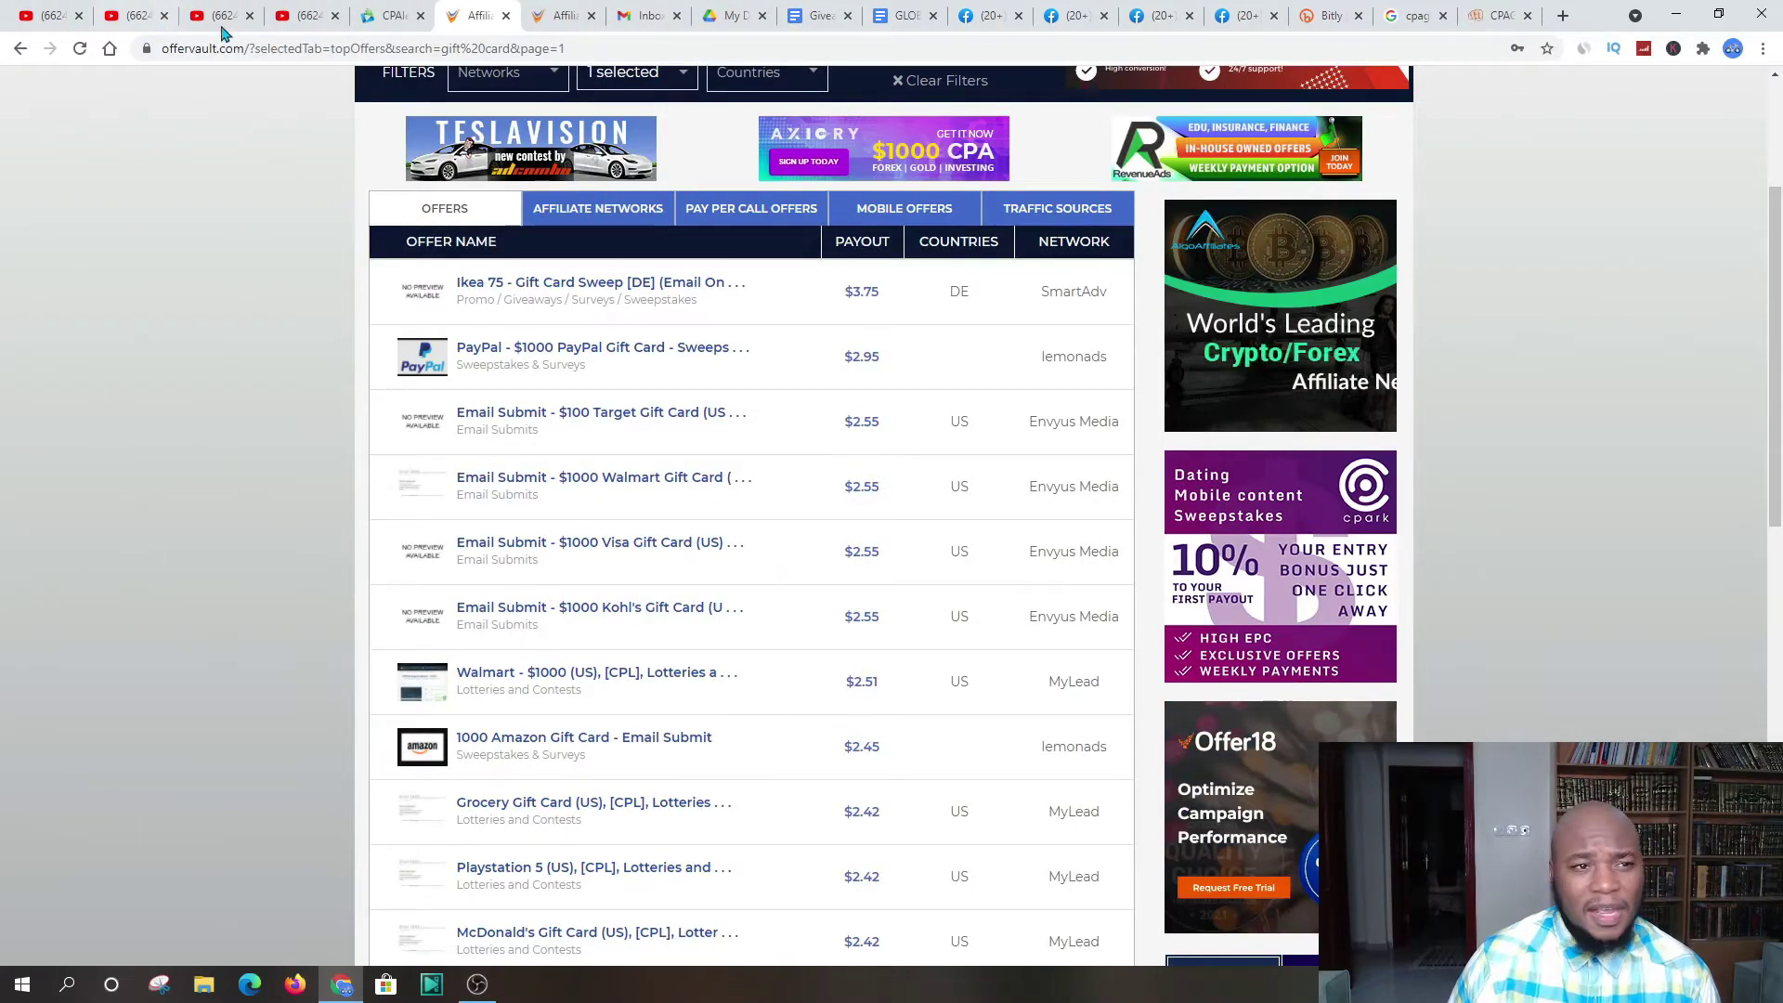
pyautogui.scroll(3, 944, 529)
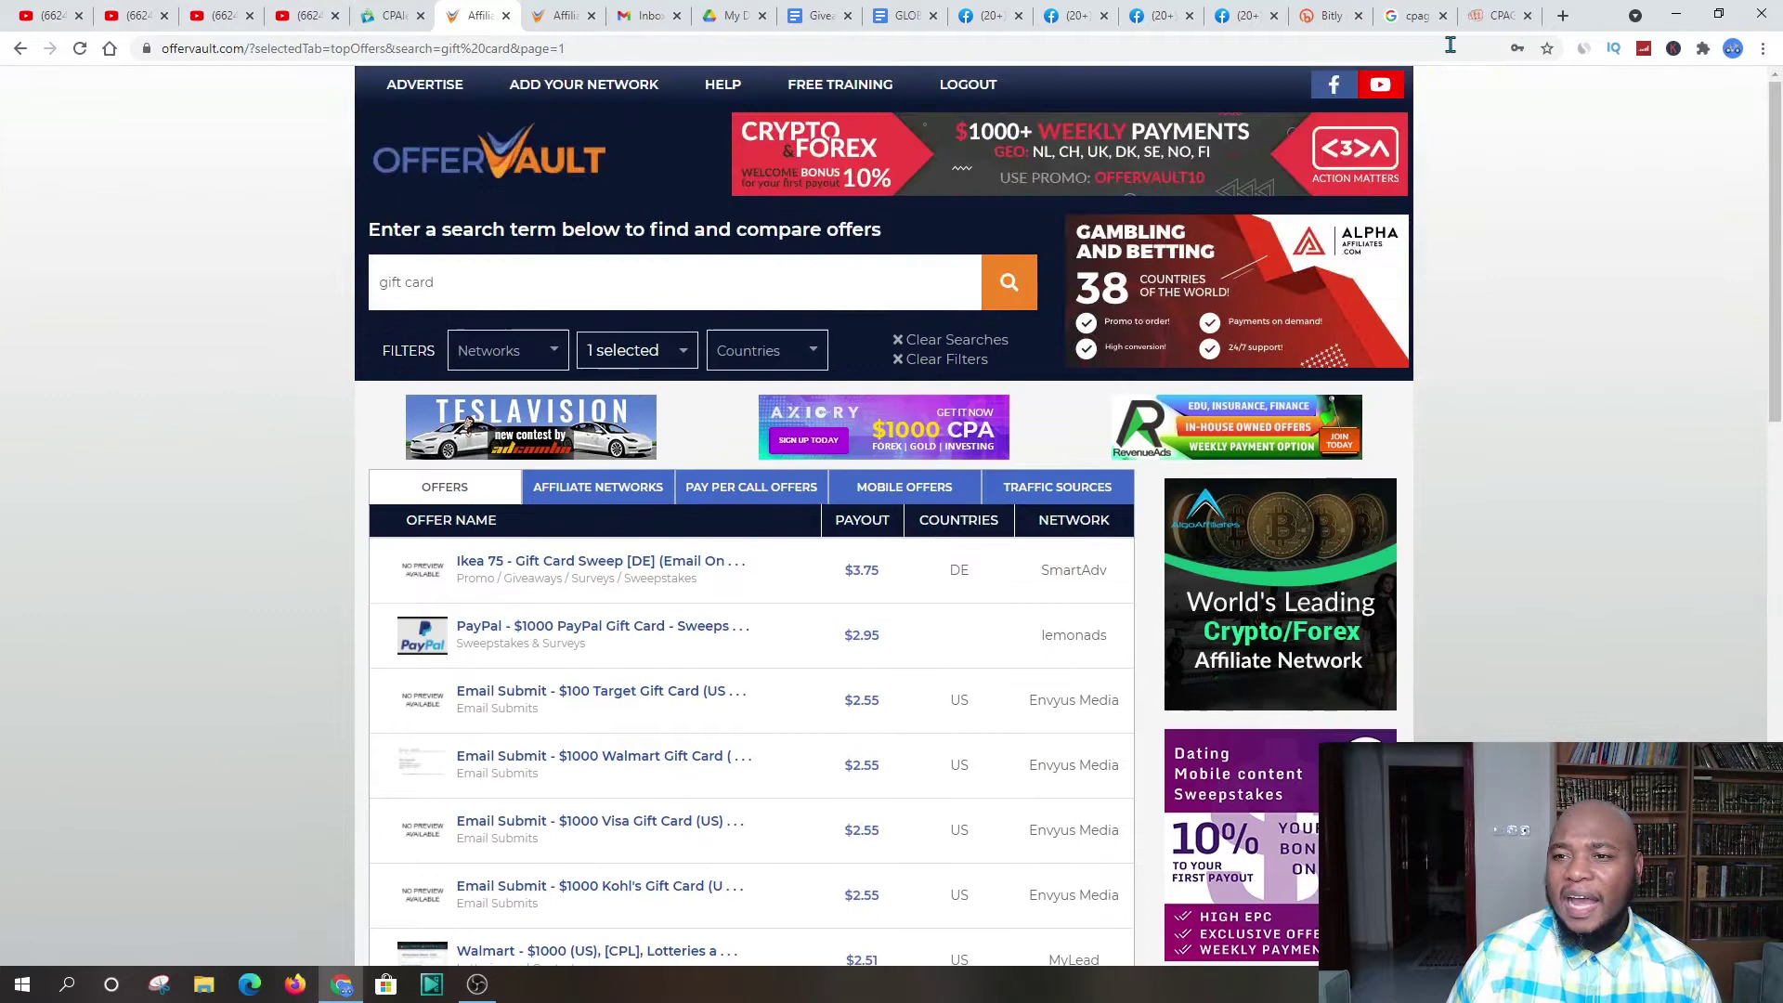
# Step: Glance at the cpagrip.com homepage, then return to the CPAlead offers dashboard
pyautogui.click(1499, 15)
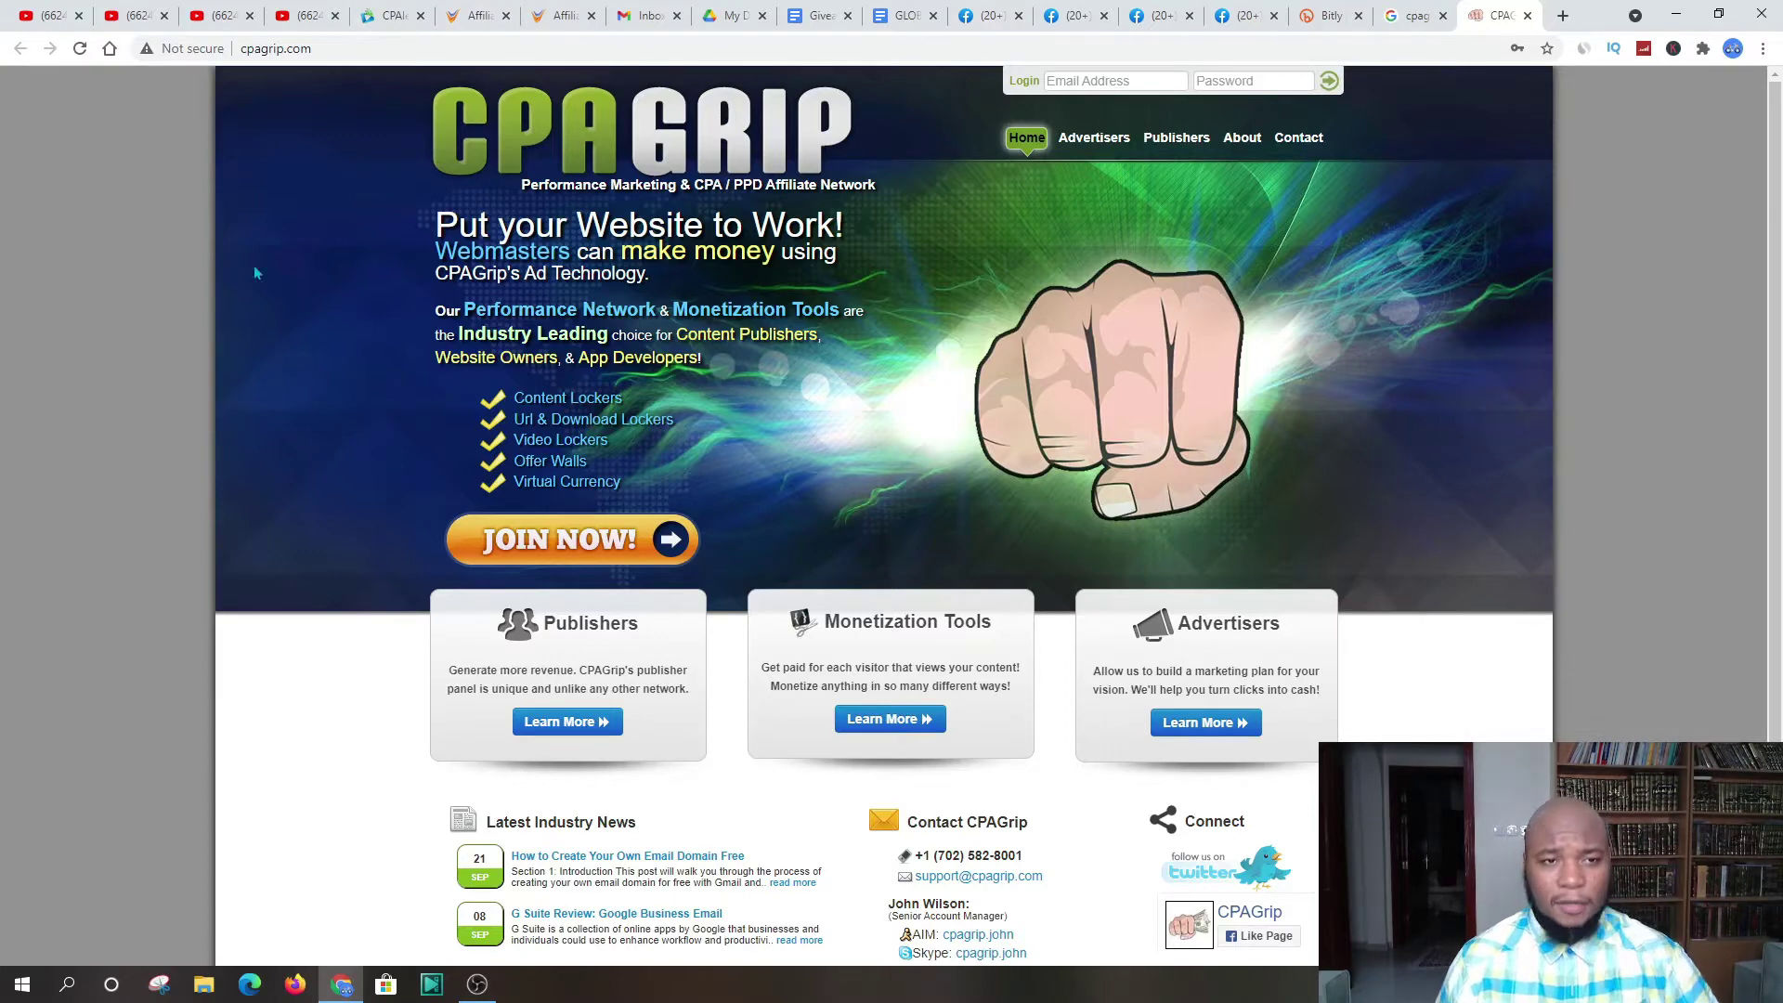
pyautogui.click(388, 12)
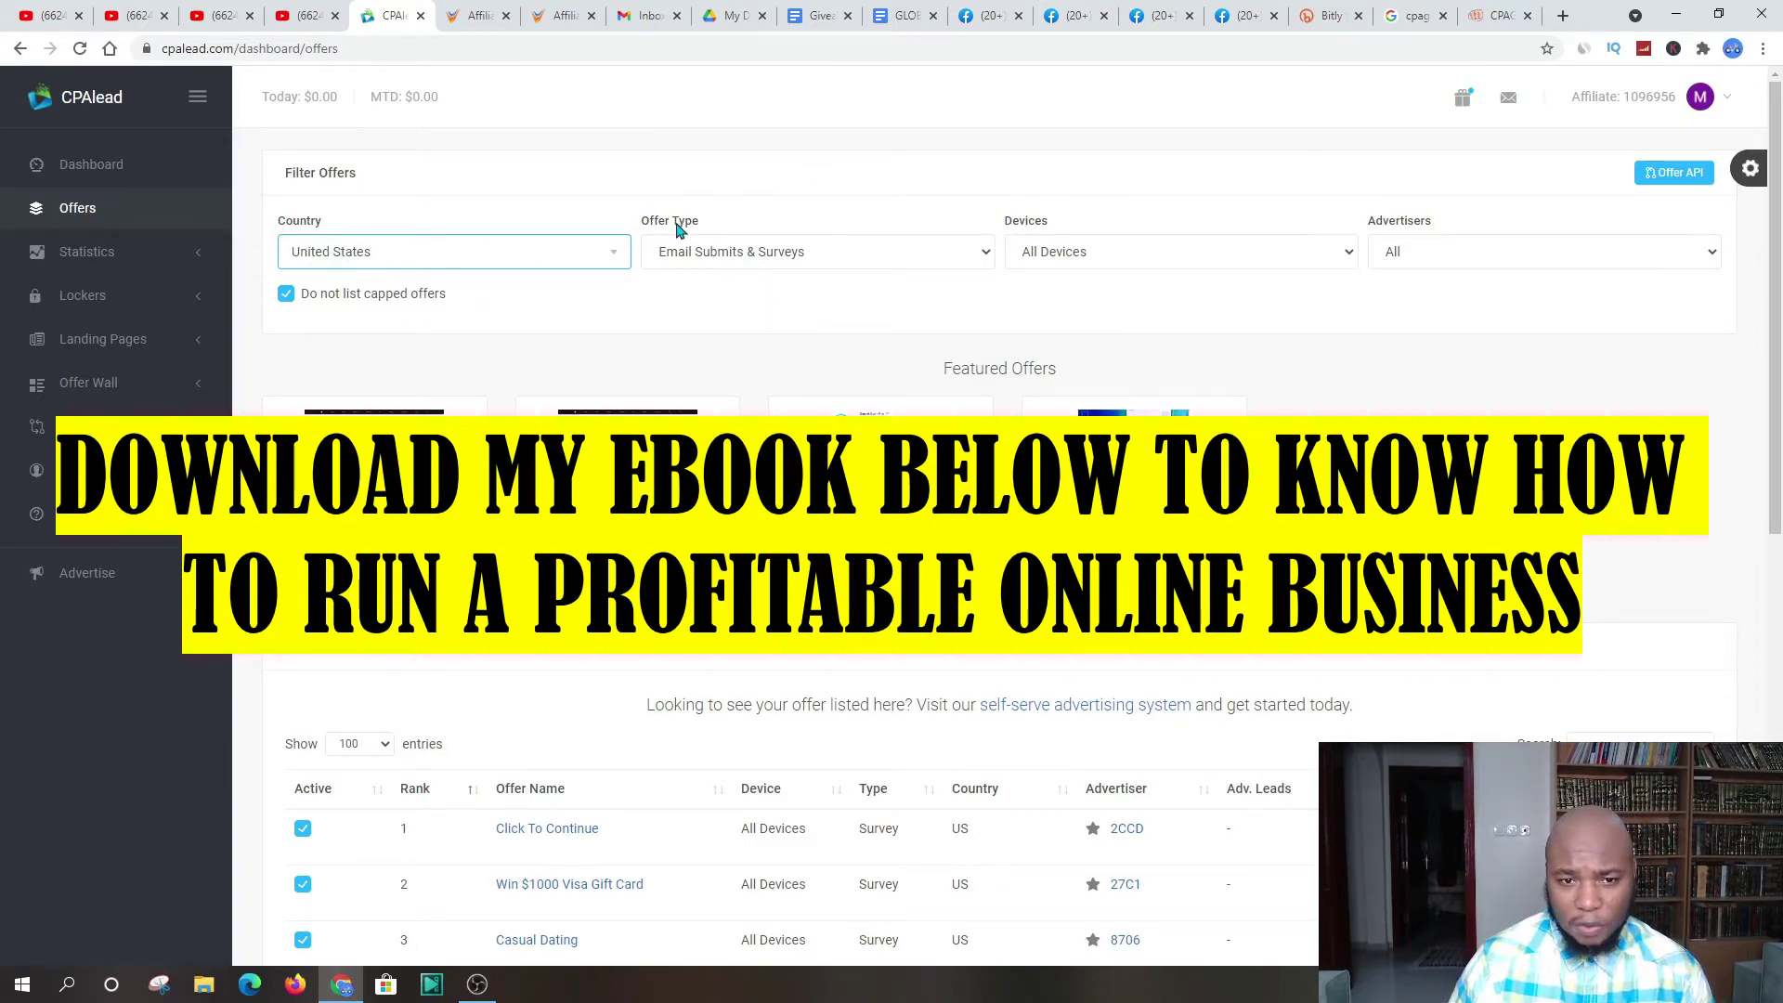
# Step: Keep CPAlead on Email Submits & Surveys and All Devices, then switch to the CPAGrip dashboard
pyautogui.click(707, 251)
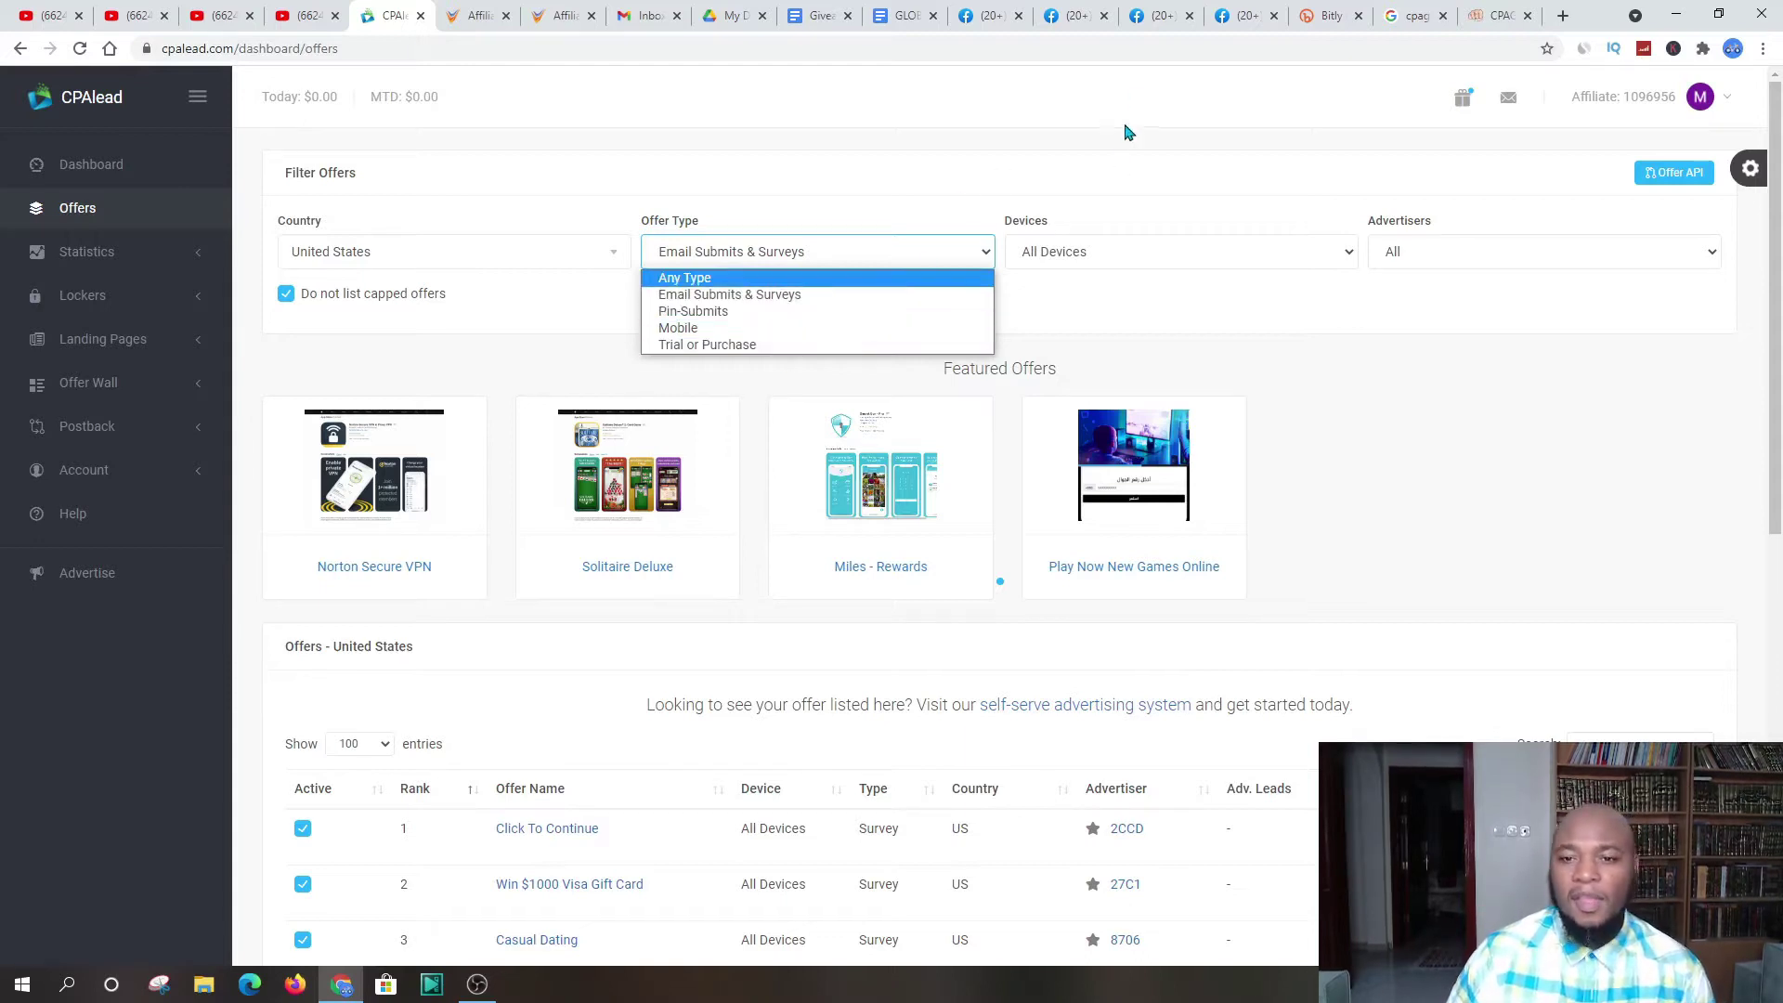
pyautogui.click(895, 358)
pyautogui.click(1079, 255)
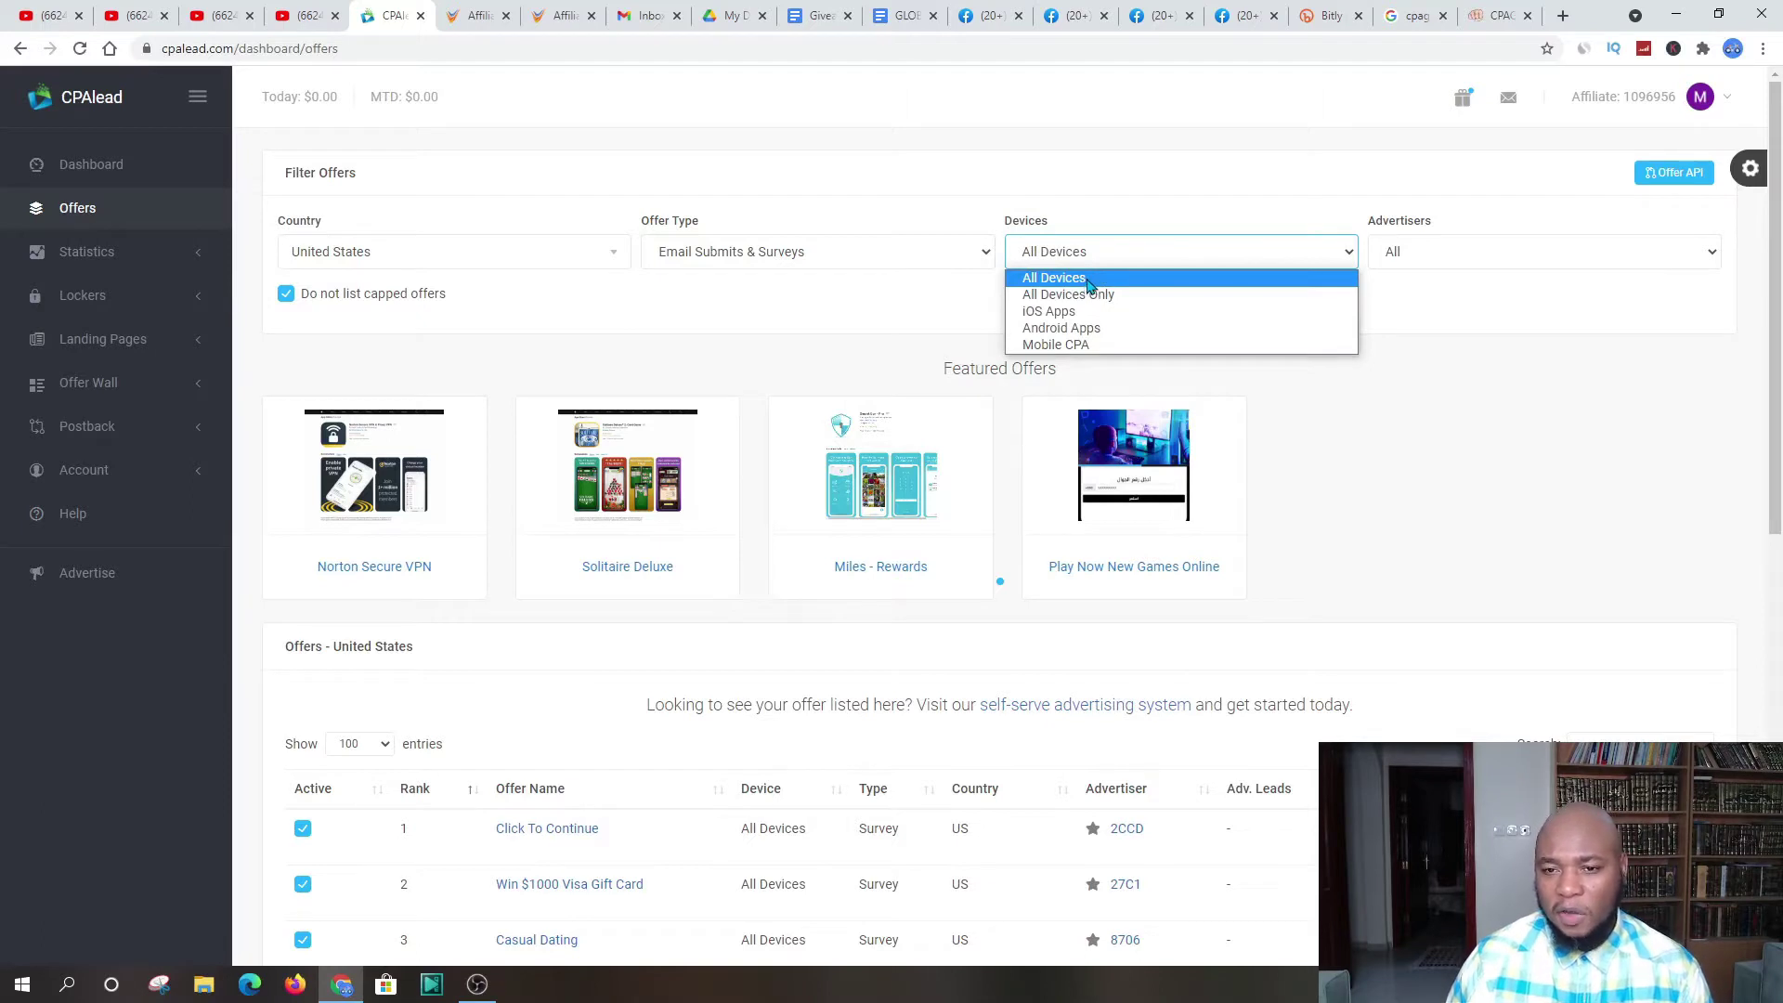
pyautogui.click(1040, 239)
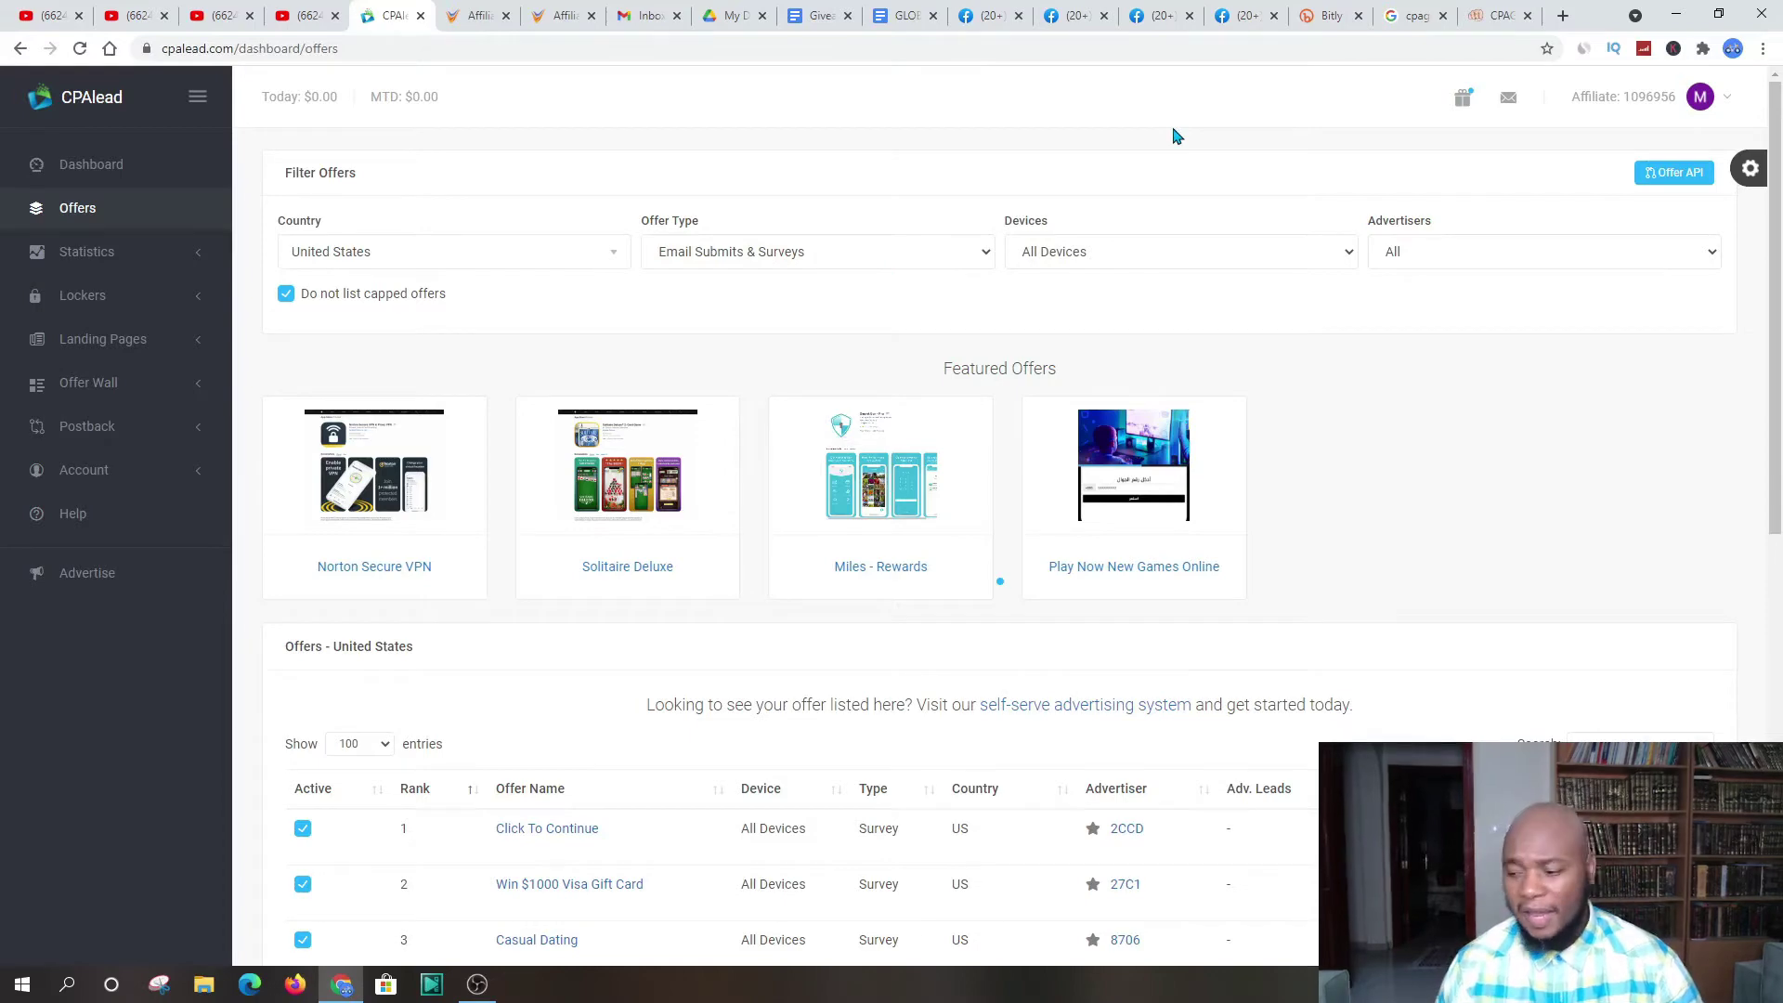
pyautogui.click(1497, 15)
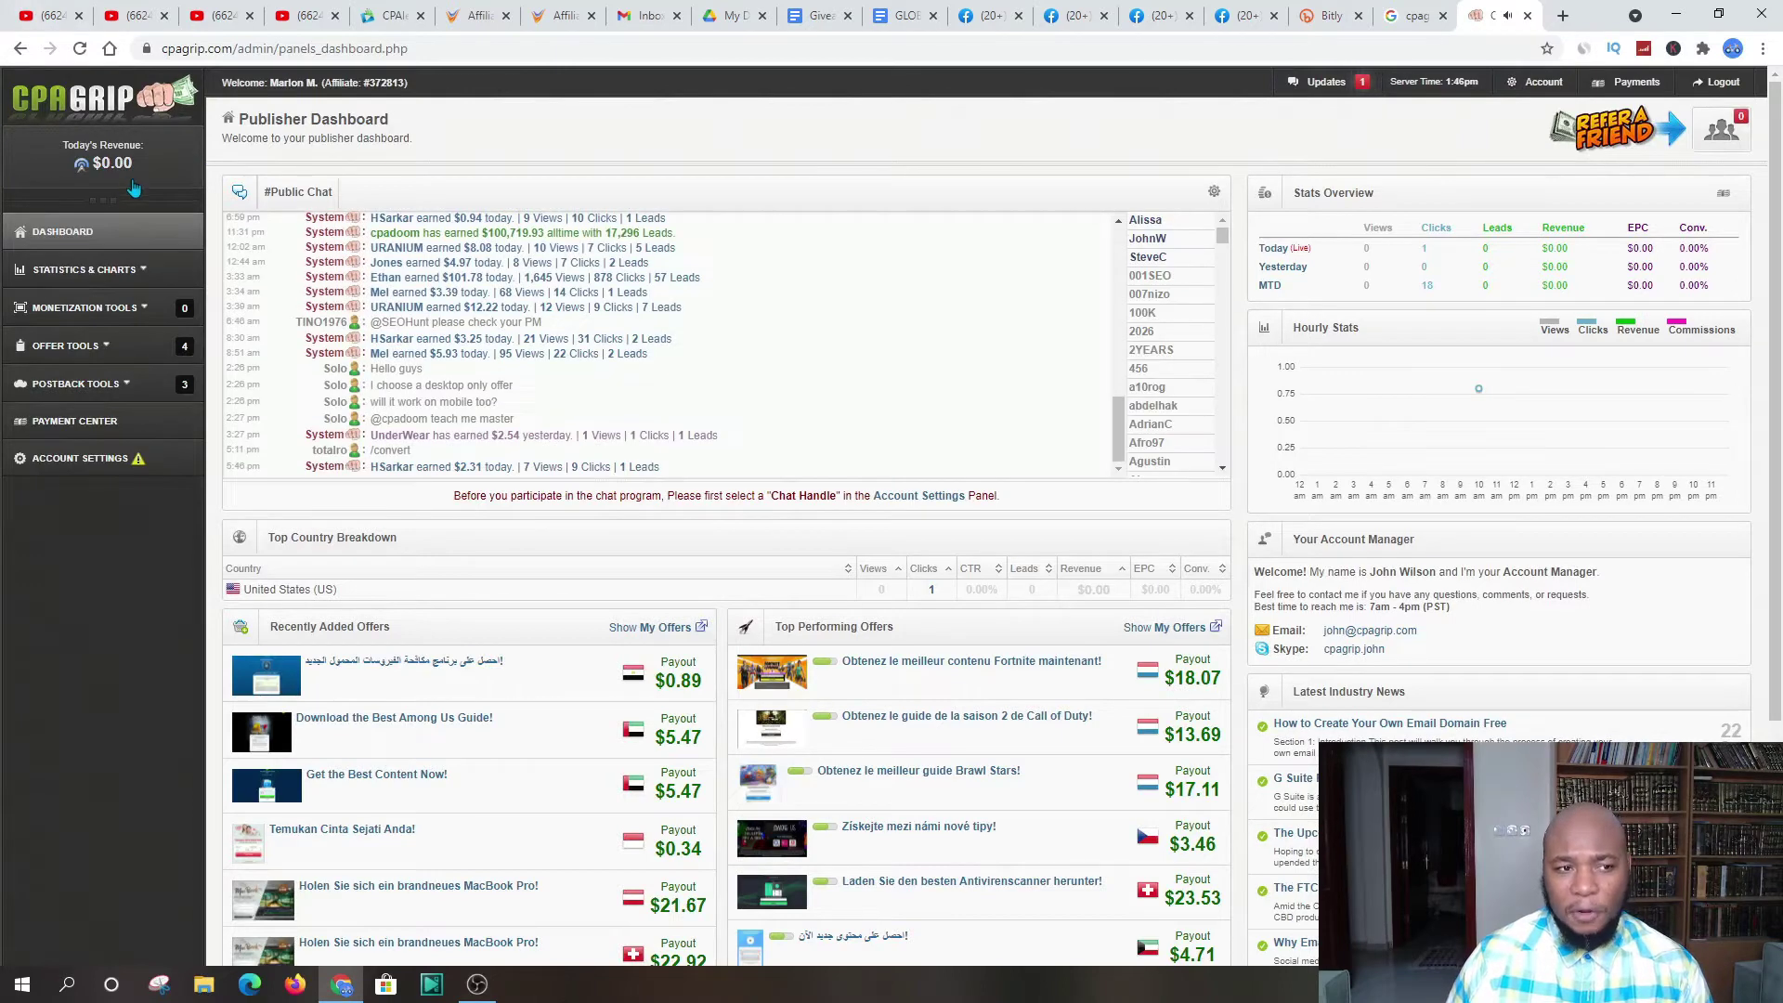
# Step: Reload the CPAGrip publisher dashboard and open Offer Tools > My Offers
pyautogui.scroll(-2, 134, 188)
pyautogui.scroll(2, 216, 195)
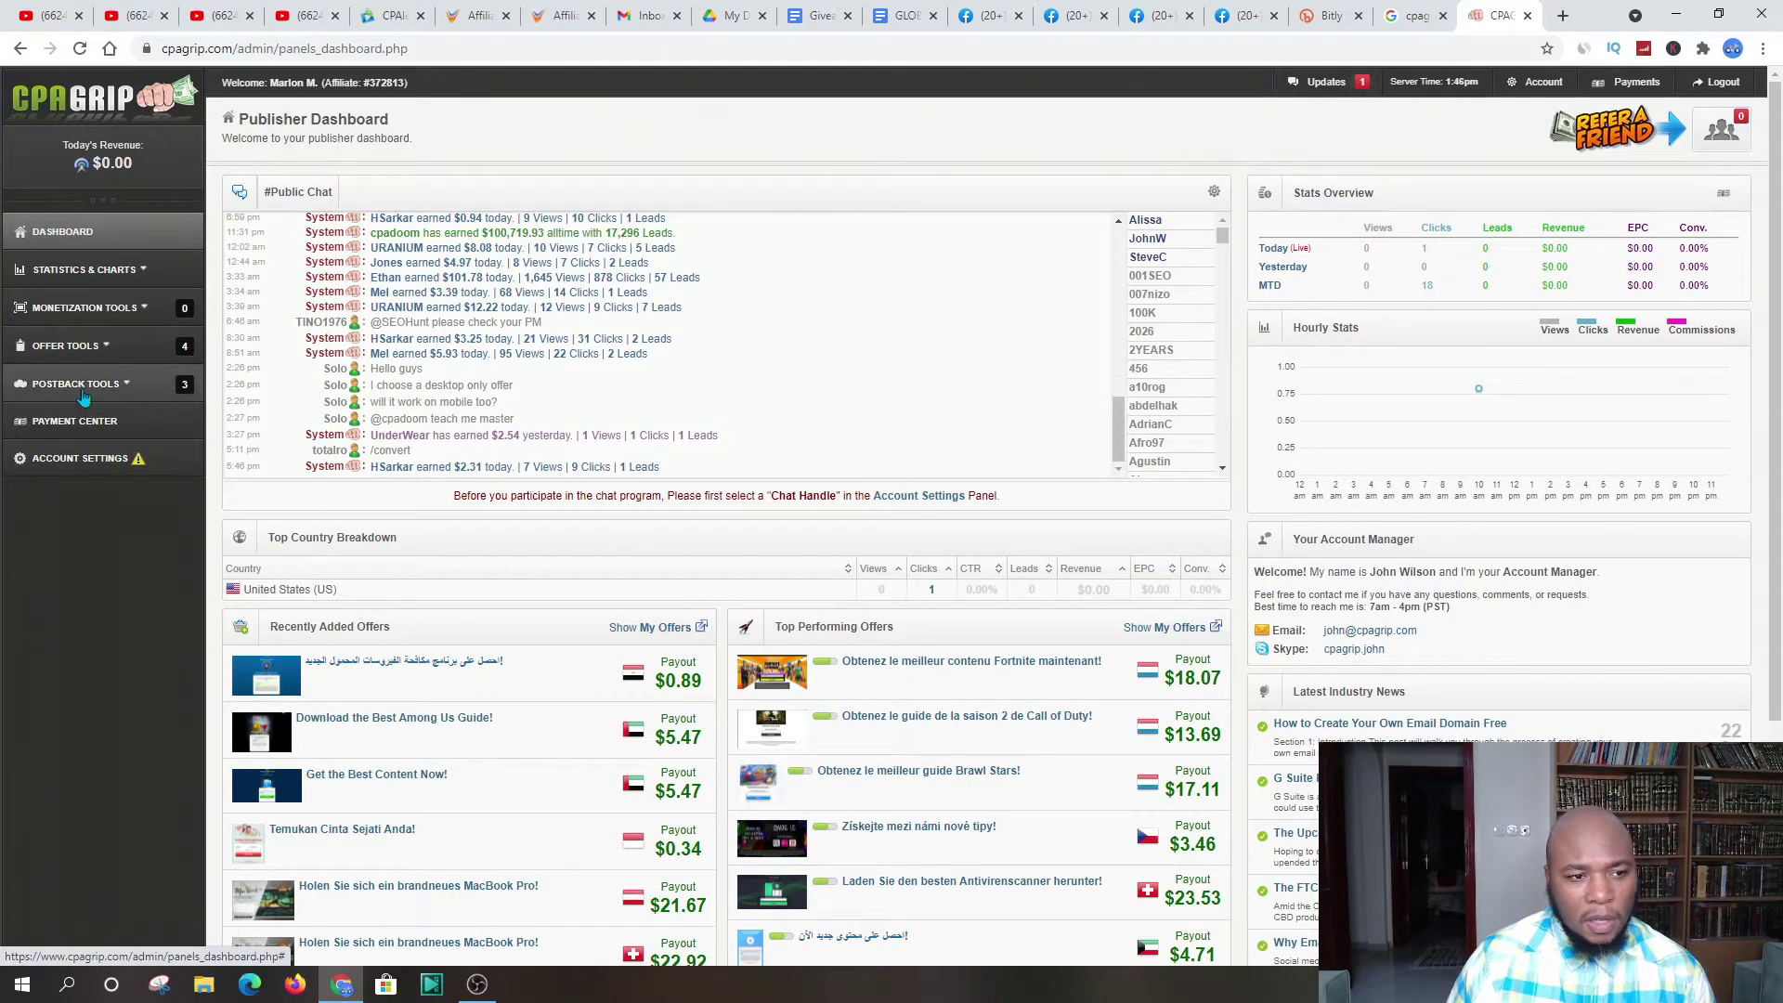
pyautogui.click(62, 233)
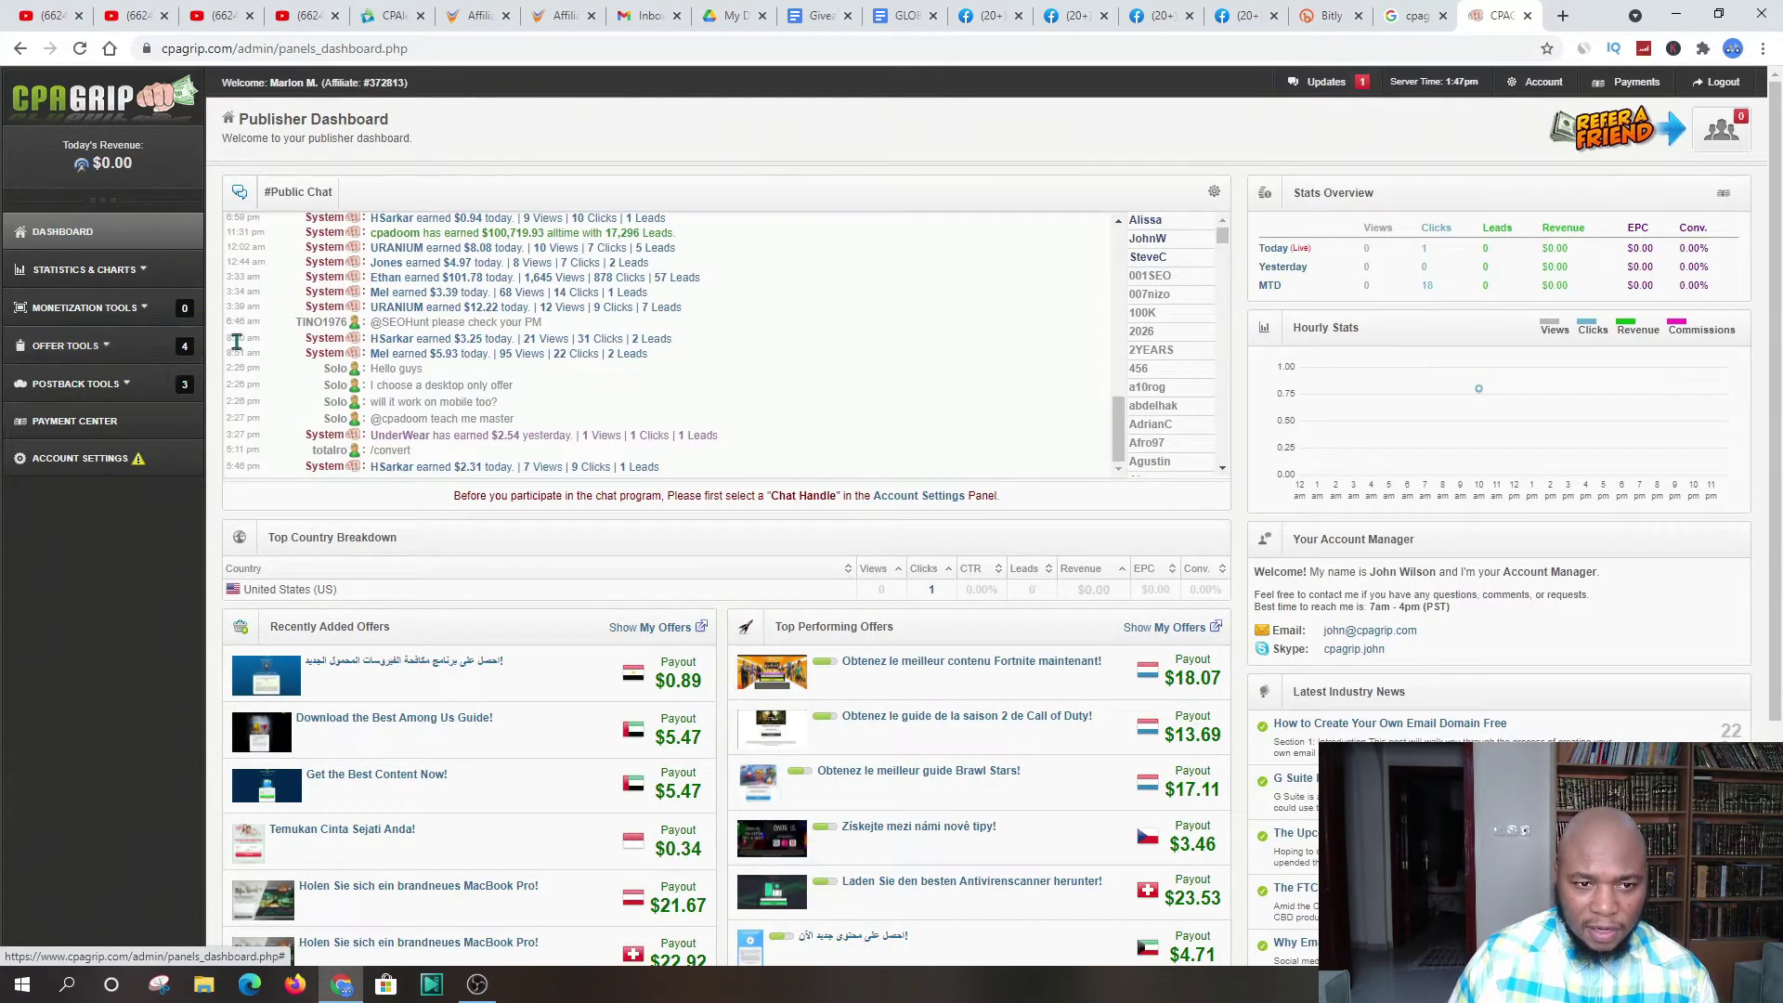
pyautogui.scroll(1, 653, 299)
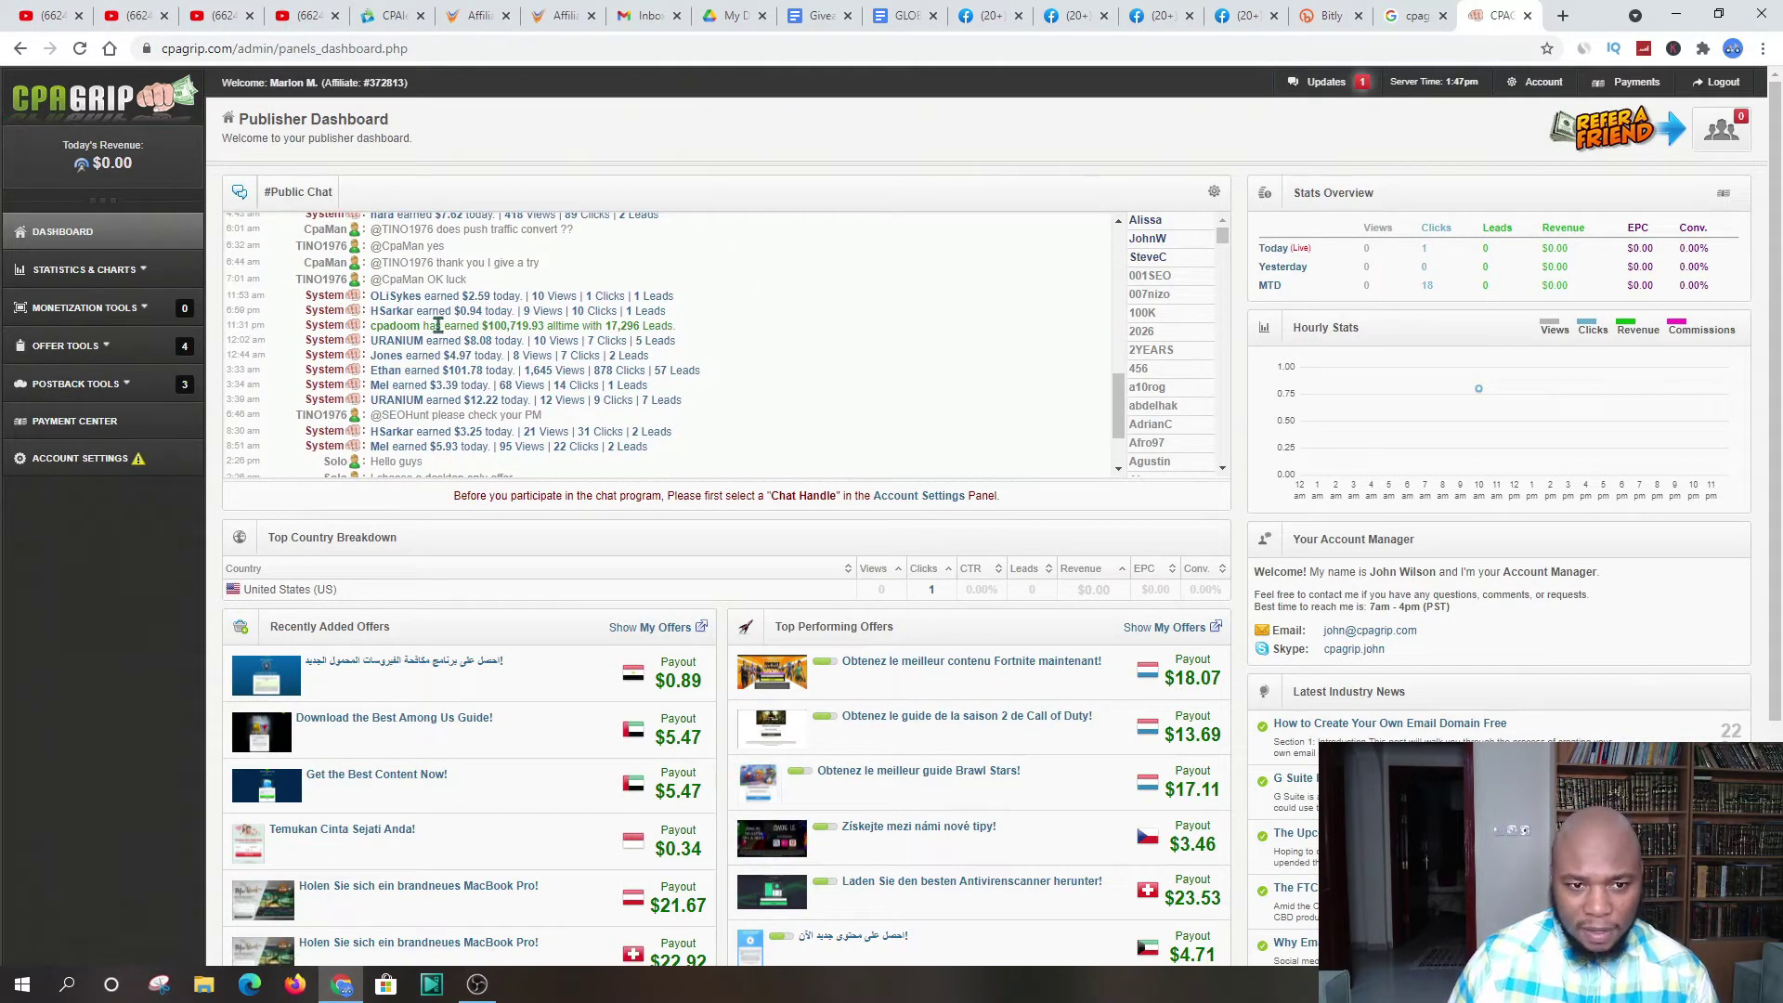
pyautogui.scroll(-1, 469, 310)
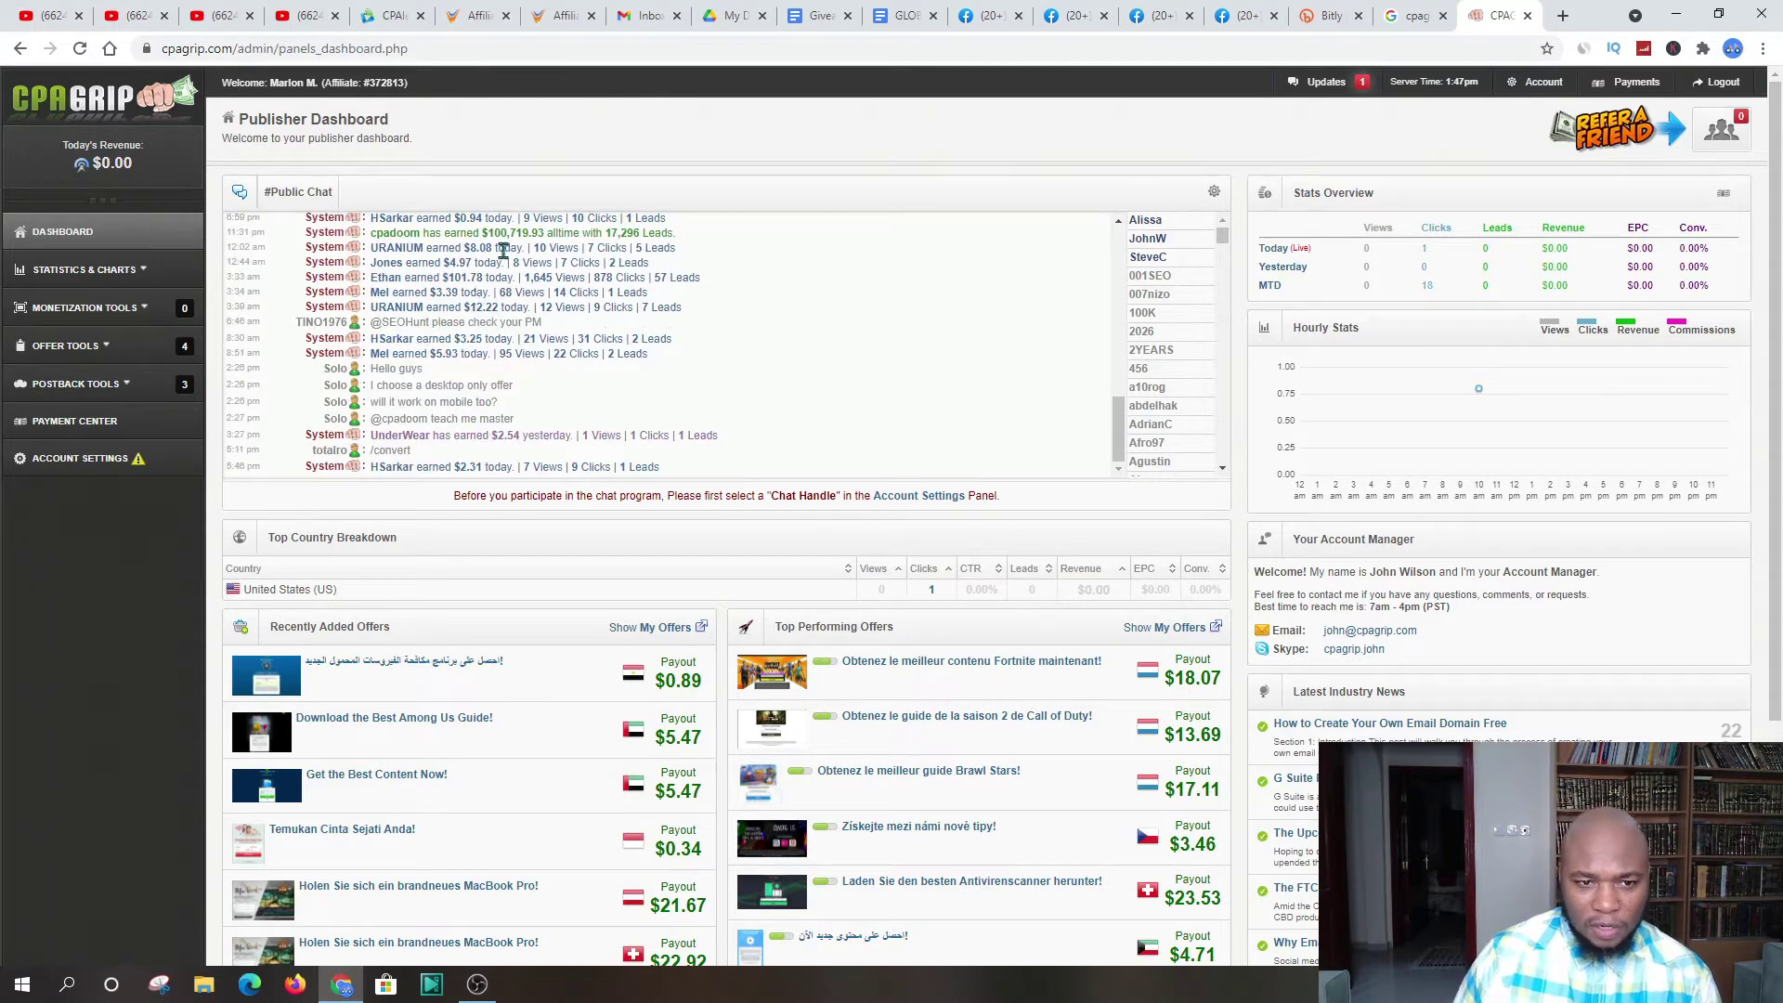
pyautogui.scroll(1, 503, 251)
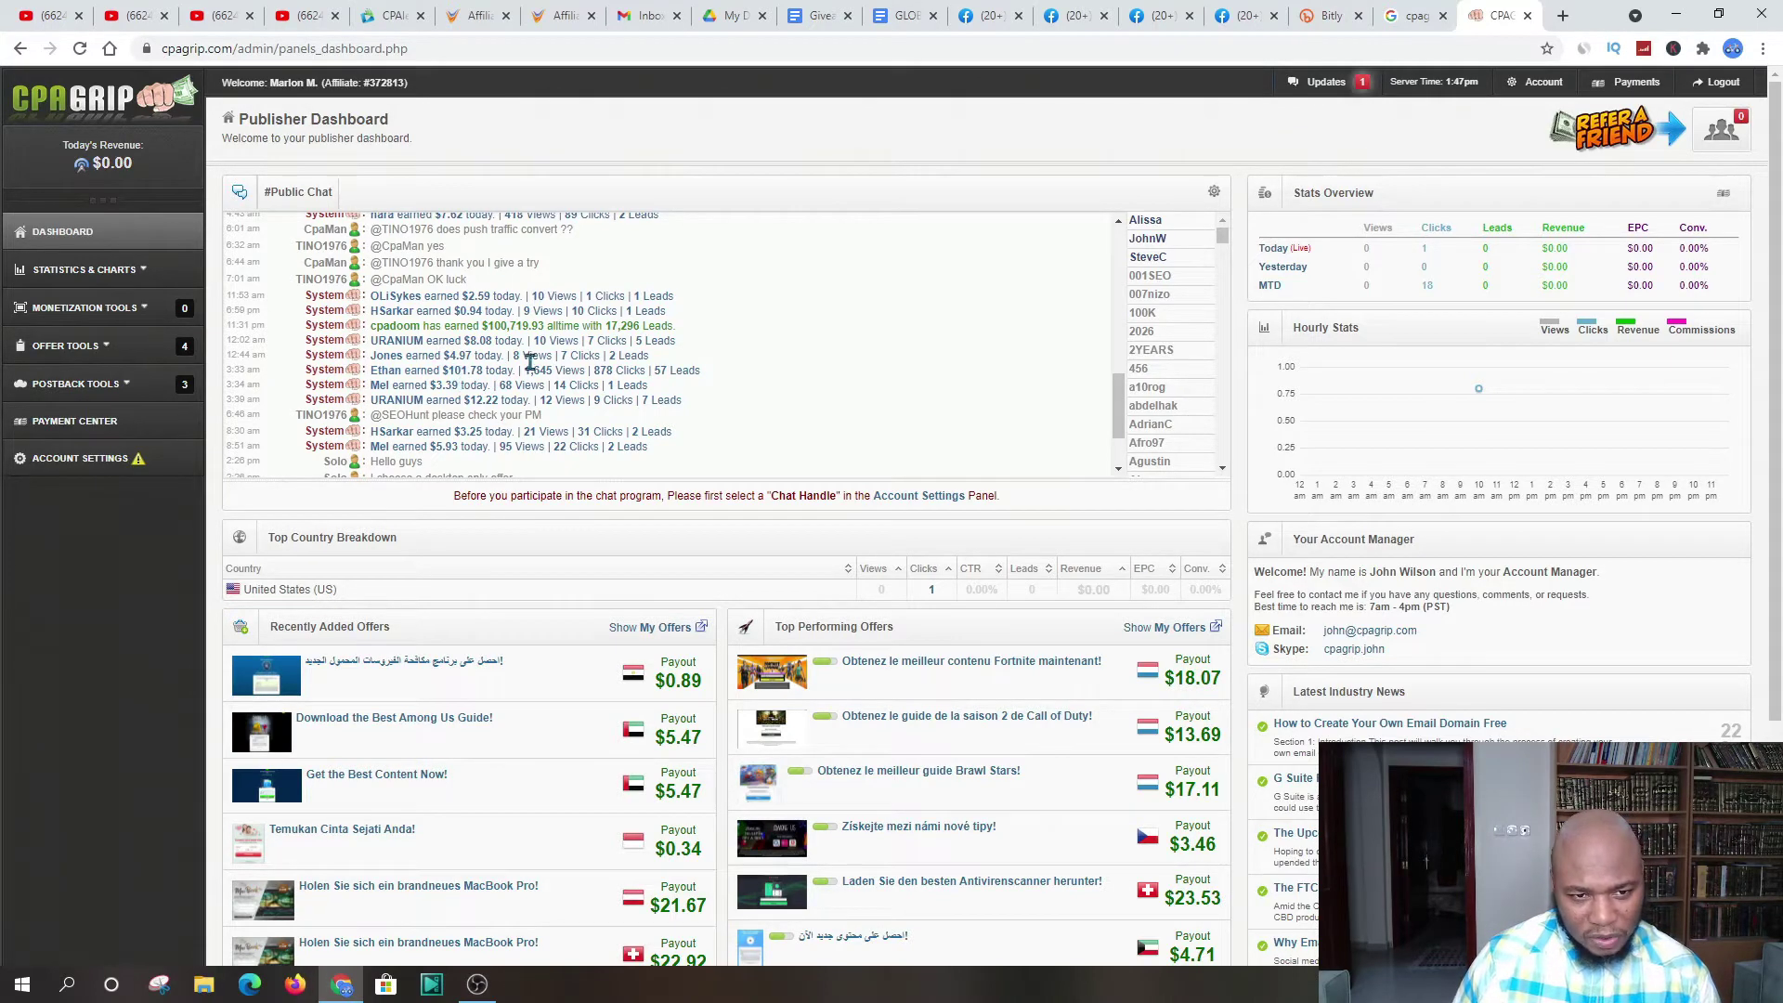
pyautogui.scroll(-5, 497, 371)
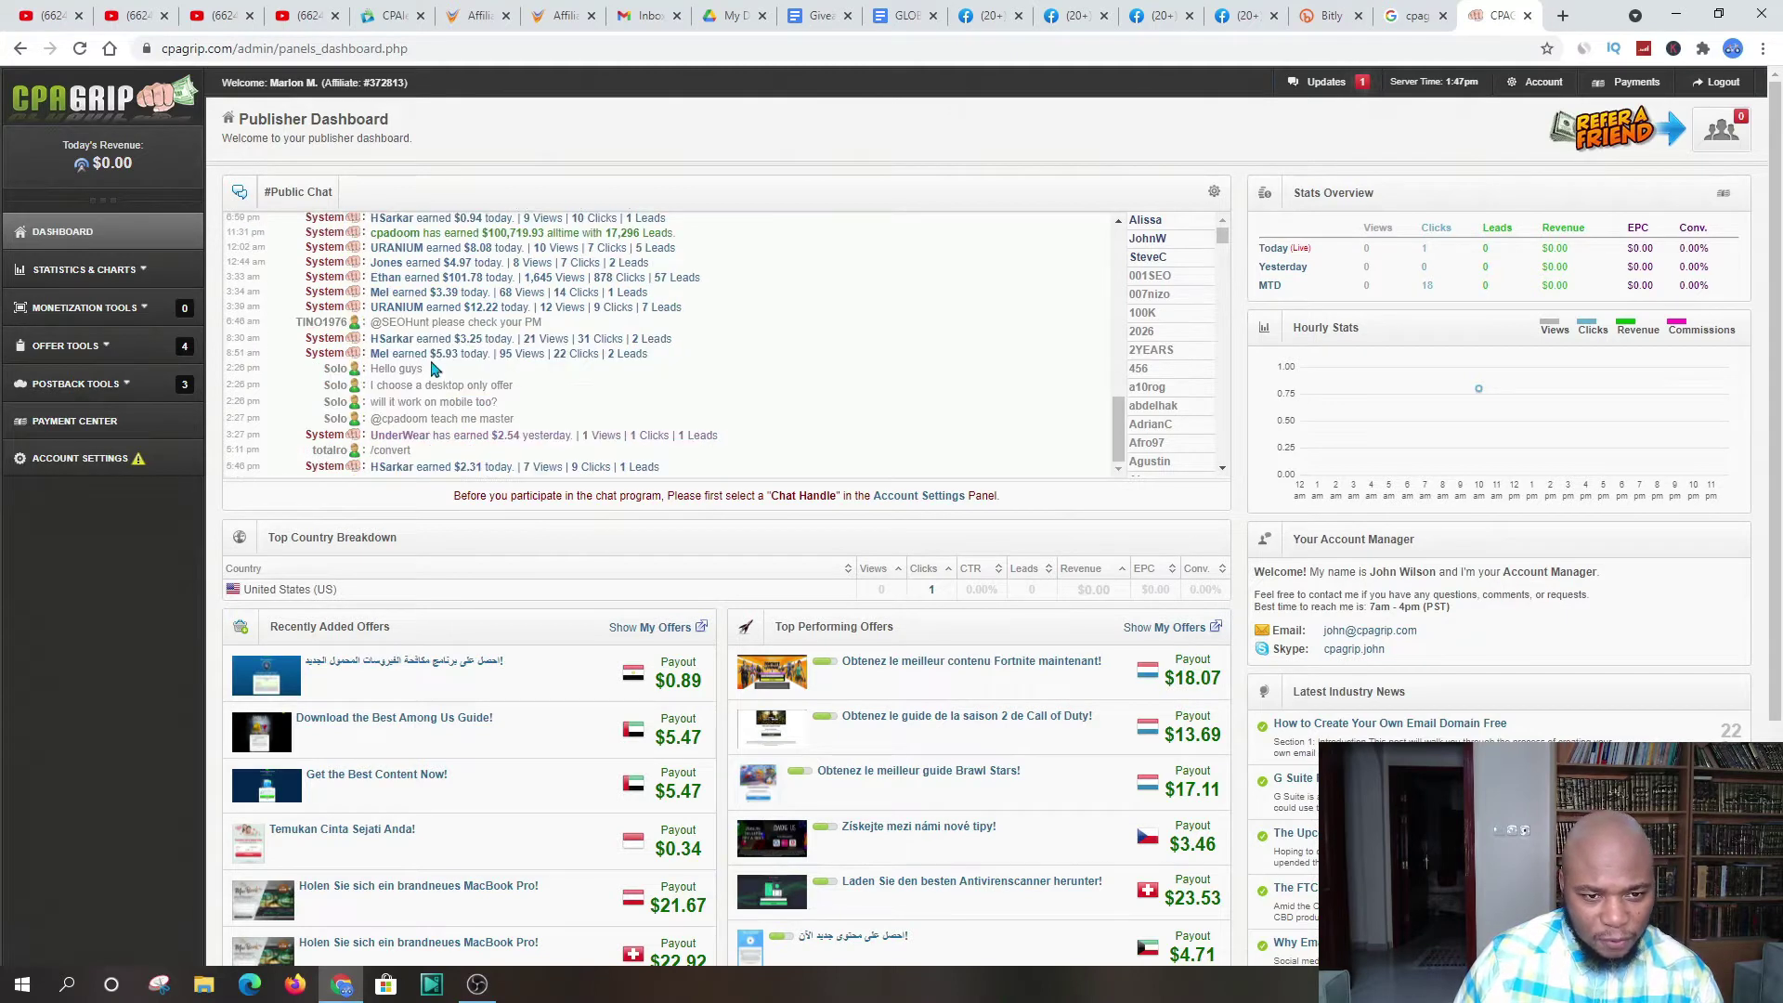
pyautogui.scroll(3, 331, 423)
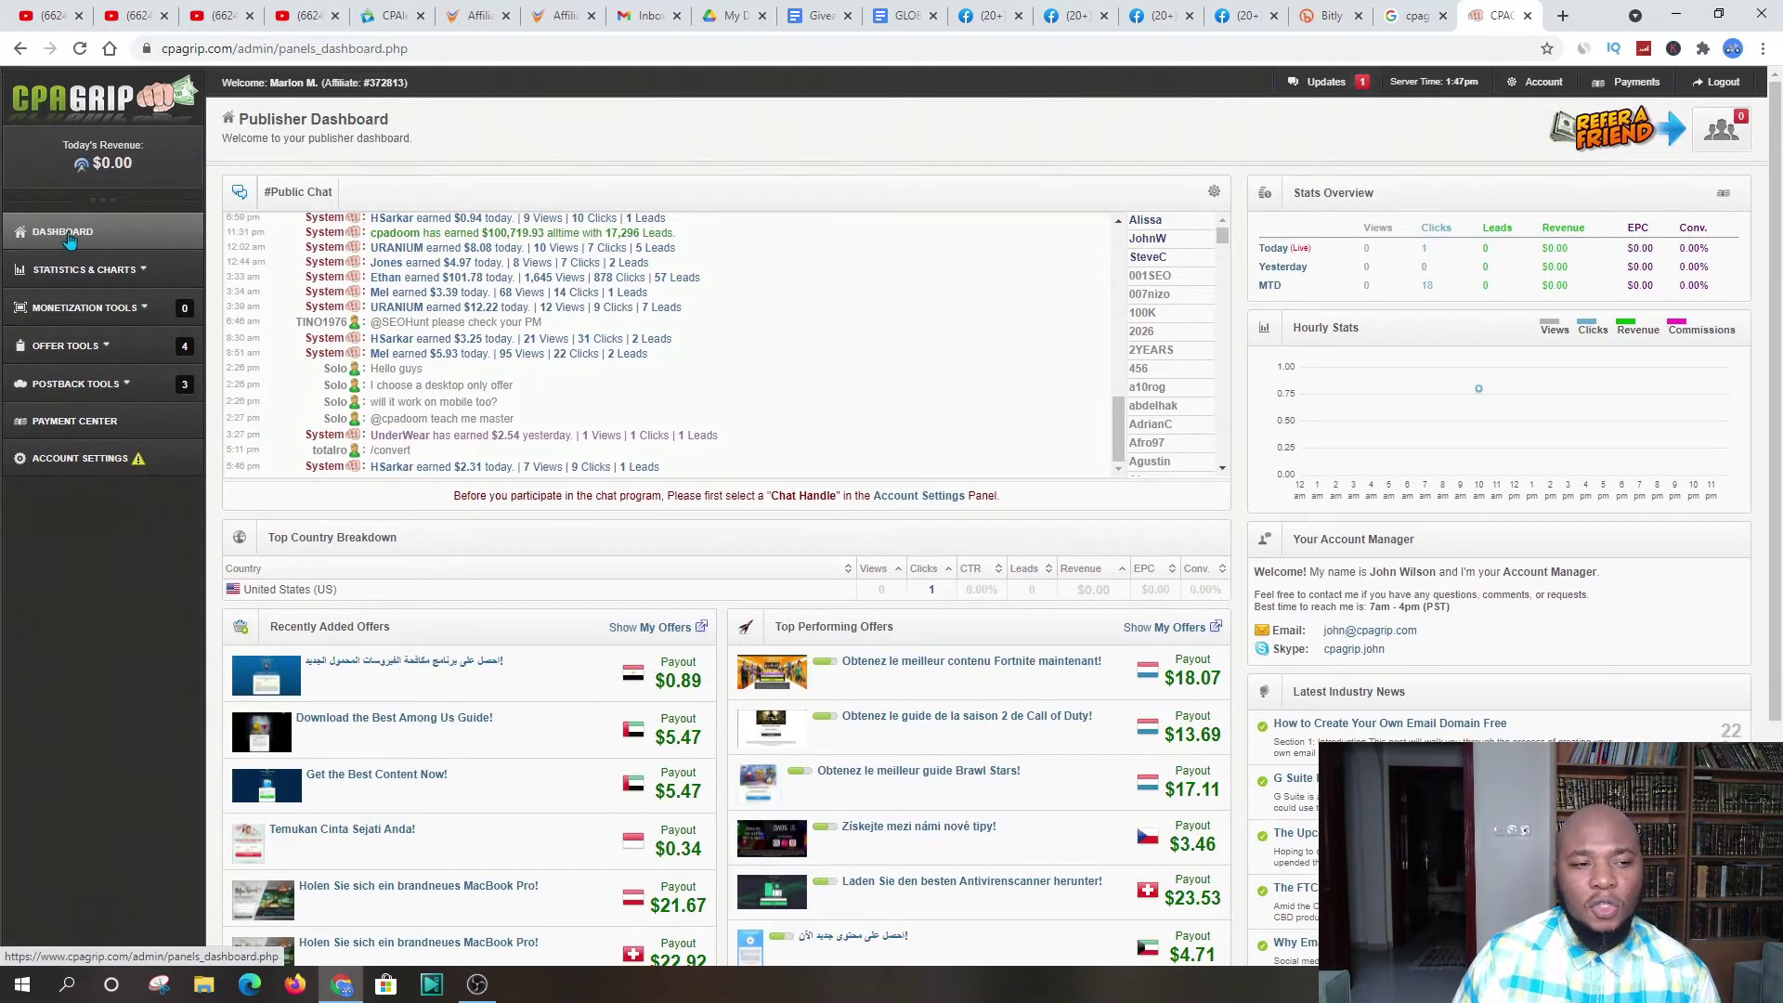
pyautogui.click(65, 346)
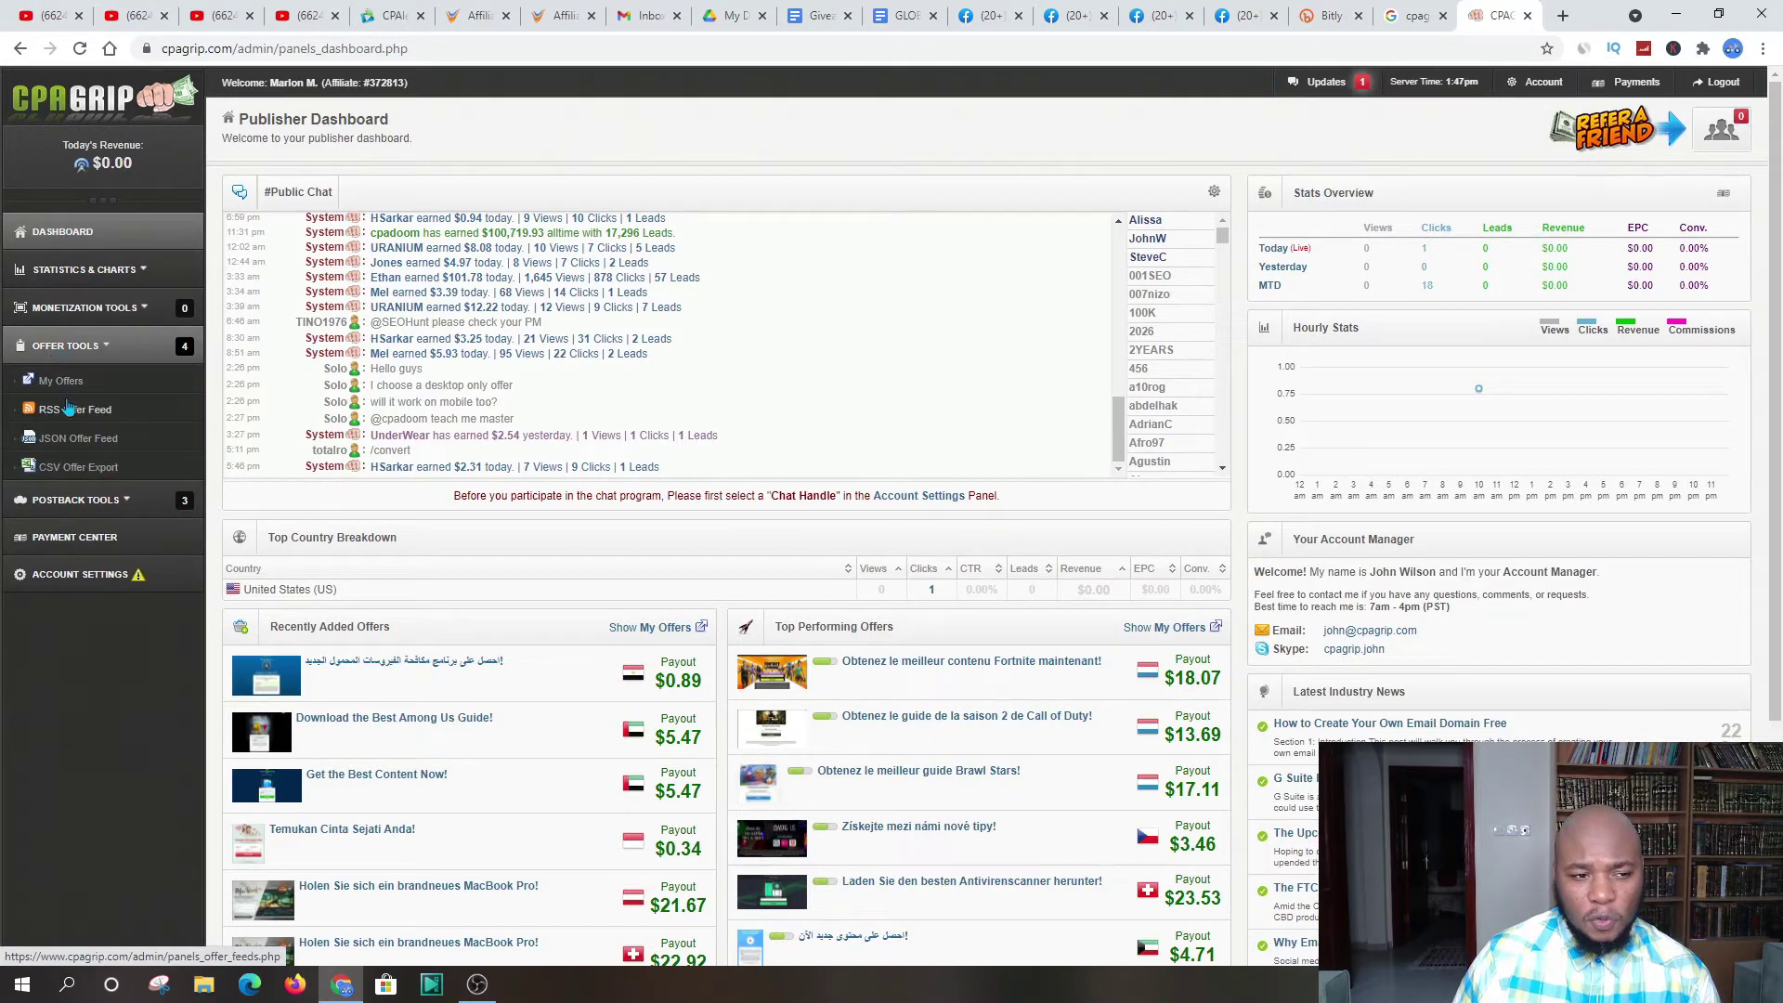
pyautogui.click(60, 381)
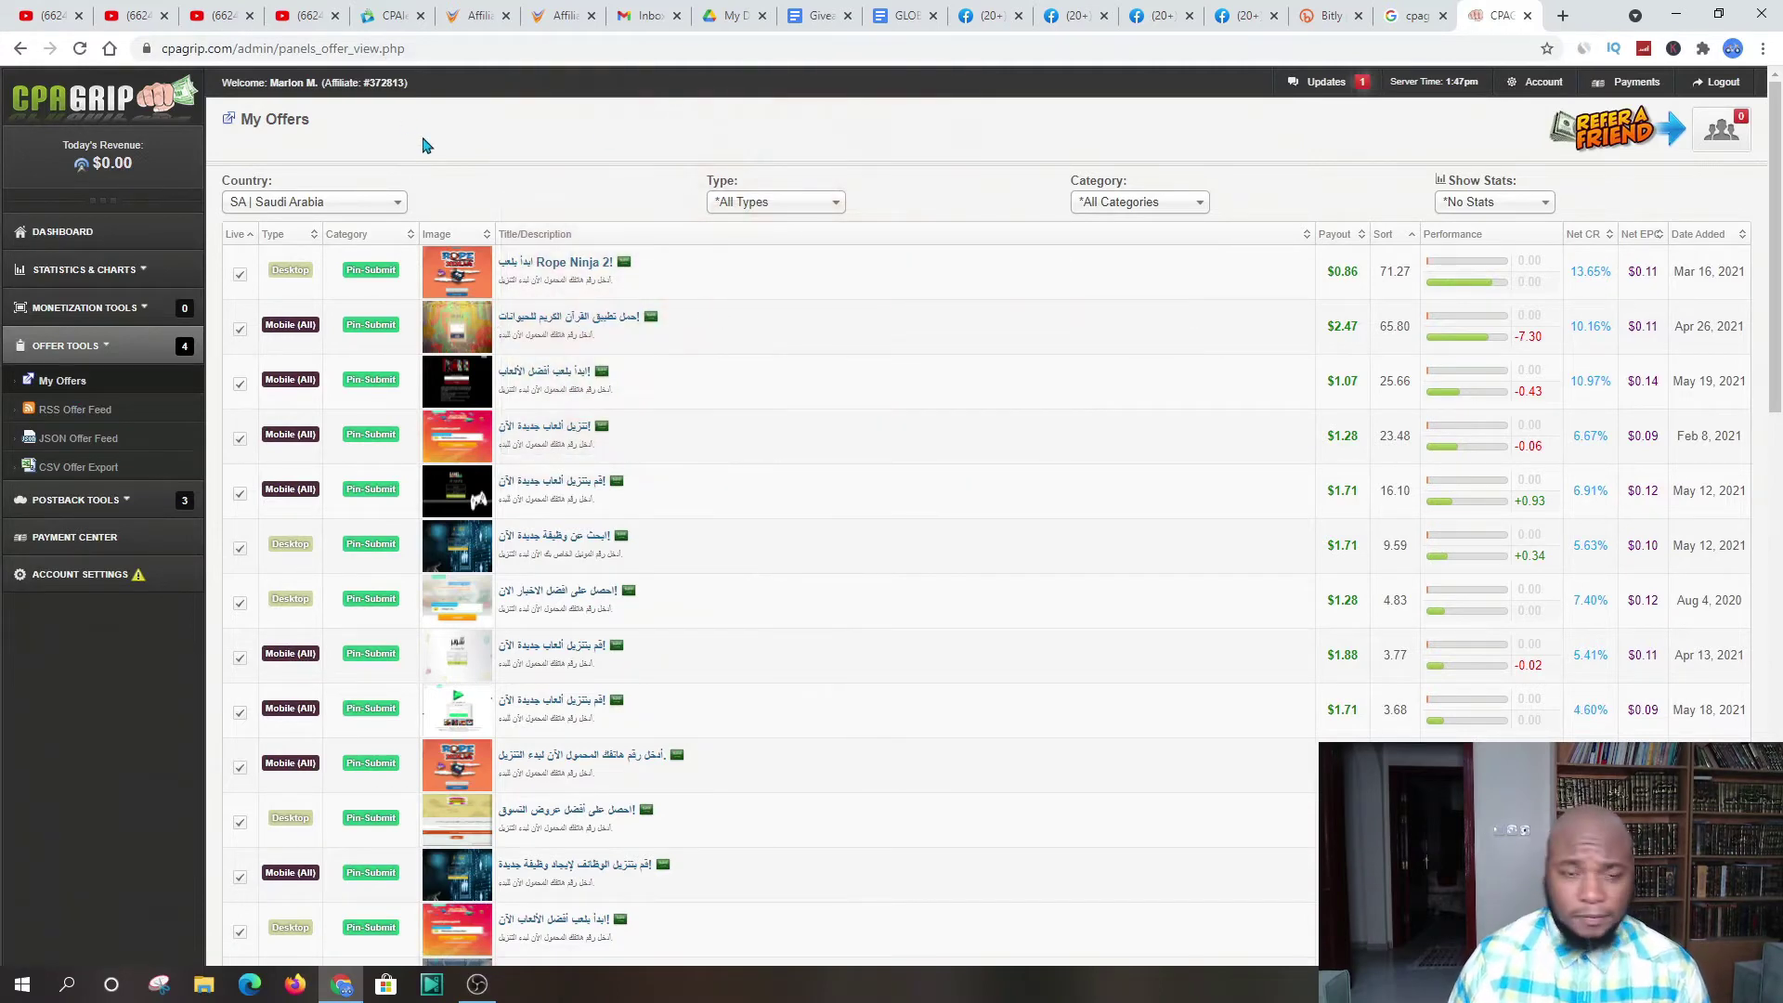
# Step: Filter CPAGrip's offers to US | United States, then return to CPAlead
pyautogui.click(347, 204)
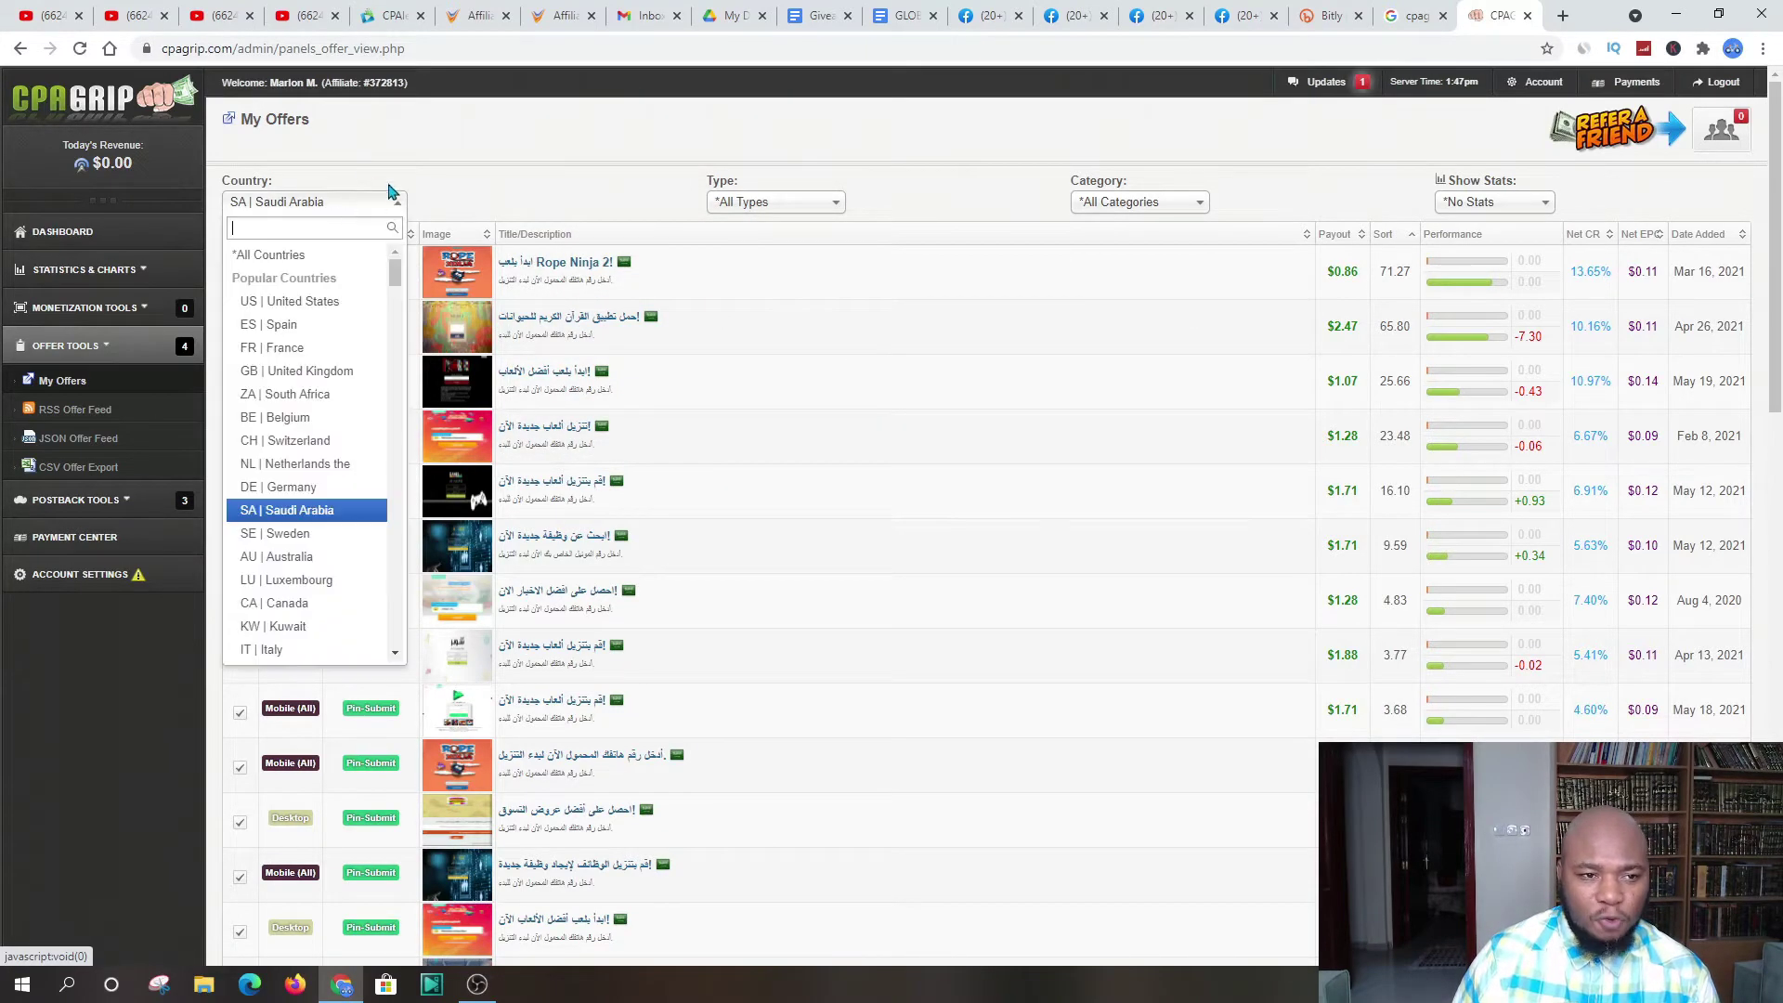
pyautogui.click(340, 303)
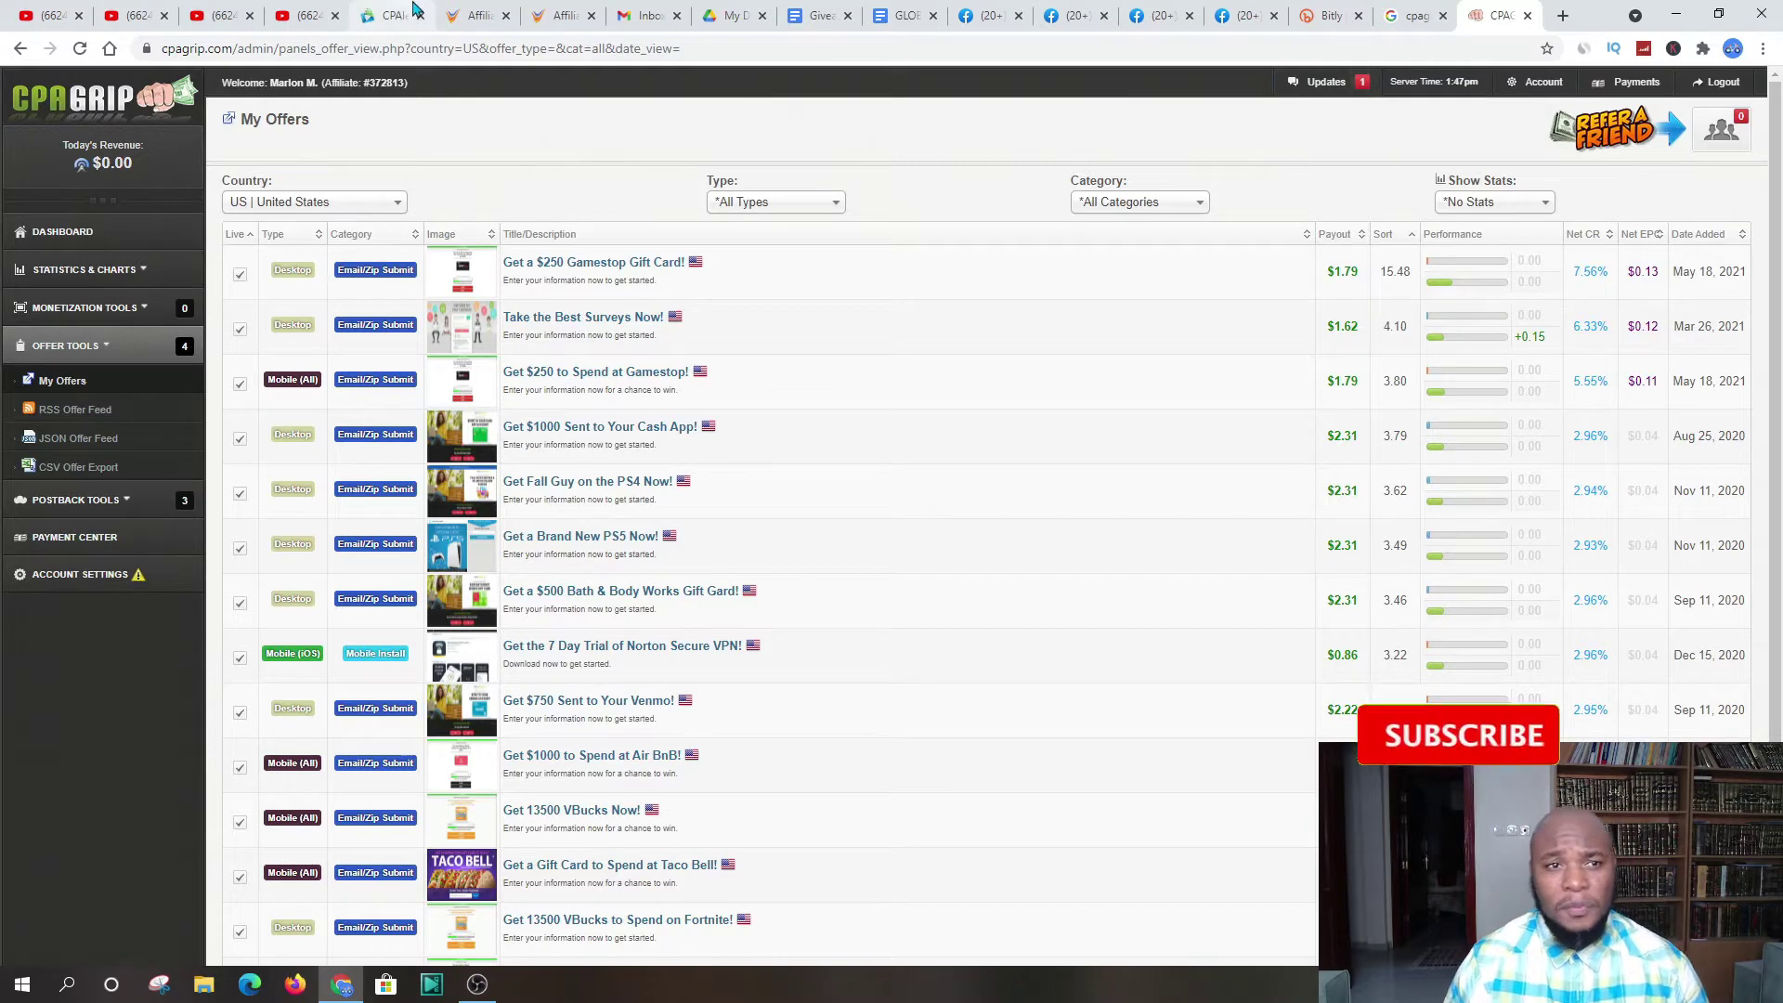
pyautogui.click(385, 16)
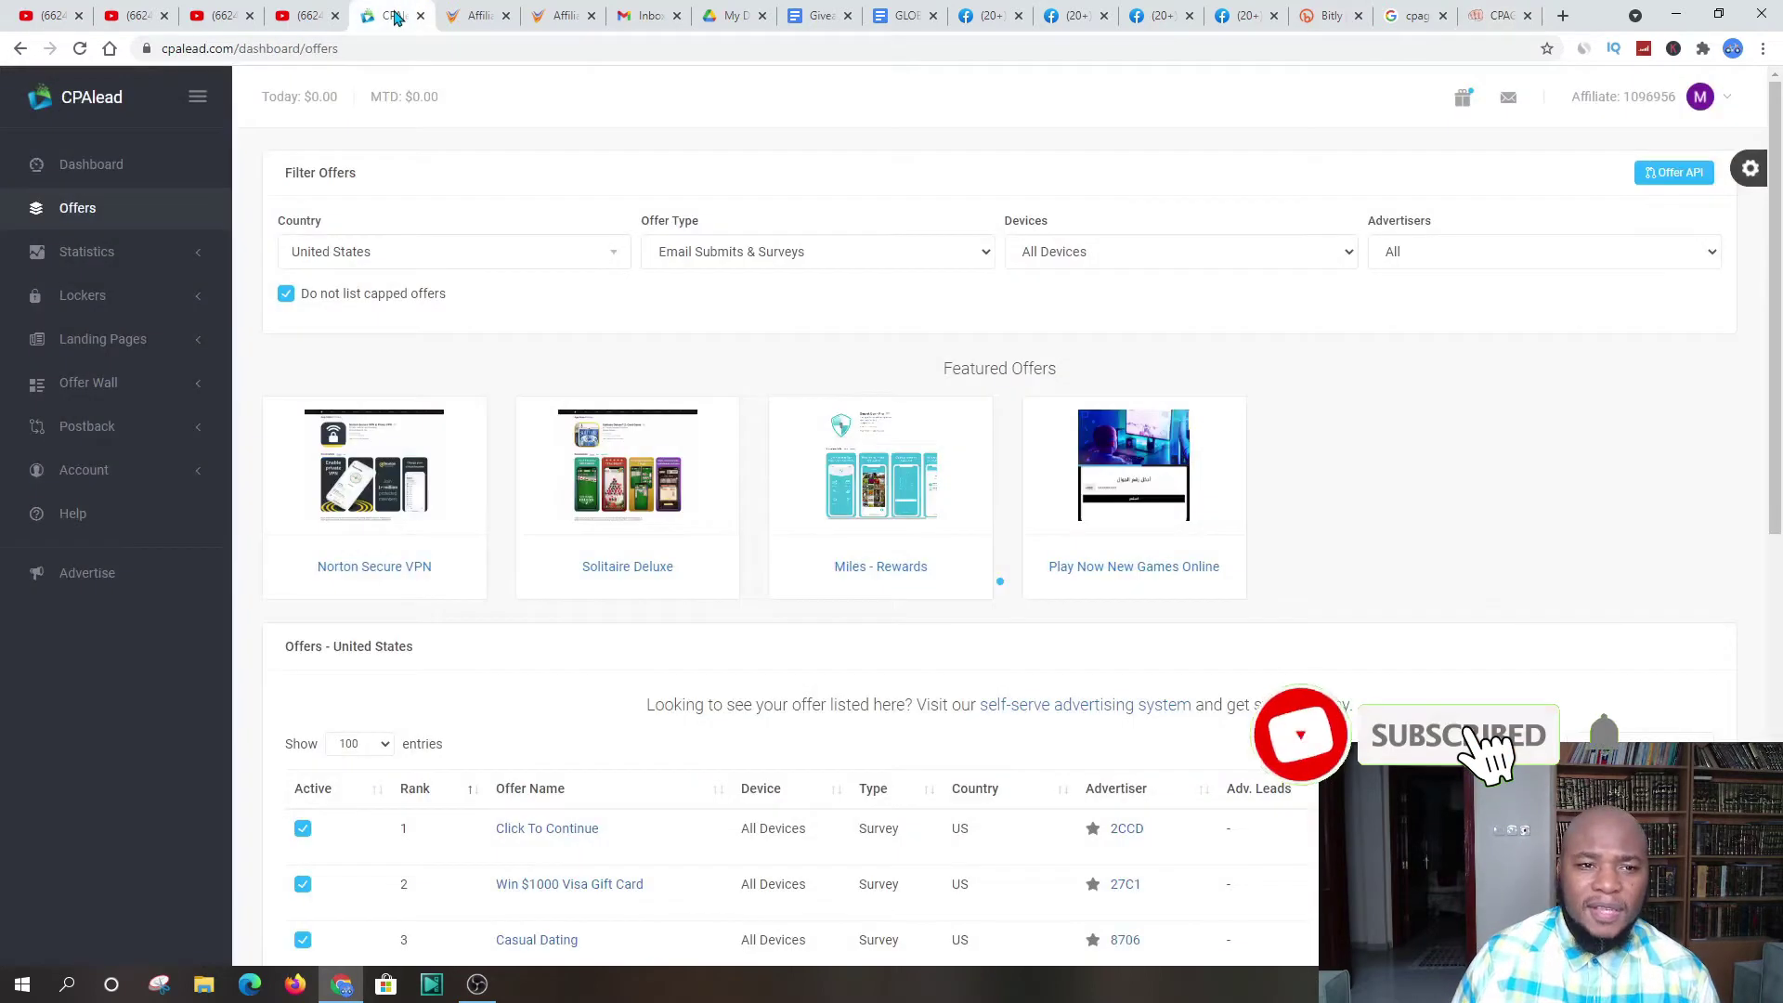
# Step: Check CPAlead's device filter options, then go back to CPAGrip's US offers list
pyautogui.click(1102, 260)
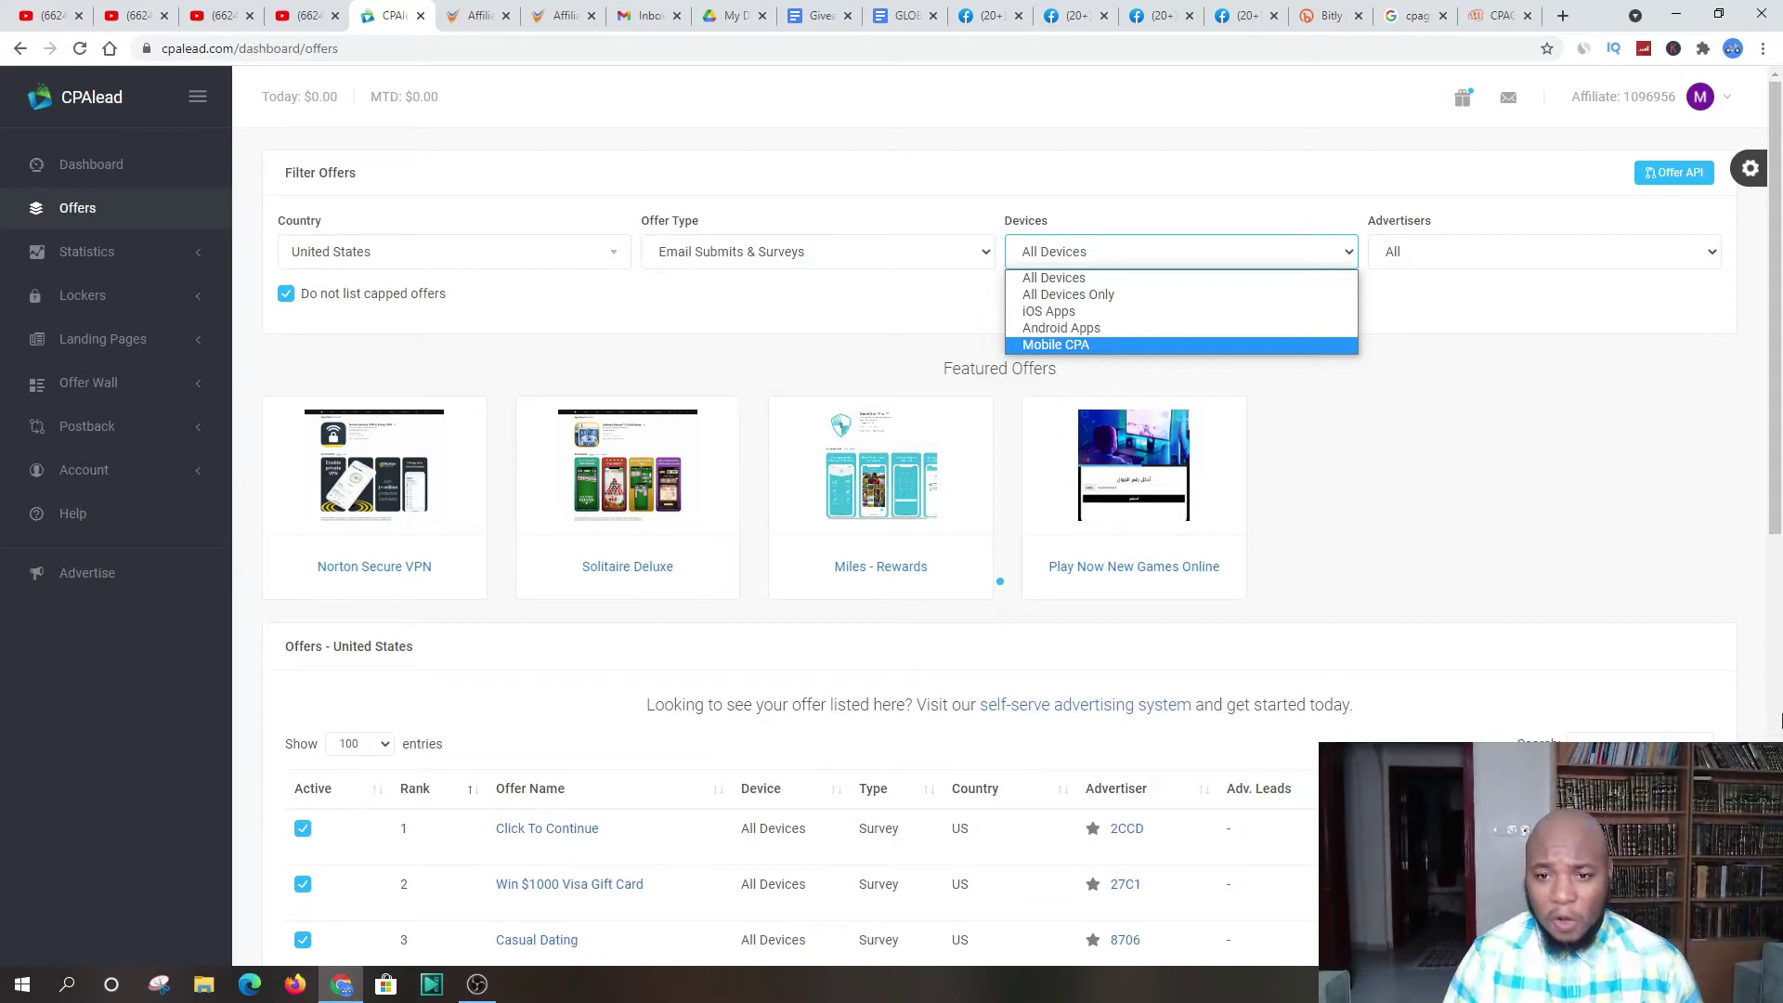
pyautogui.click(1497, 16)
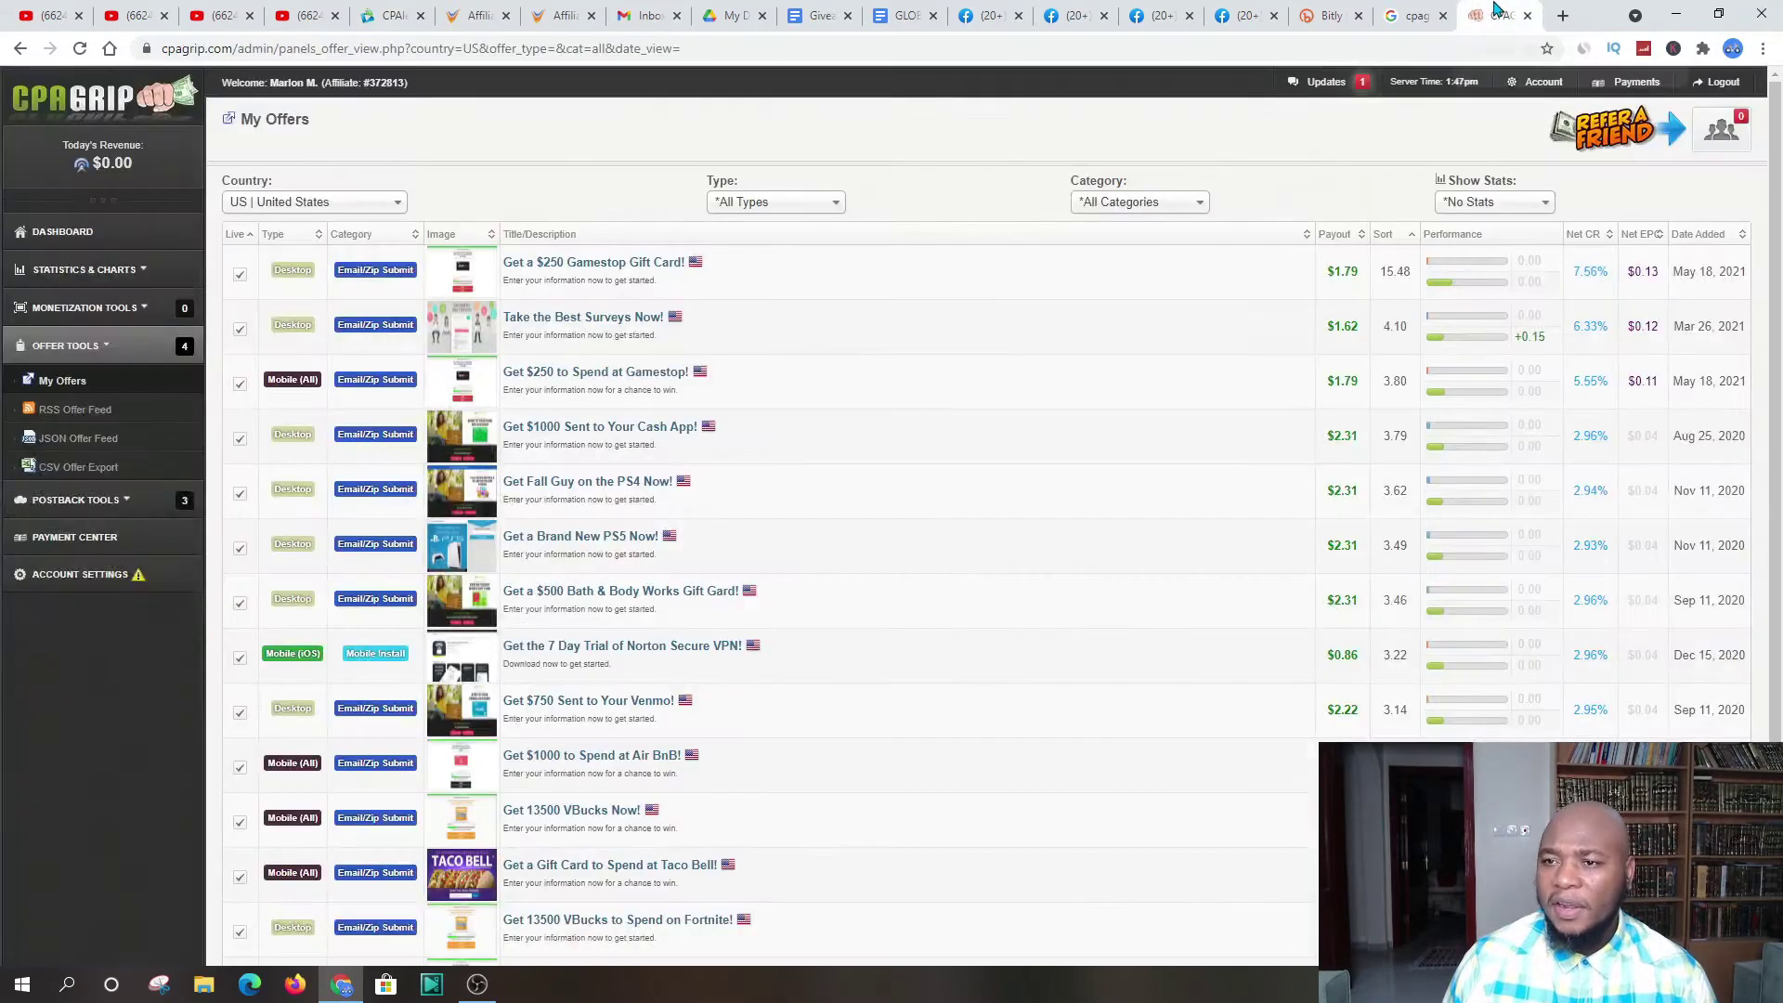
# Step: Set CPAGrip's offer Type to Desktop, then change it to Mobile
pyautogui.click(749, 207)
pyautogui.click(778, 279)
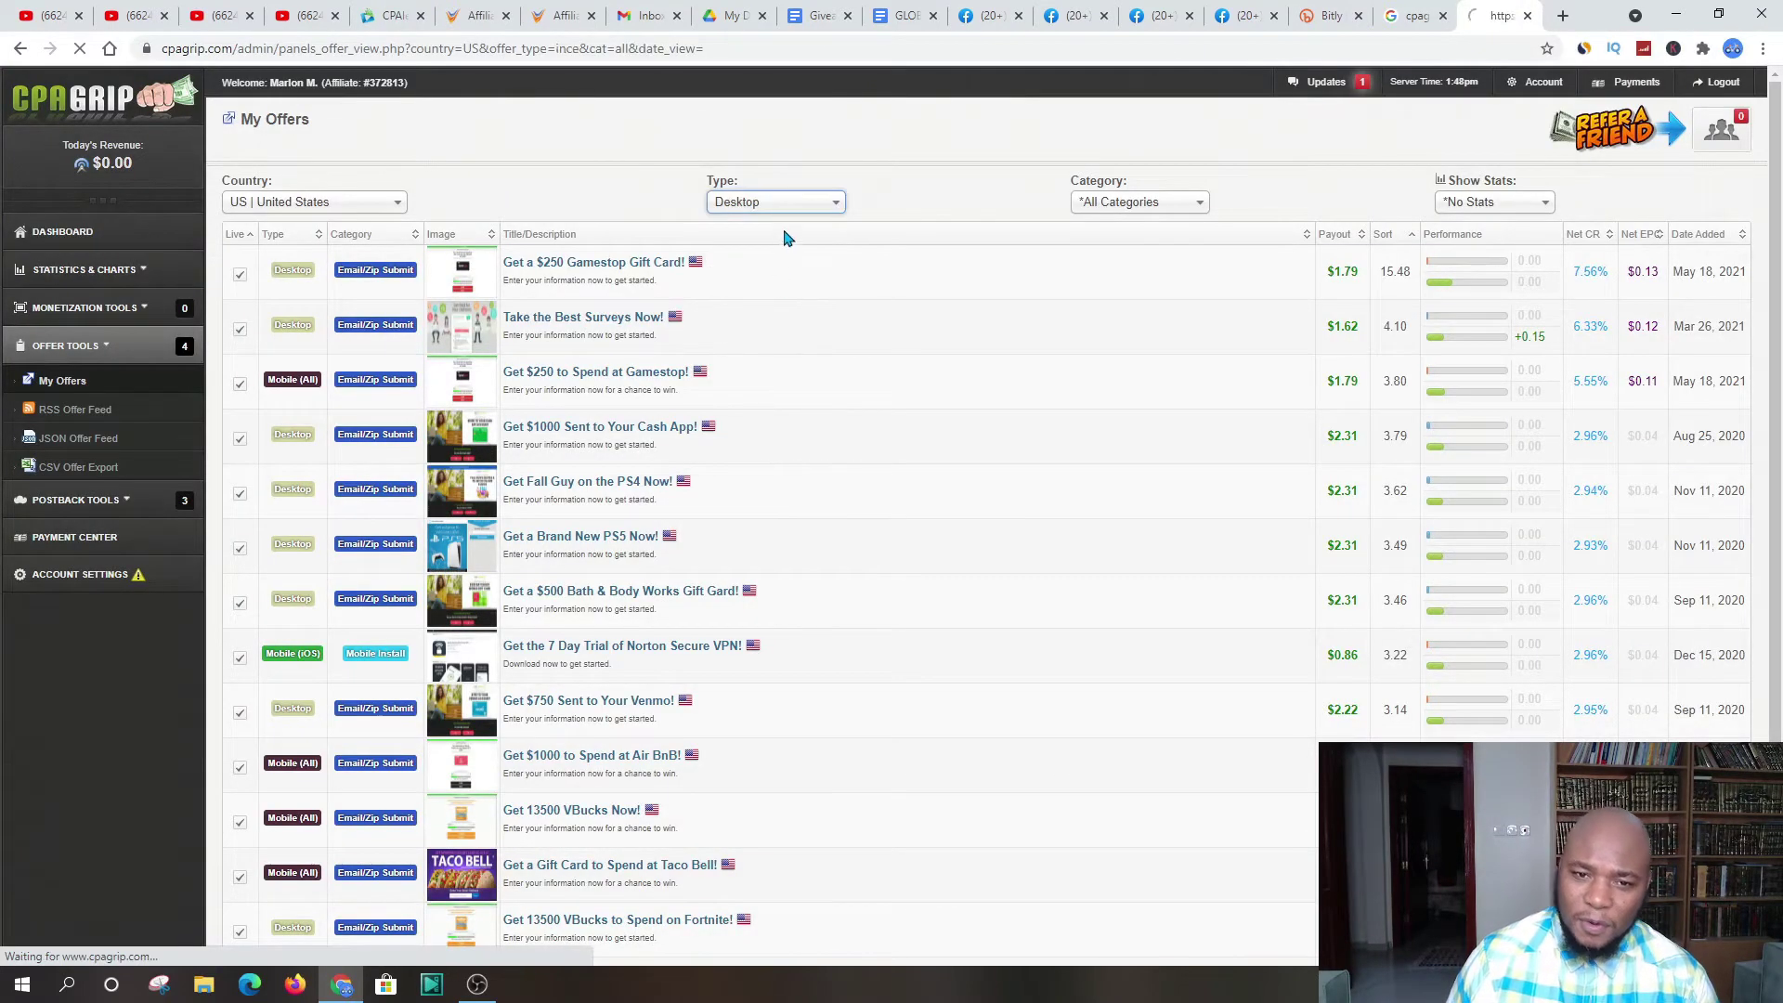
pyautogui.click(792, 200)
pyautogui.click(780, 306)
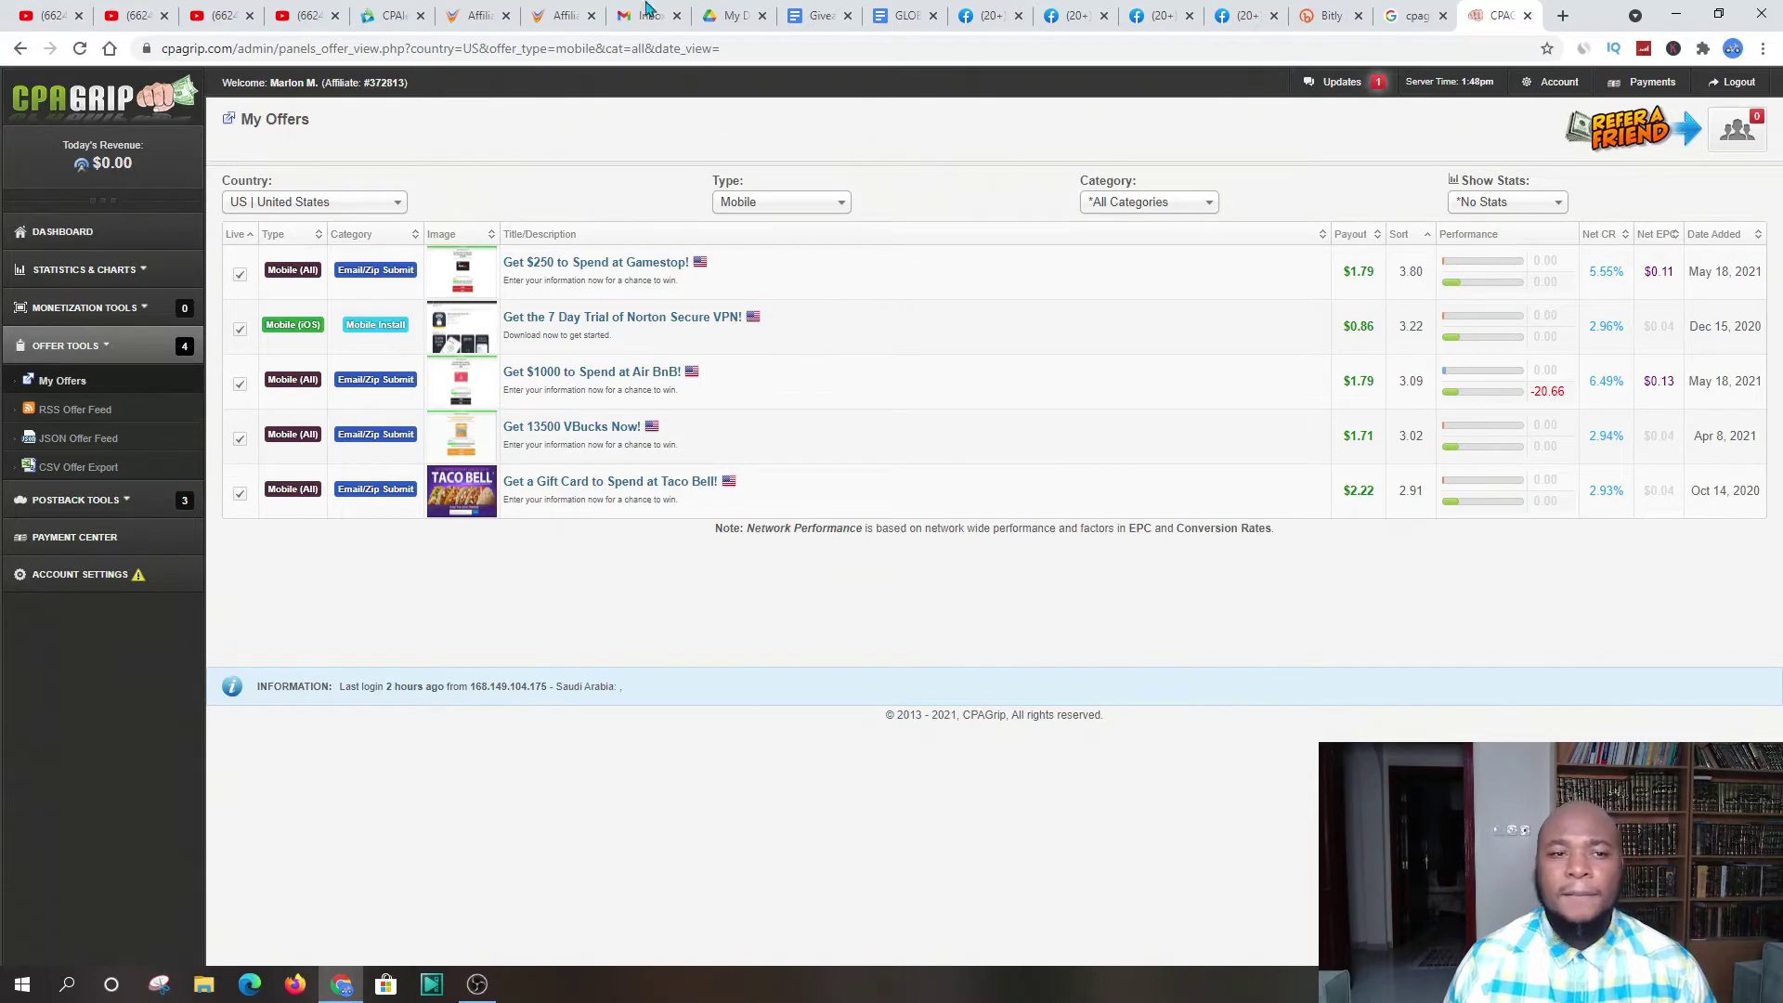
# Step: Scroll CPAlead's US survey offers and open the Win $1000 Visa Gift Card offer details
pyautogui.click(385, 15)
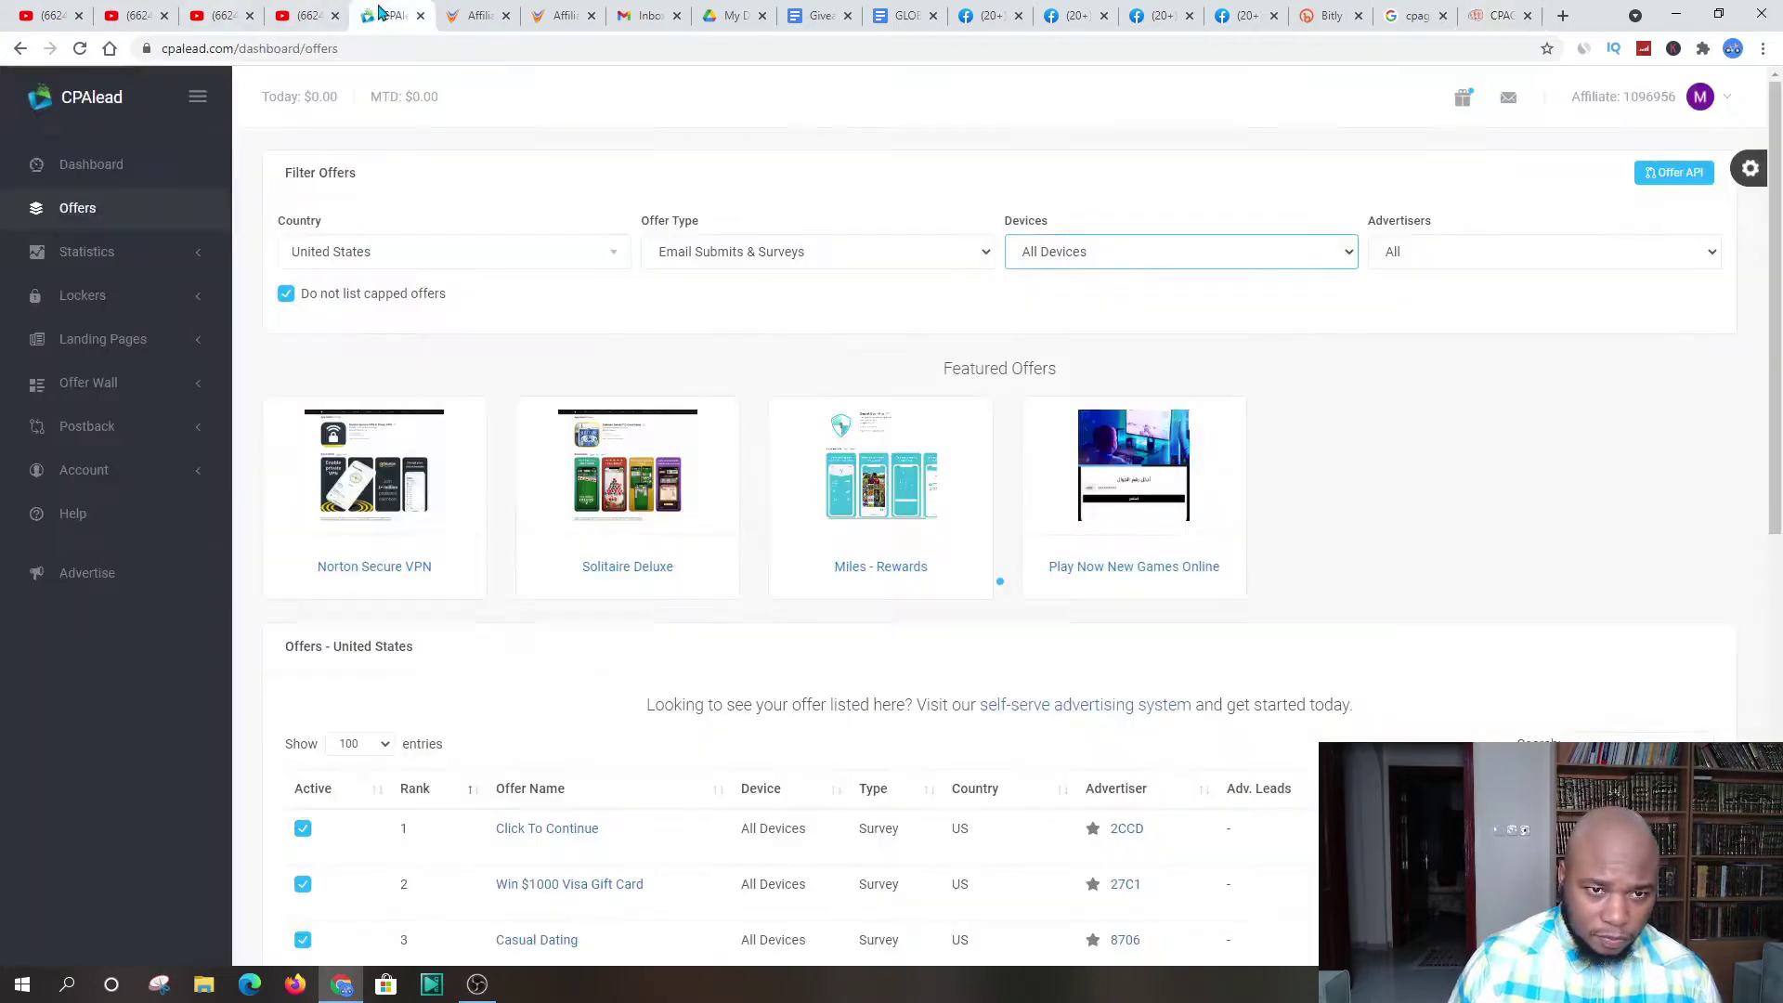
pyautogui.scroll(-8, 938, 554)
pyautogui.scroll(-1, 984, 551)
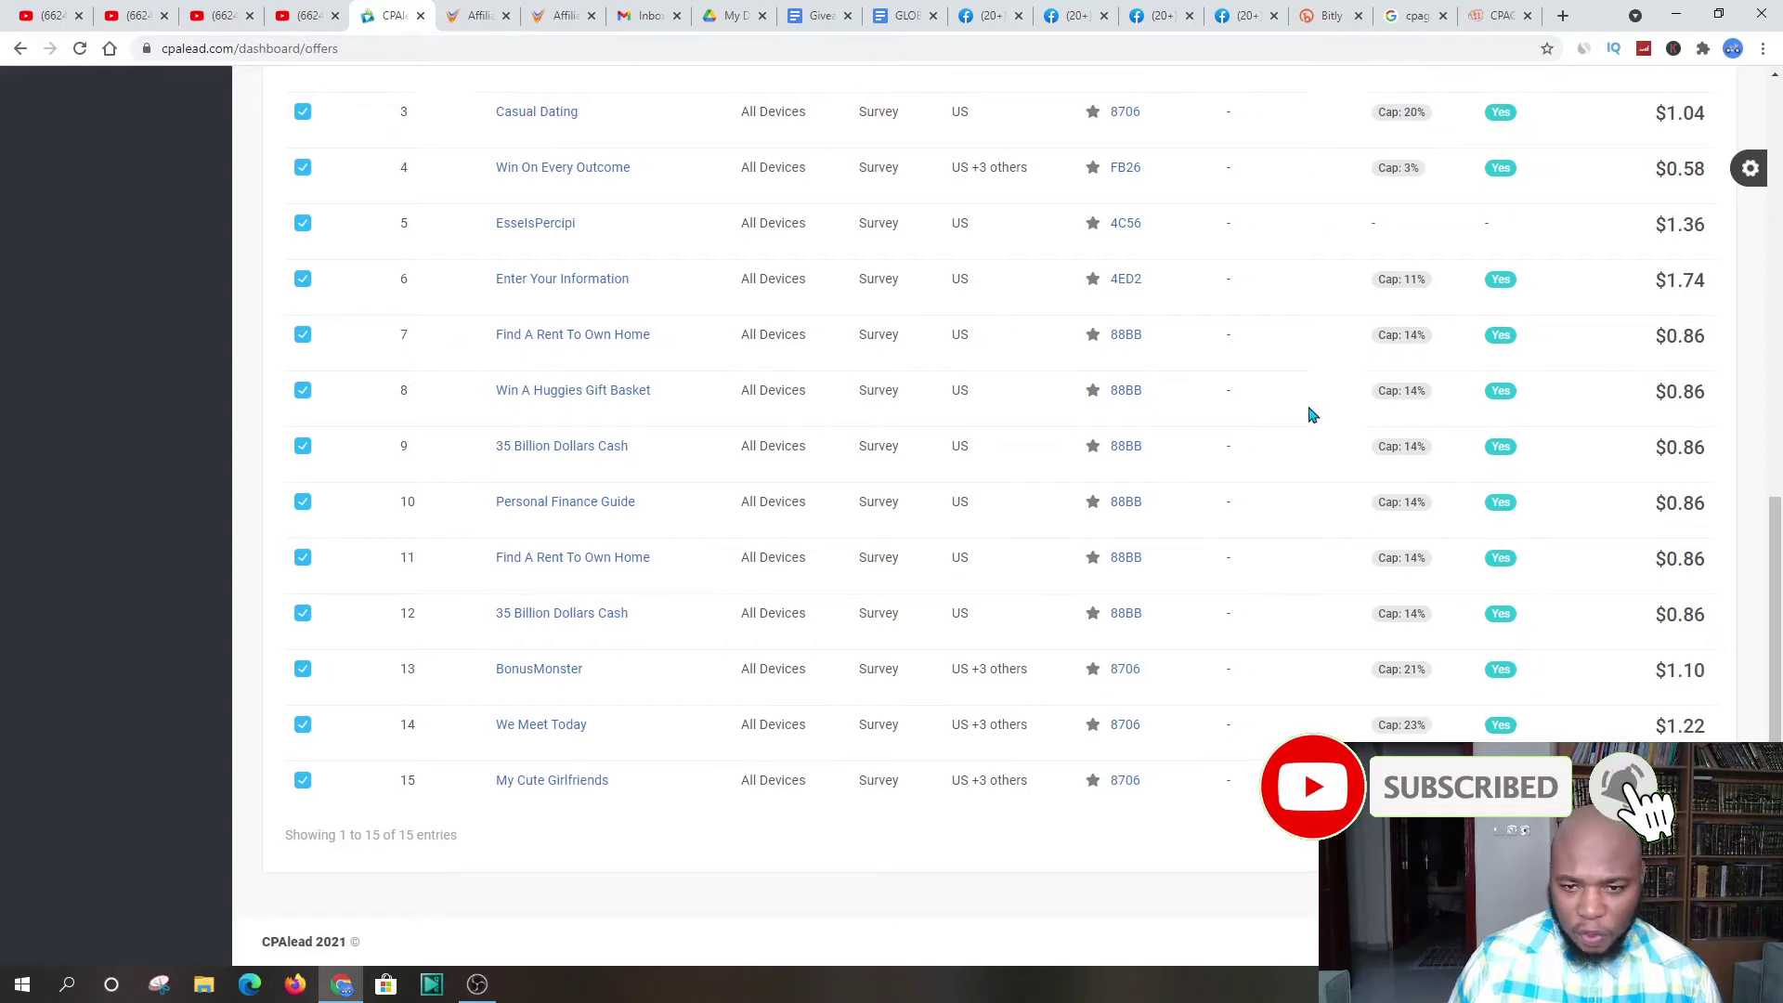
pyautogui.scroll(3, 637, 452)
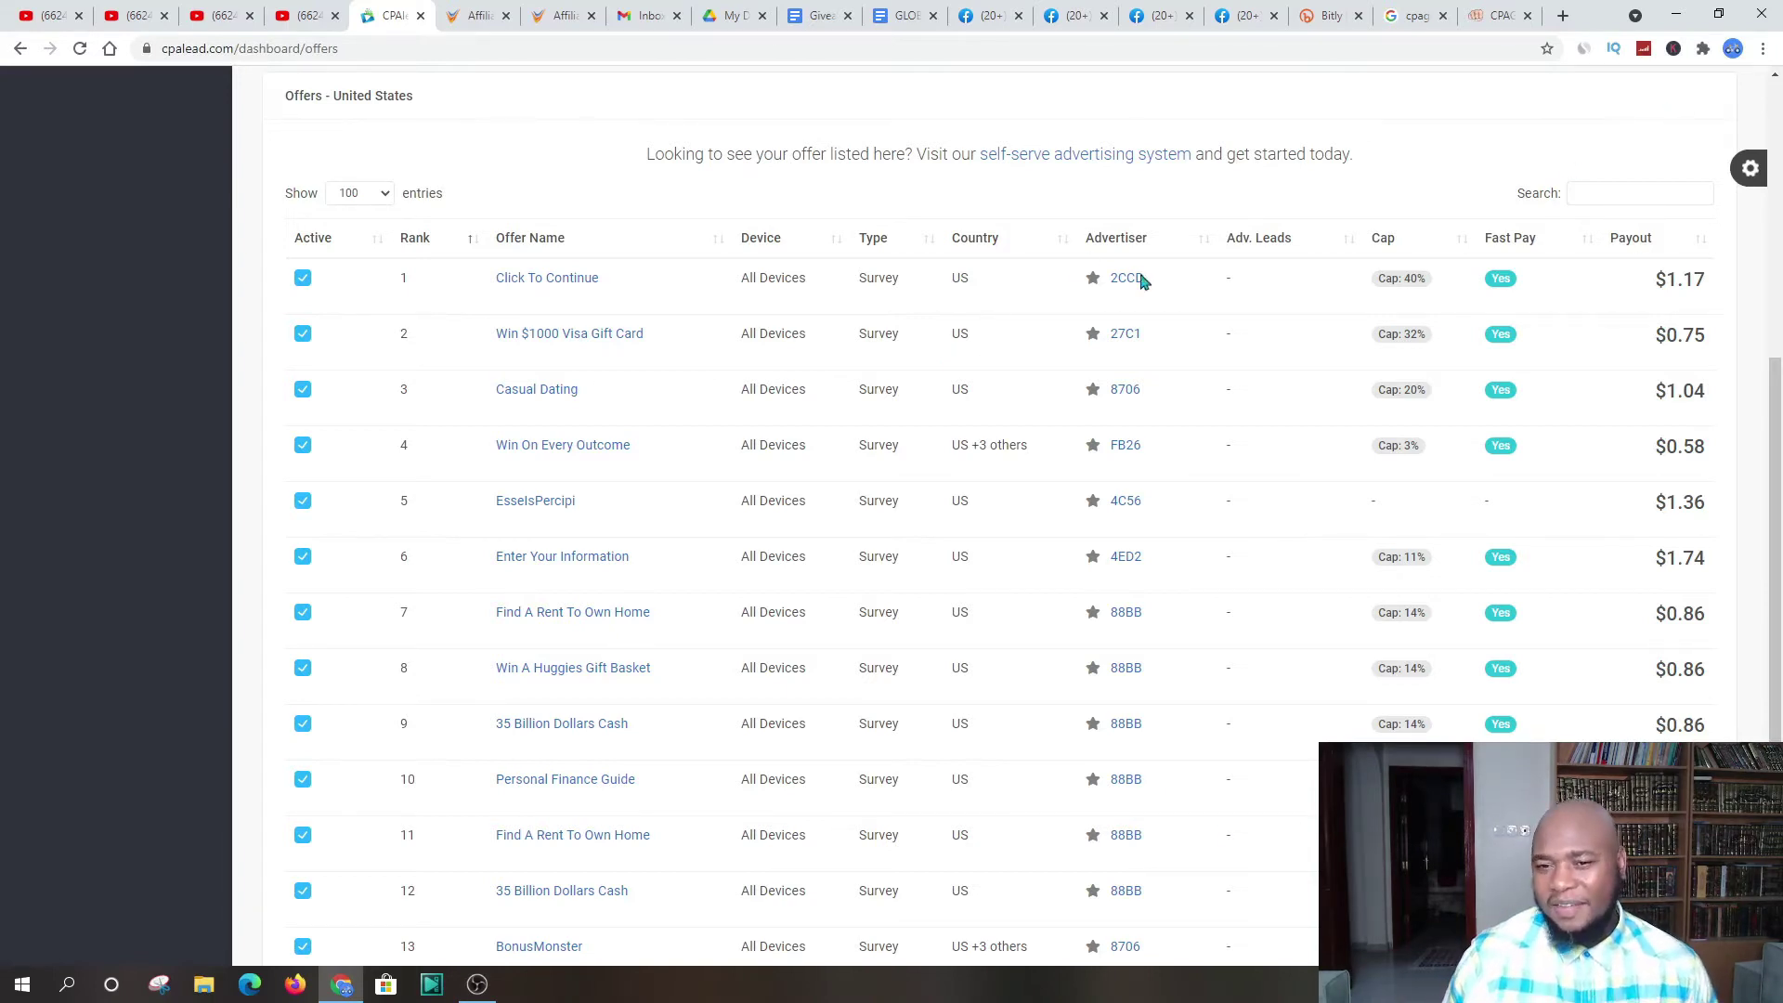
pyautogui.scroll(4, 1499, 136)
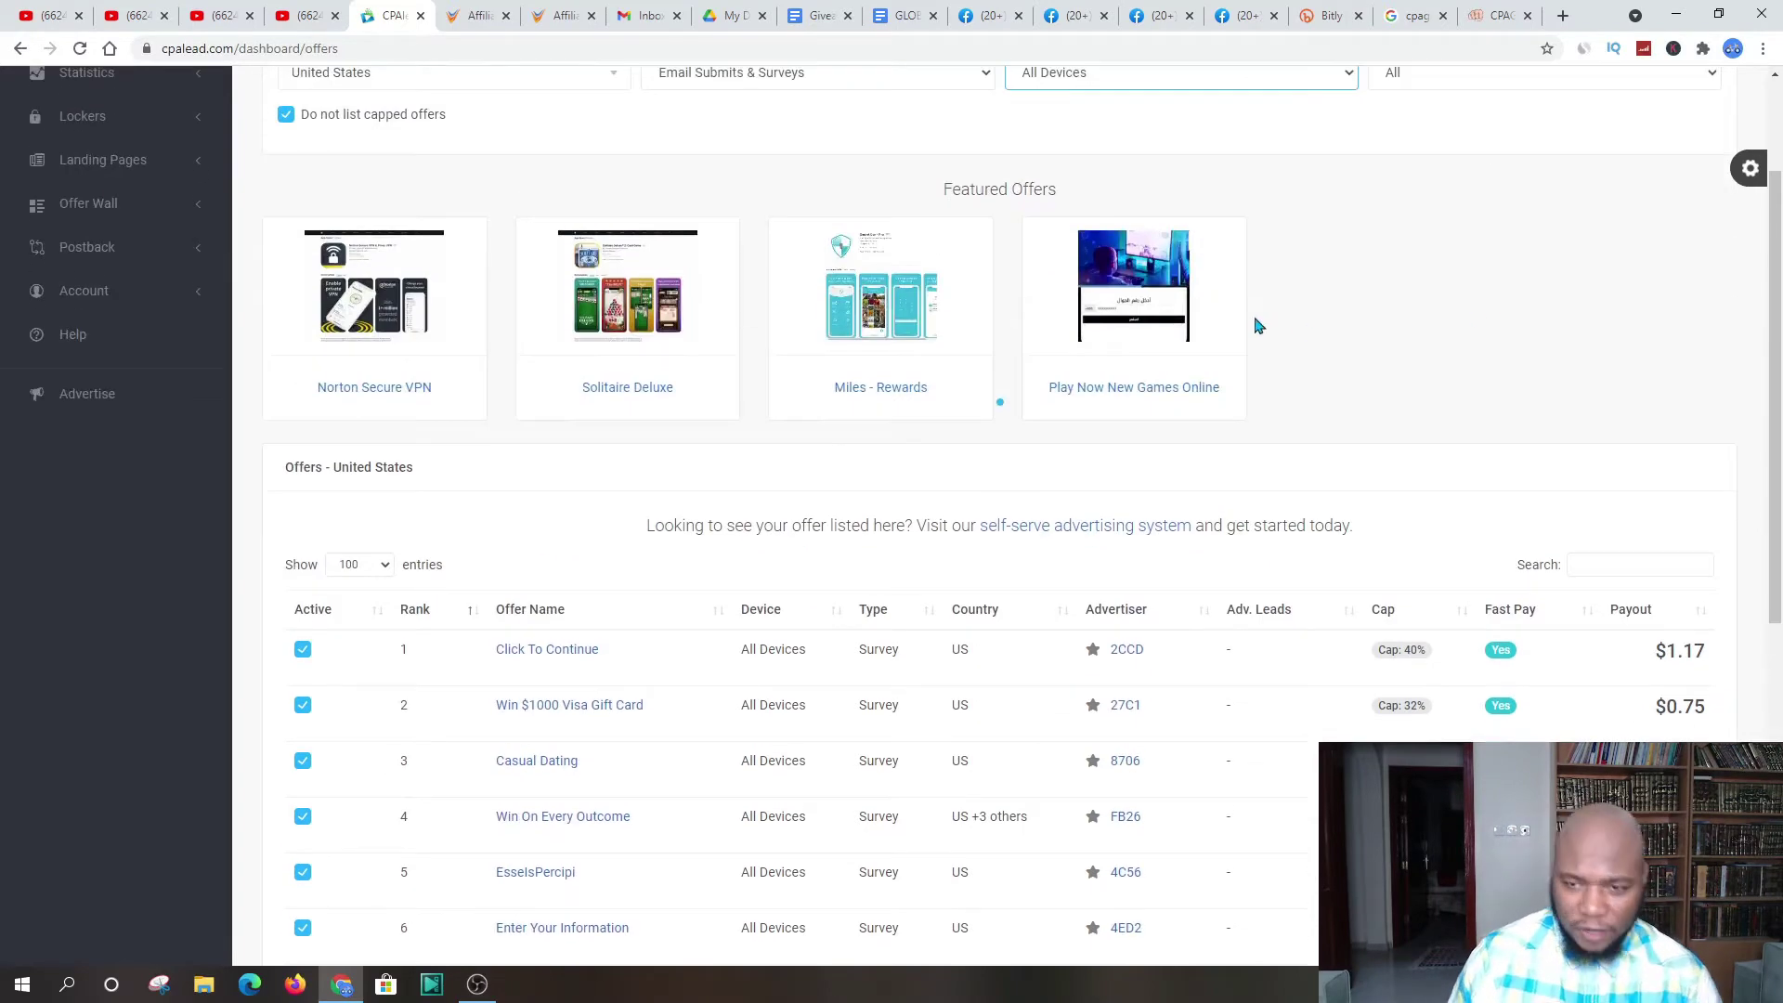
pyautogui.scroll(1, 229, 377)
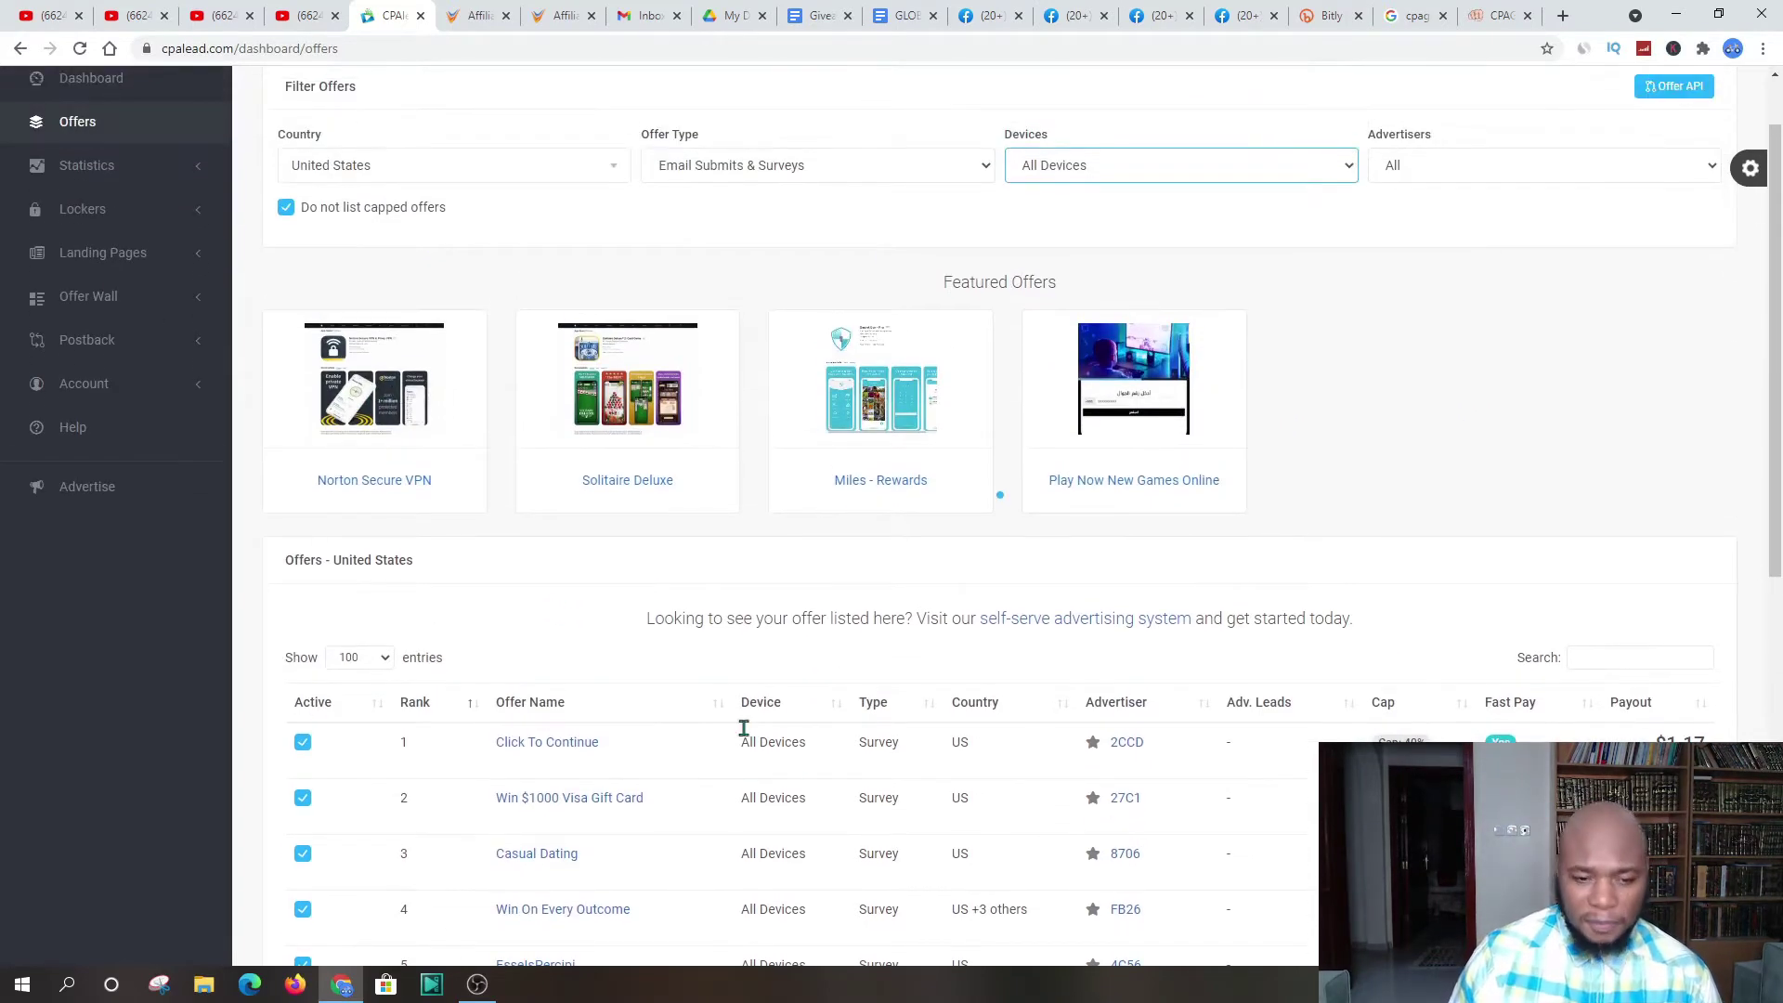
pyautogui.scroll(-4, 962, 455)
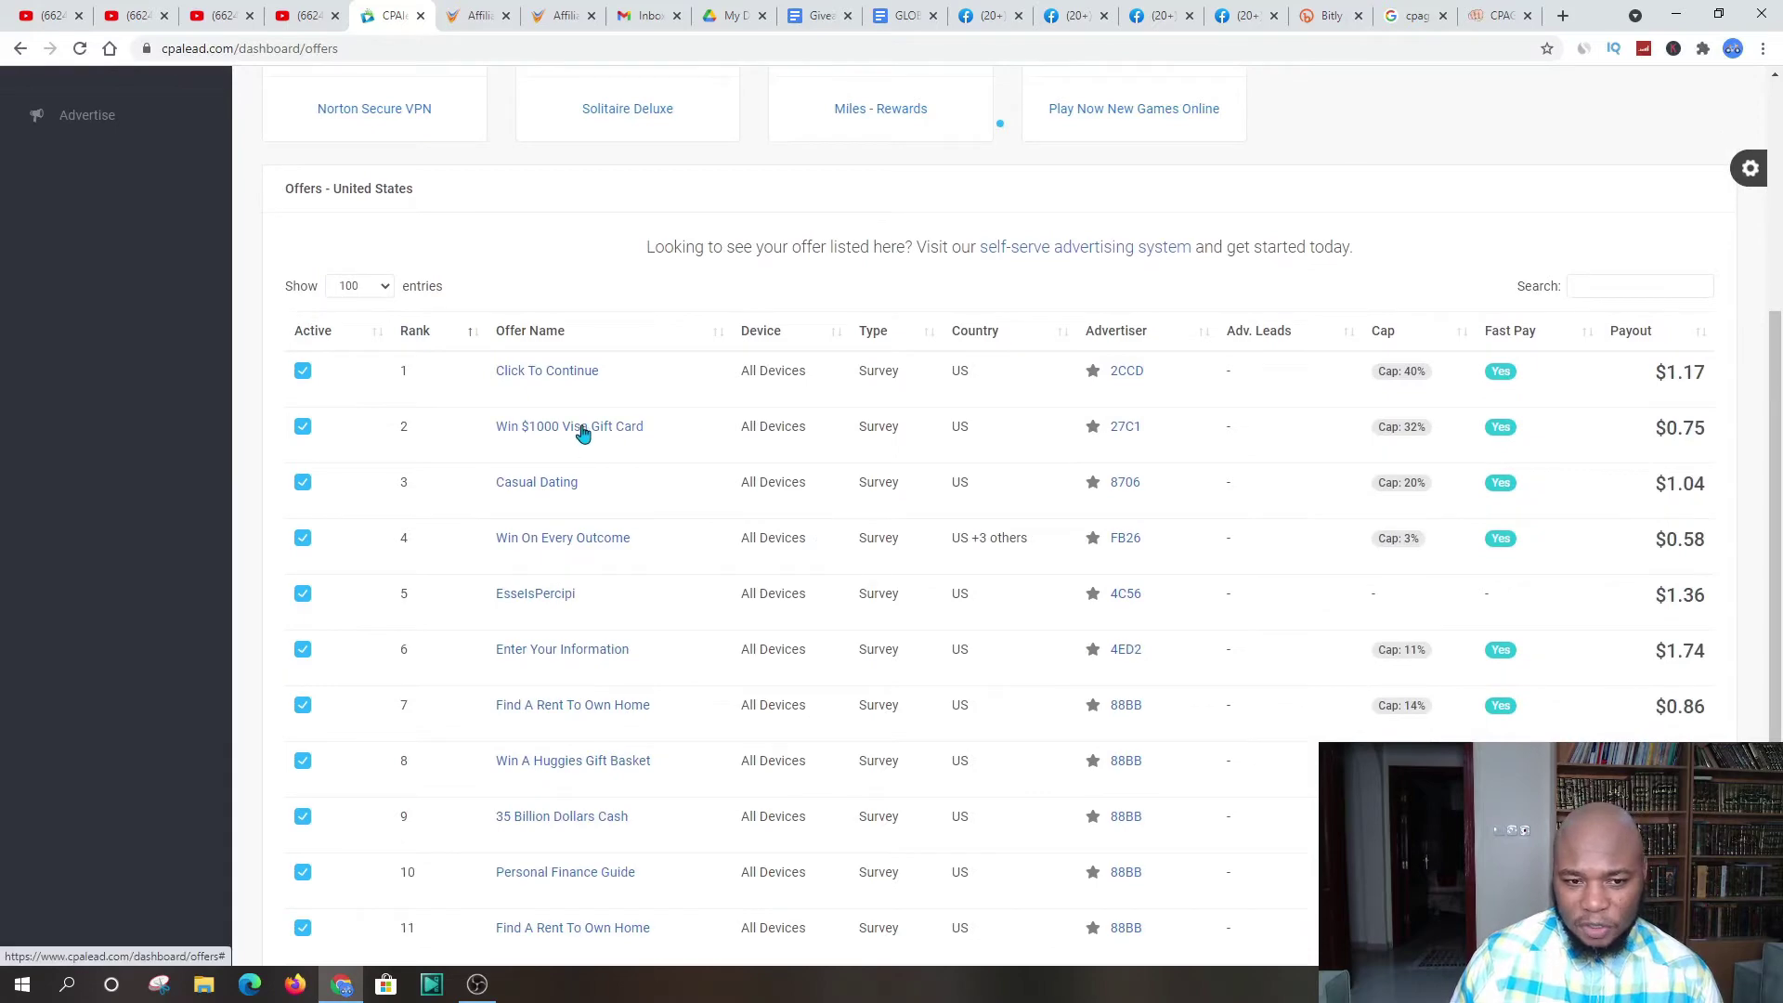
pyautogui.click(583, 434)
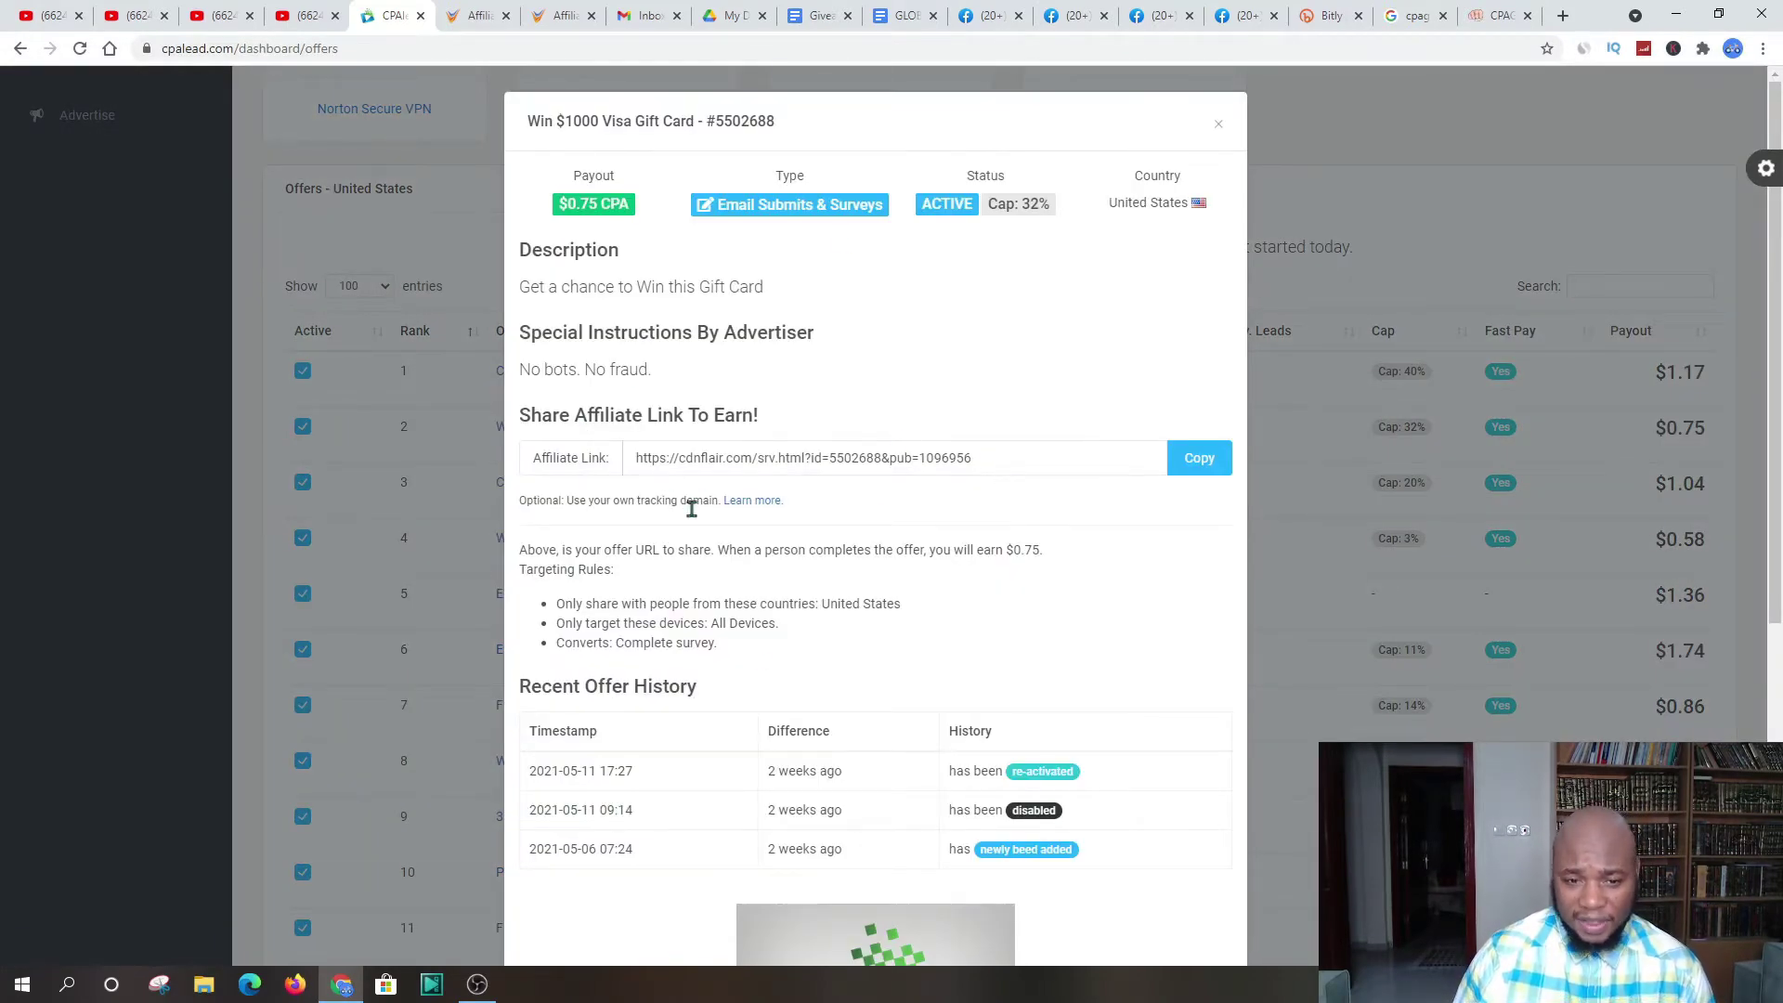
# Step: Copy the Win $1000 Visa Gift Card affiliate link from CPAlead, then return to My Drive
pyautogui.click(1204, 461)
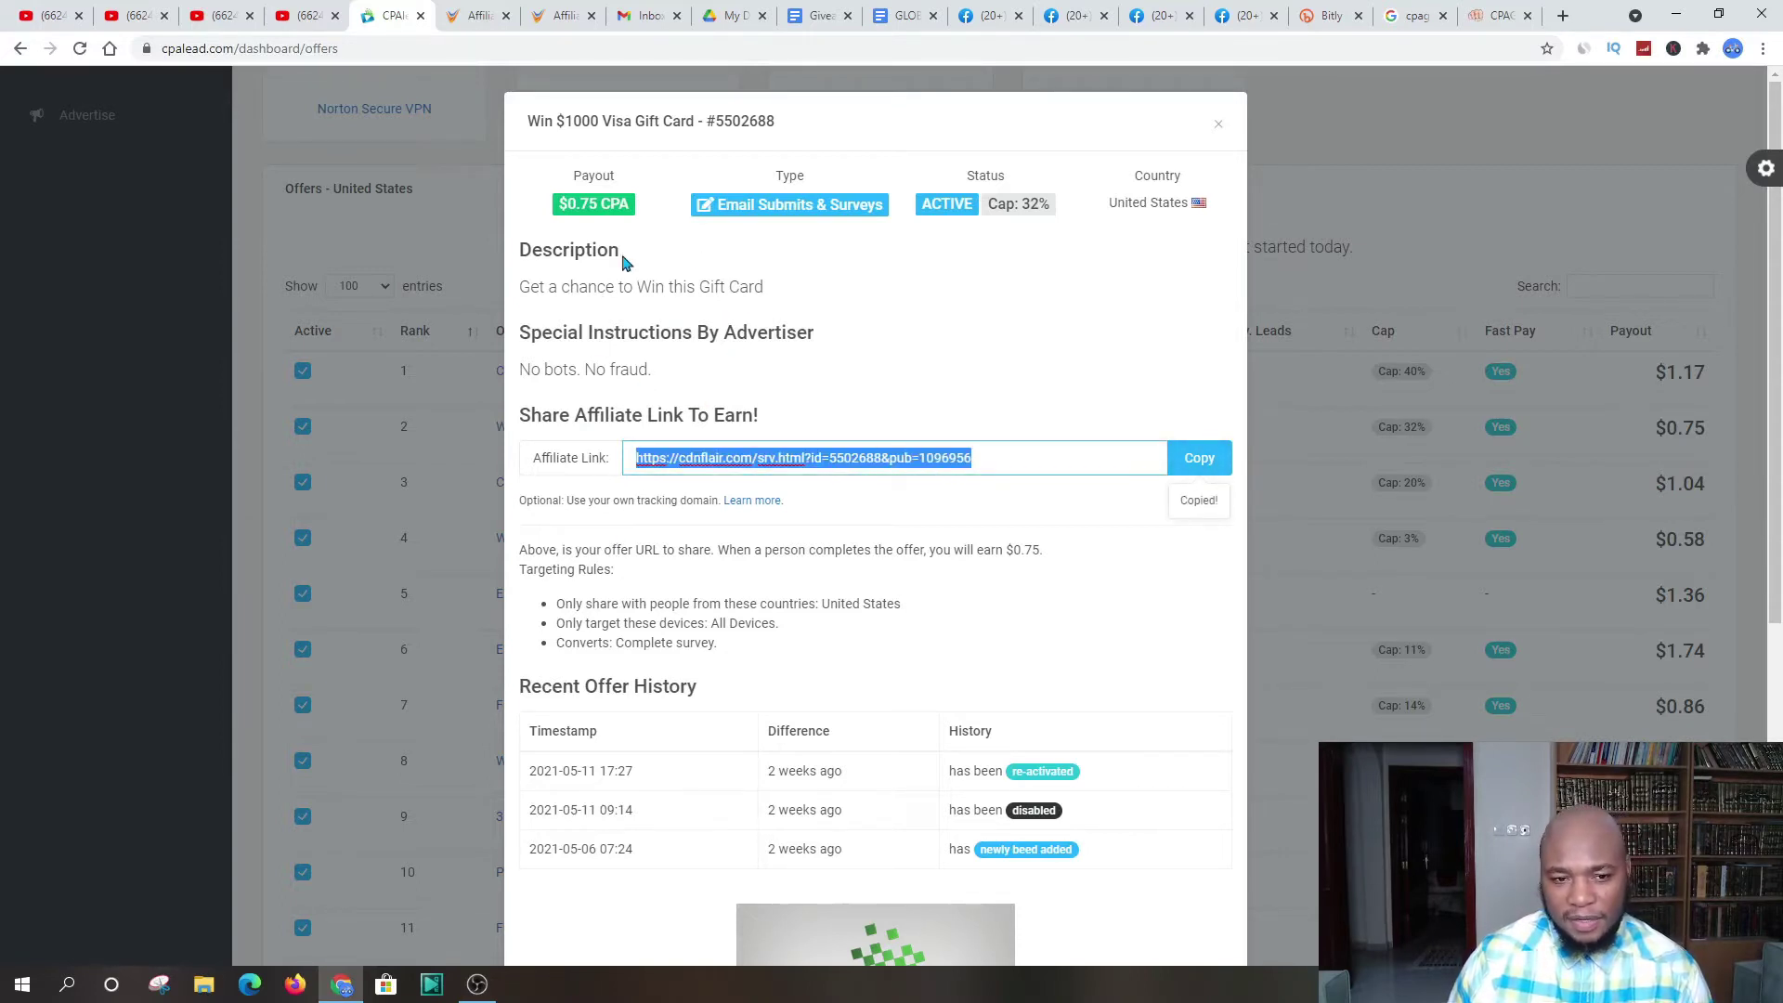
pyautogui.scroll(-2, 557, 542)
pyautogui.scroll(-4, 795, 486)
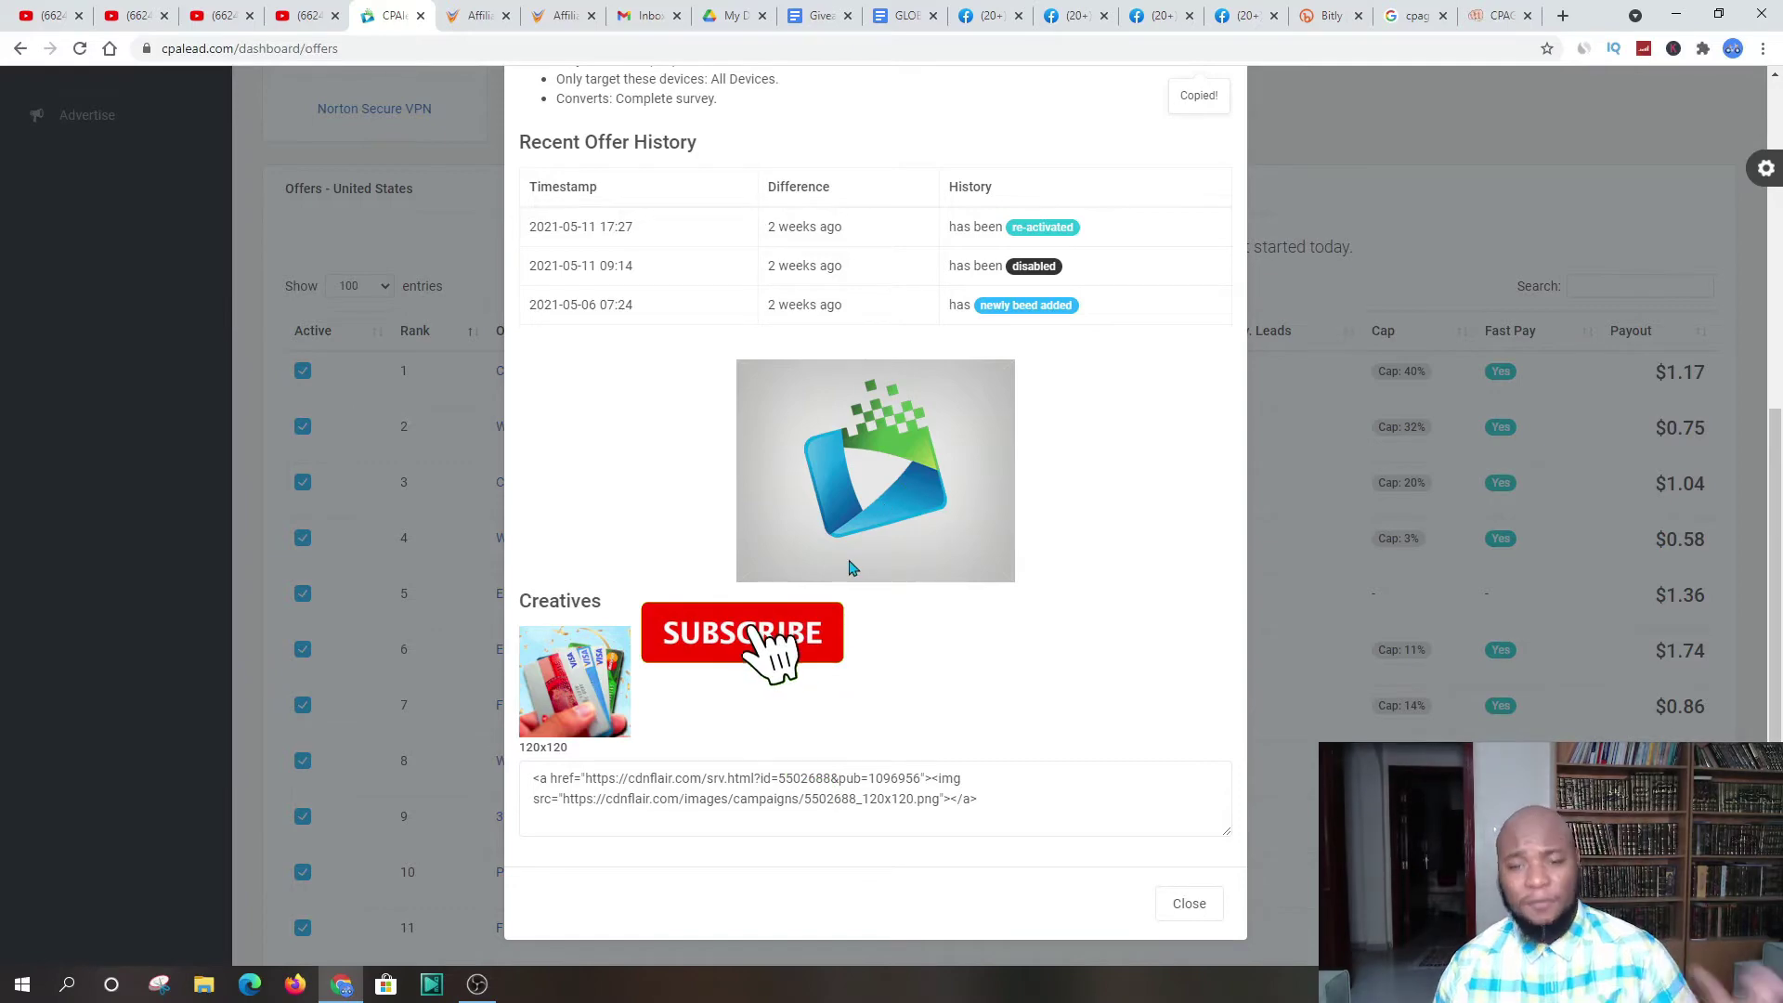
pyautogui.scroll(5, 732, 367)
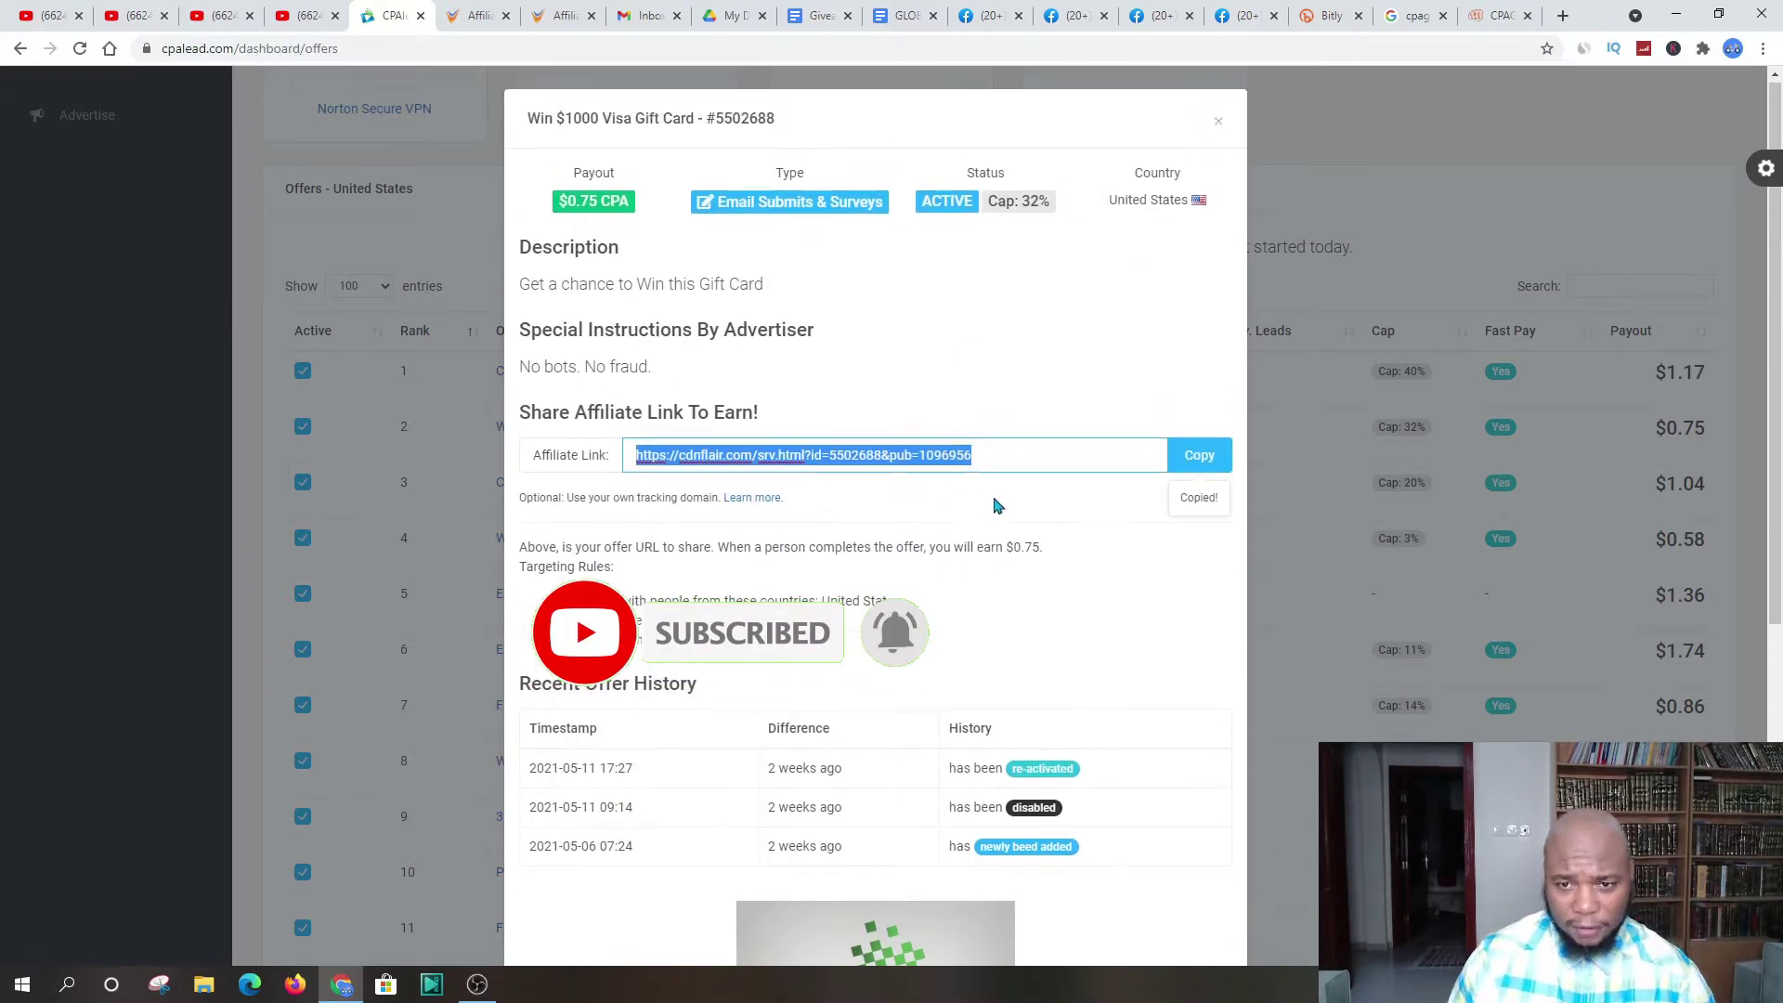
pyautogui.scroll(1, 931, 546)
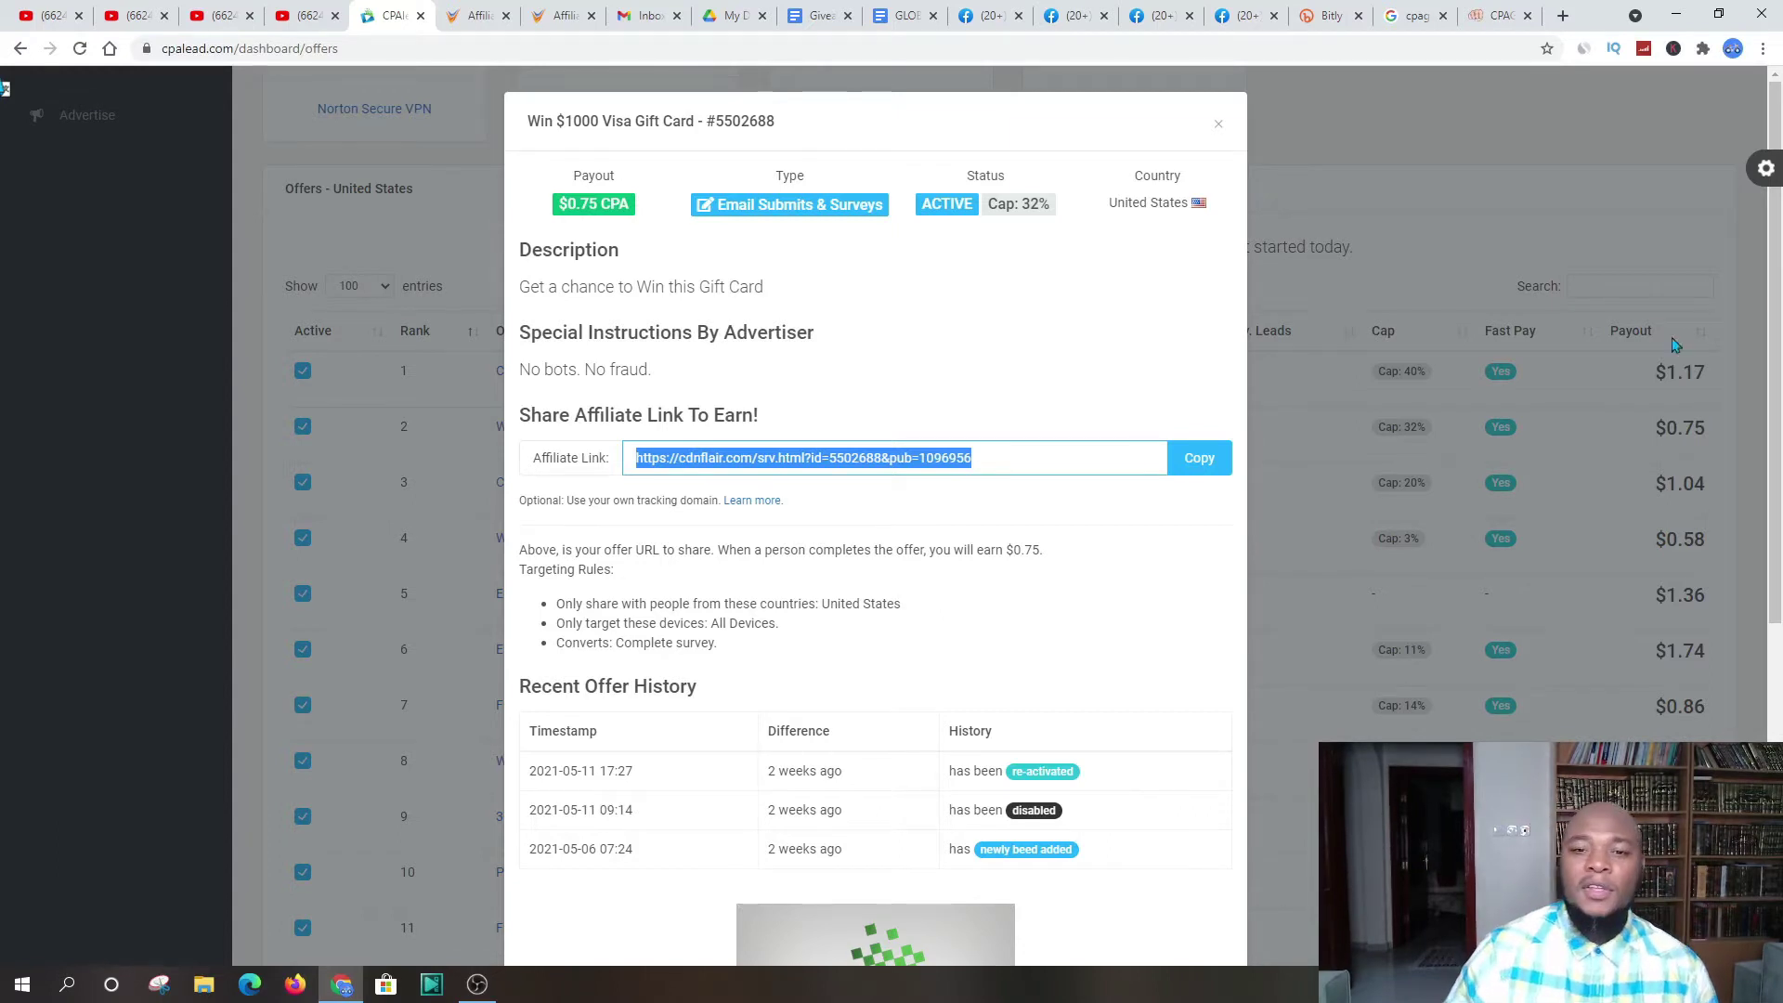
pyautogui.click(728, 13)
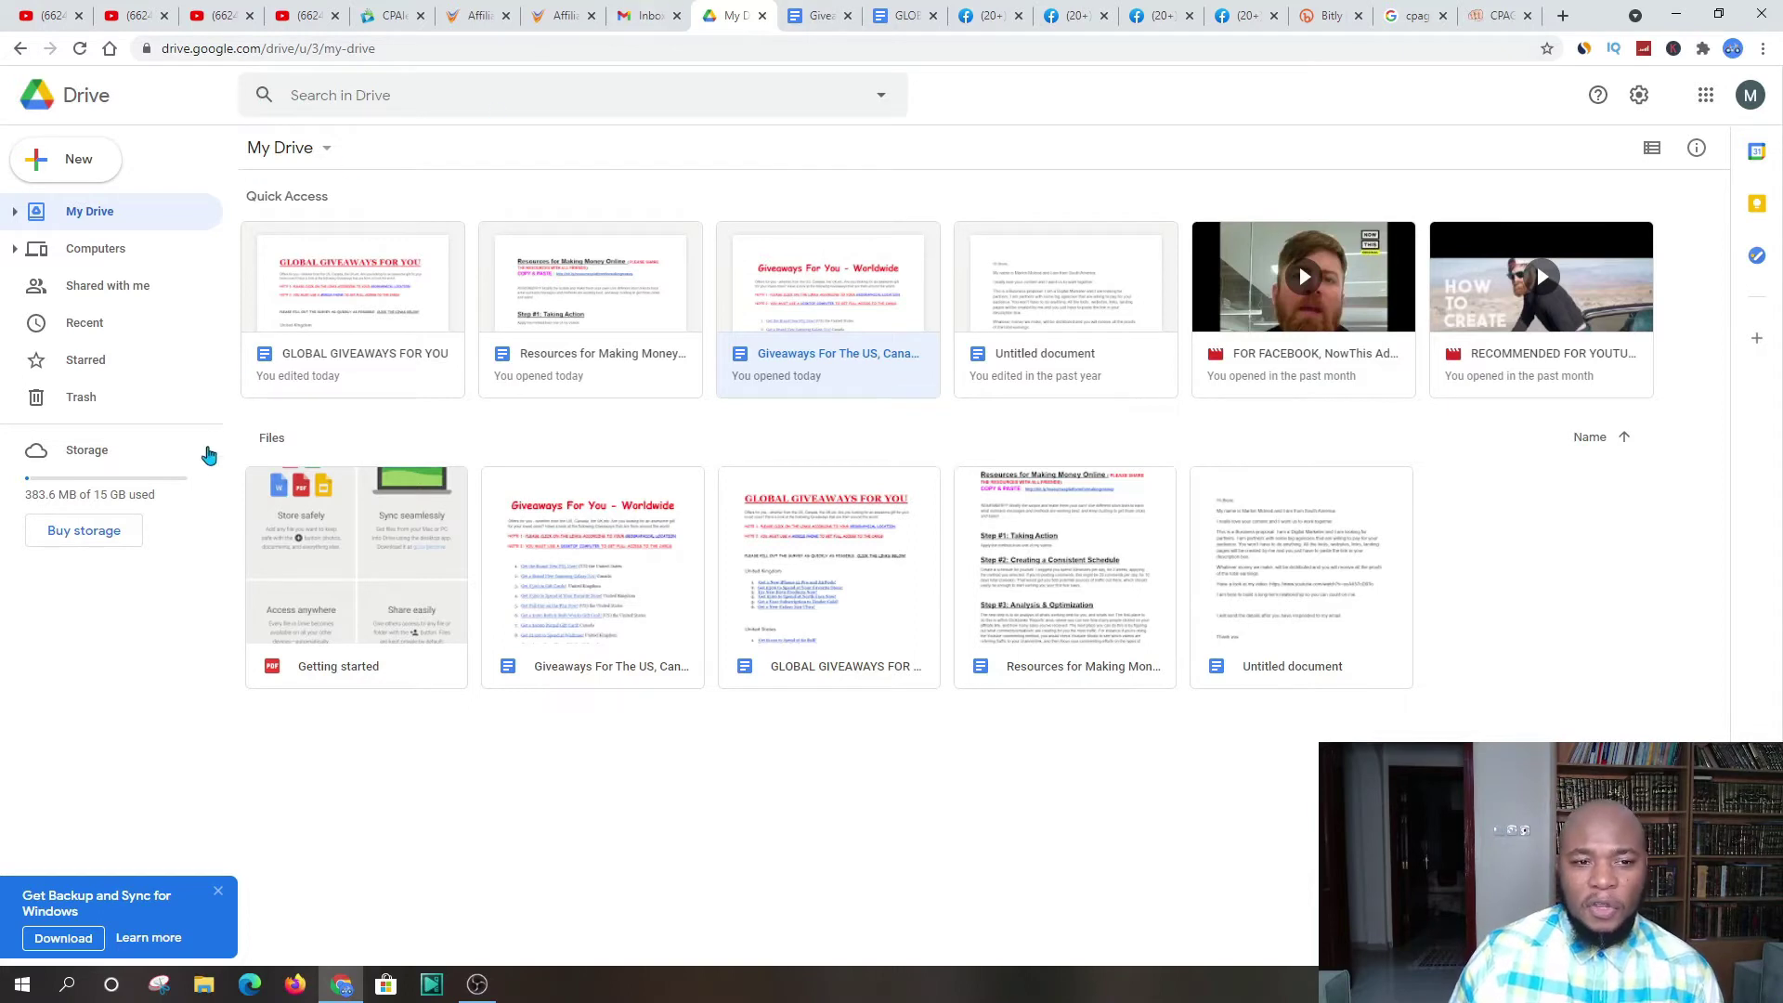
# Step: Bring up the 'Giveaways For The US, Canada, and The UK.' document and read through its 15 offers
pyautogui.click(86, 160)
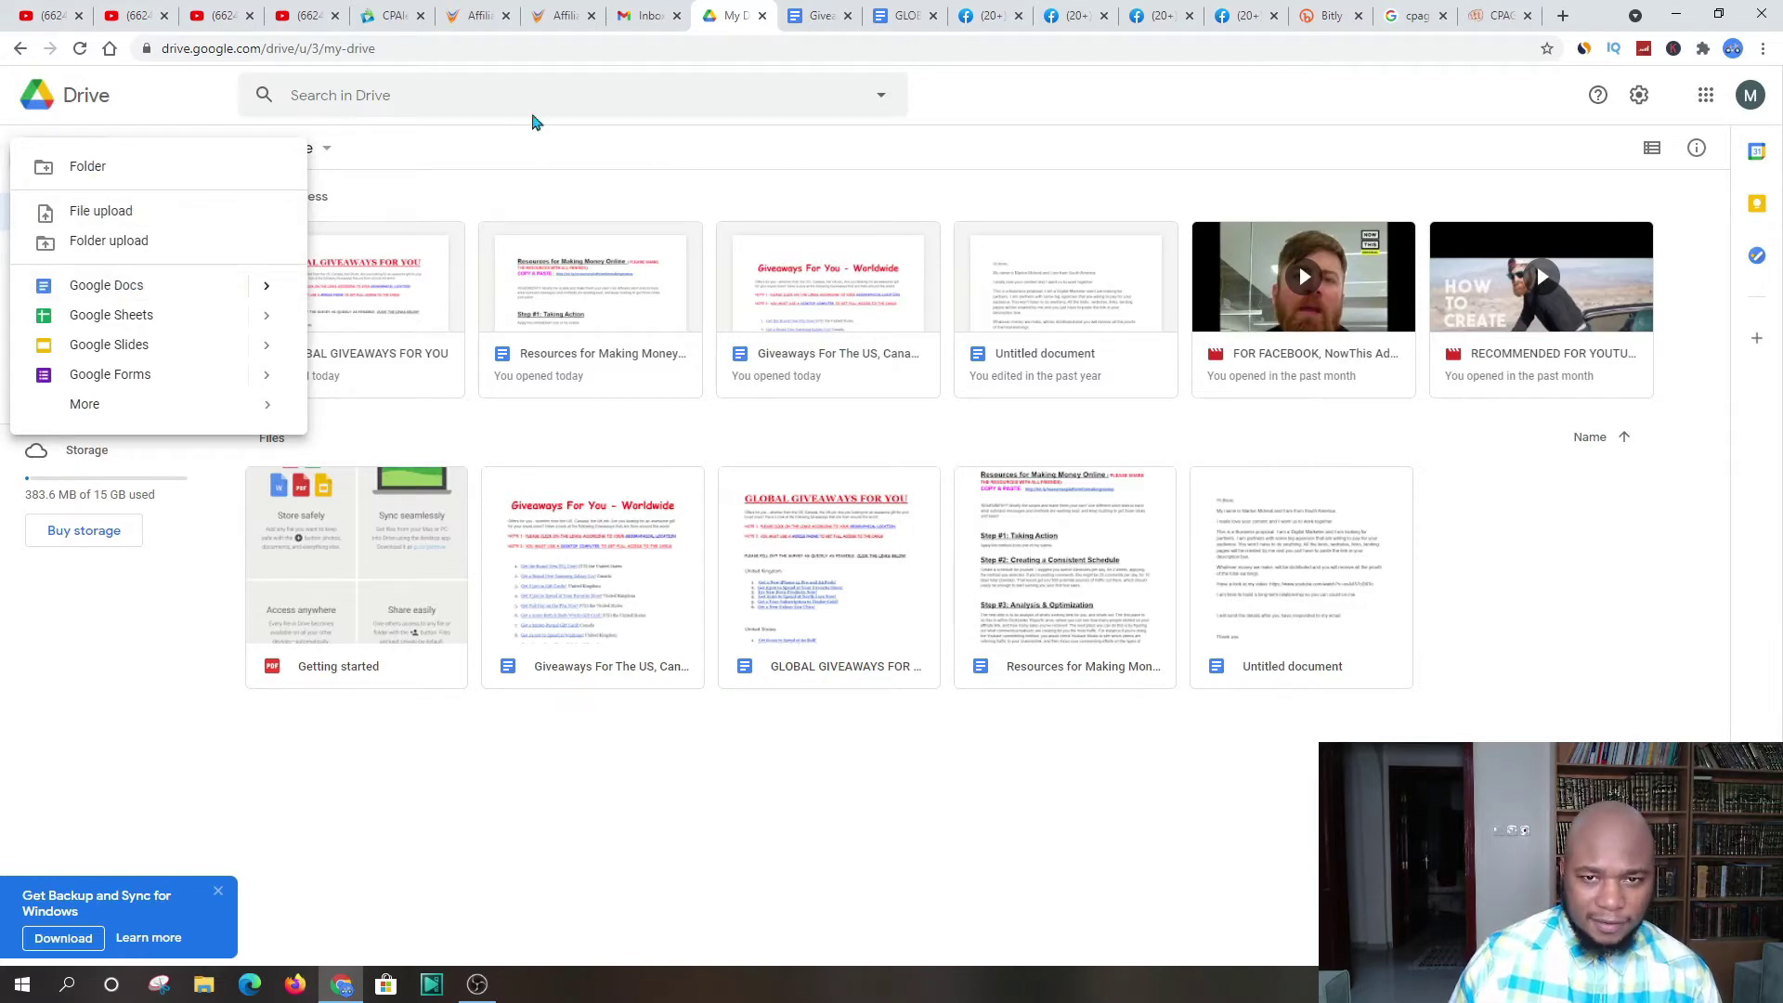
pyautogui.click(810, 13)
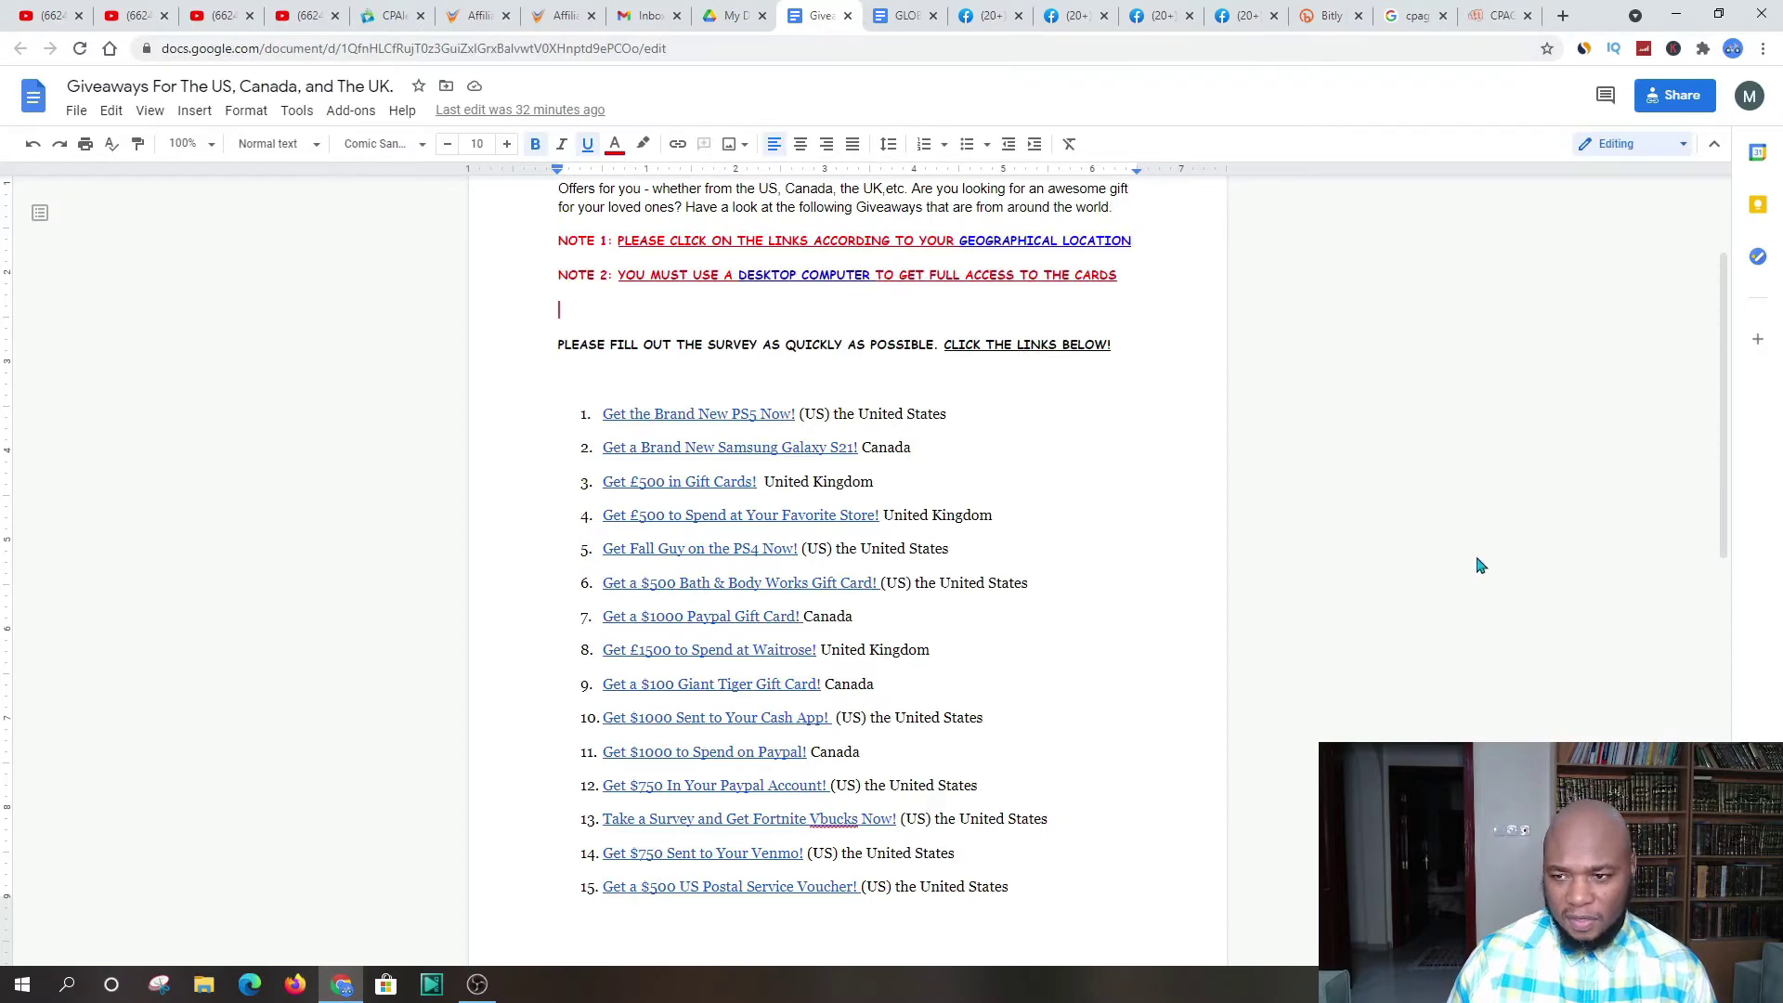
pyautogui.scroll(2, 367, 175)
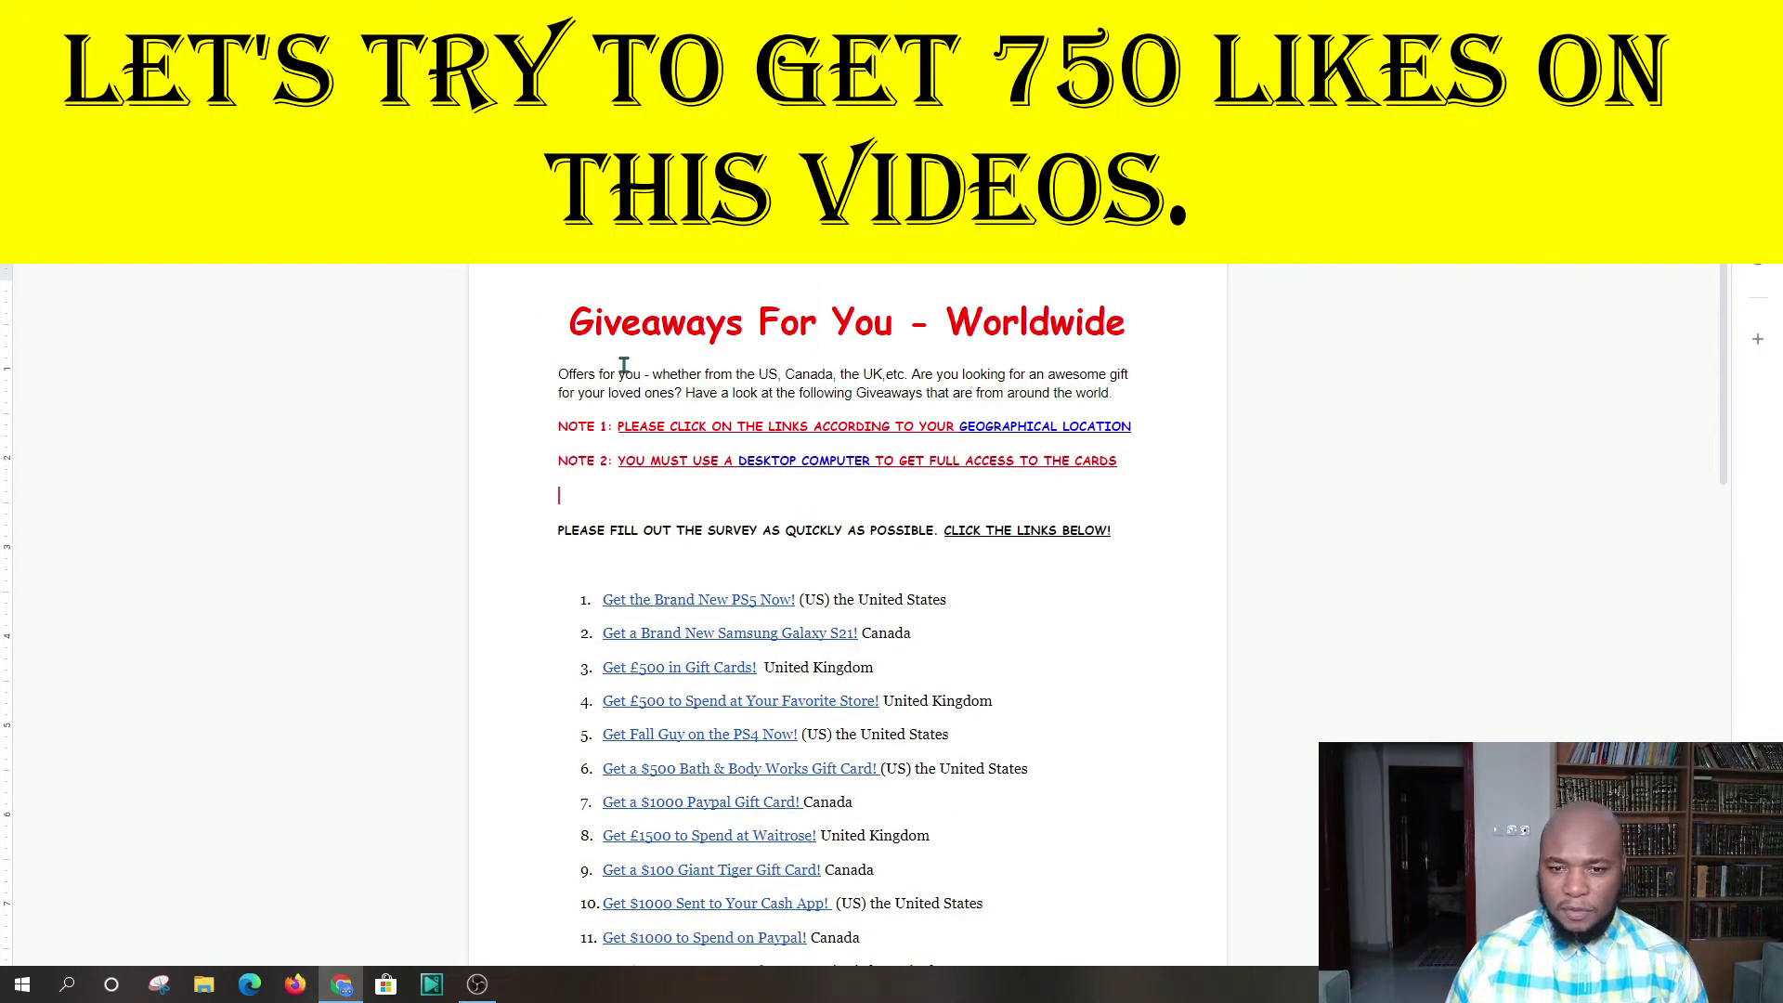
pyautogui.scroll(-1, 632, 370)
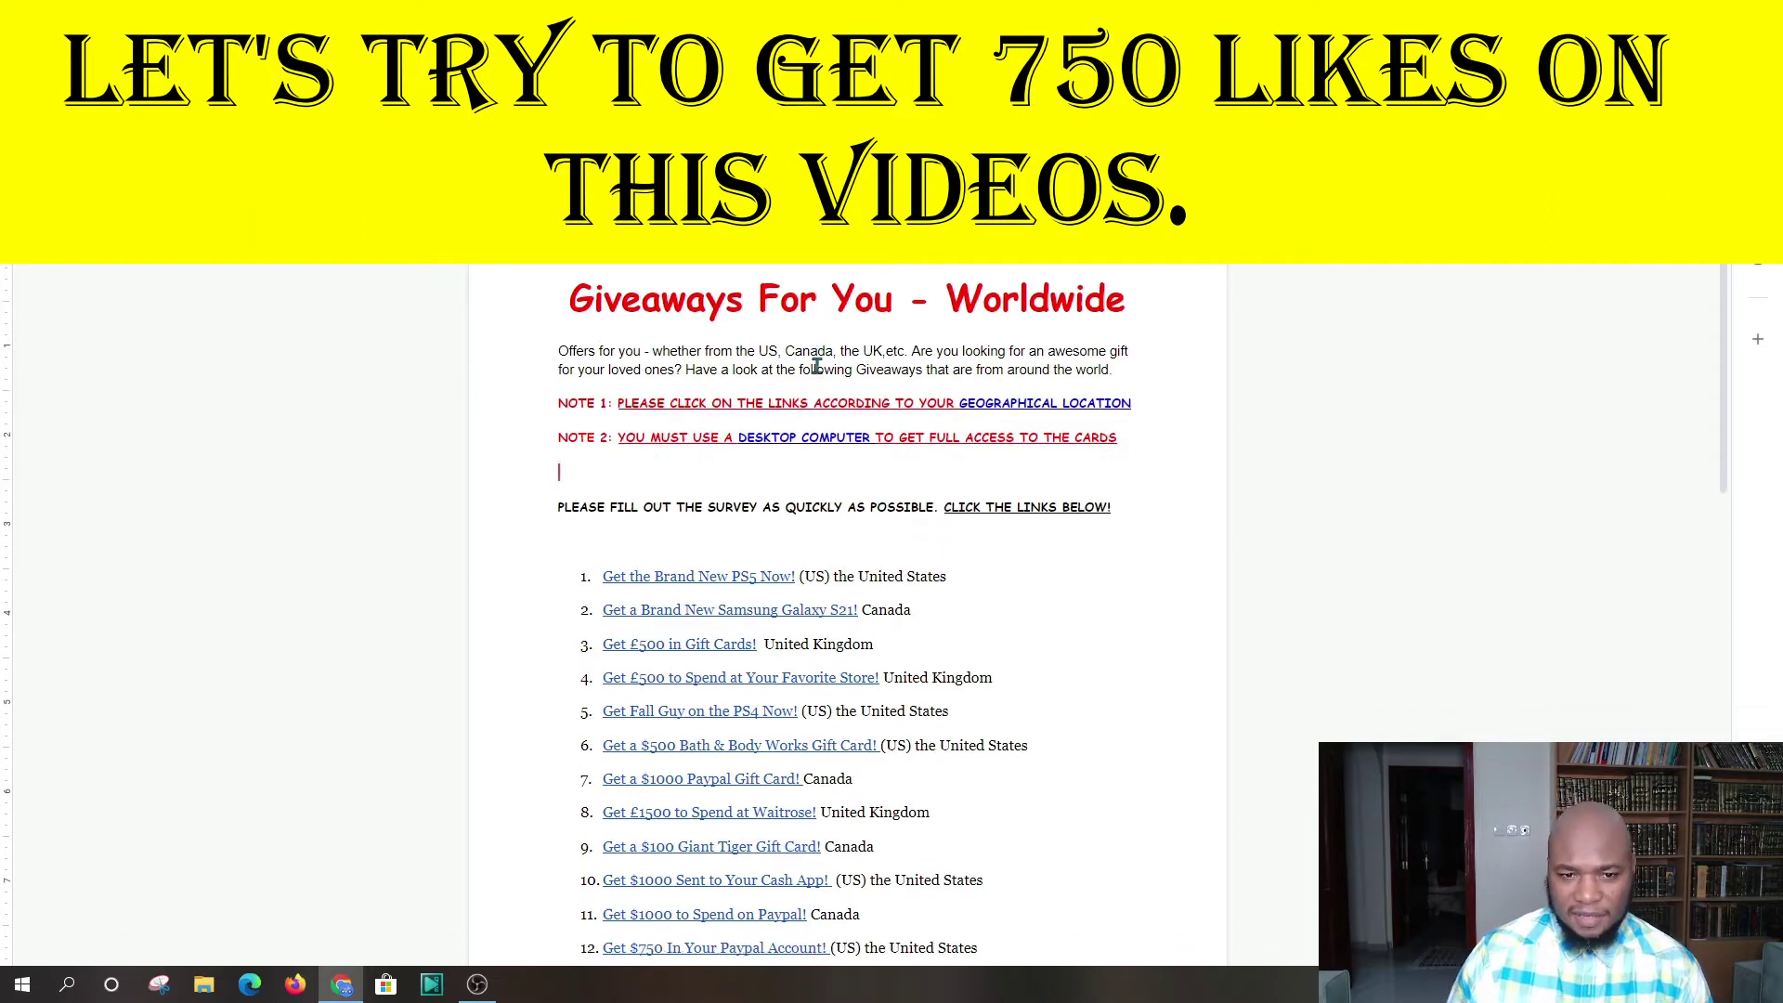
pyautogui.scroll(1, 988, 383)
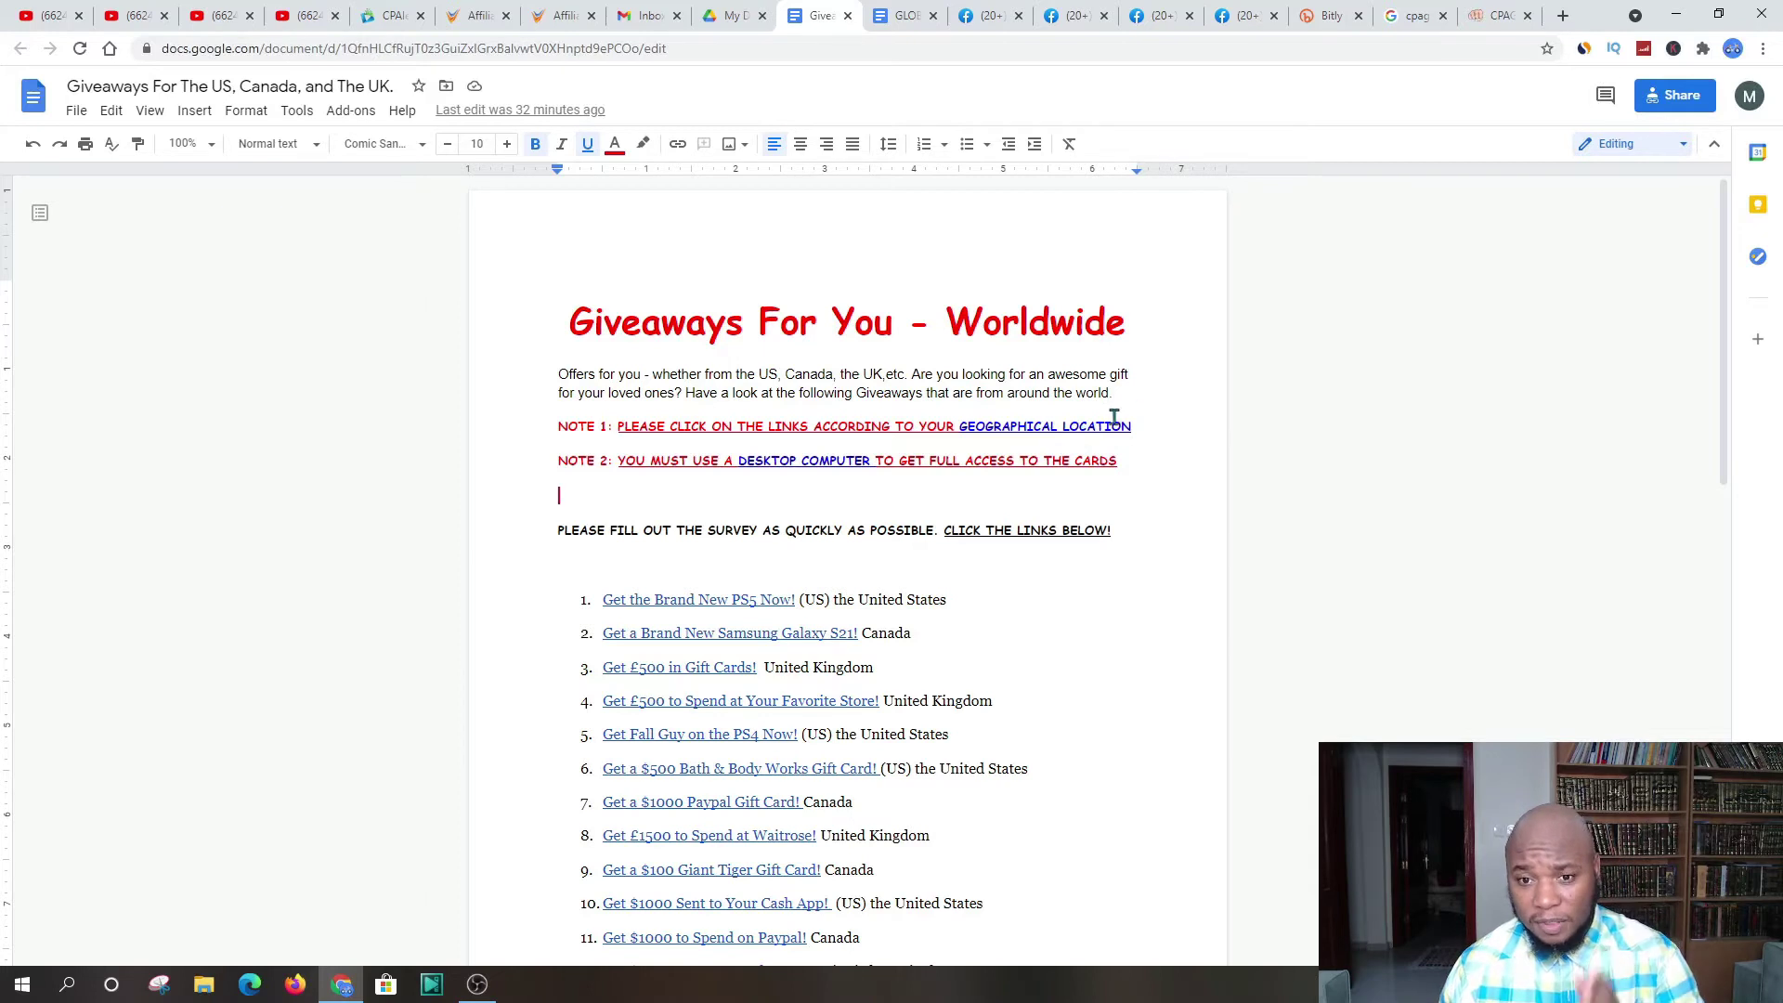
pyautogui.scroll(-2, 949, 504)
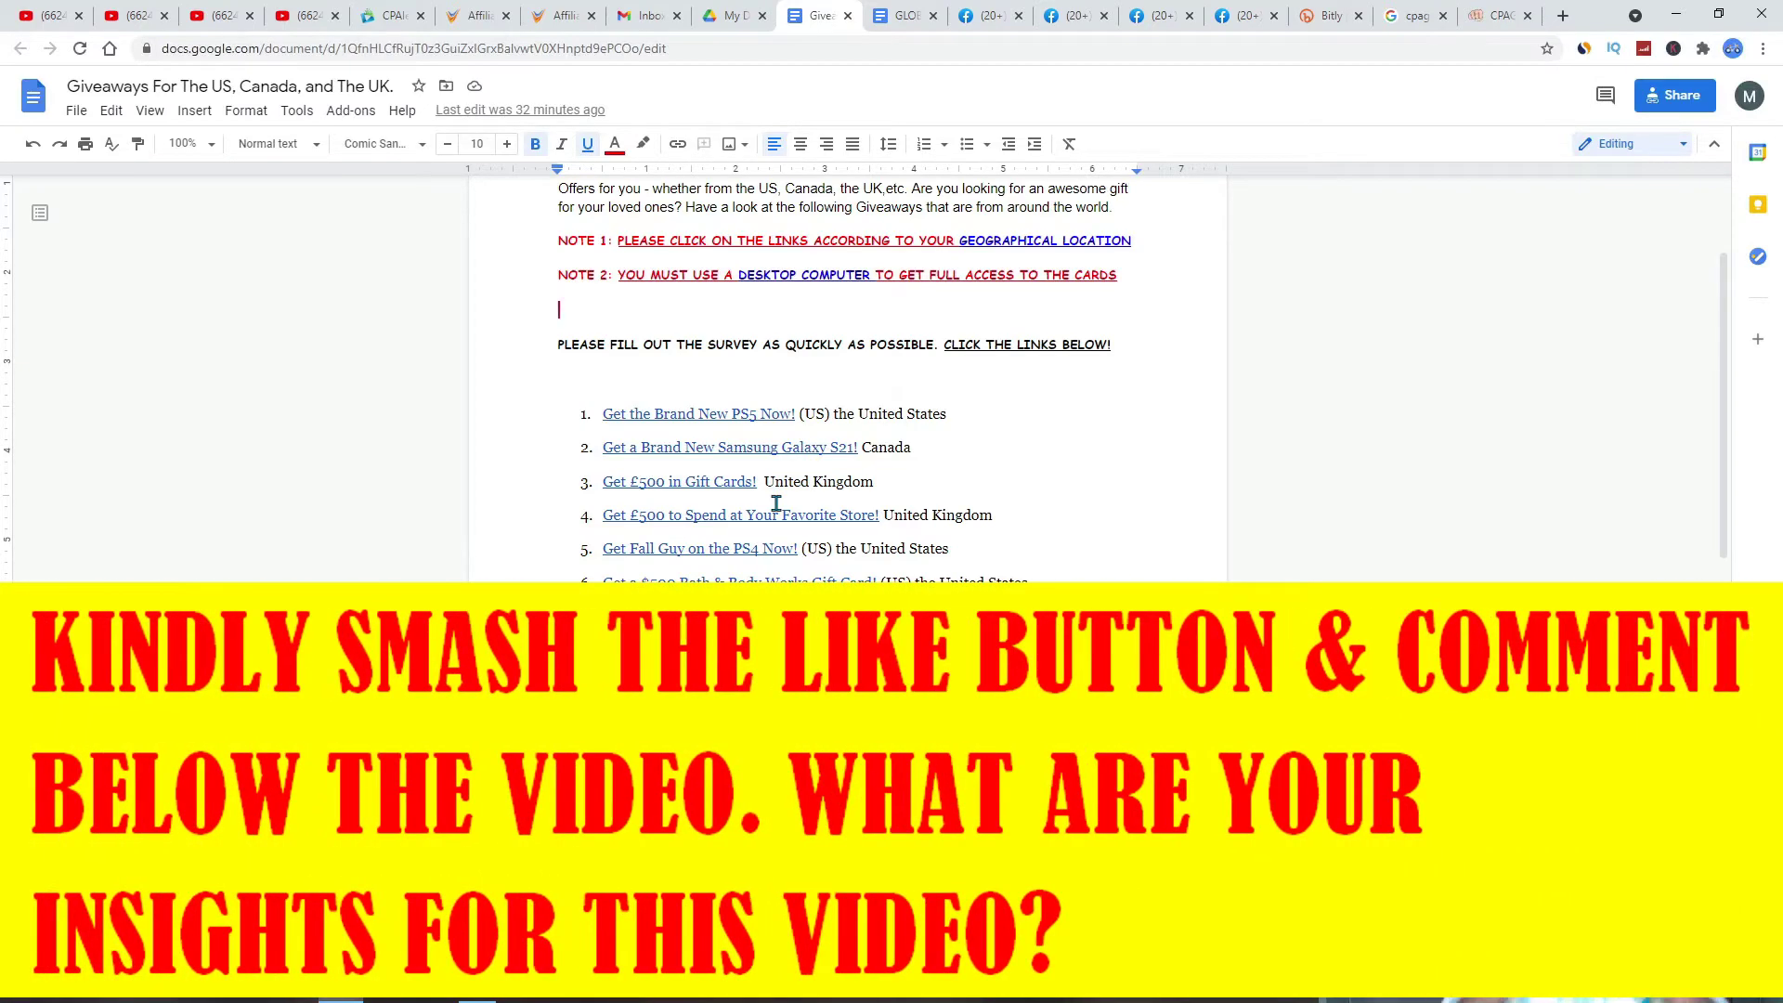
pyautogui.scroll(1, 524, 307)
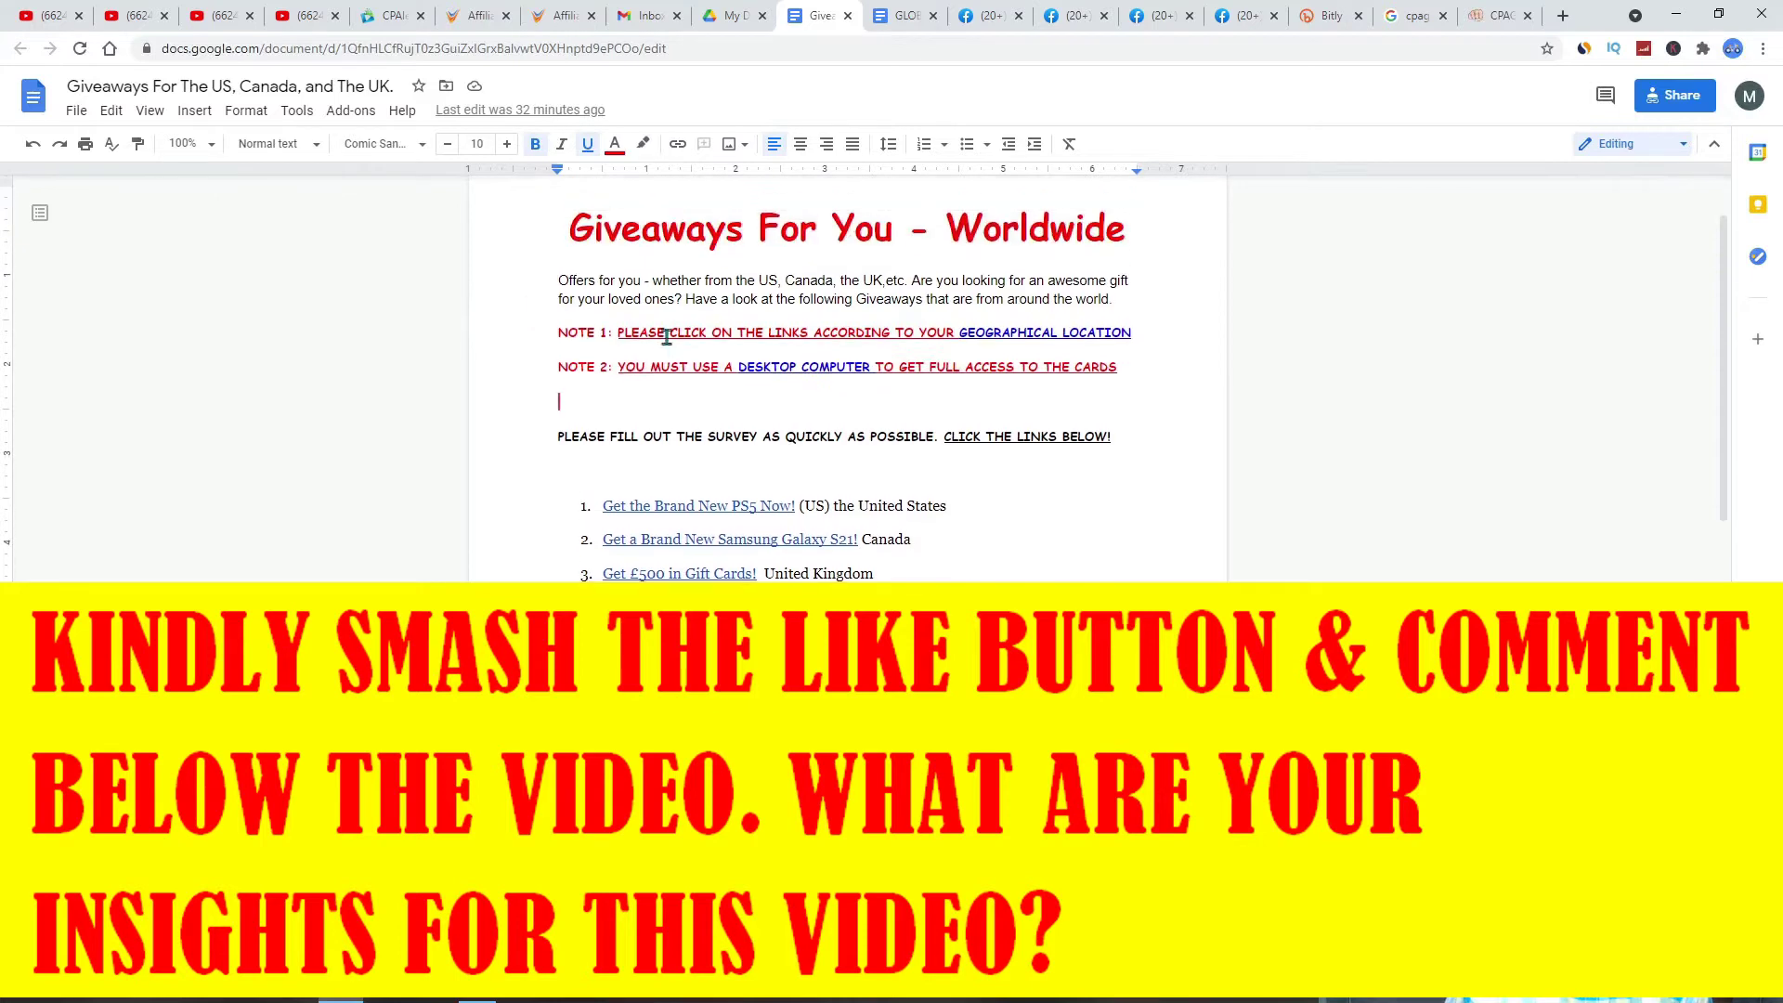
# Step: End the survey line with 'NOW!' and delete the blank line above the numbered offer list
pyautogui.moveTo(565, 332); pyautogui.dragTo(1138, 371)
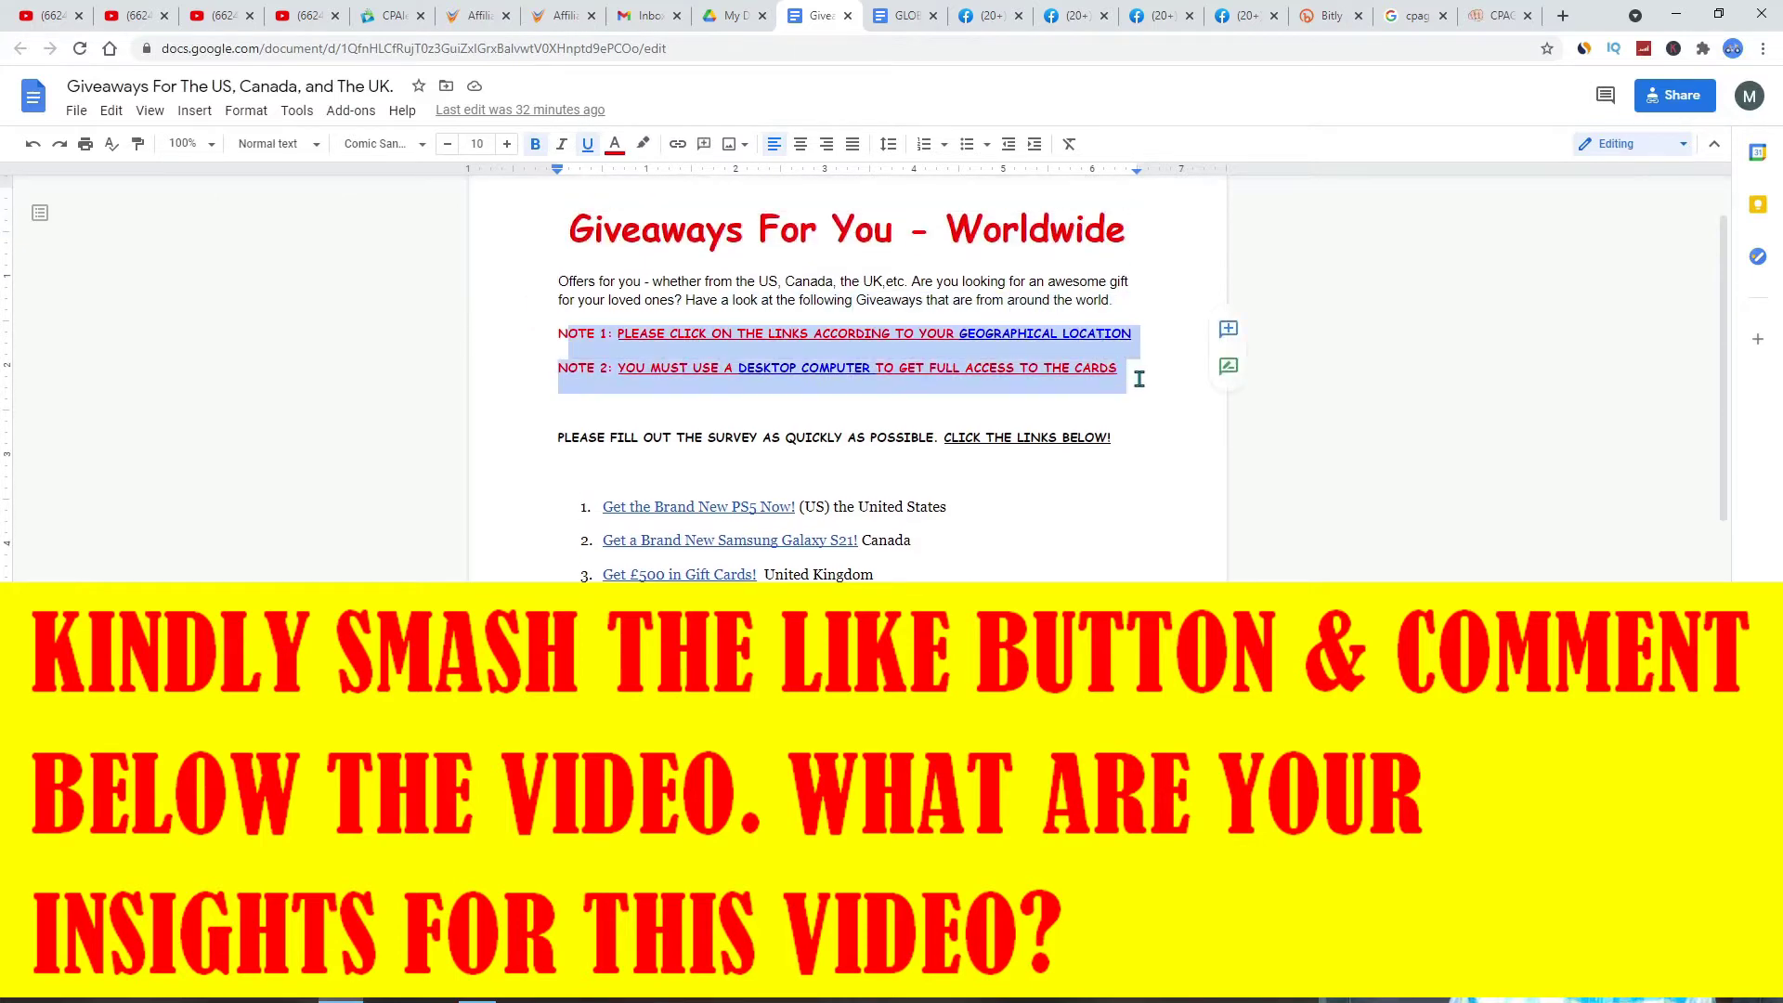
pyautogui.click(1178, 464)
pyautogui.click(559, 478)
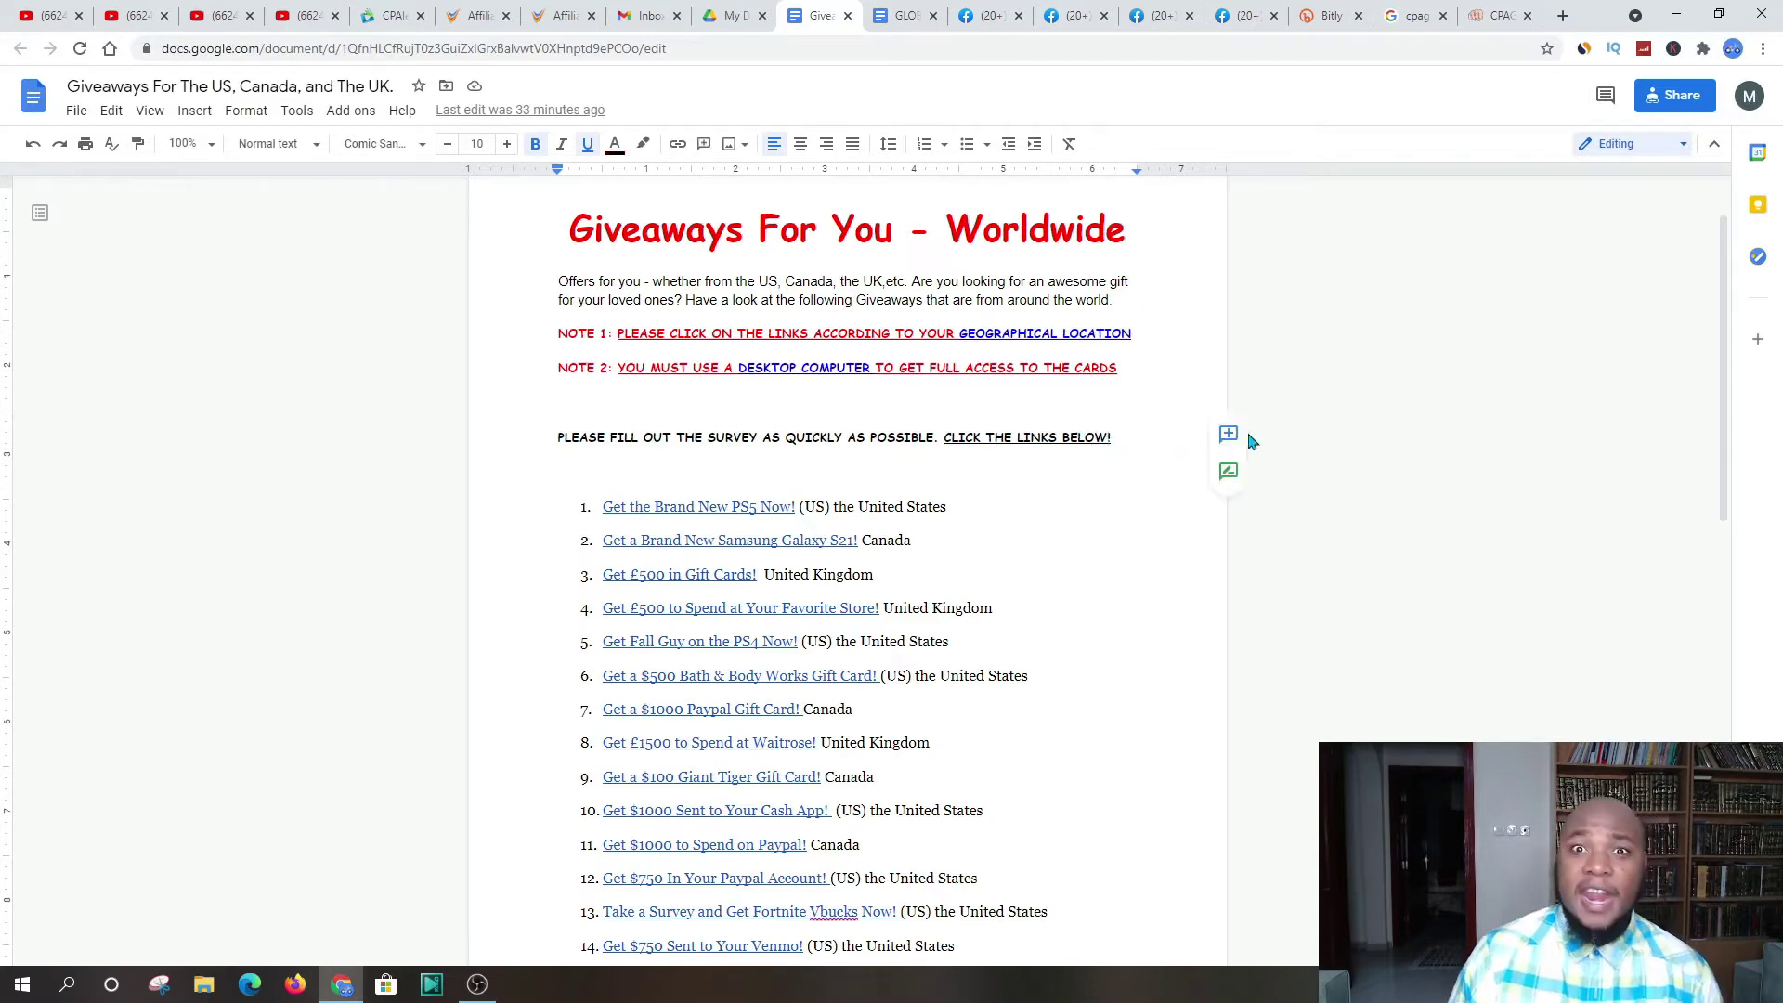
pyautogui.write('now')
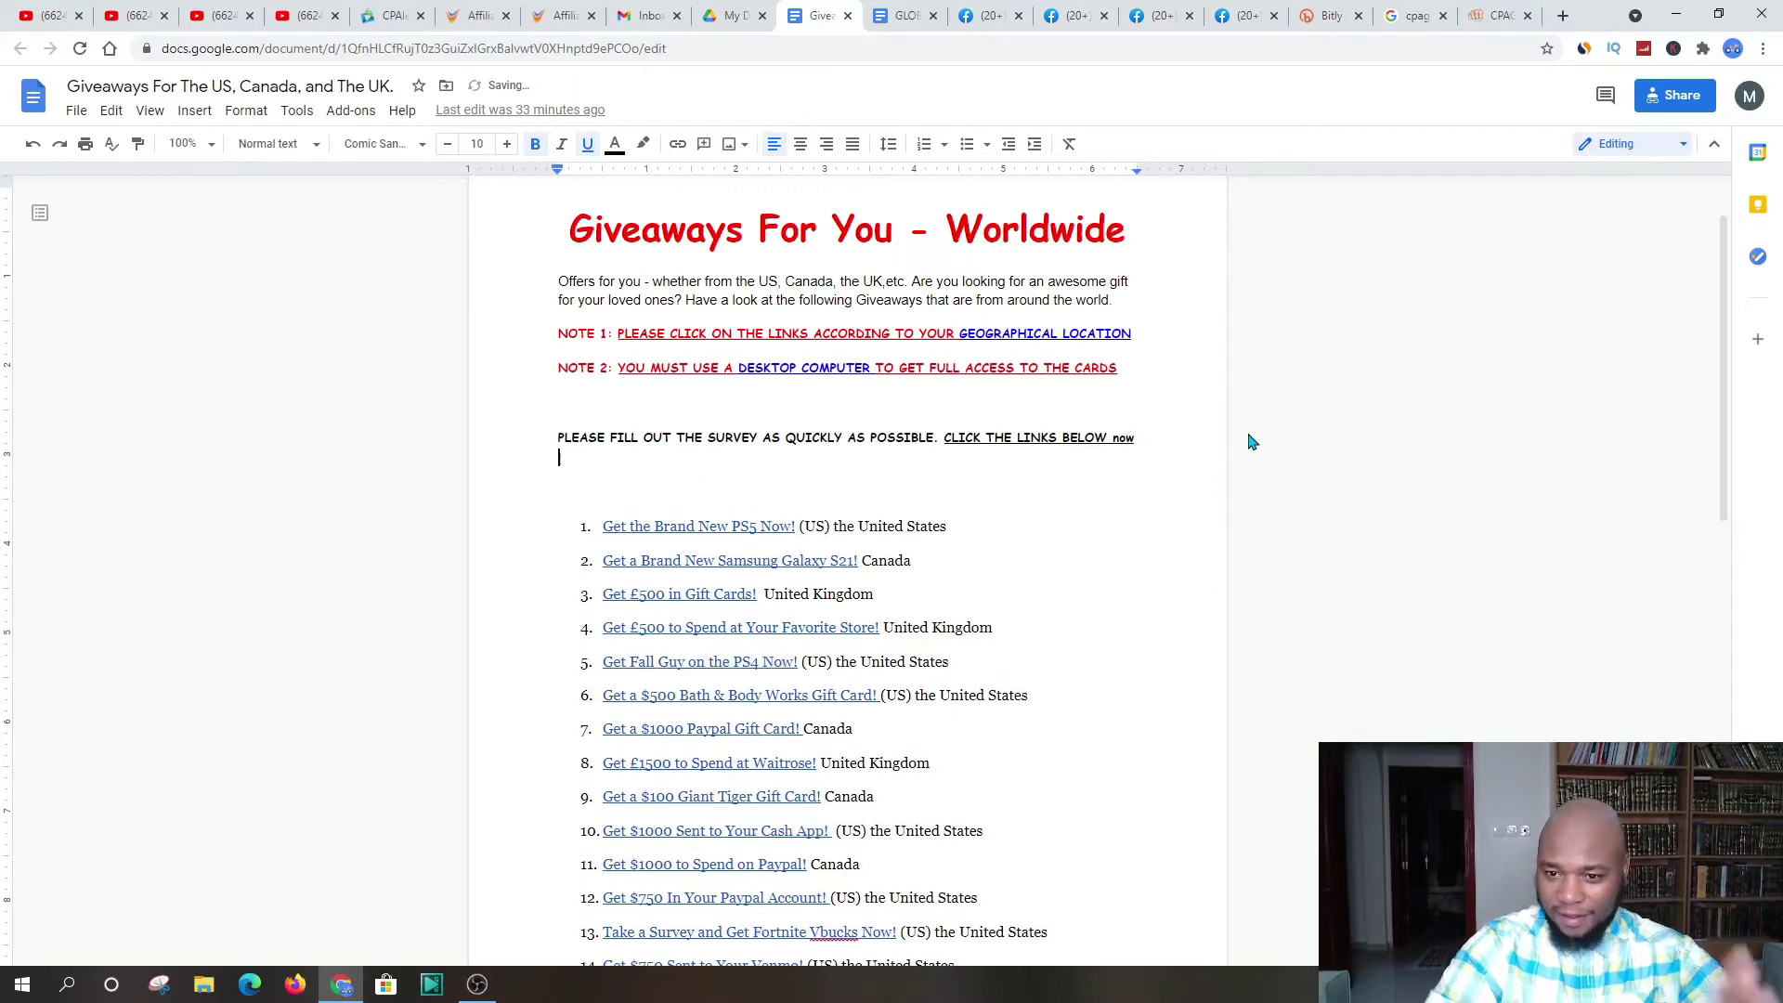
pyautogui.press('BackSpace')
pyautogui.press('BackSpace')
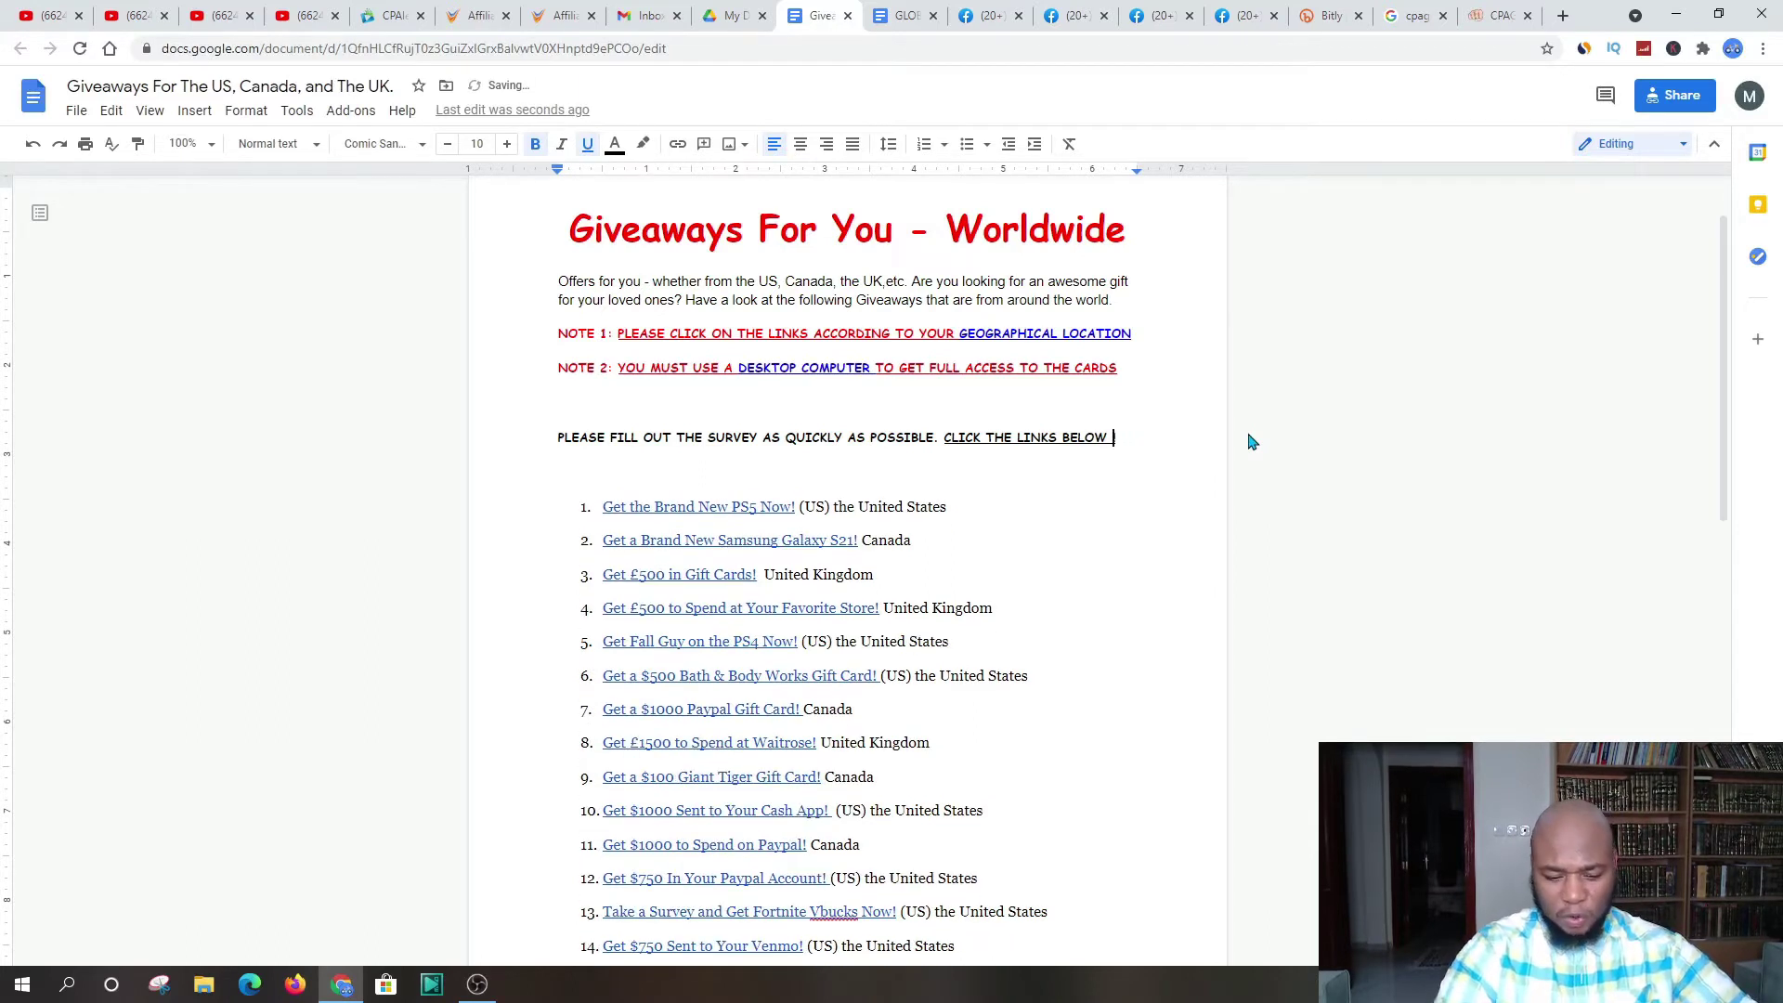
pyautogui.write('ow')
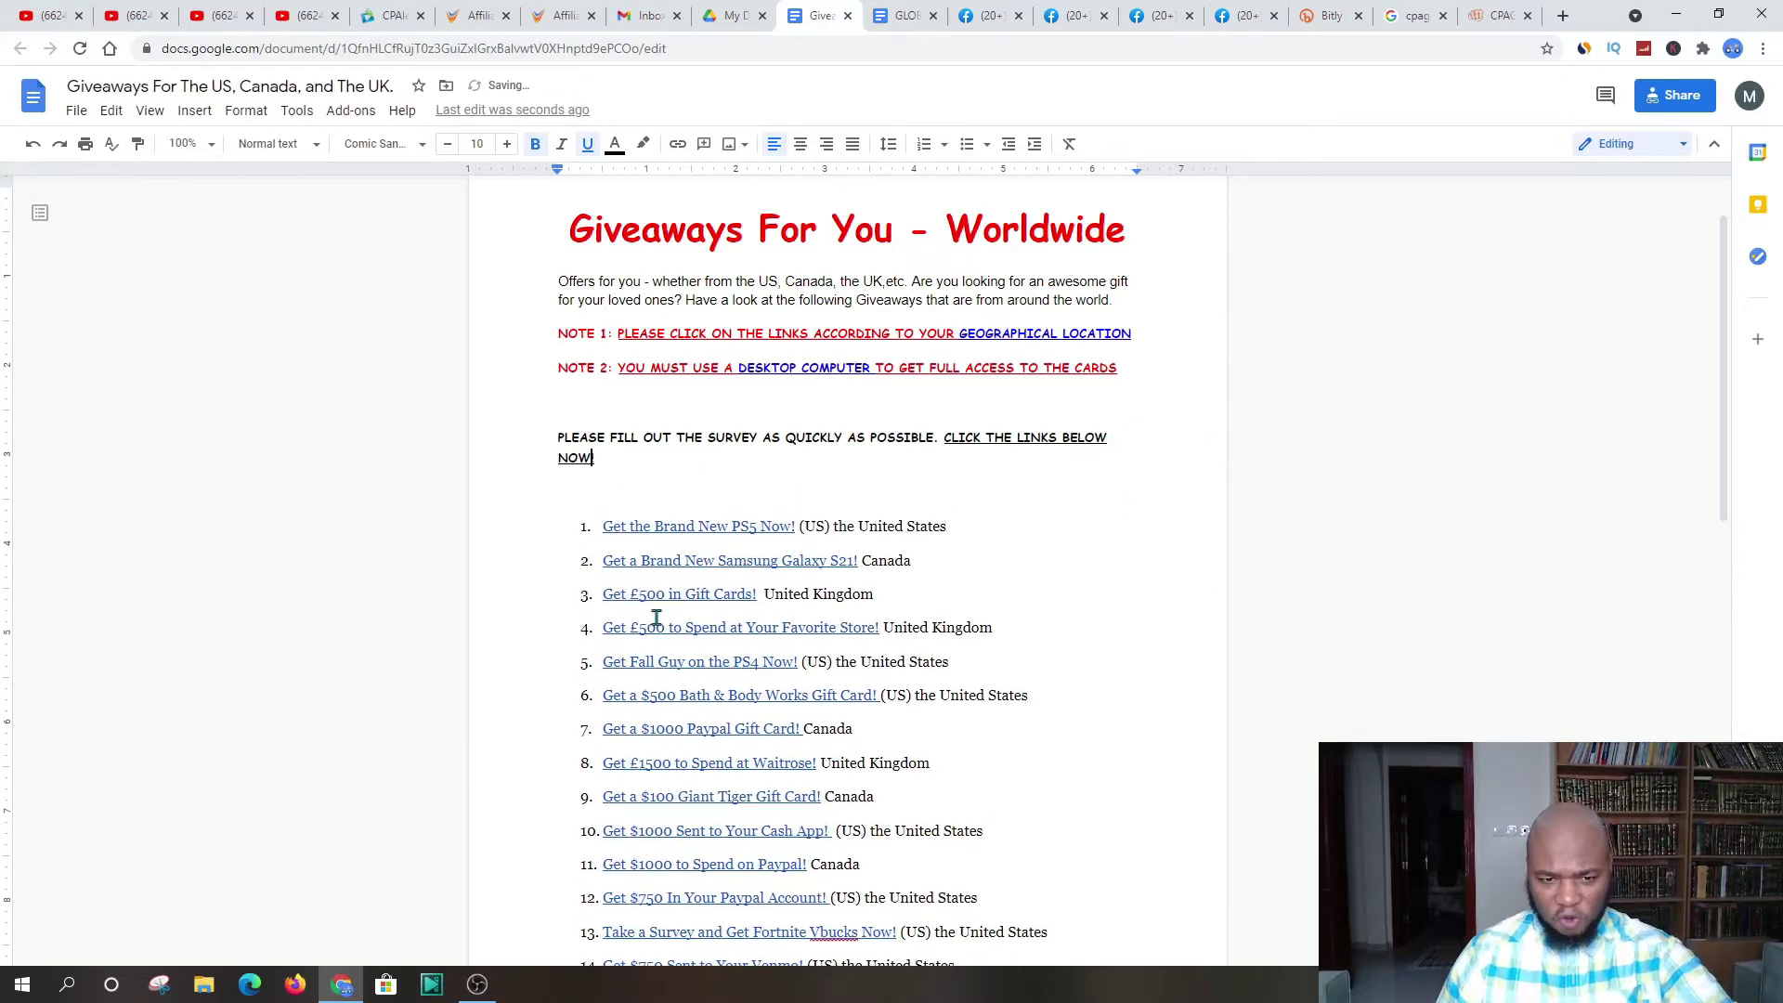
pyautogui.press('BackSpace')
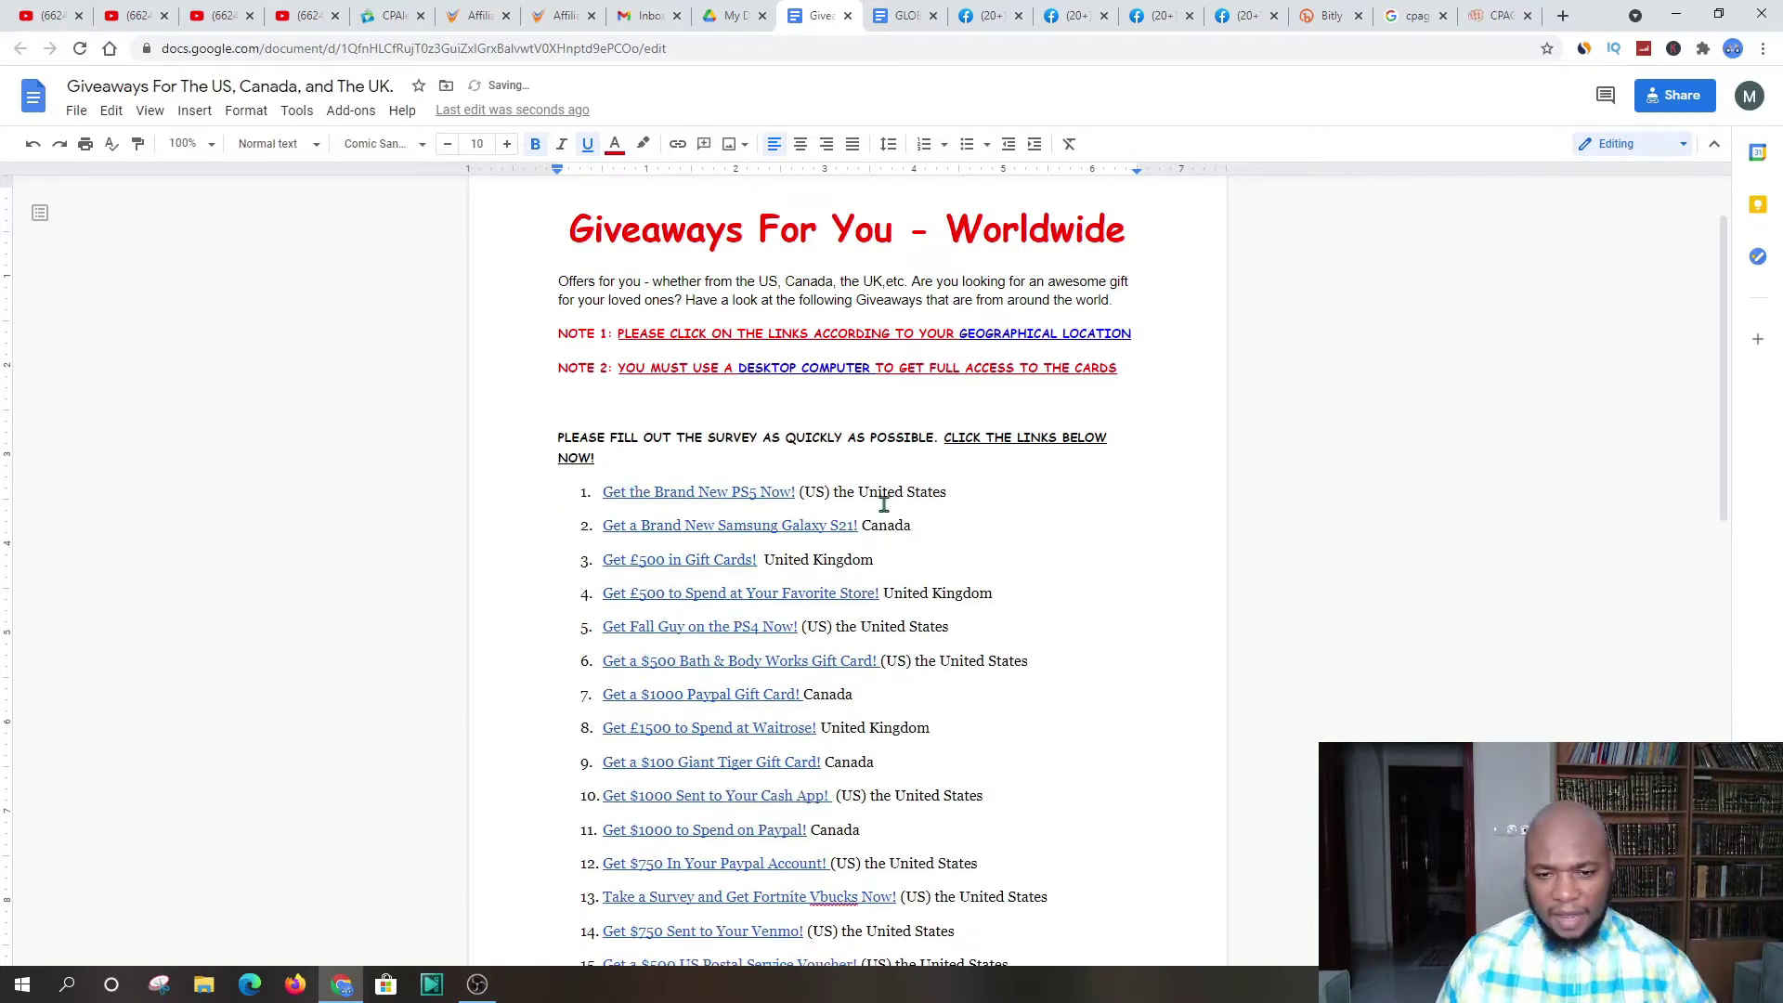
pyautogui.scroll(-1, 697, 465)
pyautogui.scroll(-1, 682, 437)
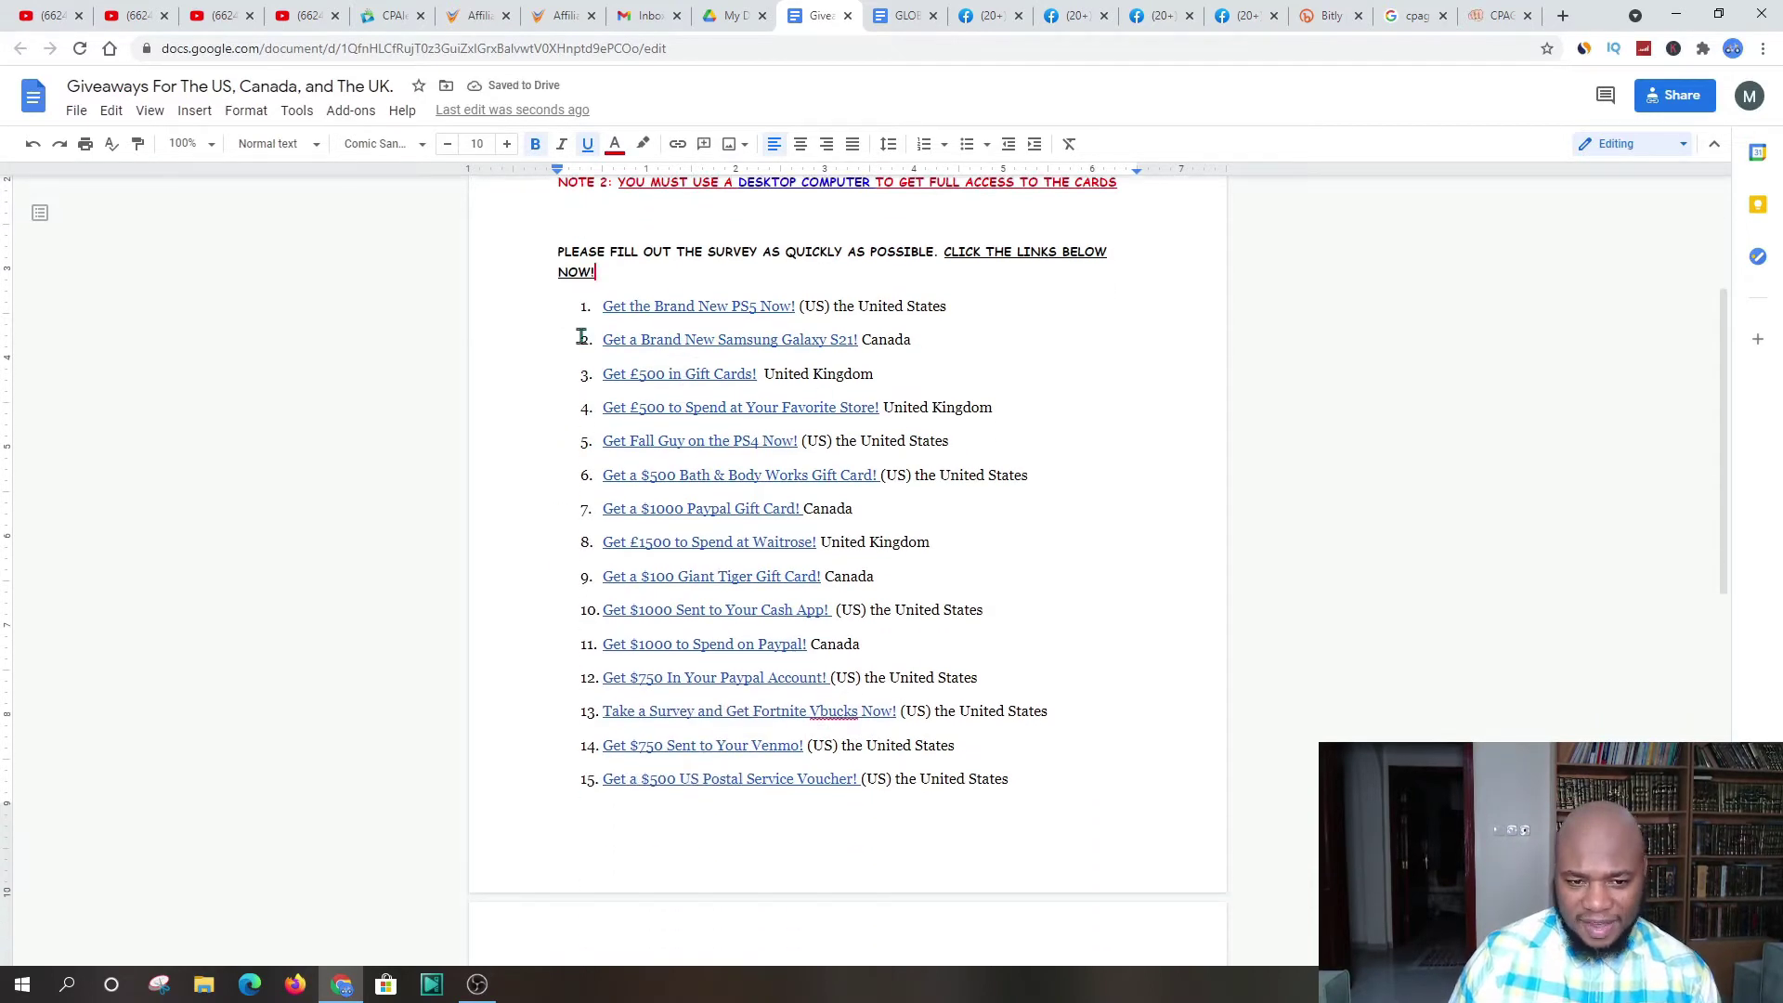
pyautogui.scroll(-1, 641, 446)
pyautogui.scroll(2, 743, 465)
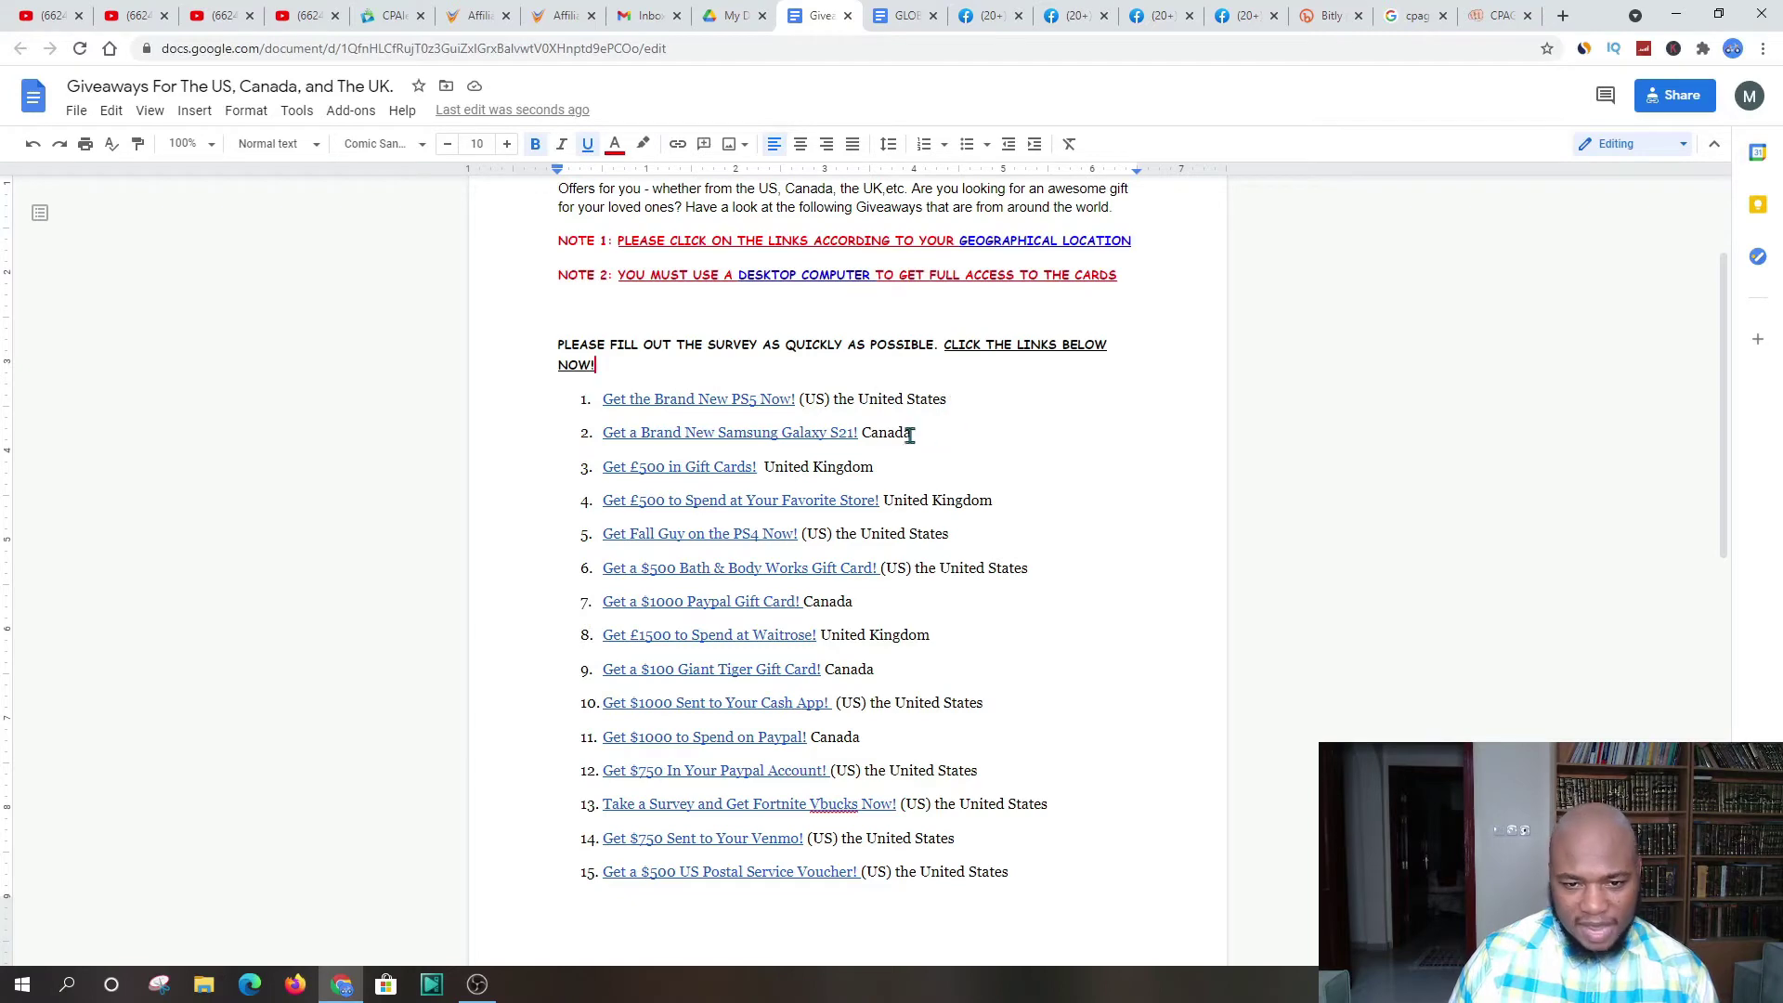
pyautogui.scroll(-4, 885, 574)
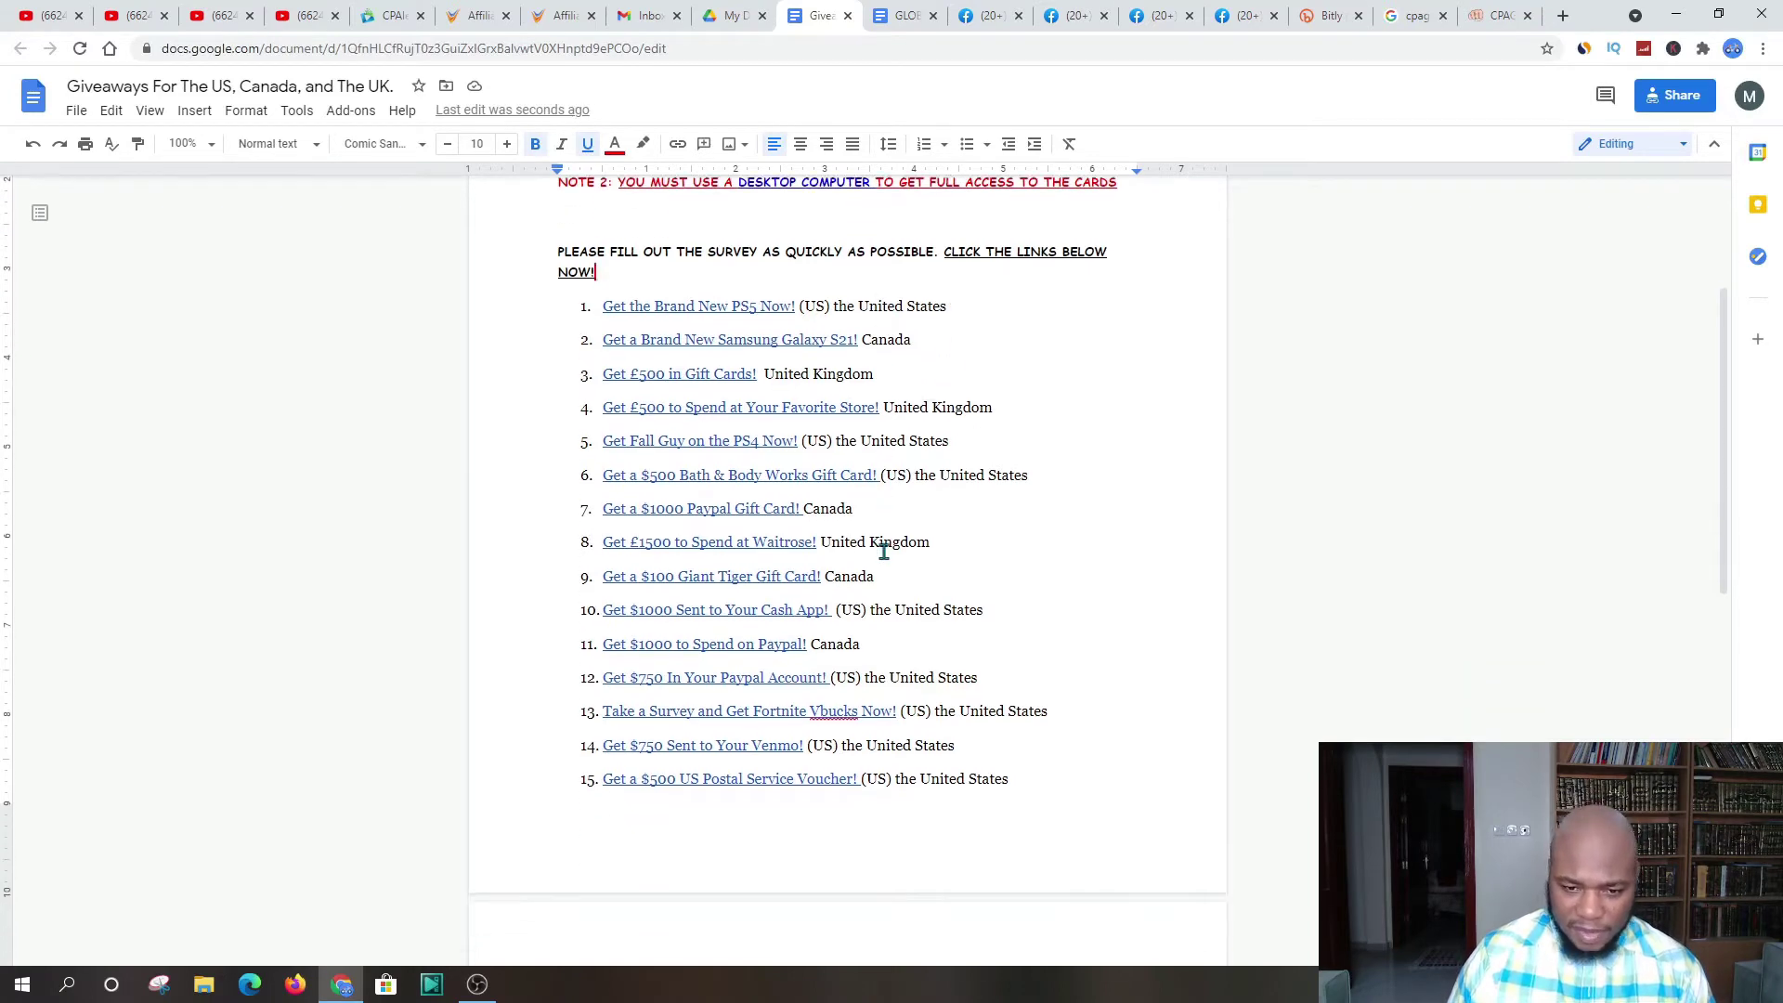
pyautogui.scroll(6, 1053, 566)
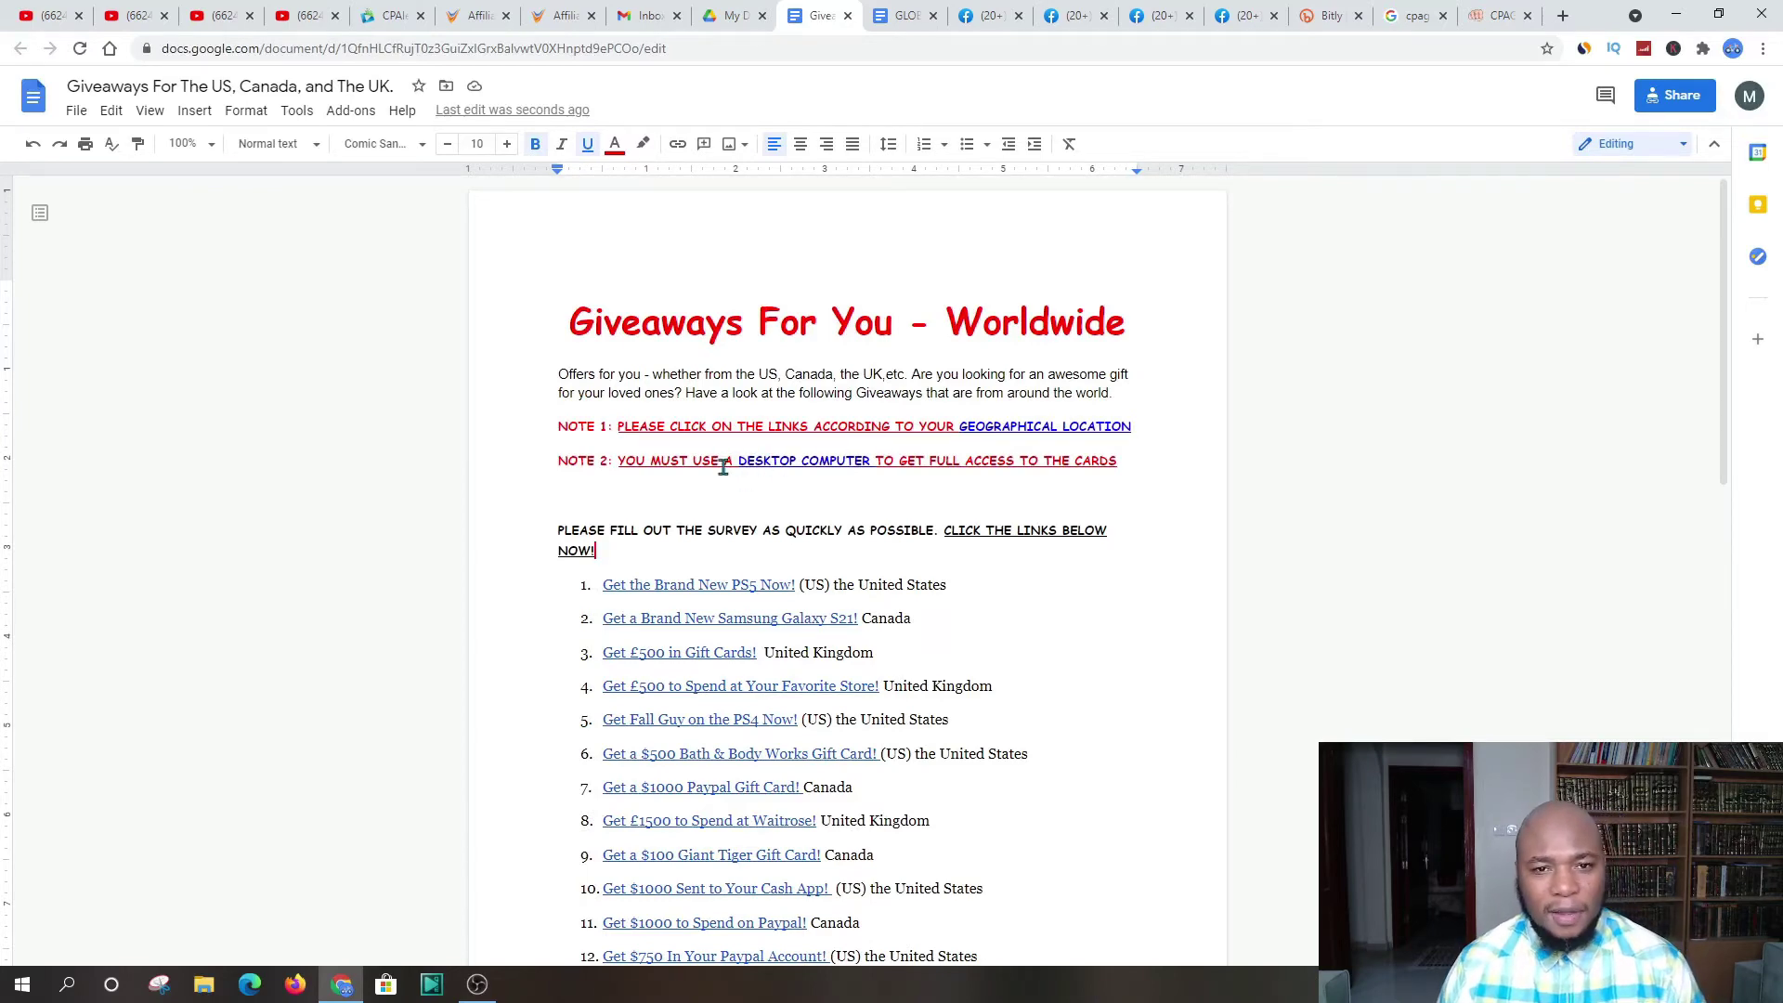
pyautogui.click(736, 12)
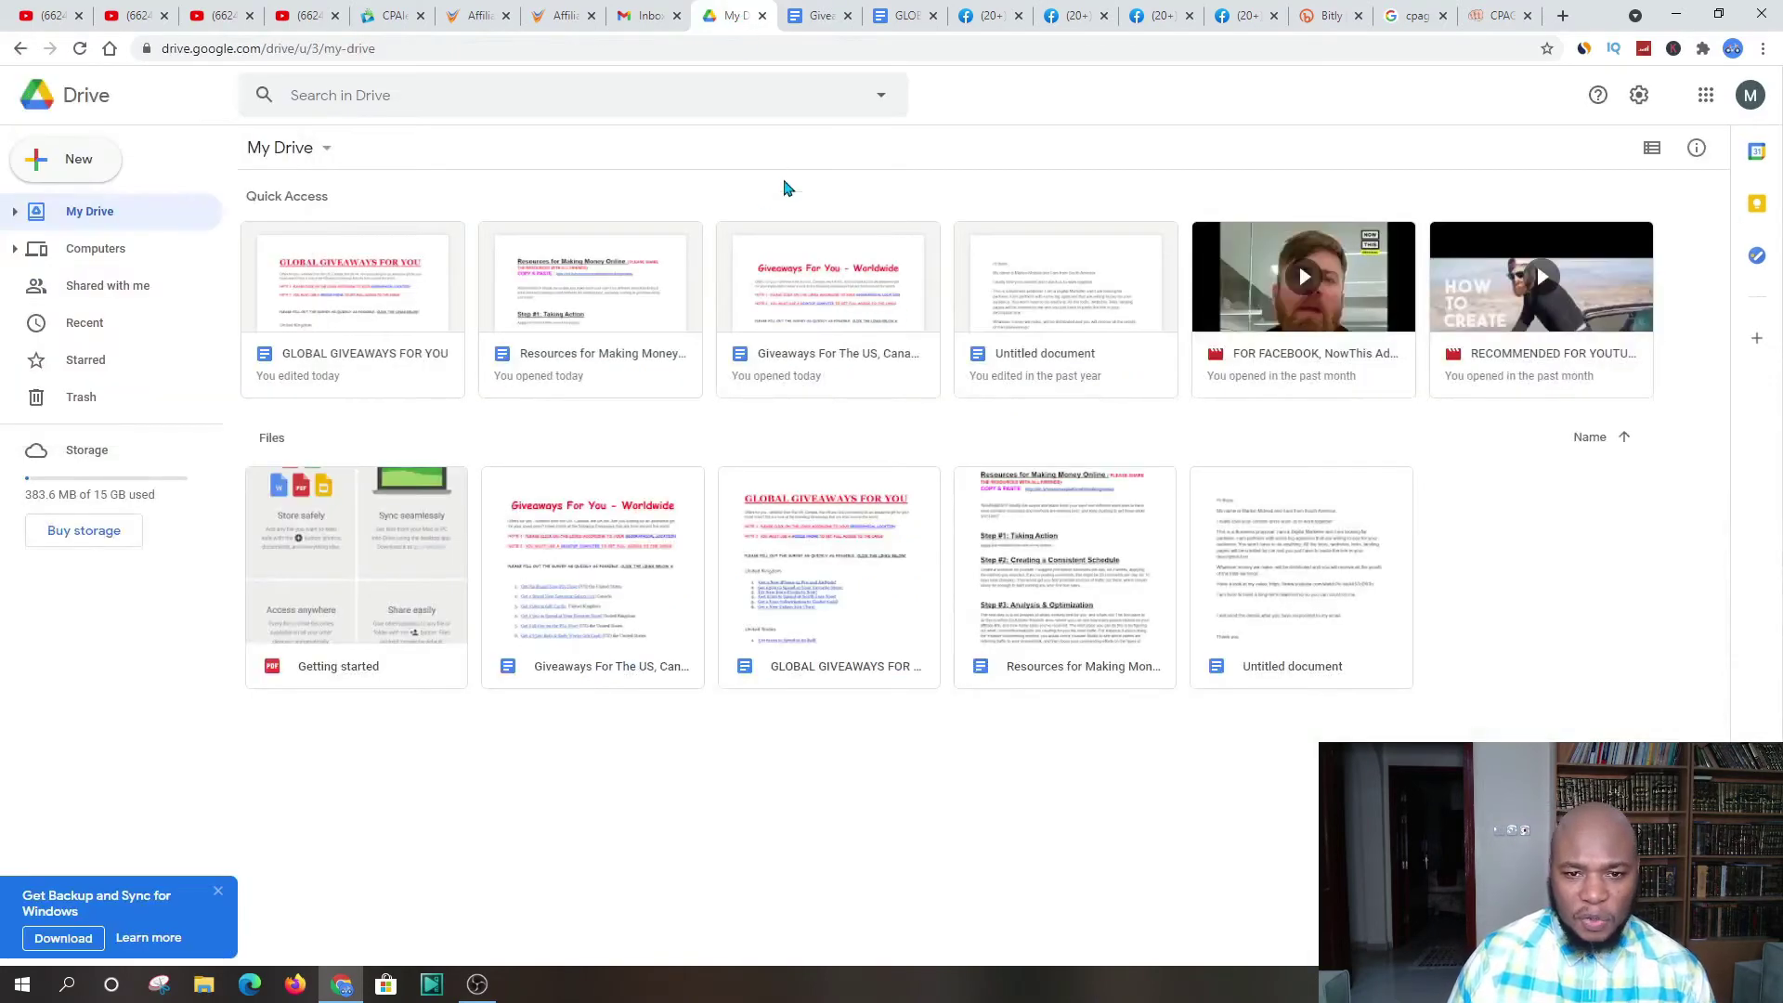
pyautogui.rightClick(833, 294)
pyautogui.click(881, 132)
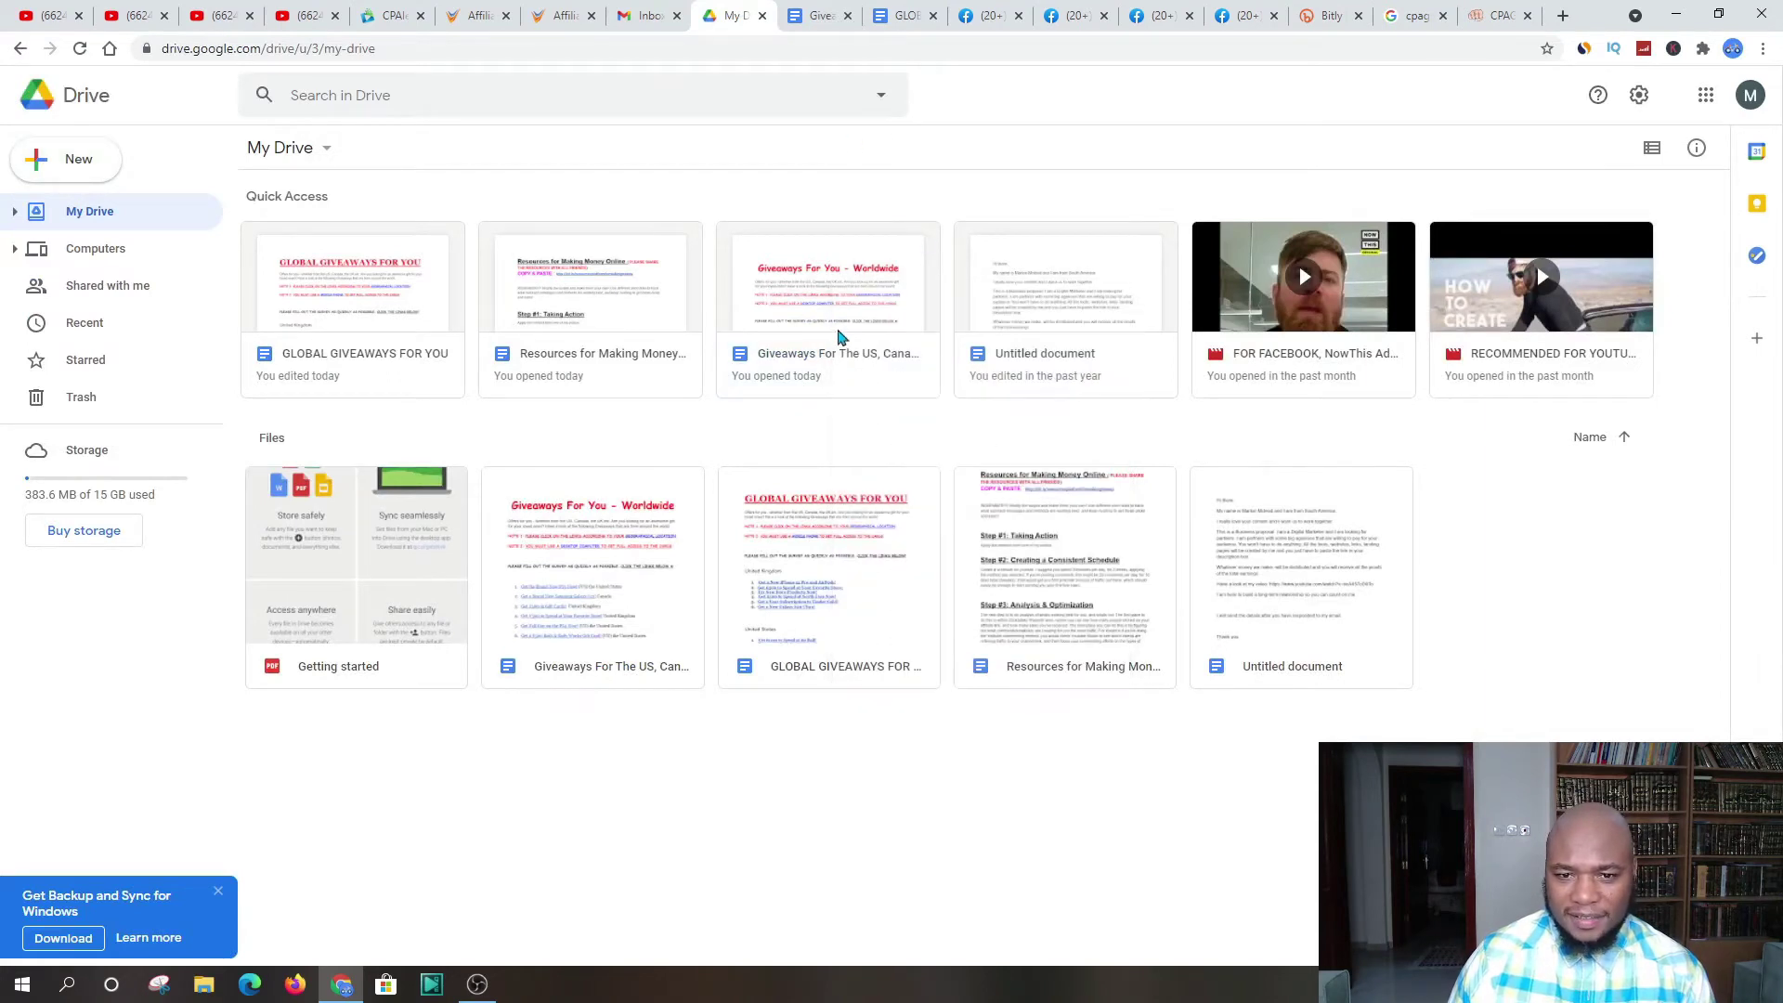
pyautogui.click(828, 361)
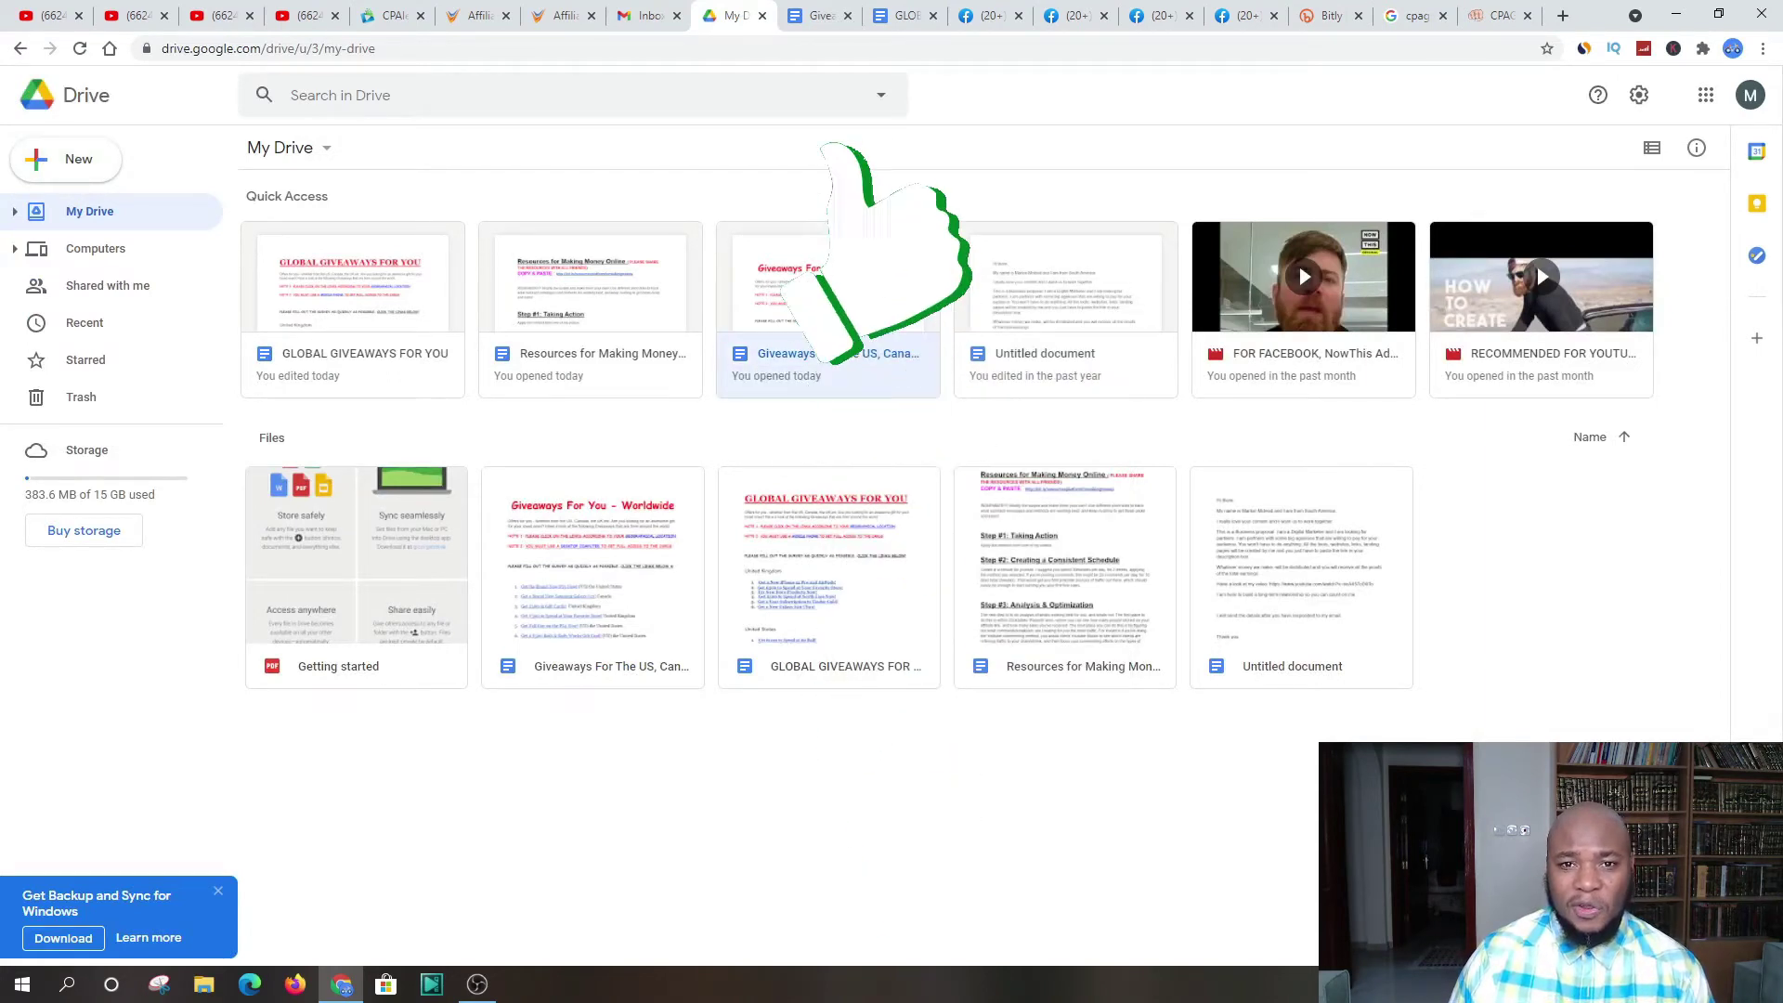
pyautogui.doubleClick(828, 360)
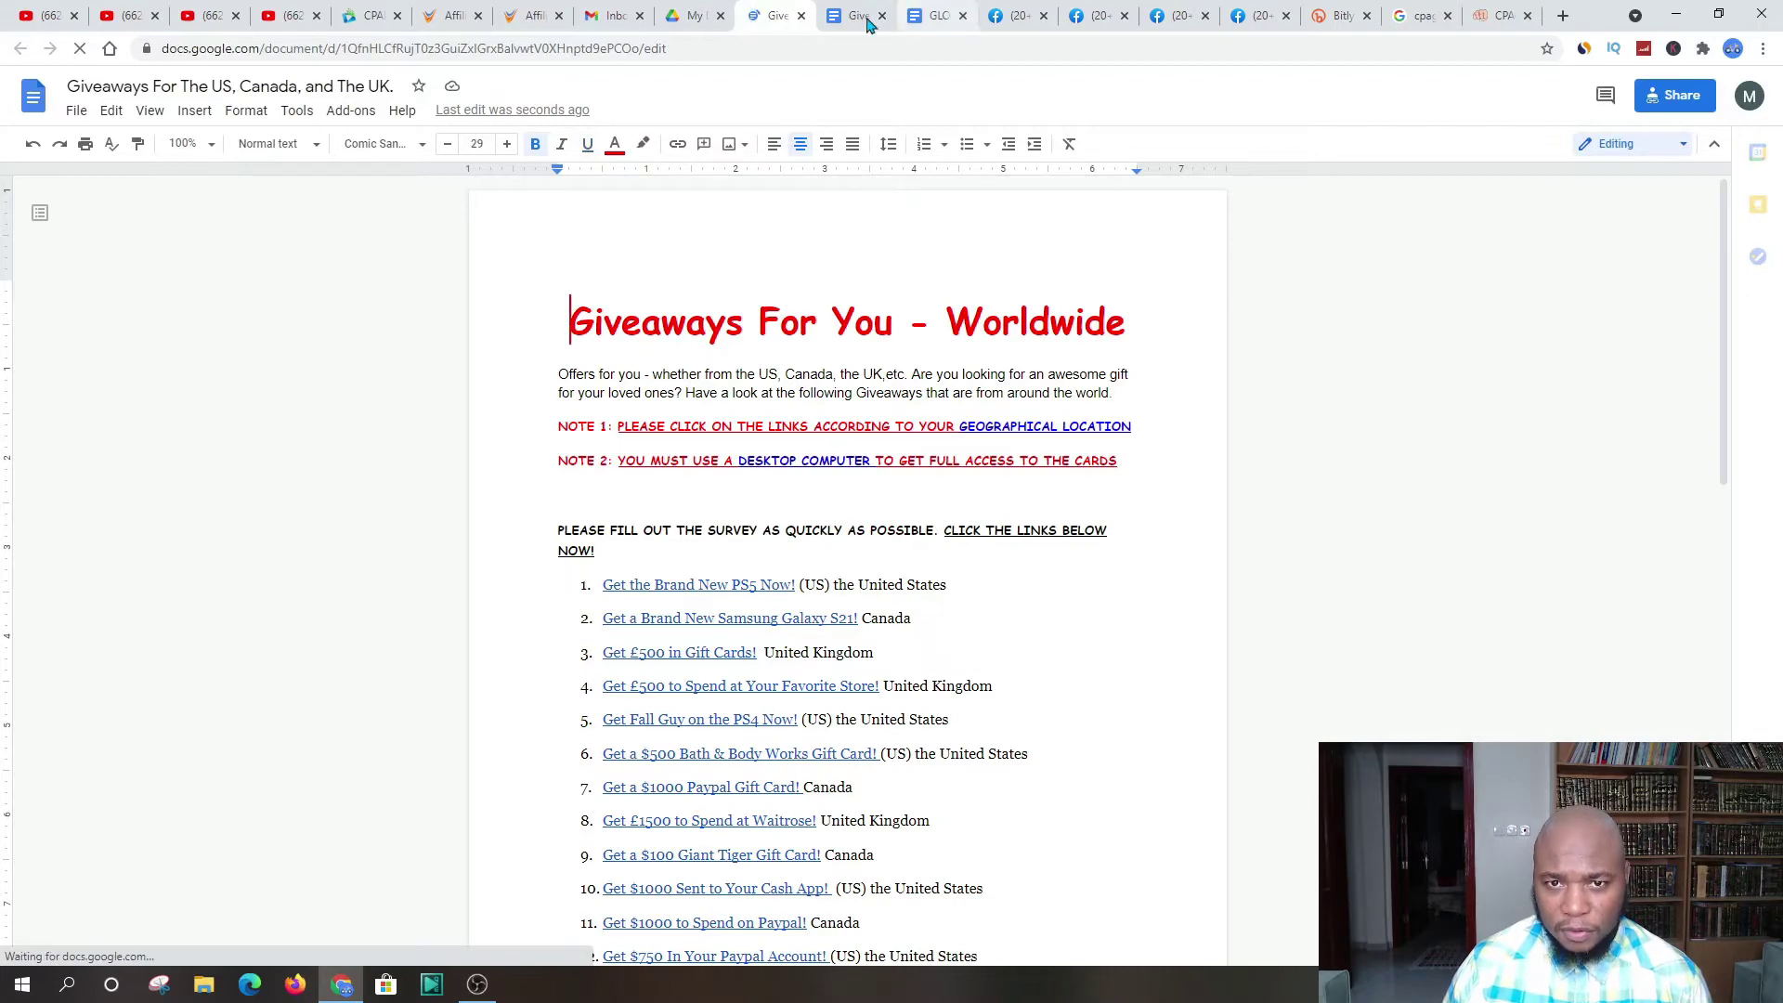
pyautogui.hotkey('ctrl', 'Tab')
pyautogui.hotkey('ctrl', 'w')
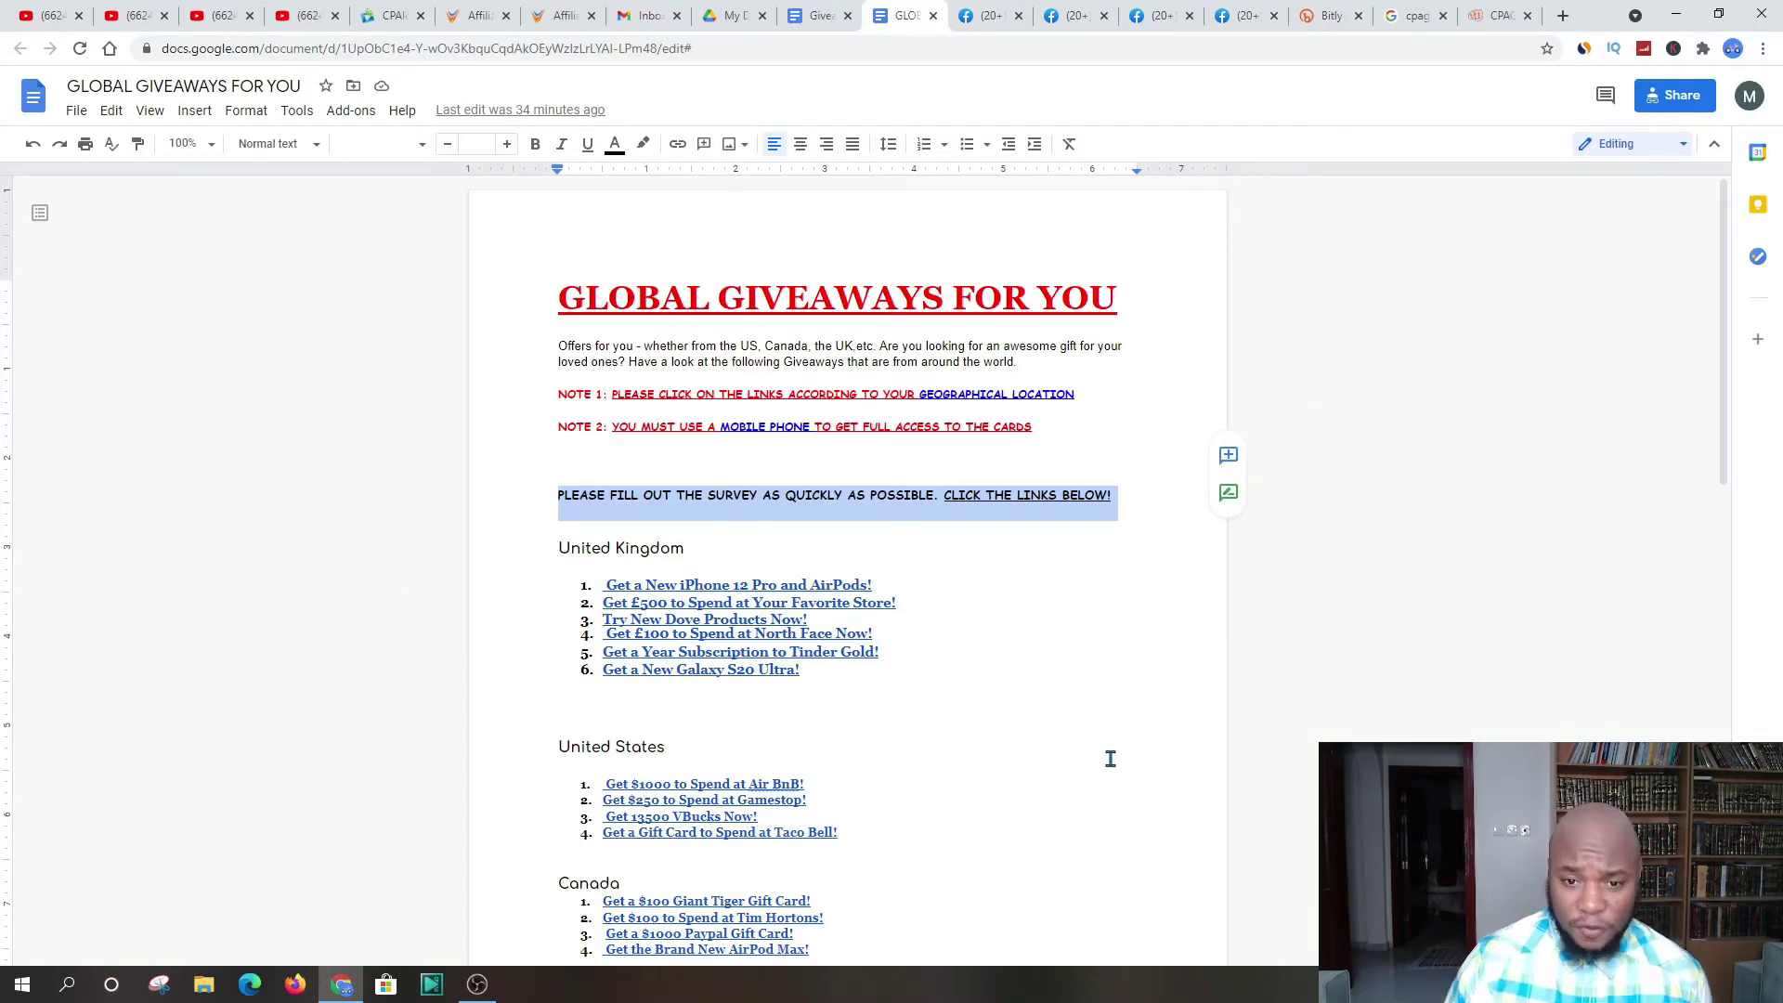
pyautogui.click(557, 220)
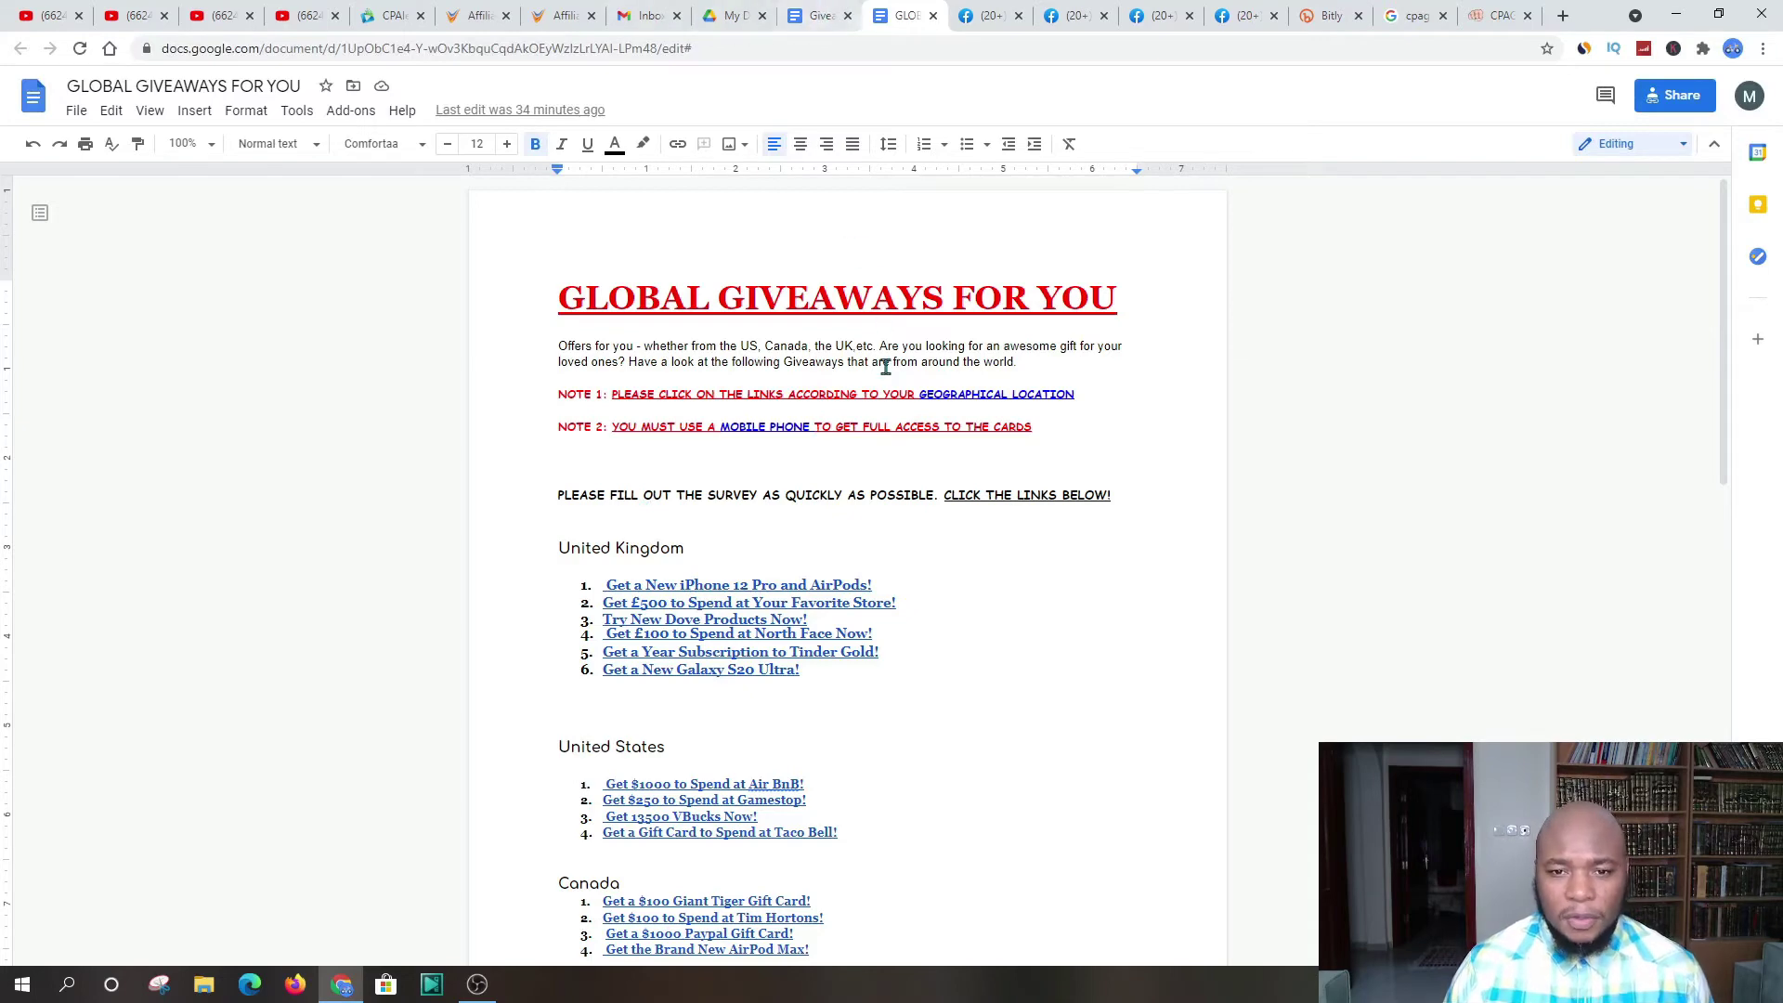
pyautogui.click(822, 16)
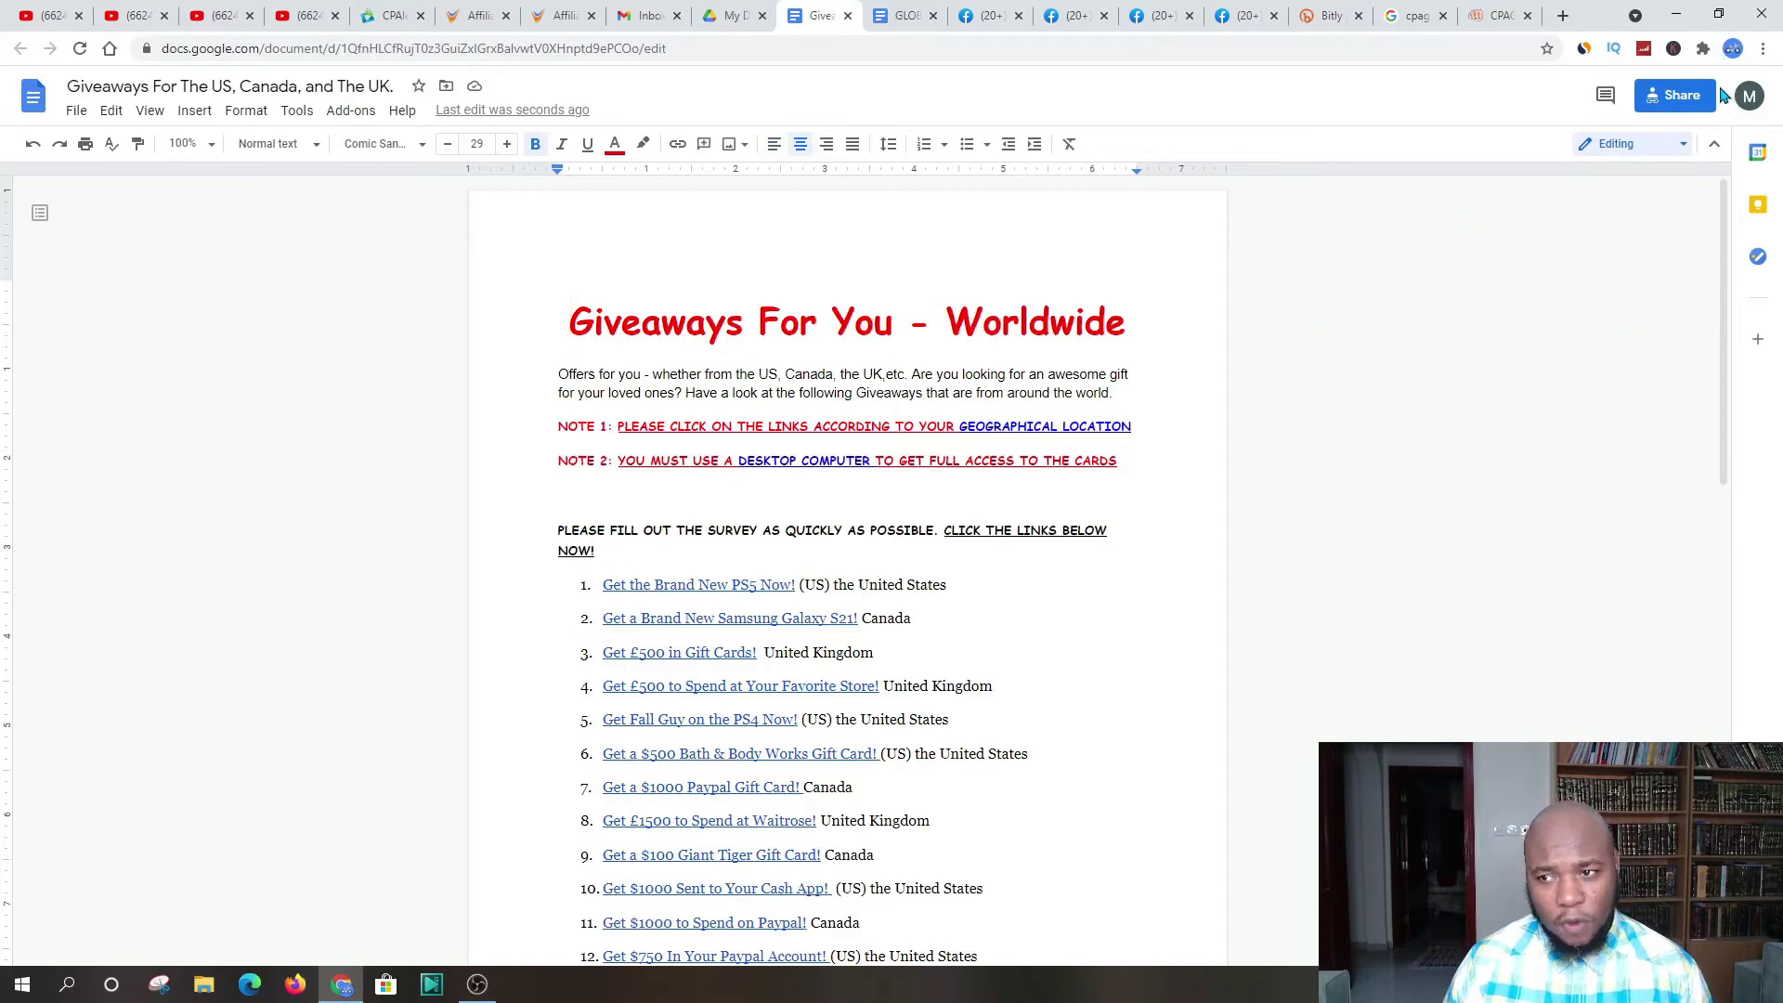
# Step: Set the document's general access to Anyone with the link as Viewer
pyautogui.click(1681, 96)
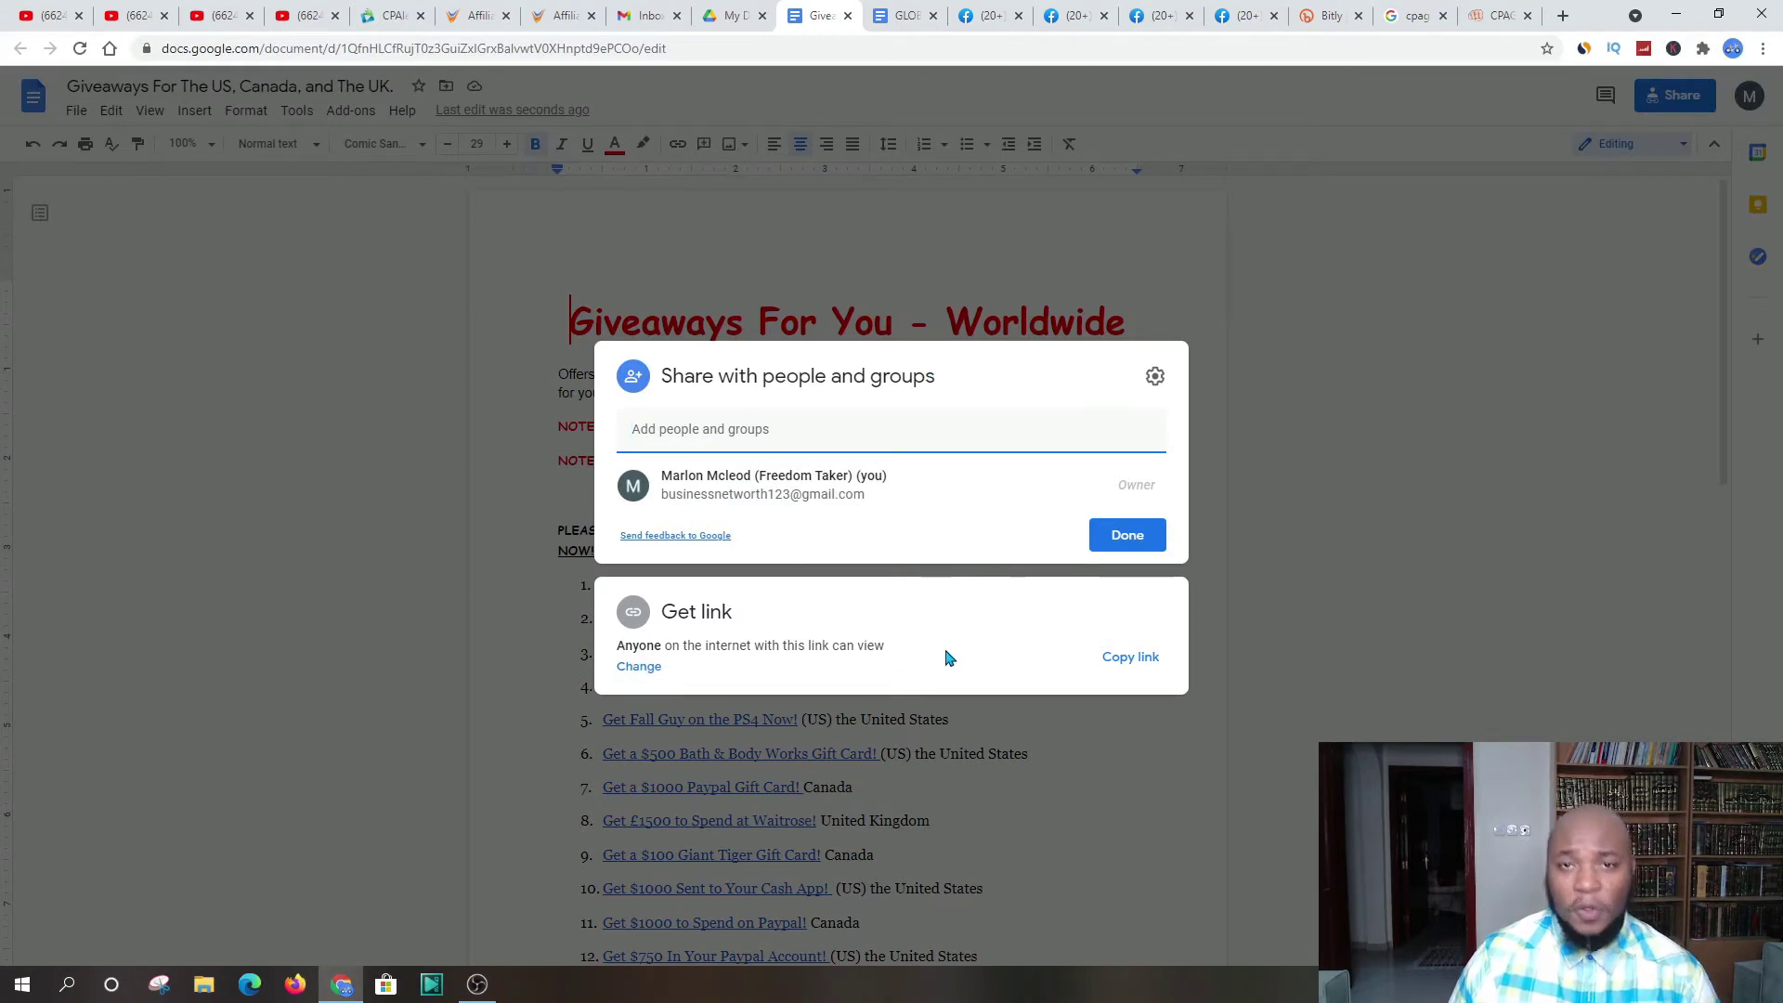
pyautogui.click(656, 669)
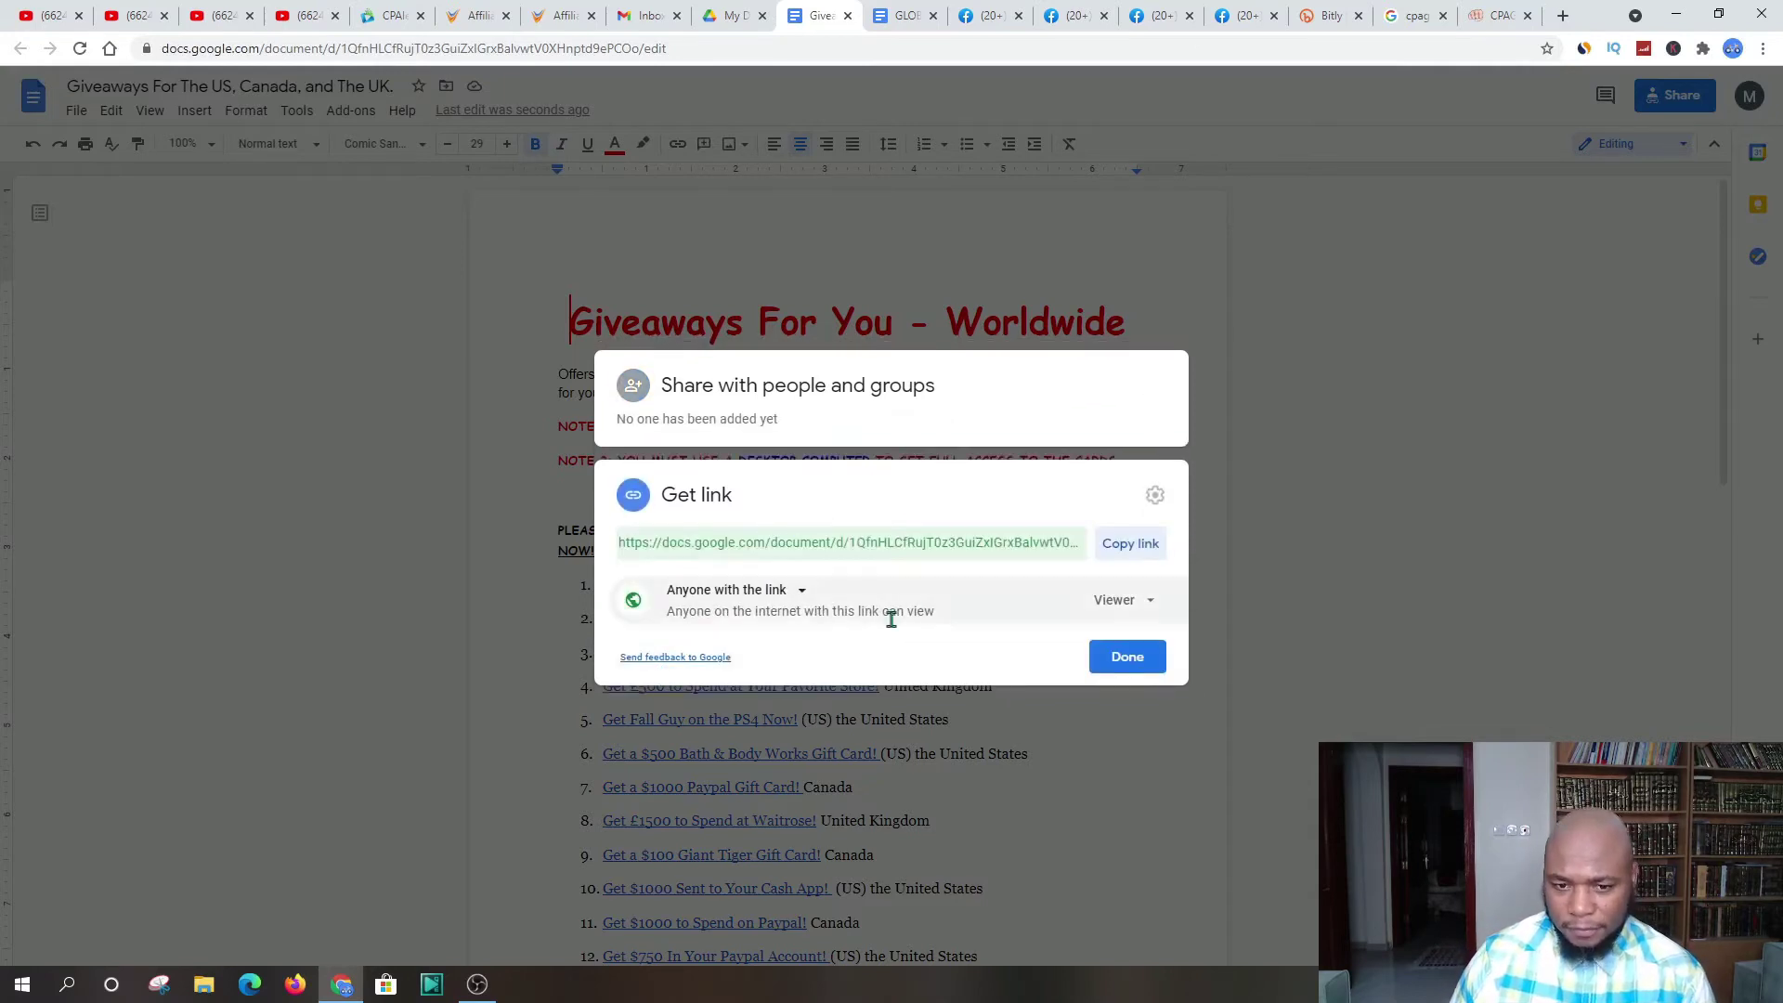
pyautogui.click(794, 592)
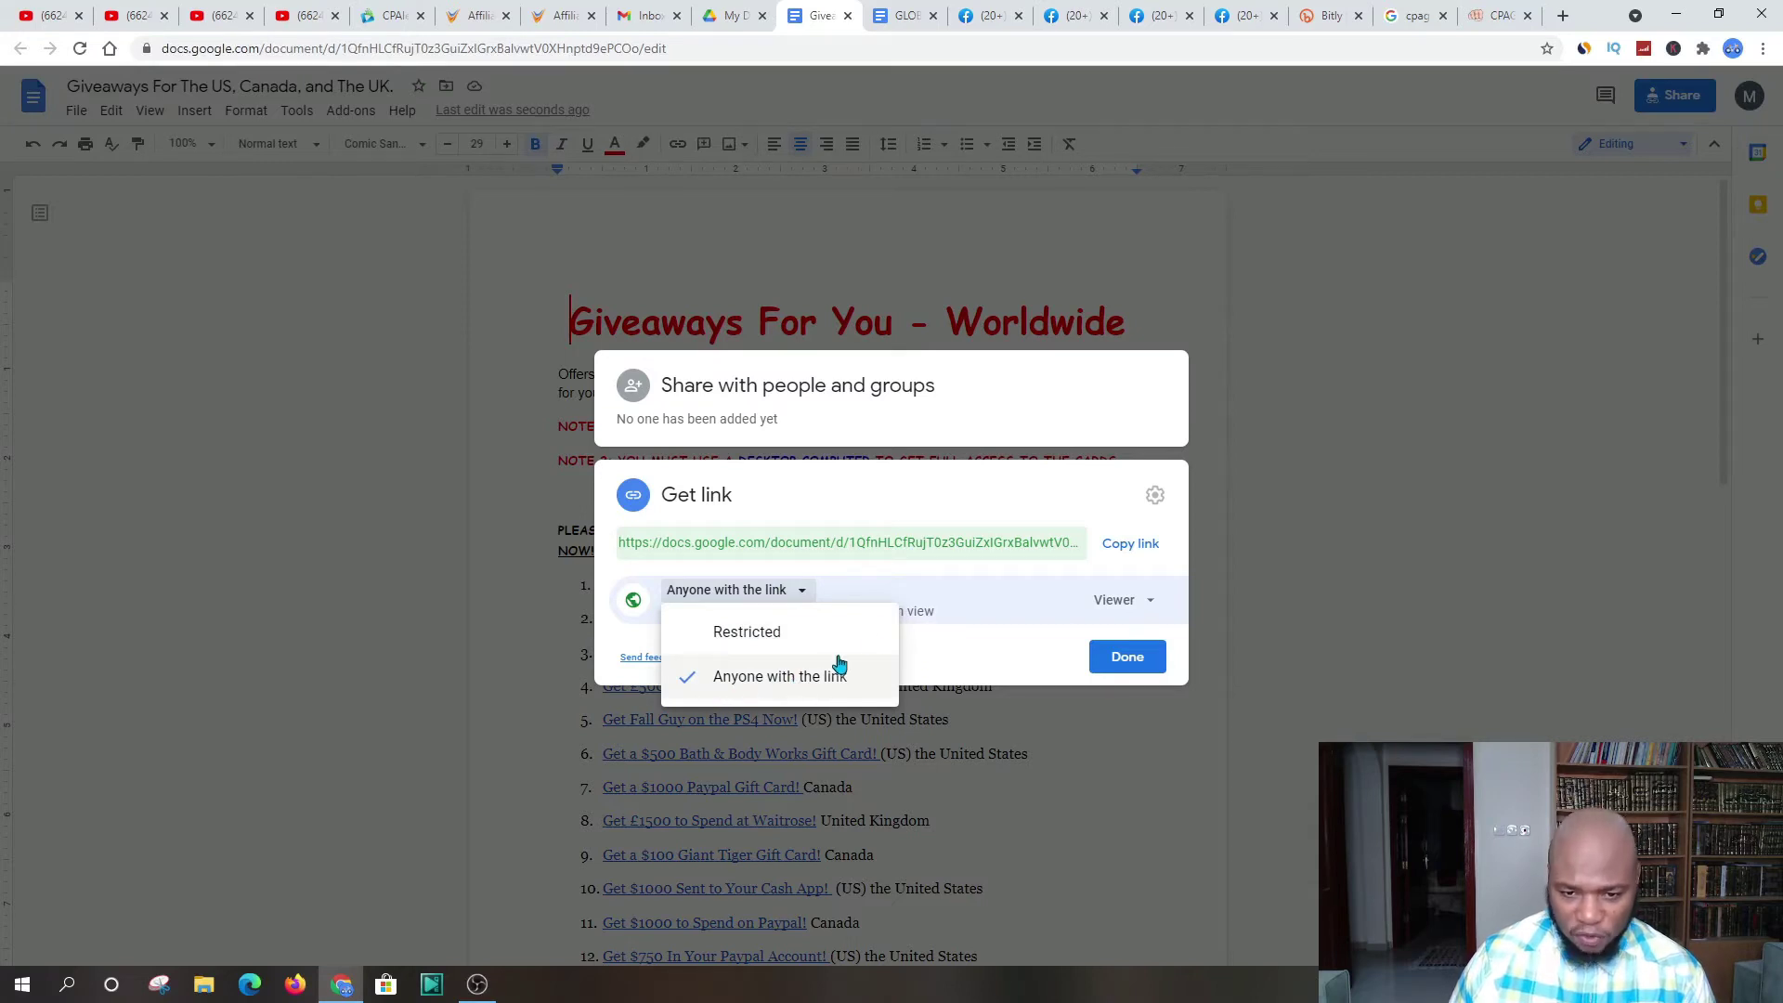
pyautogui.click(934, 578)
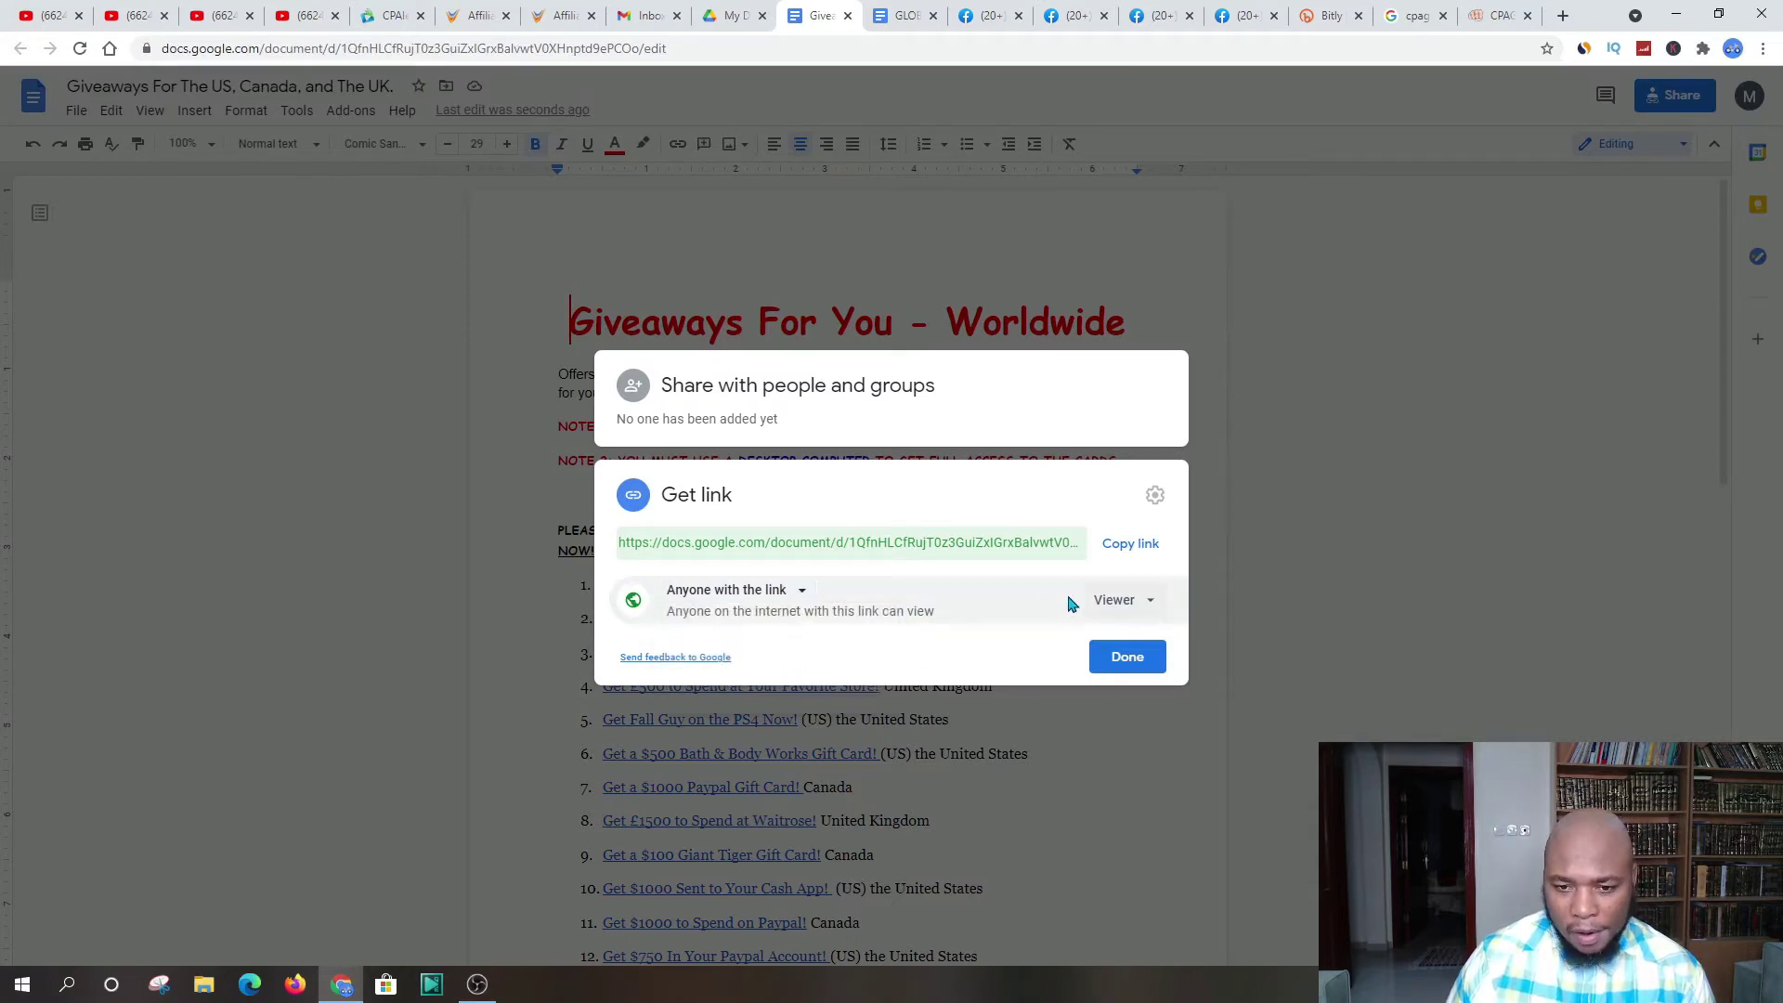
pyautogui.click(1119, 601)
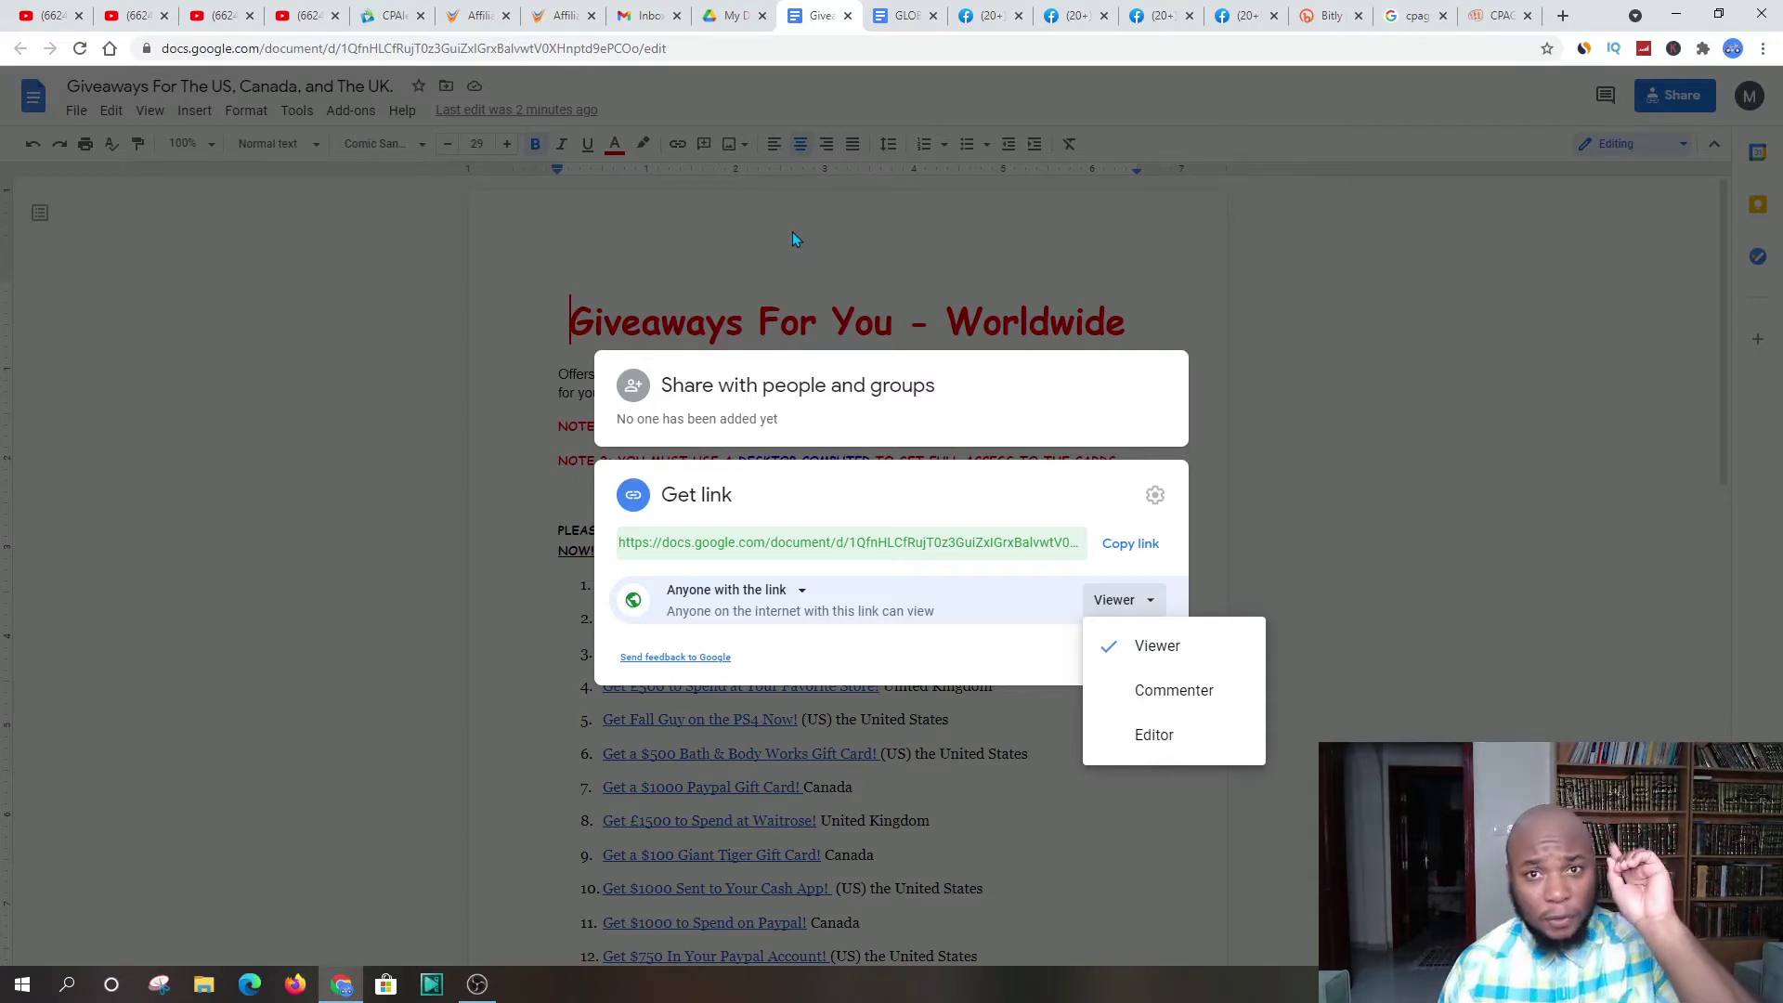
pyautogui.click(1154, 649)
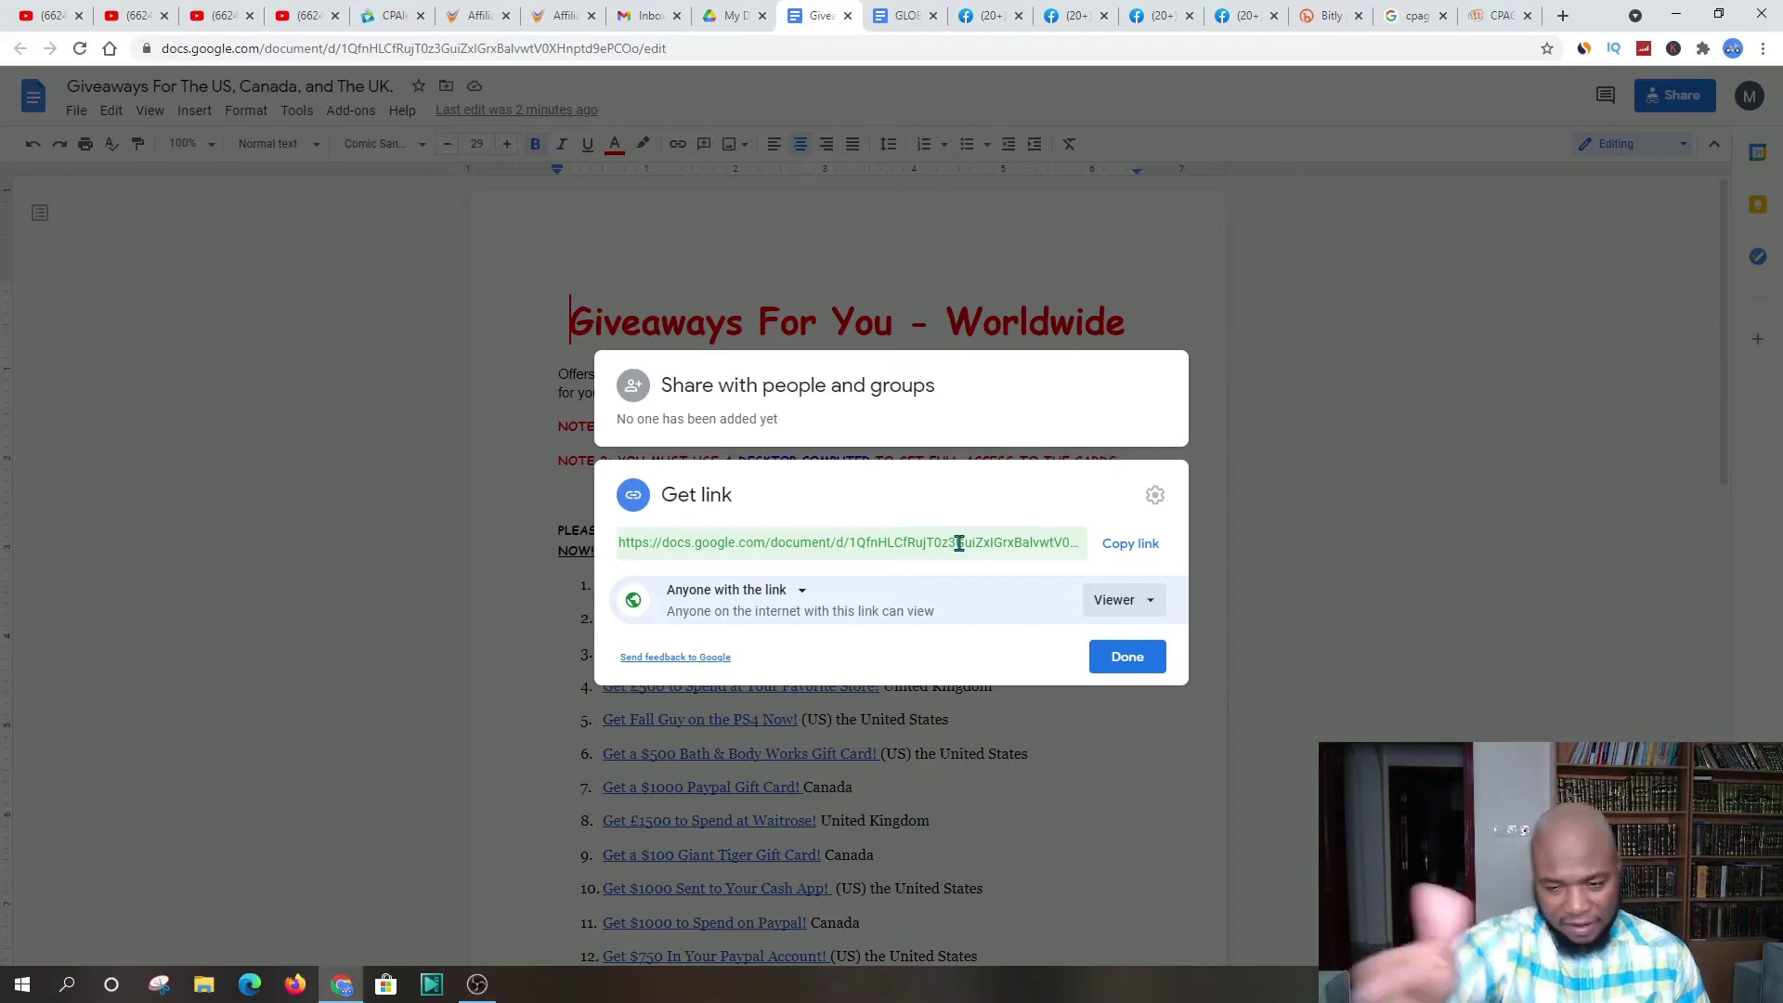
pyautogui.click(1124, 660)
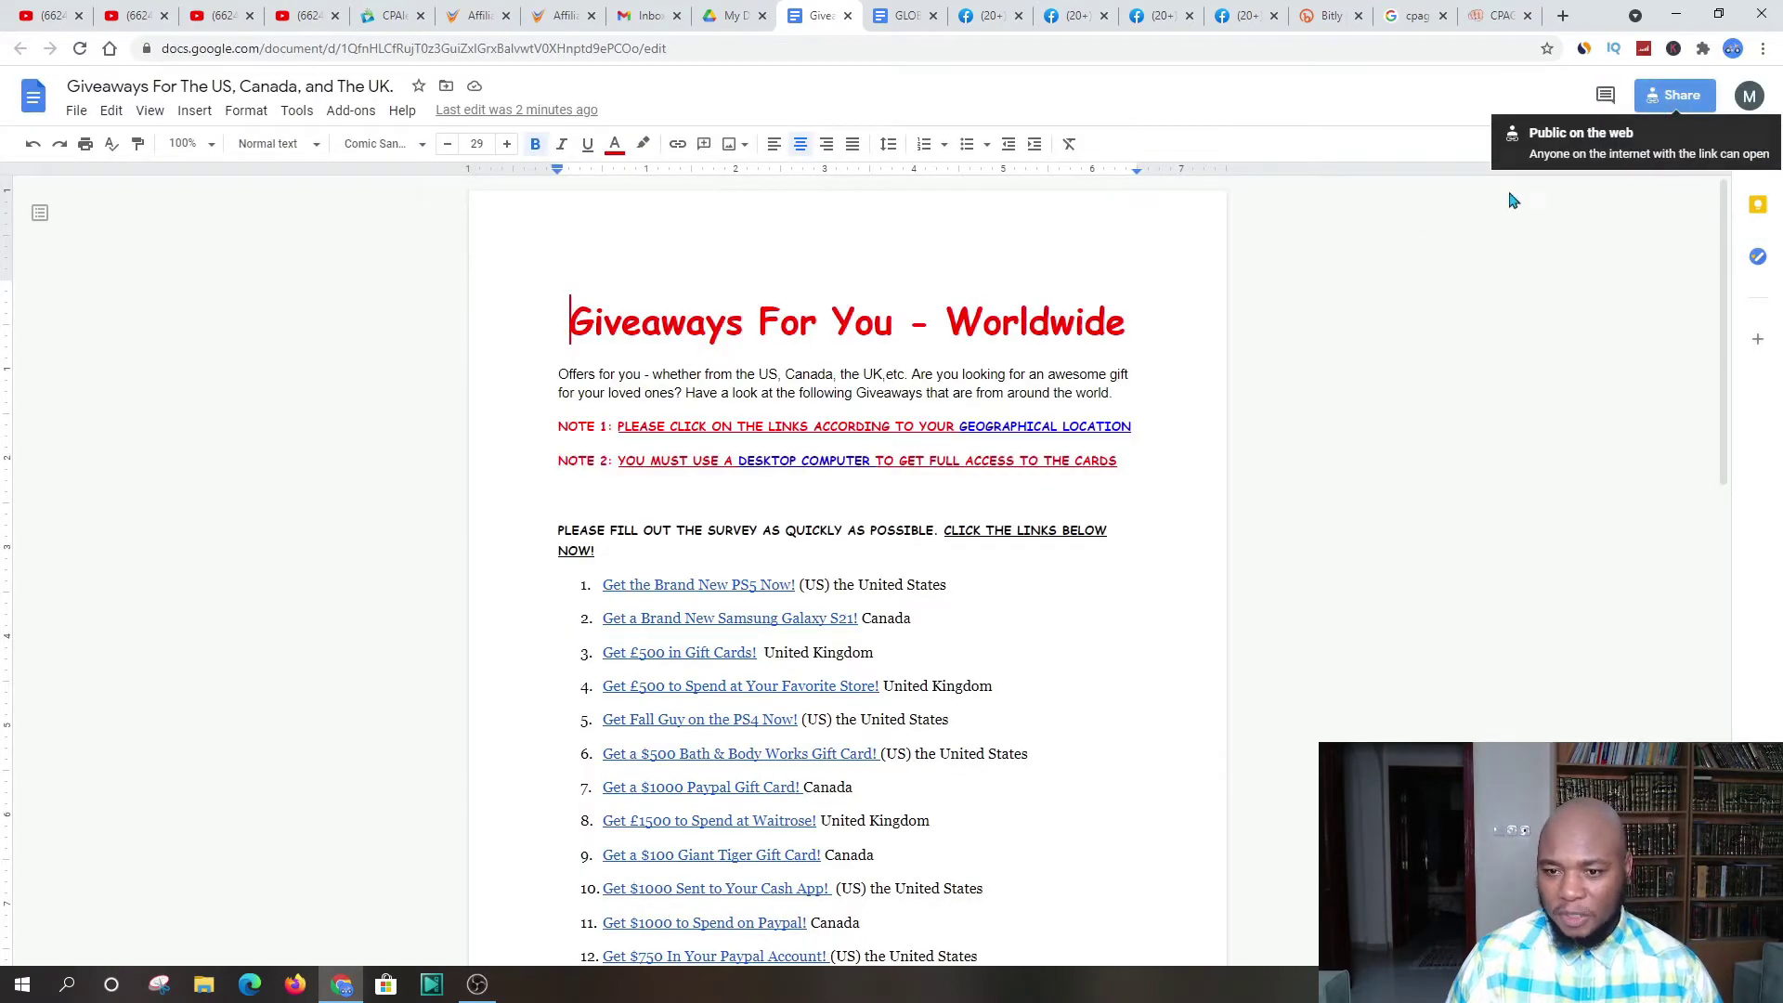
# Step: Copy the document's share link
pyautogui.click(1667, 95)
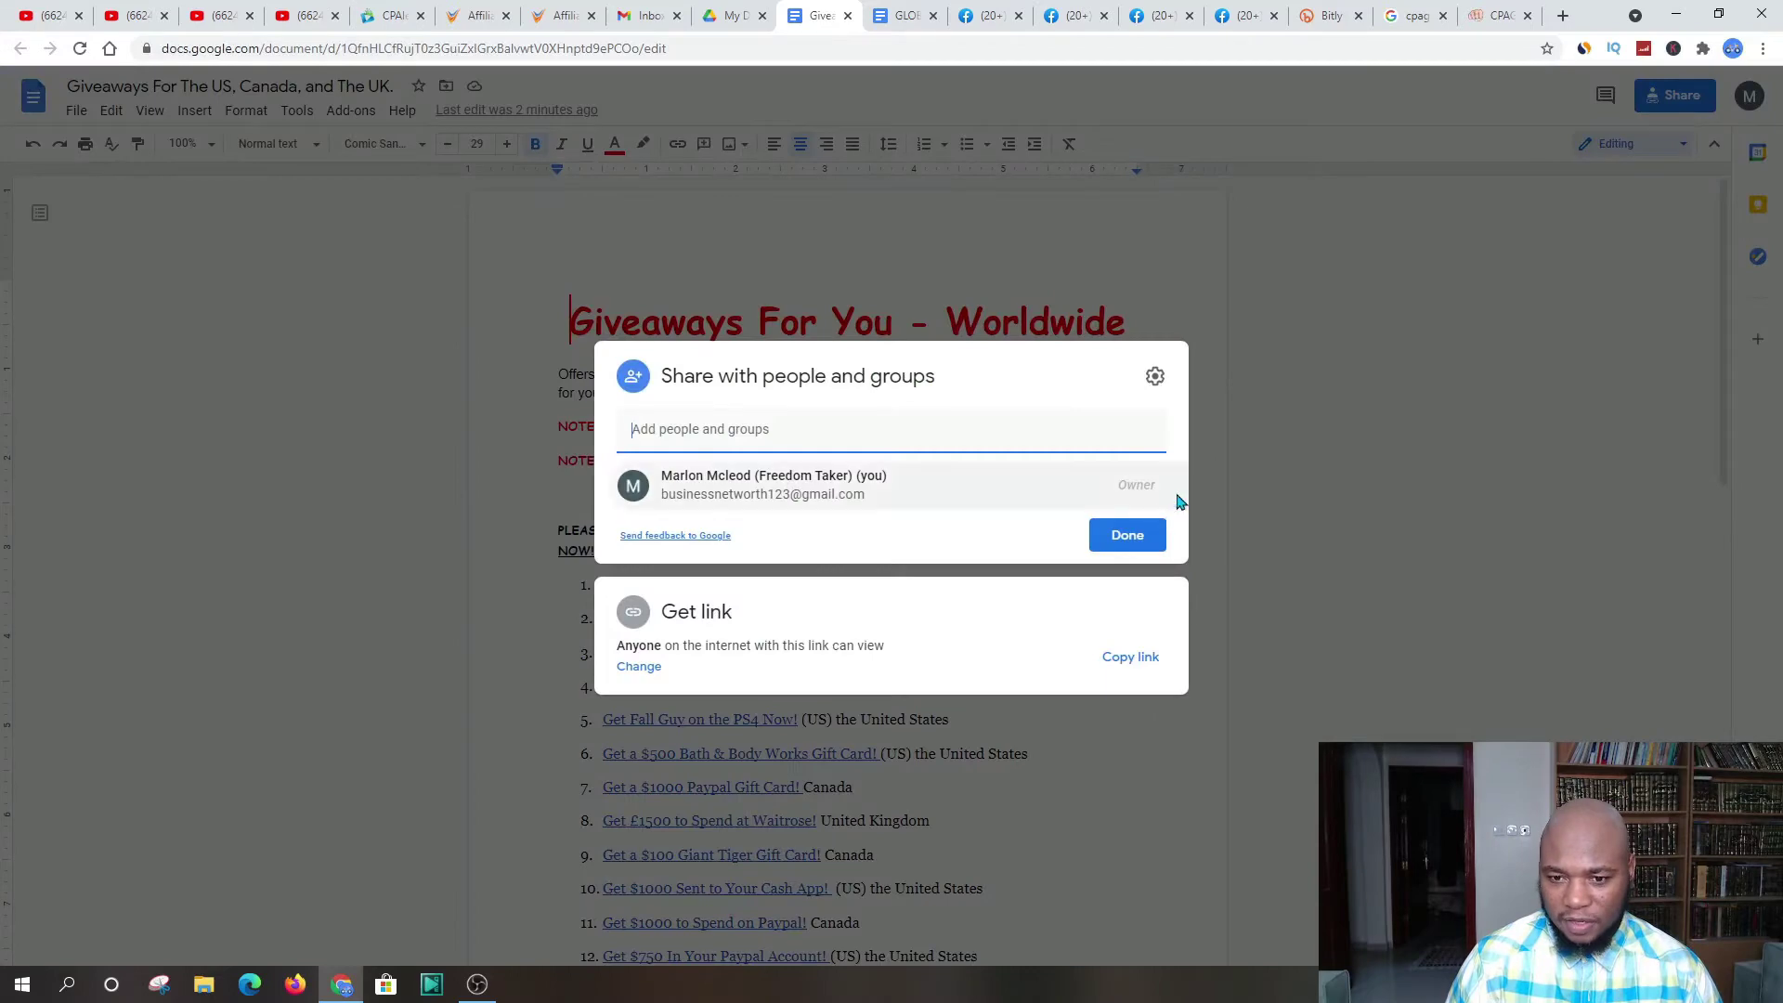
pyautogui.click(1131, 661)
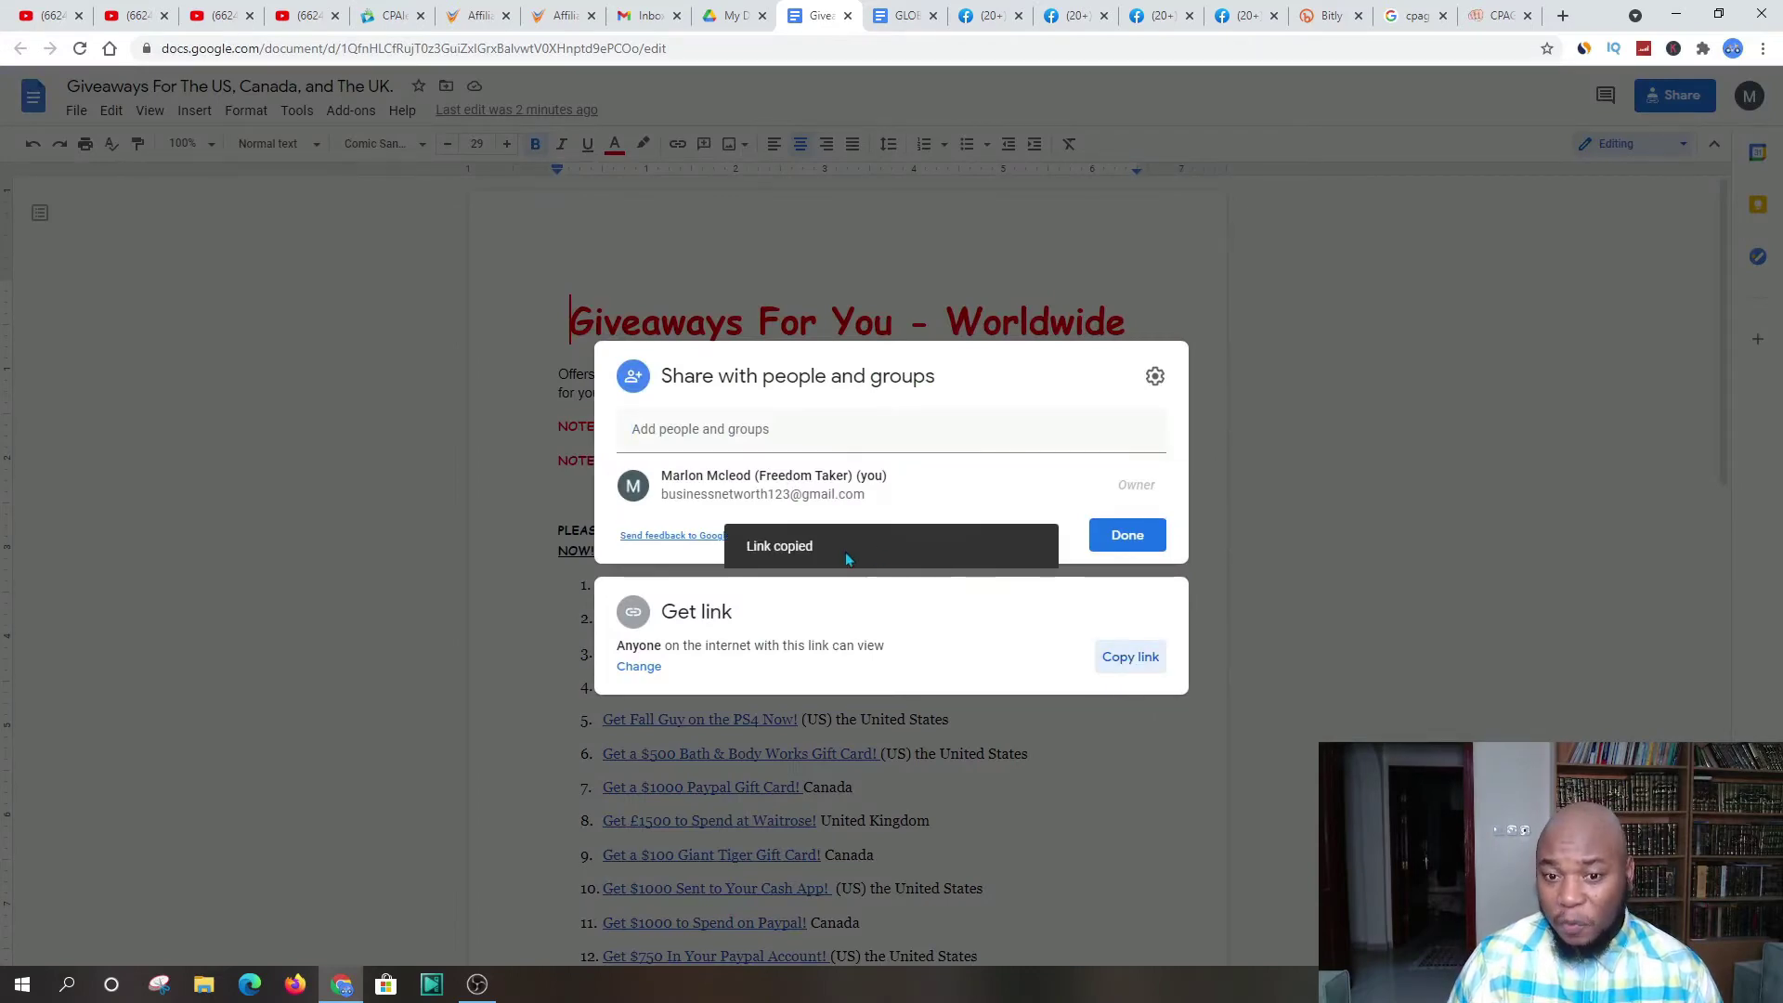
pyautogui.click(1450, 355)
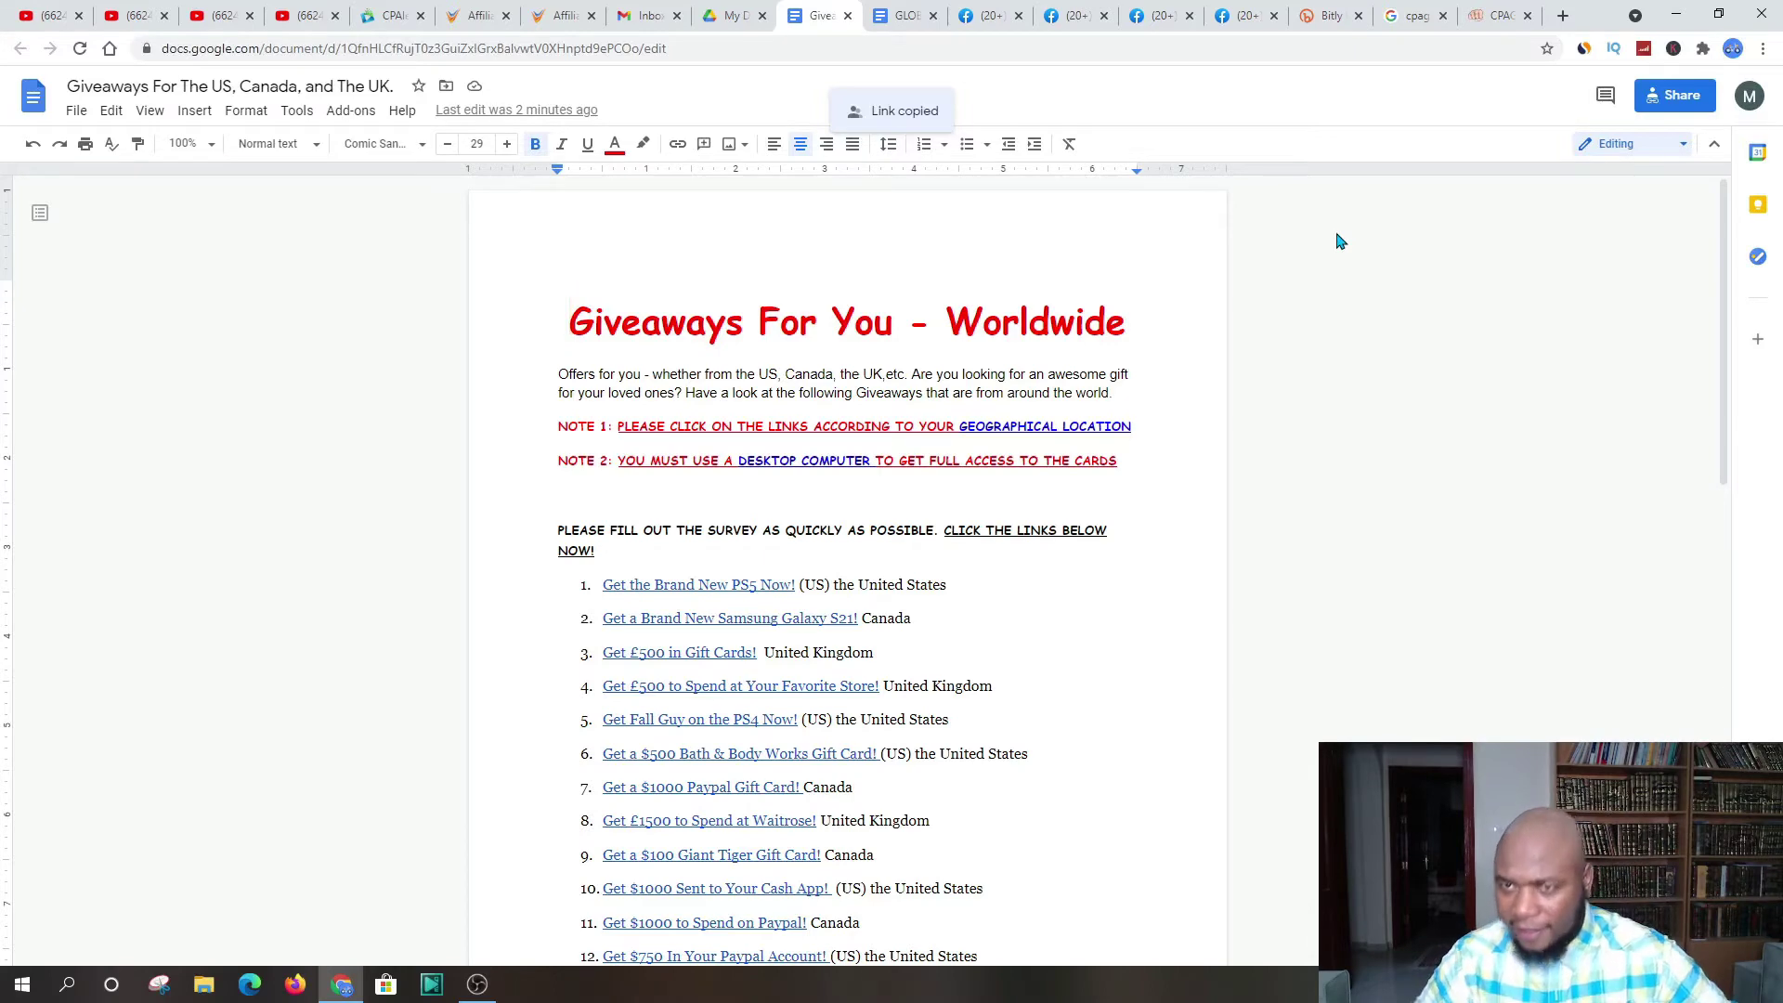
# Step: Start a new Bitly link with the Google Doc's share URL pasted as the long URL
pyautogui.click(1321, 16)
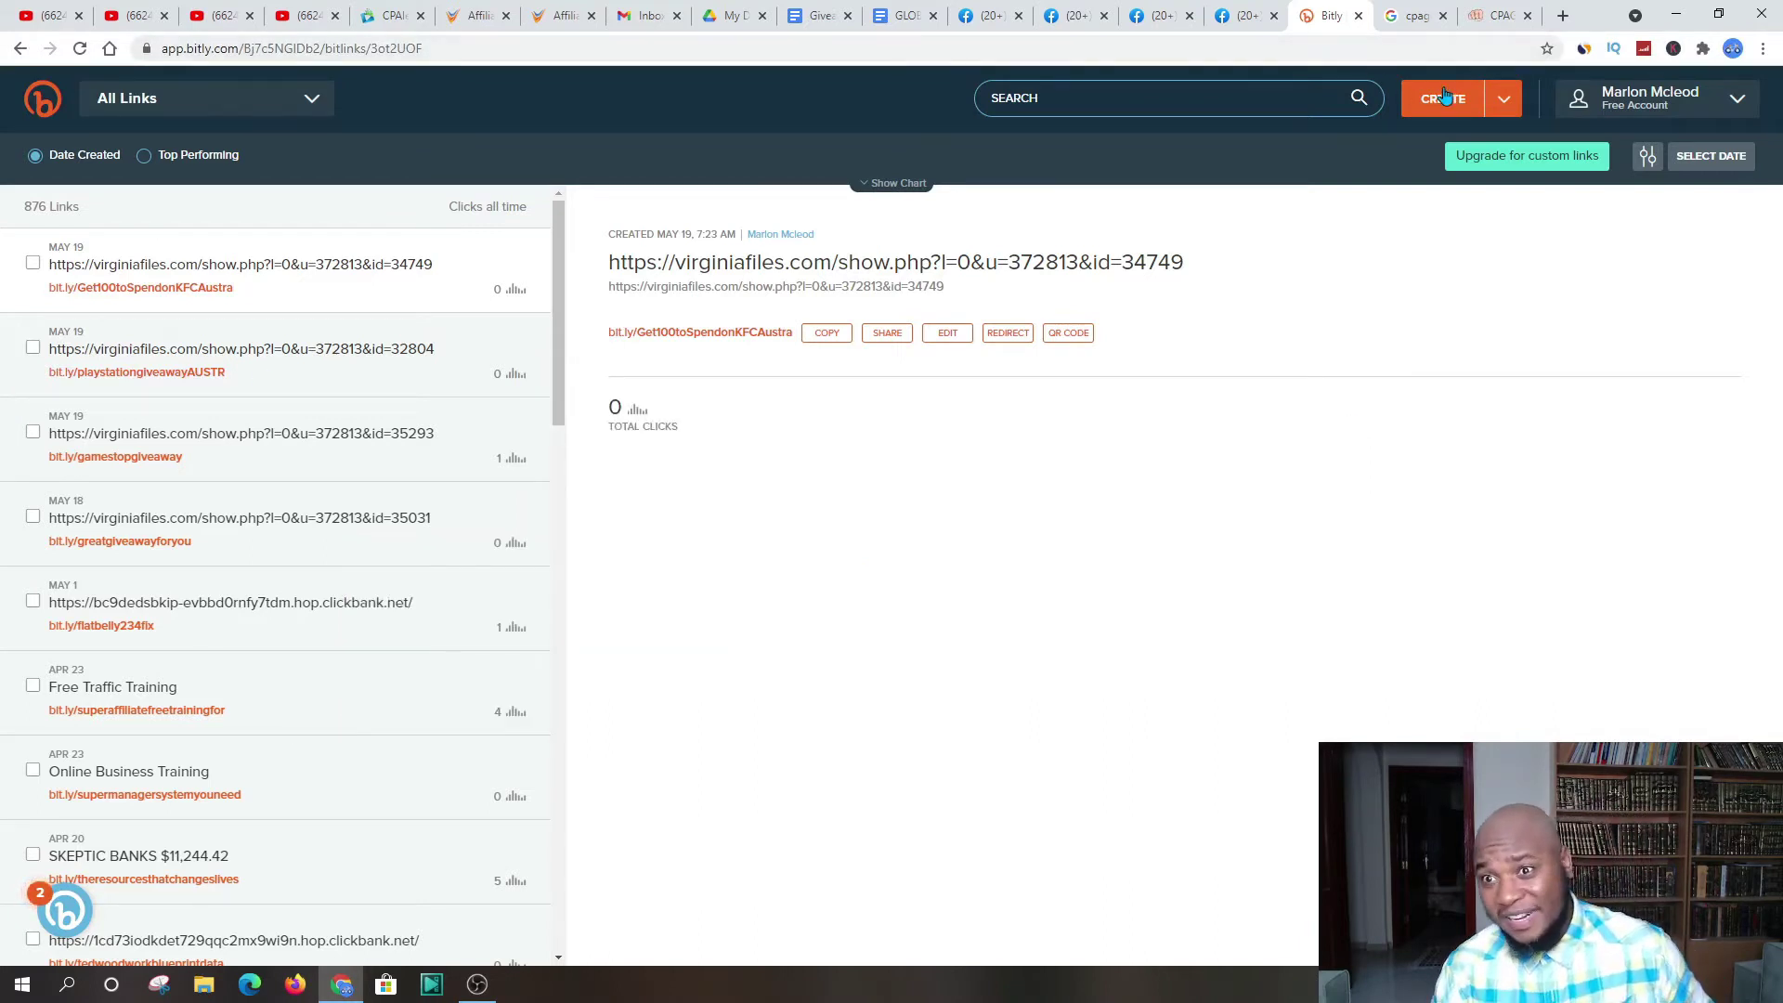
pyautogui.click(1436, 104)
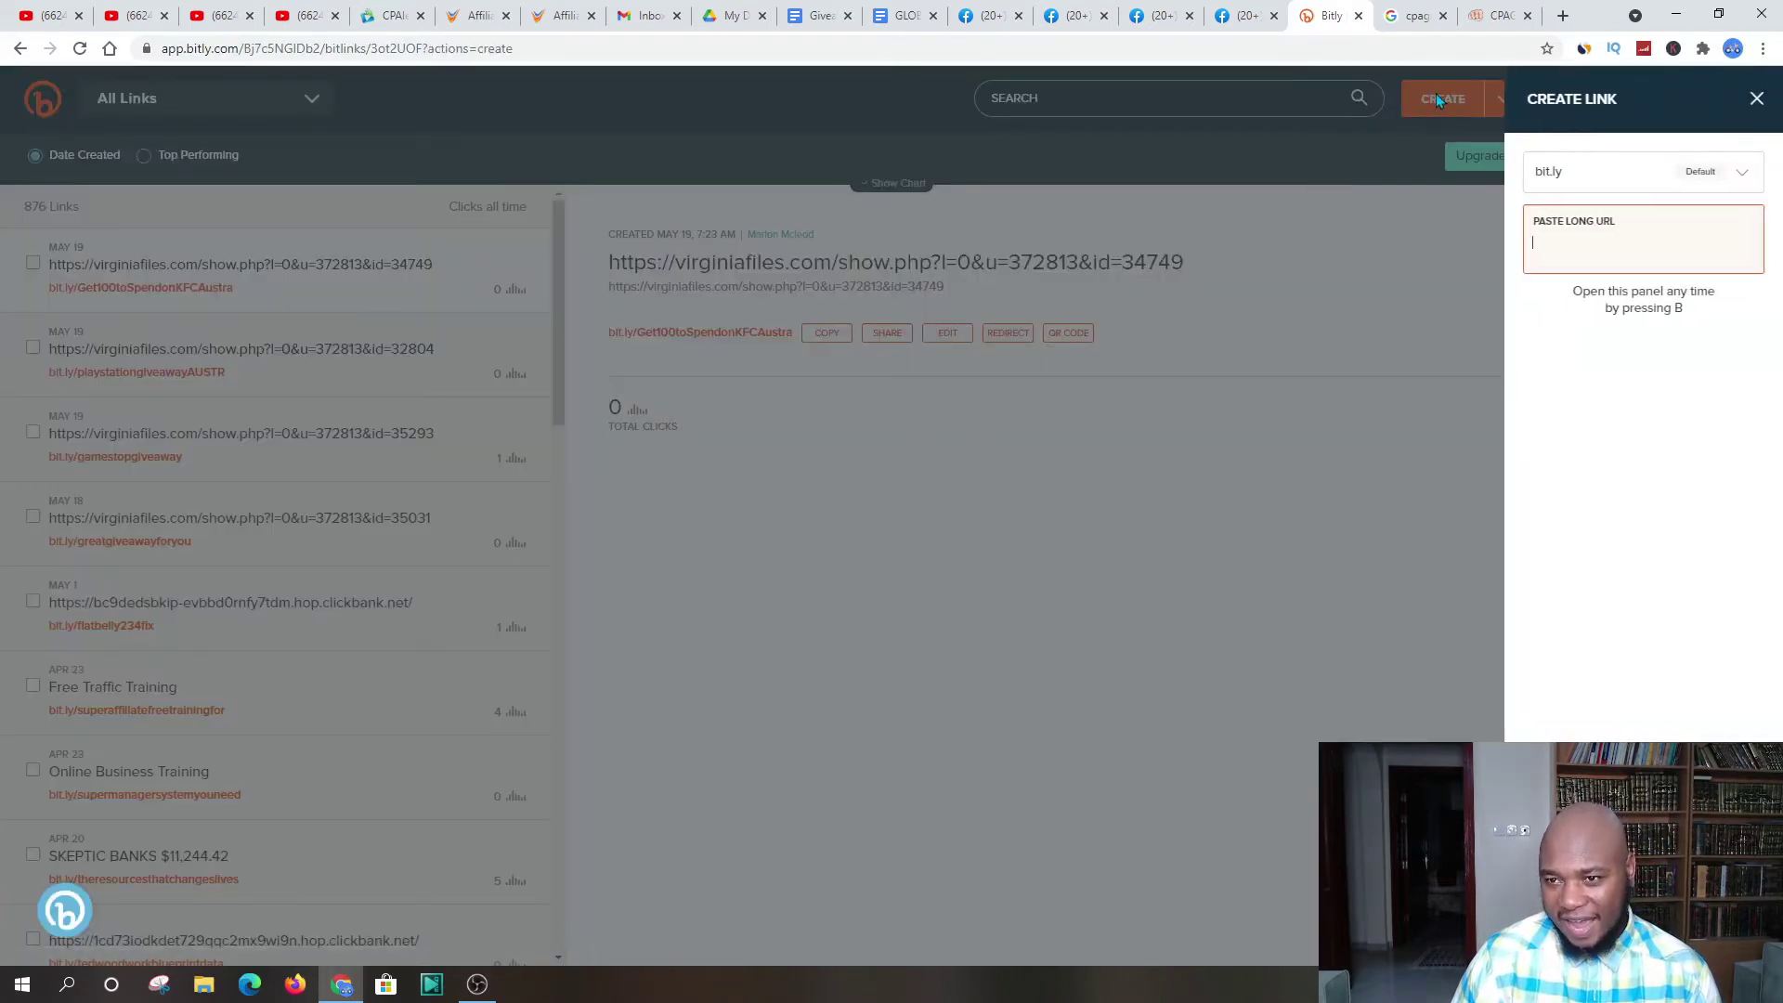
pyautogui.rightClick(1542, 253)
pyautogui.click(1588, 396)
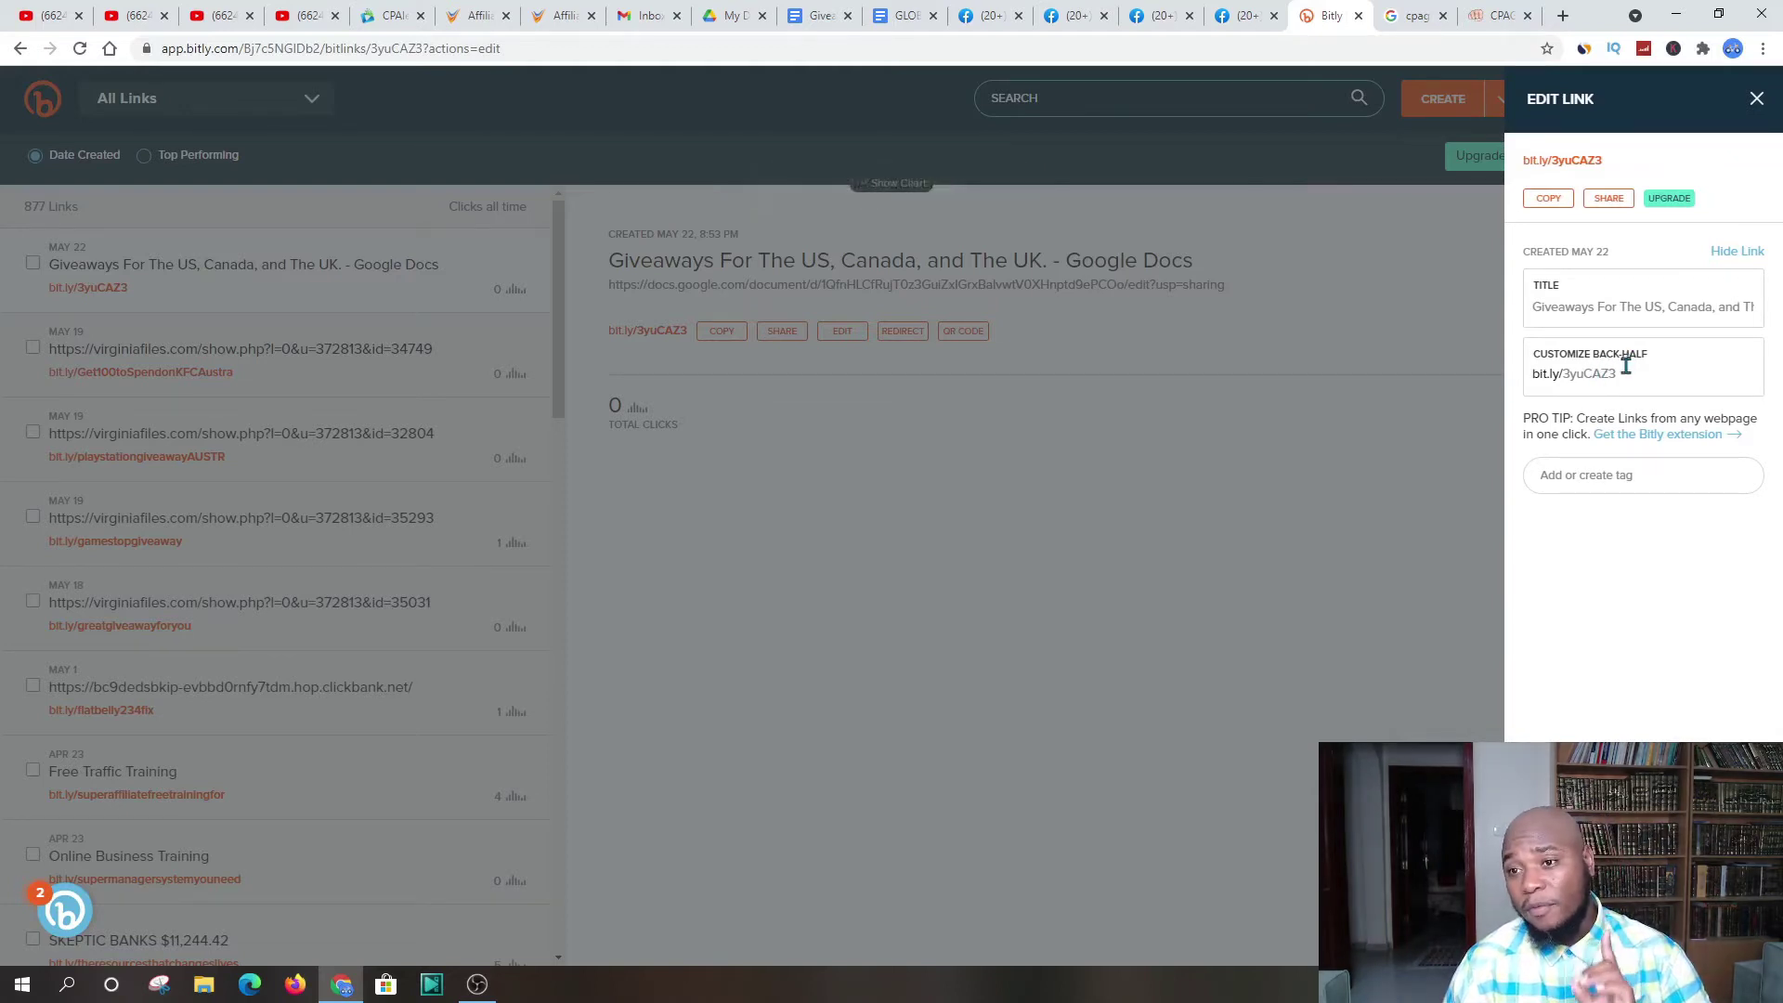
# Step: Set the back-half to MOBILEOFFERWHICHAREWORLD, save it, and copy the short link
pyautogui.moveTo(1563, 376); pyautogui.dragTo(1617, 376)
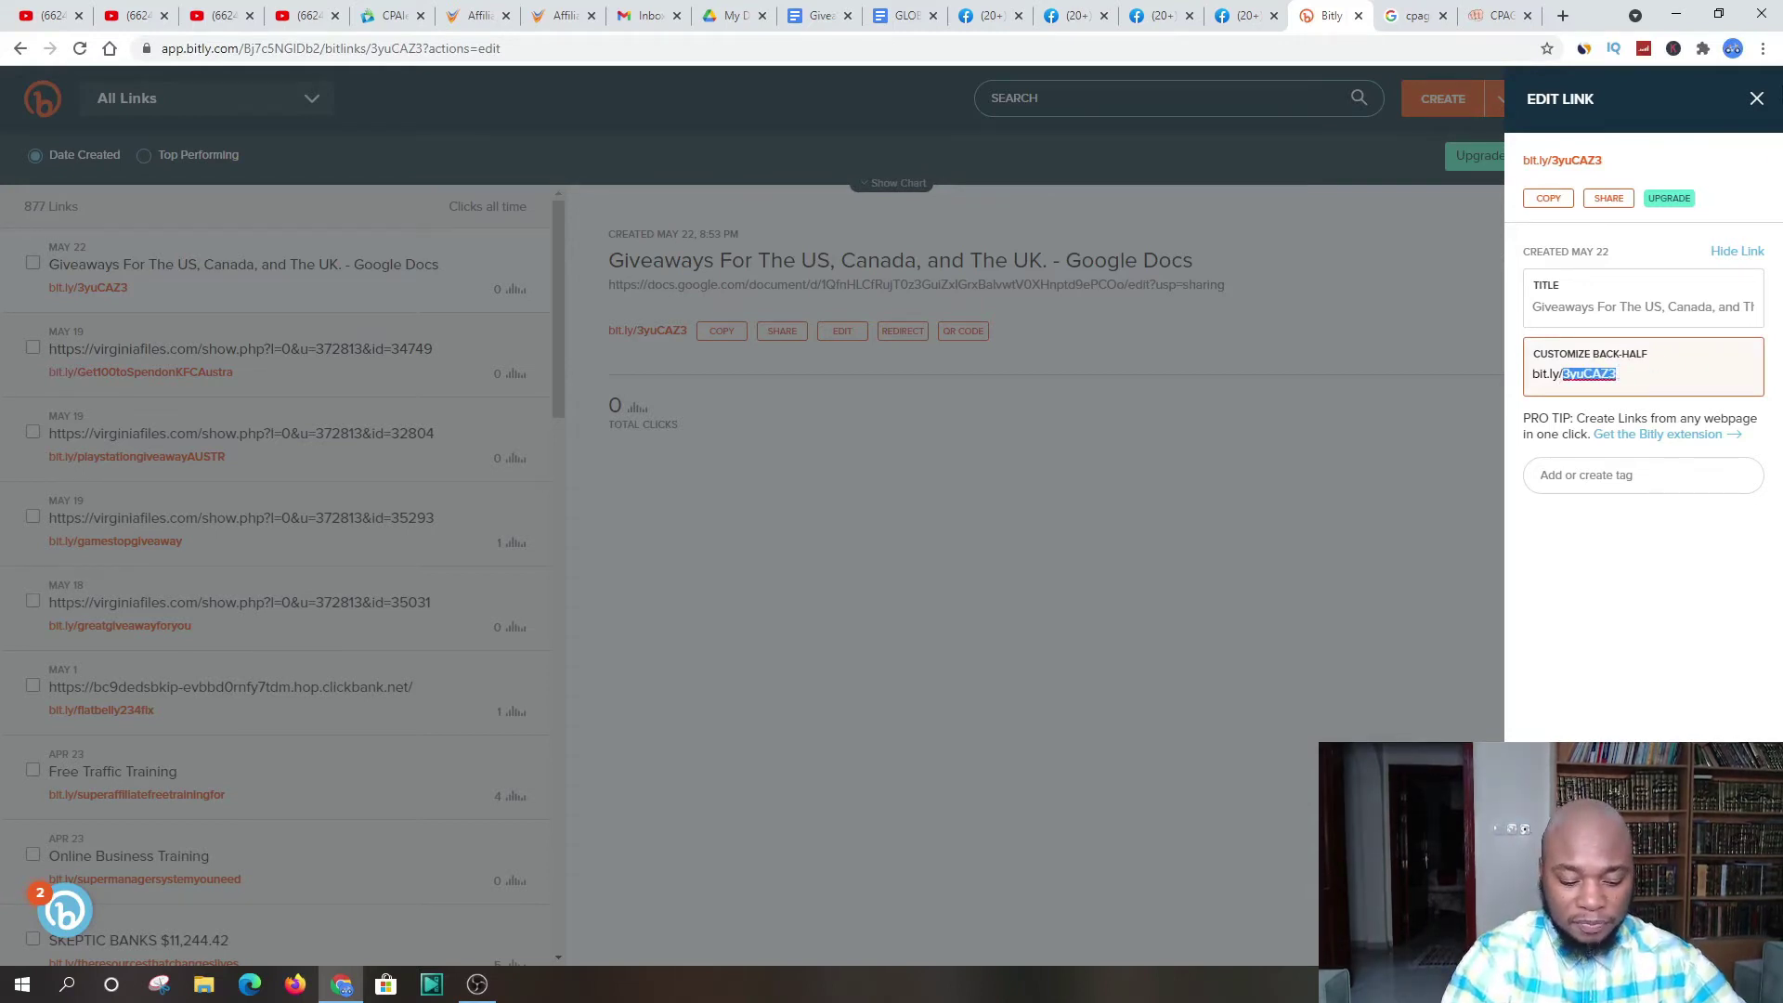
pyautogui.write('MOBILEOFFER')
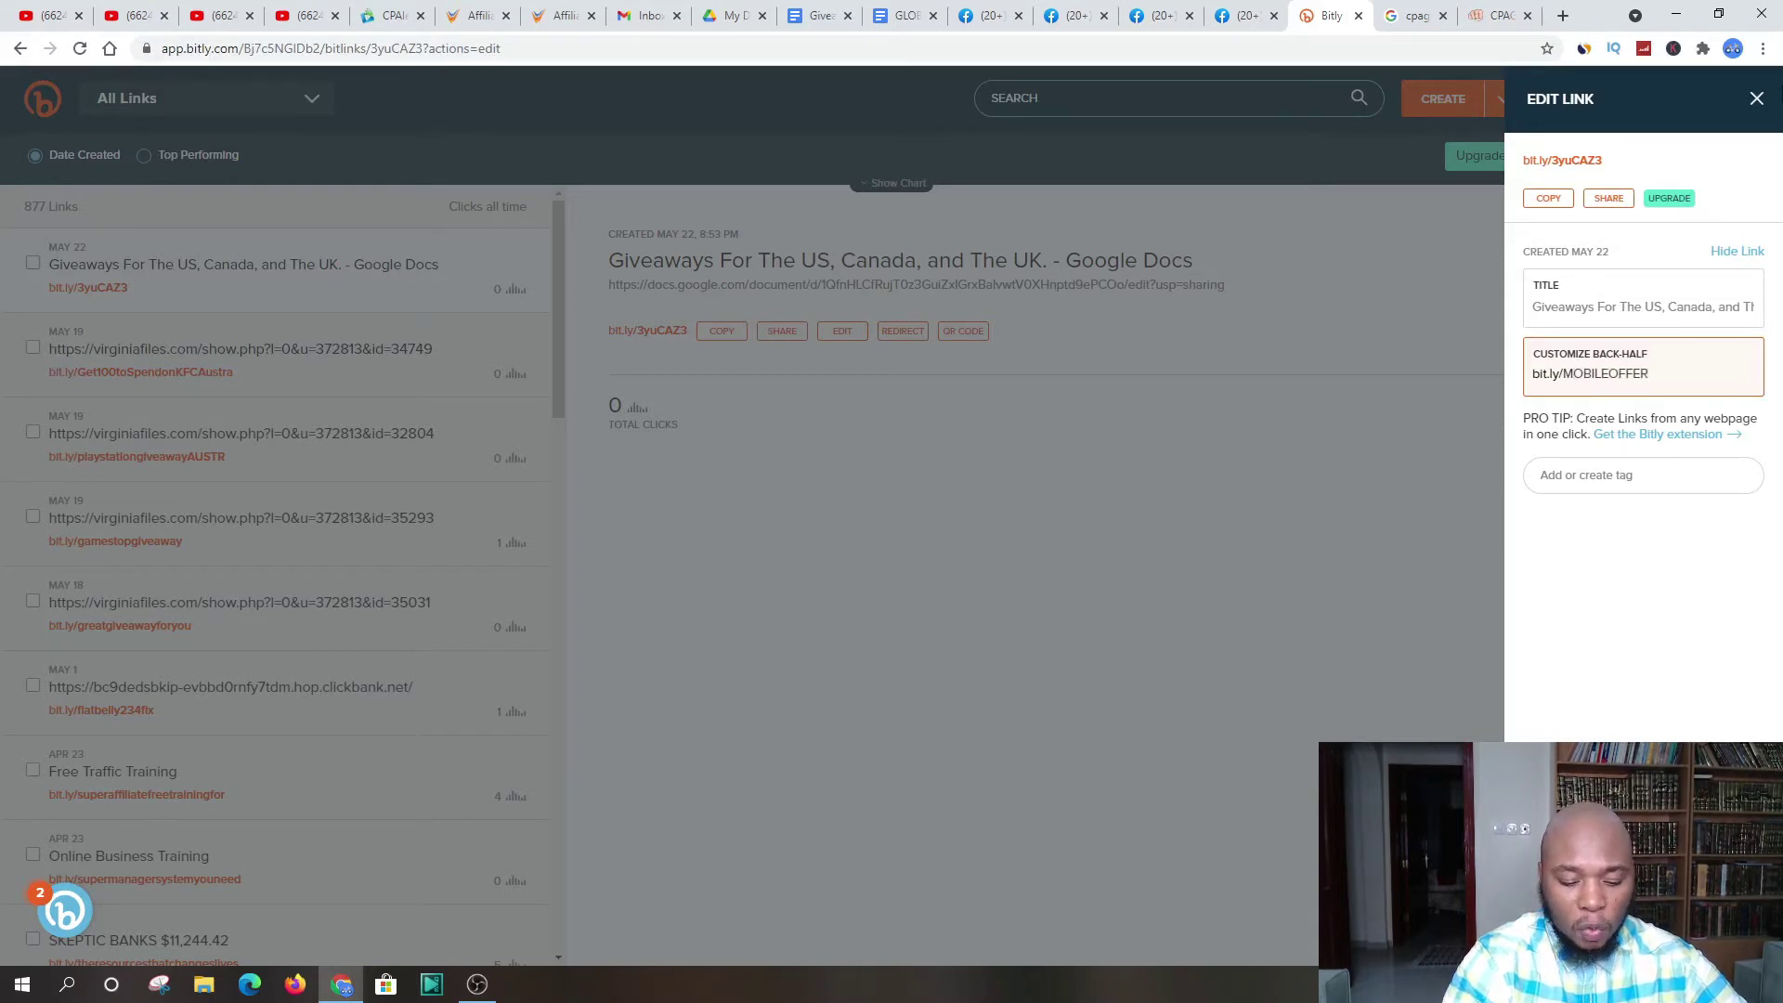
pyautogui.write('WHICH ')
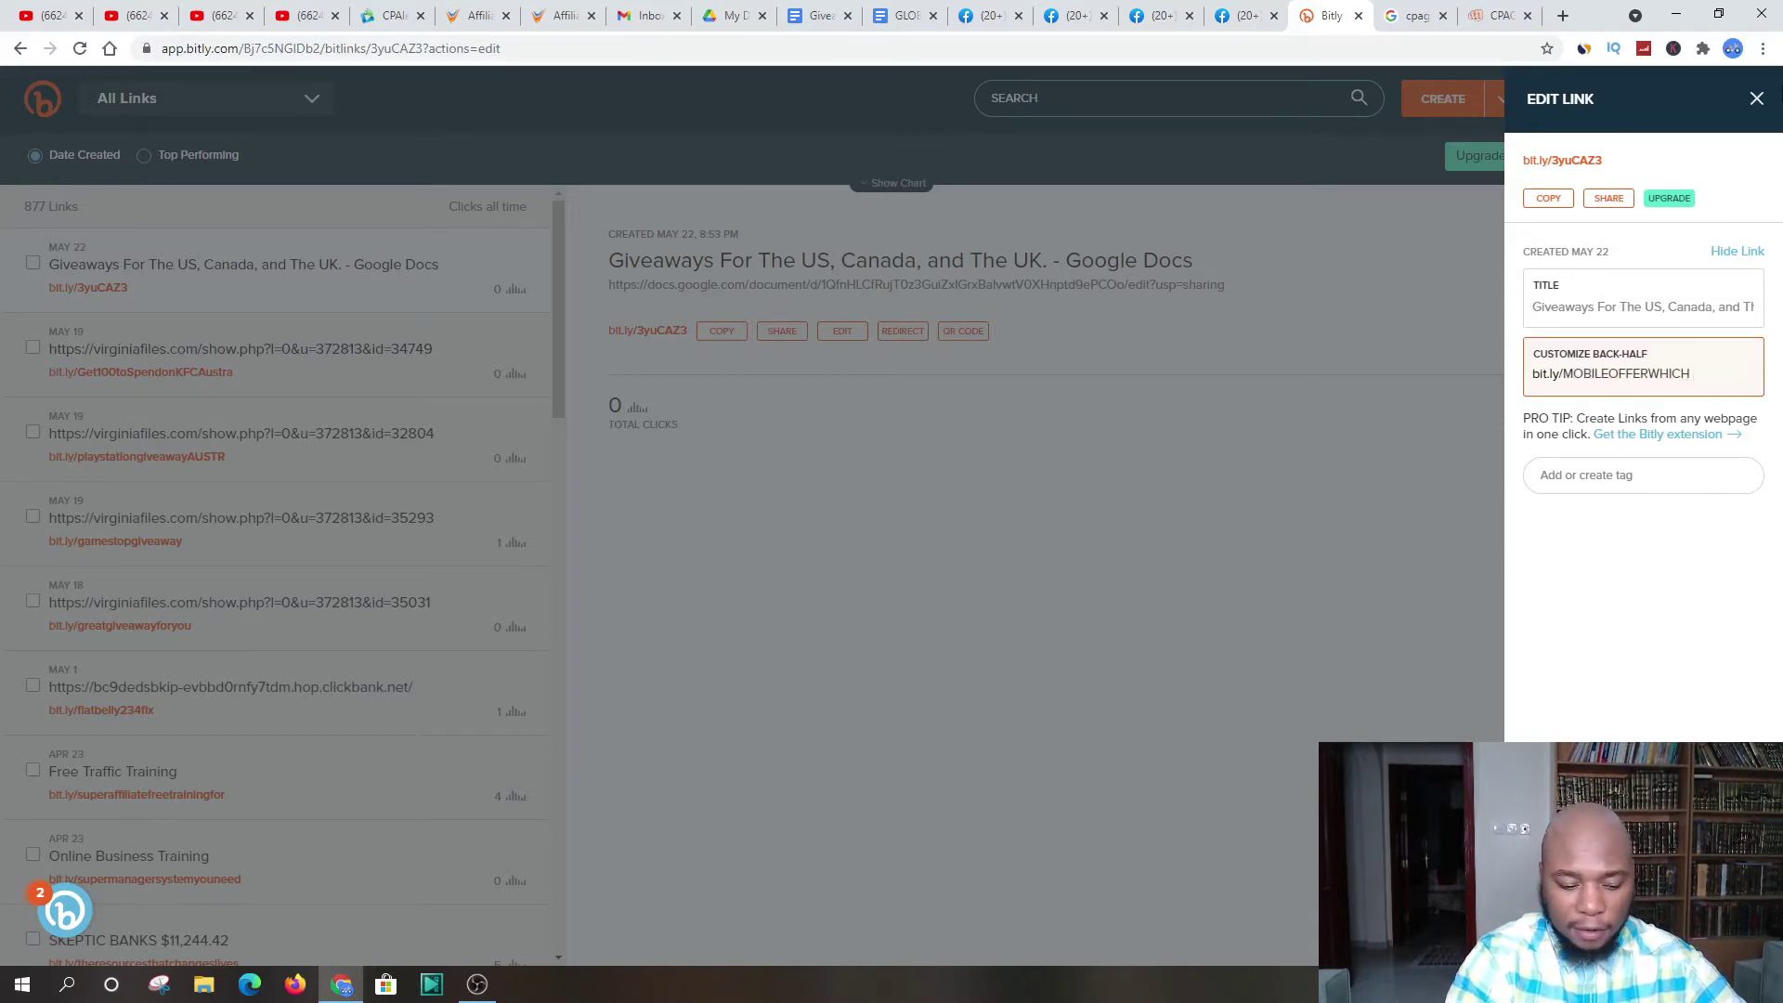
pyautogui.write('AREWORLD')
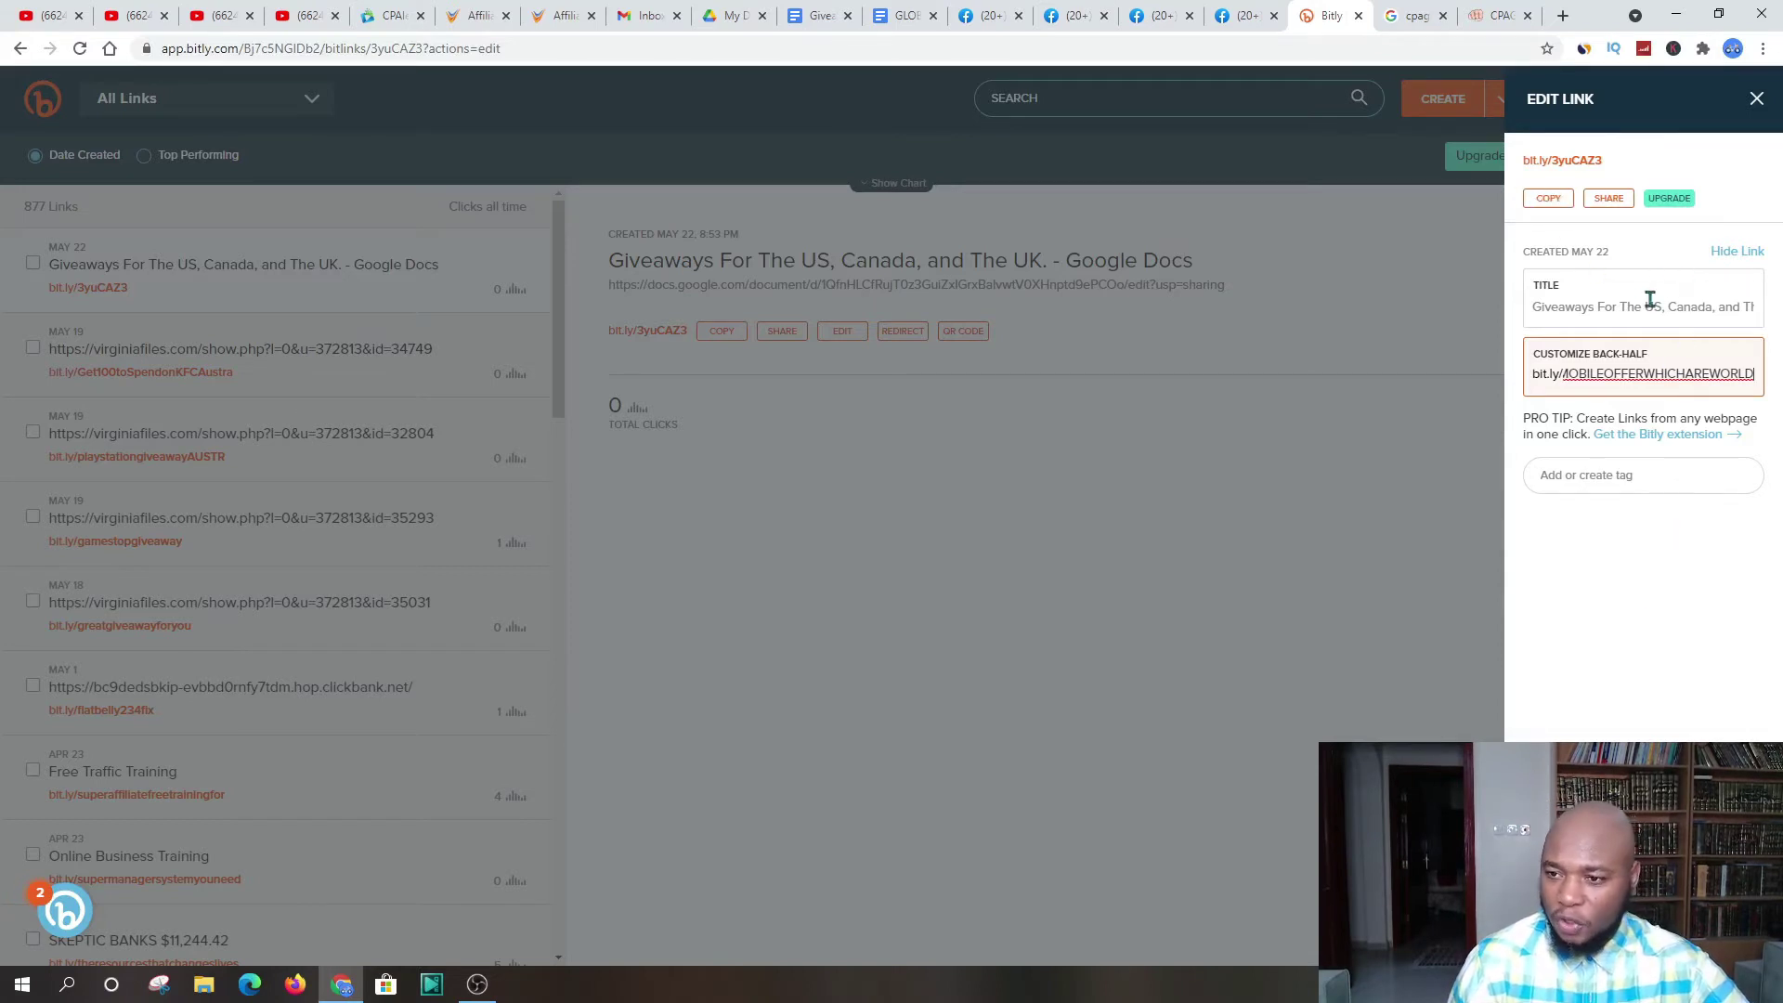
pyautogui.click(1565, 379)
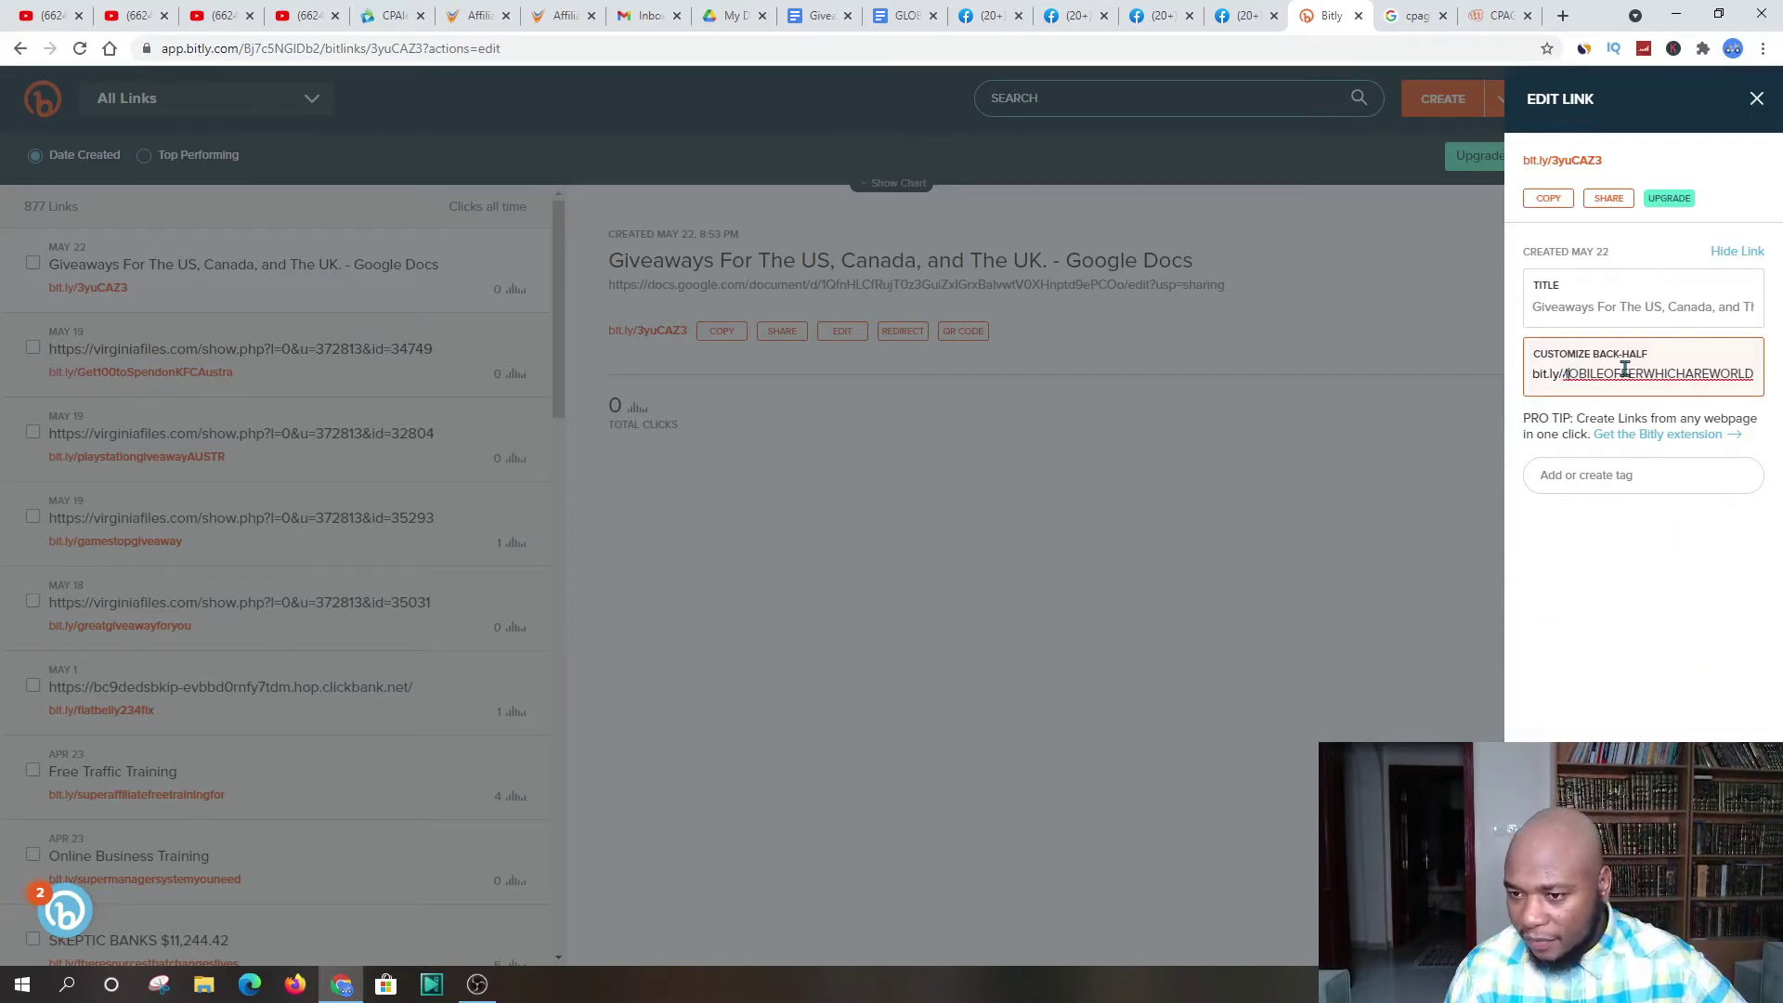
pyautogui.press('Return')
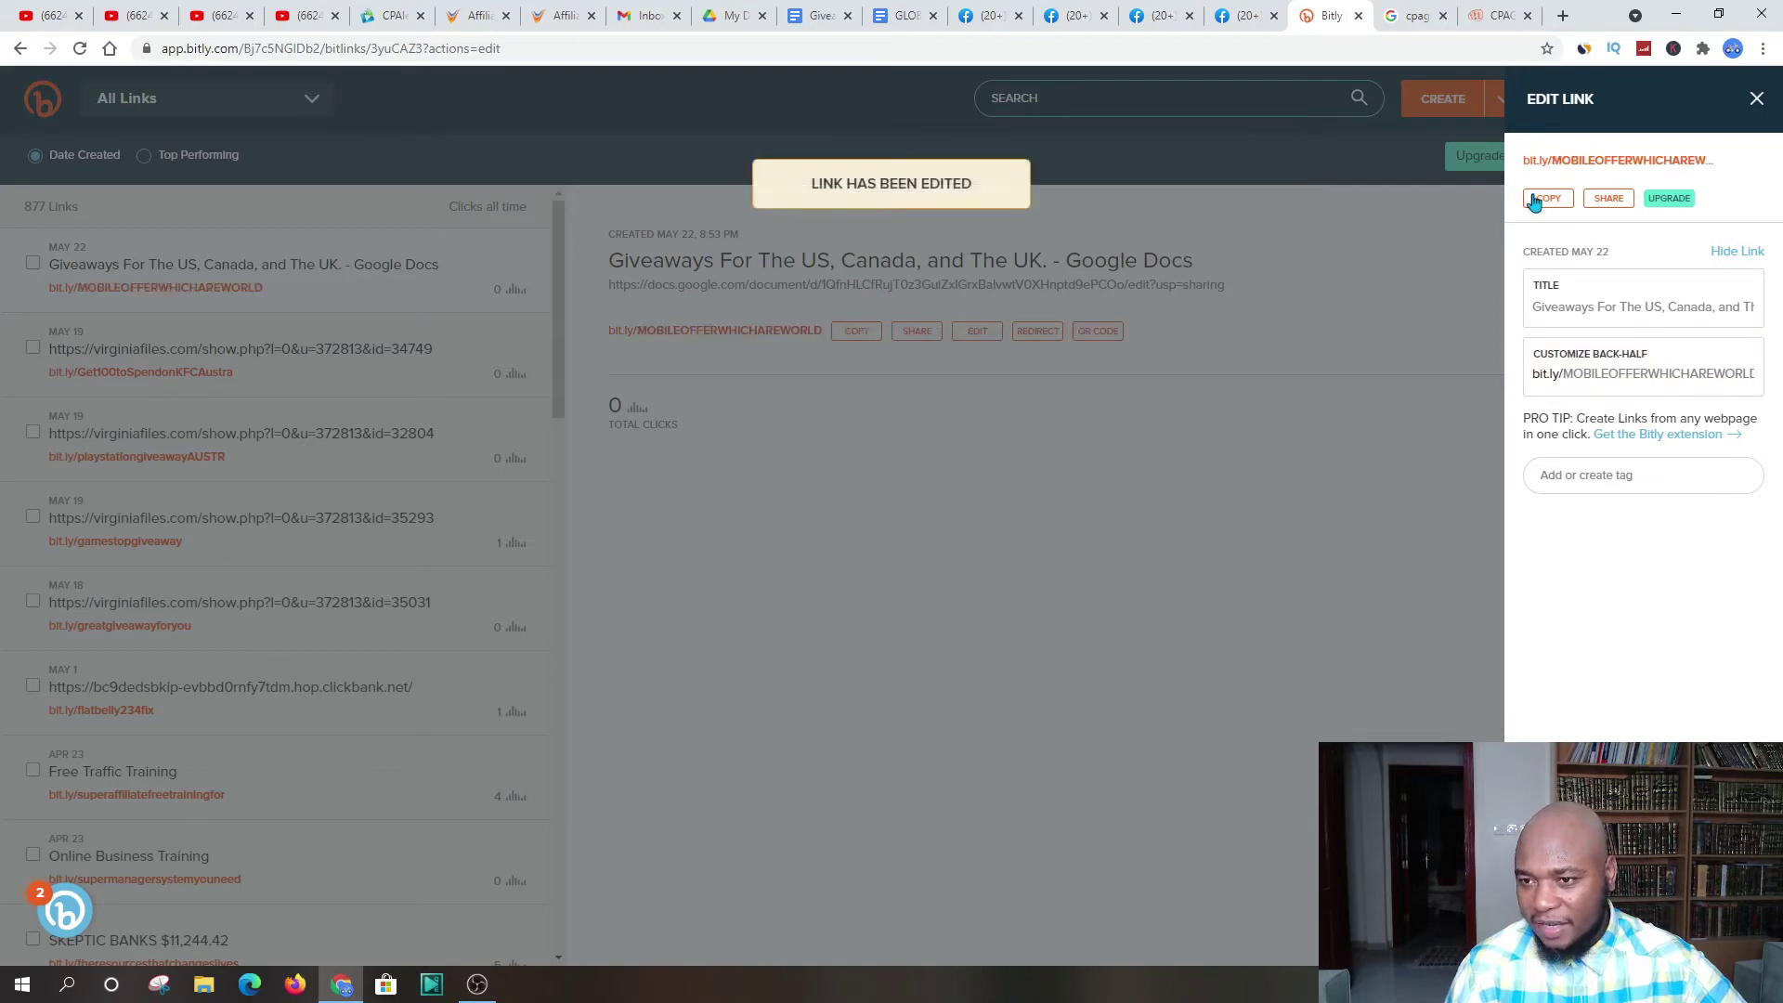
pyautogui.click(1551, 200)
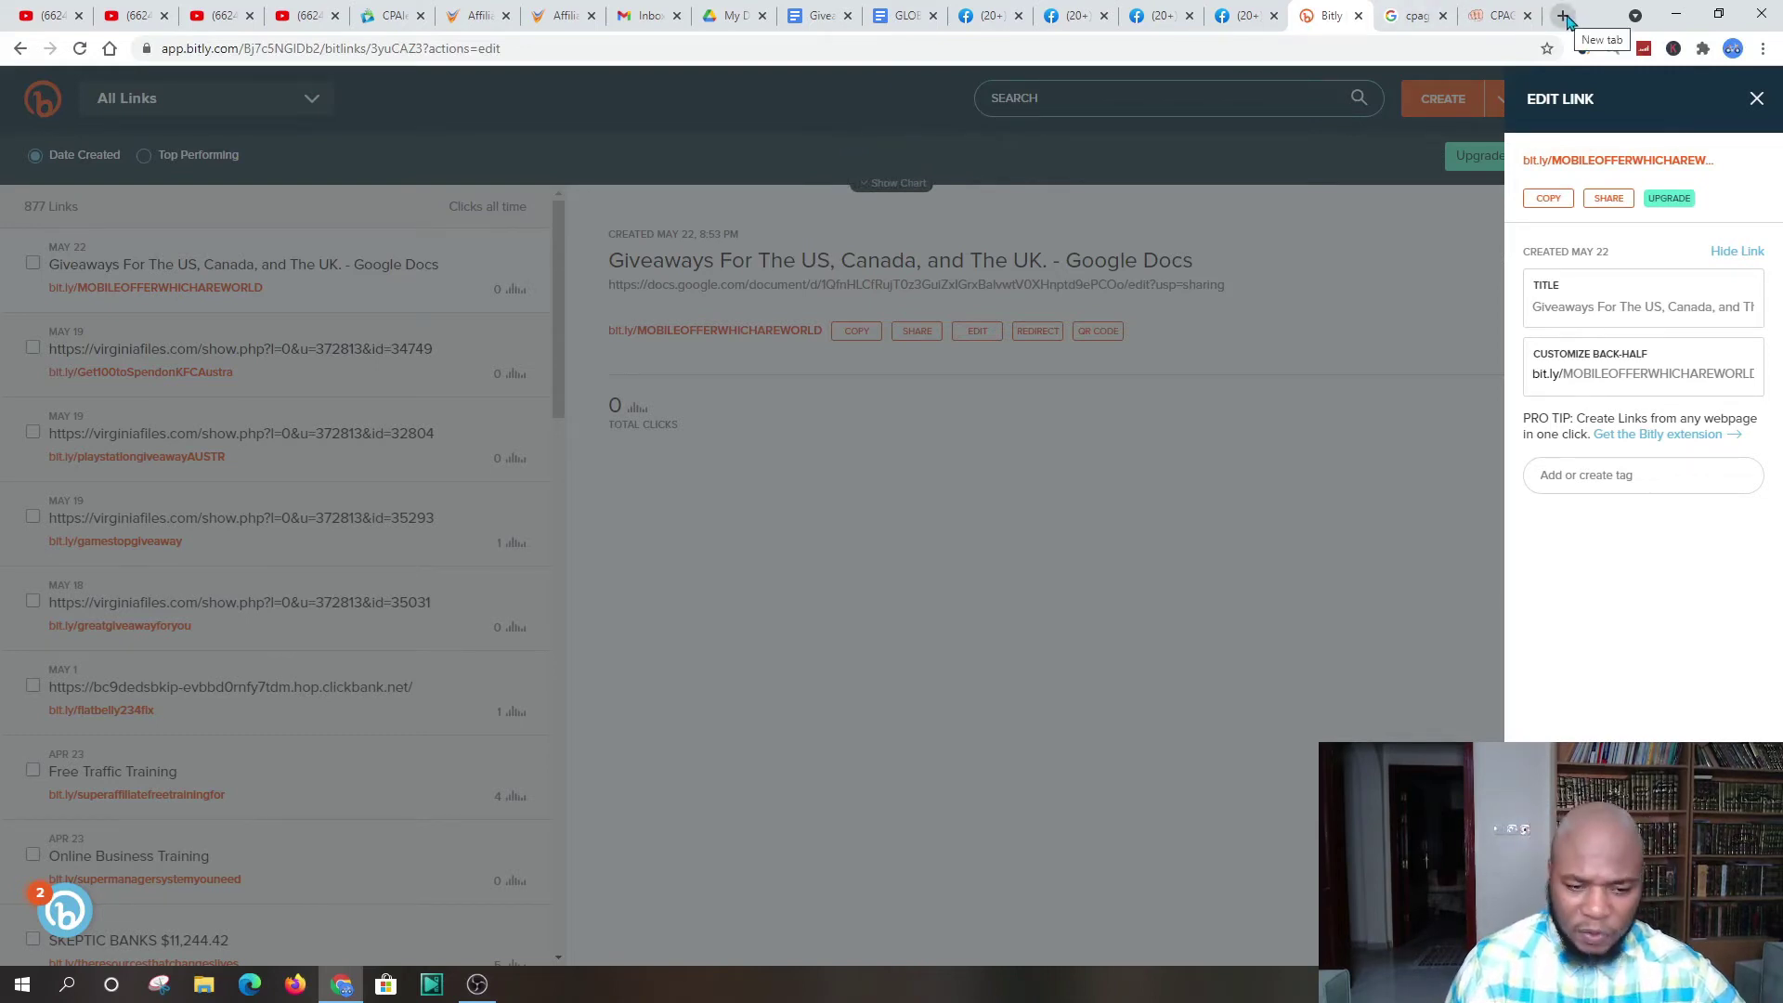
pyautogui.click(1548, 199)
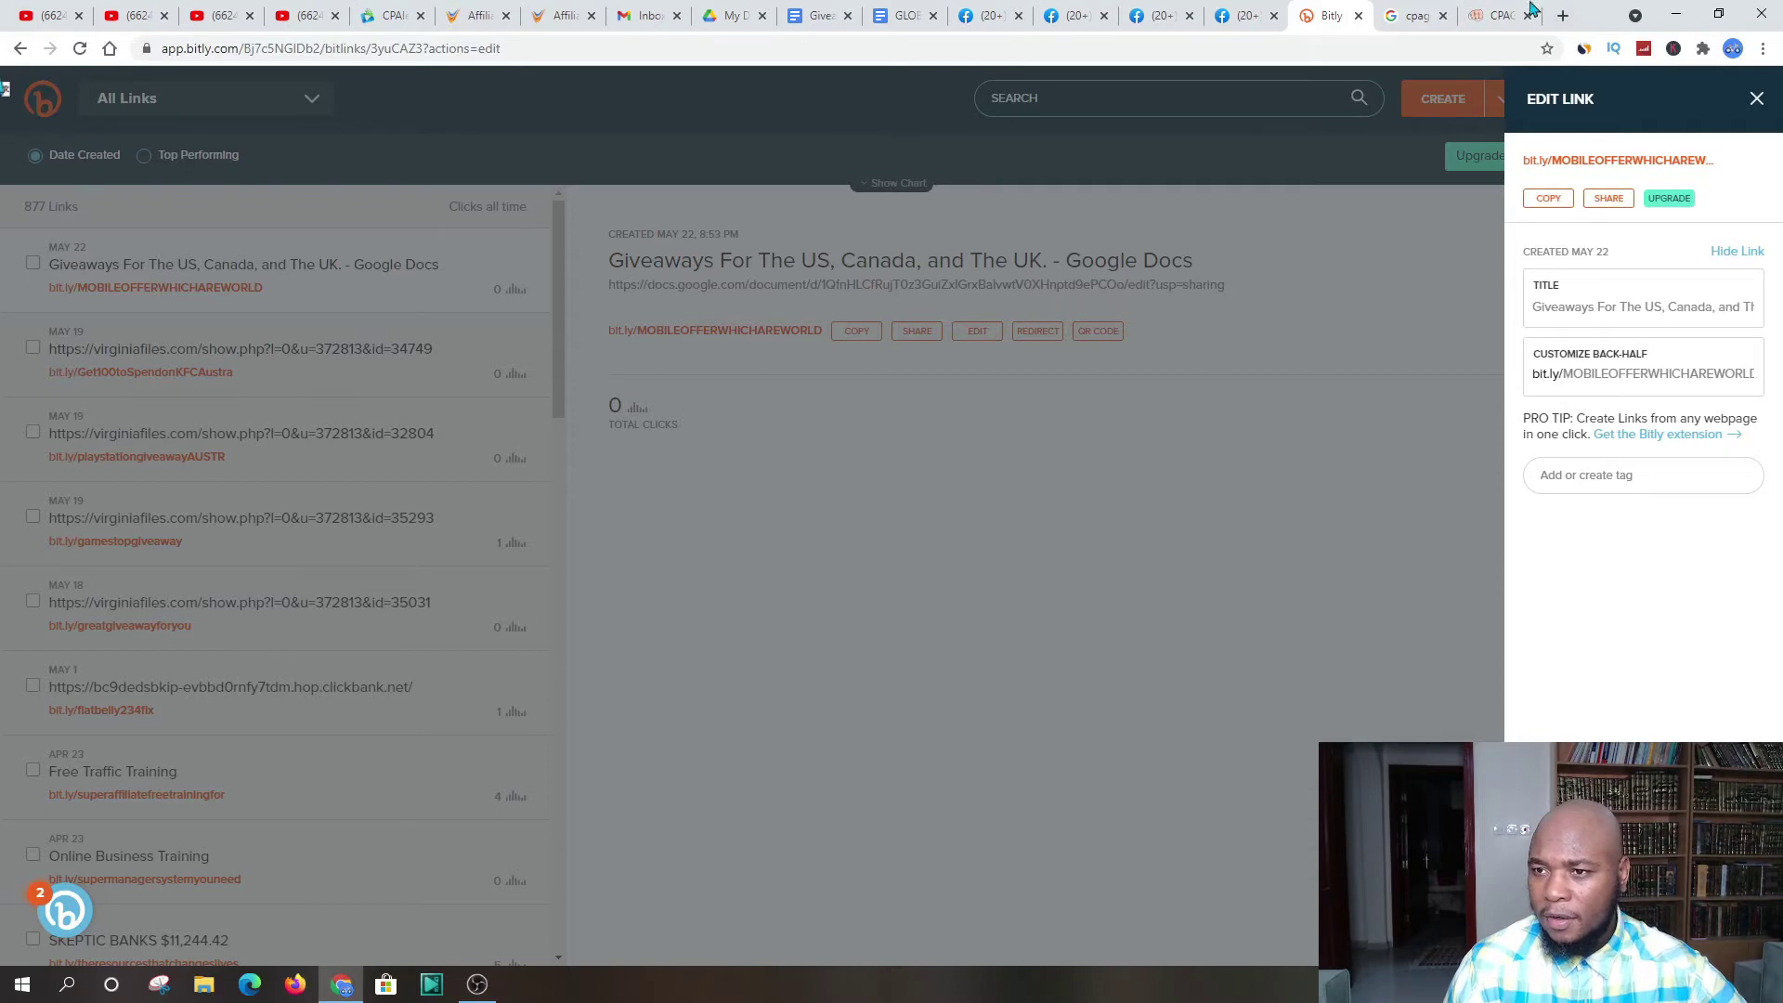
pyautogui.click(1565, 17)
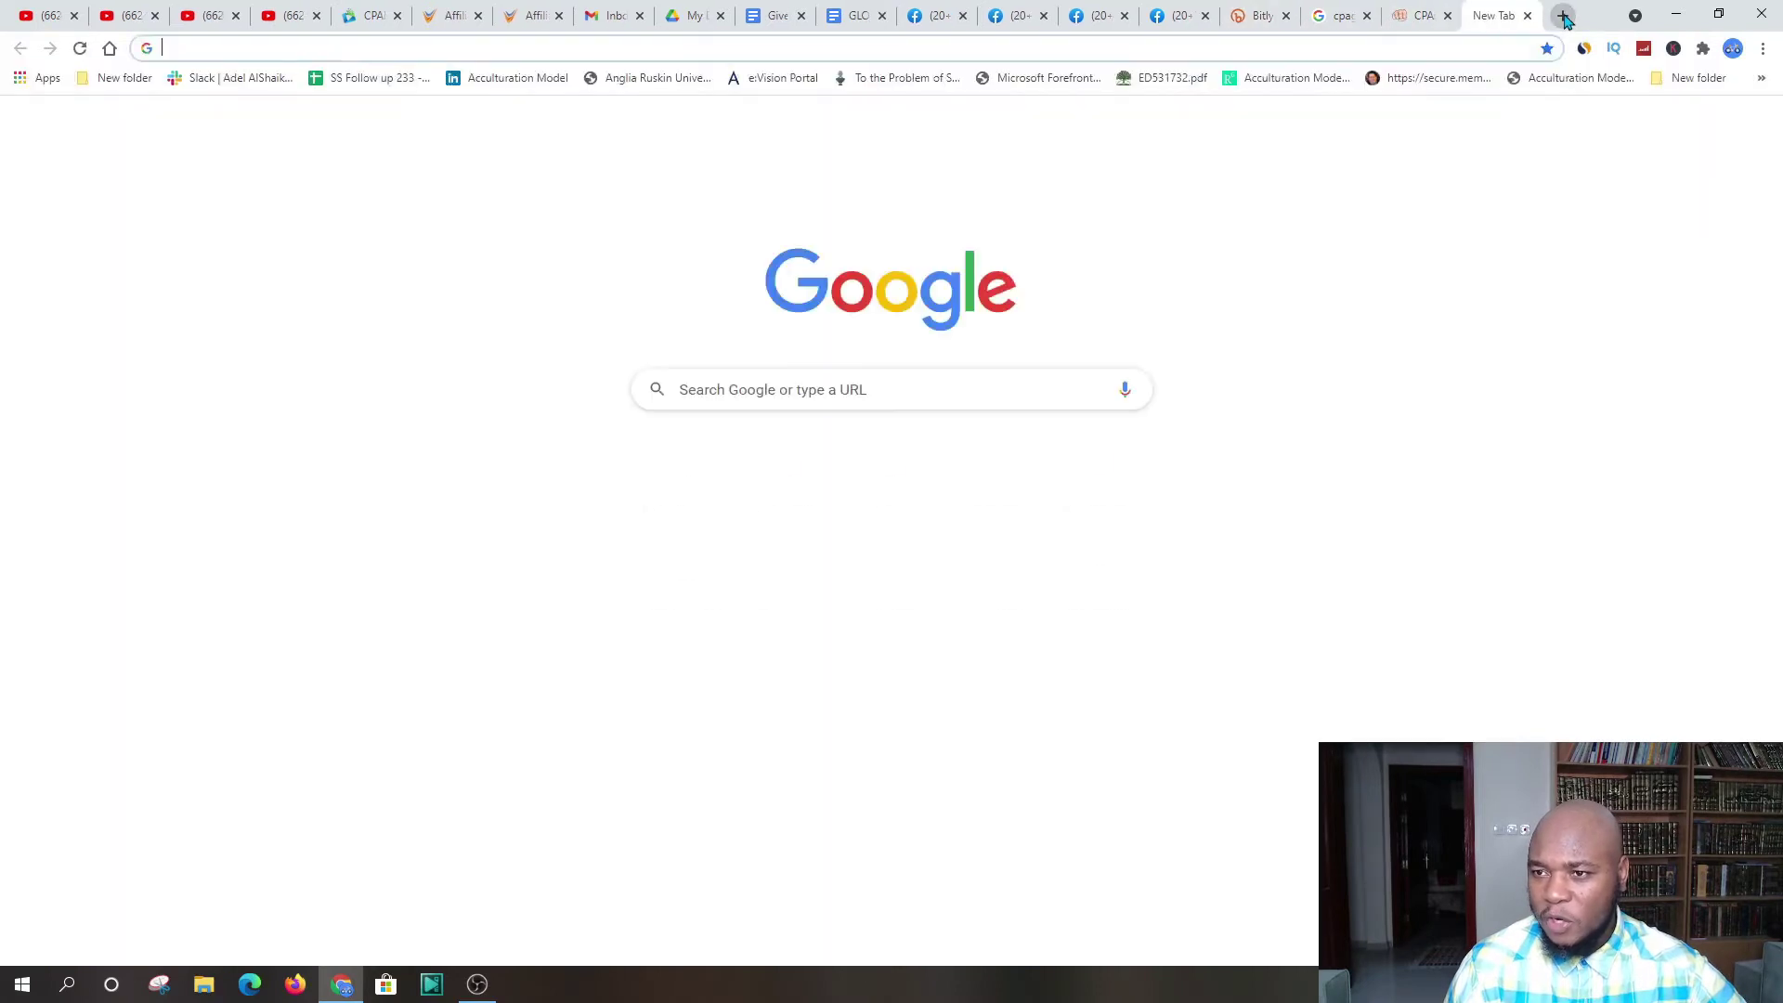
# Step: Load the bit.ly/MOBILEOFFERWHICHAREWORLD short link in a new incognito window
pyautogui.click(1764, 51)
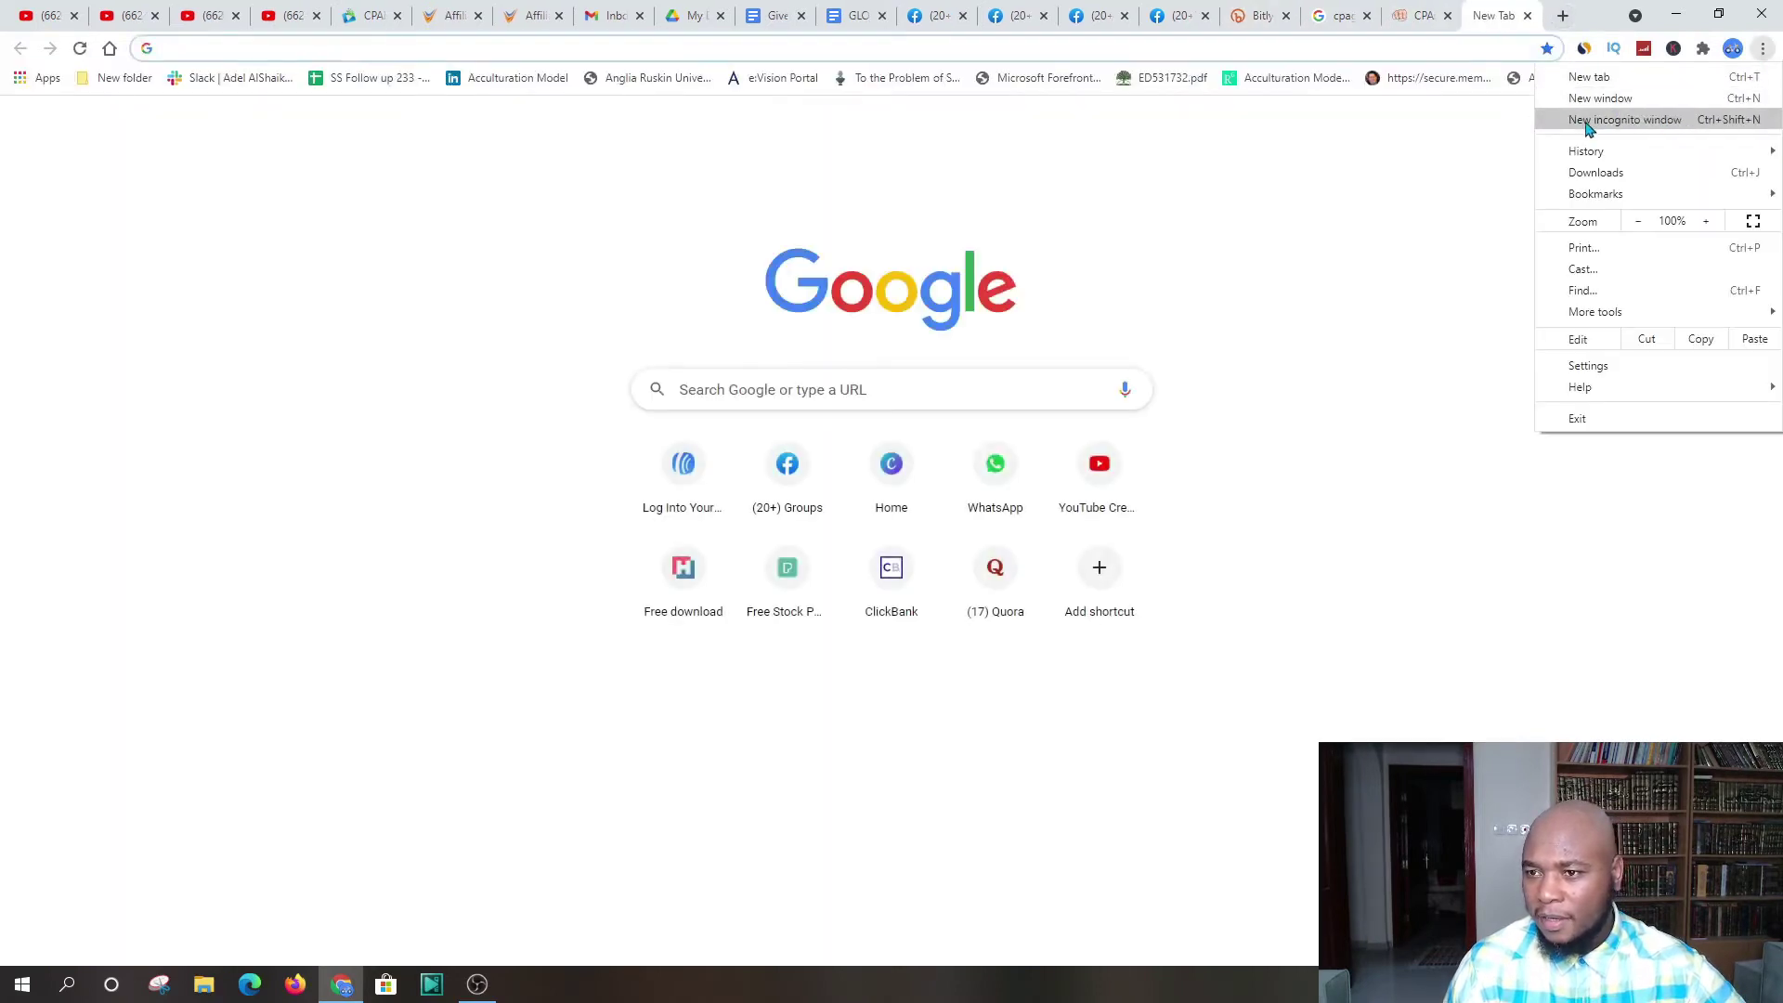
pyautogui.click(1692, 122)
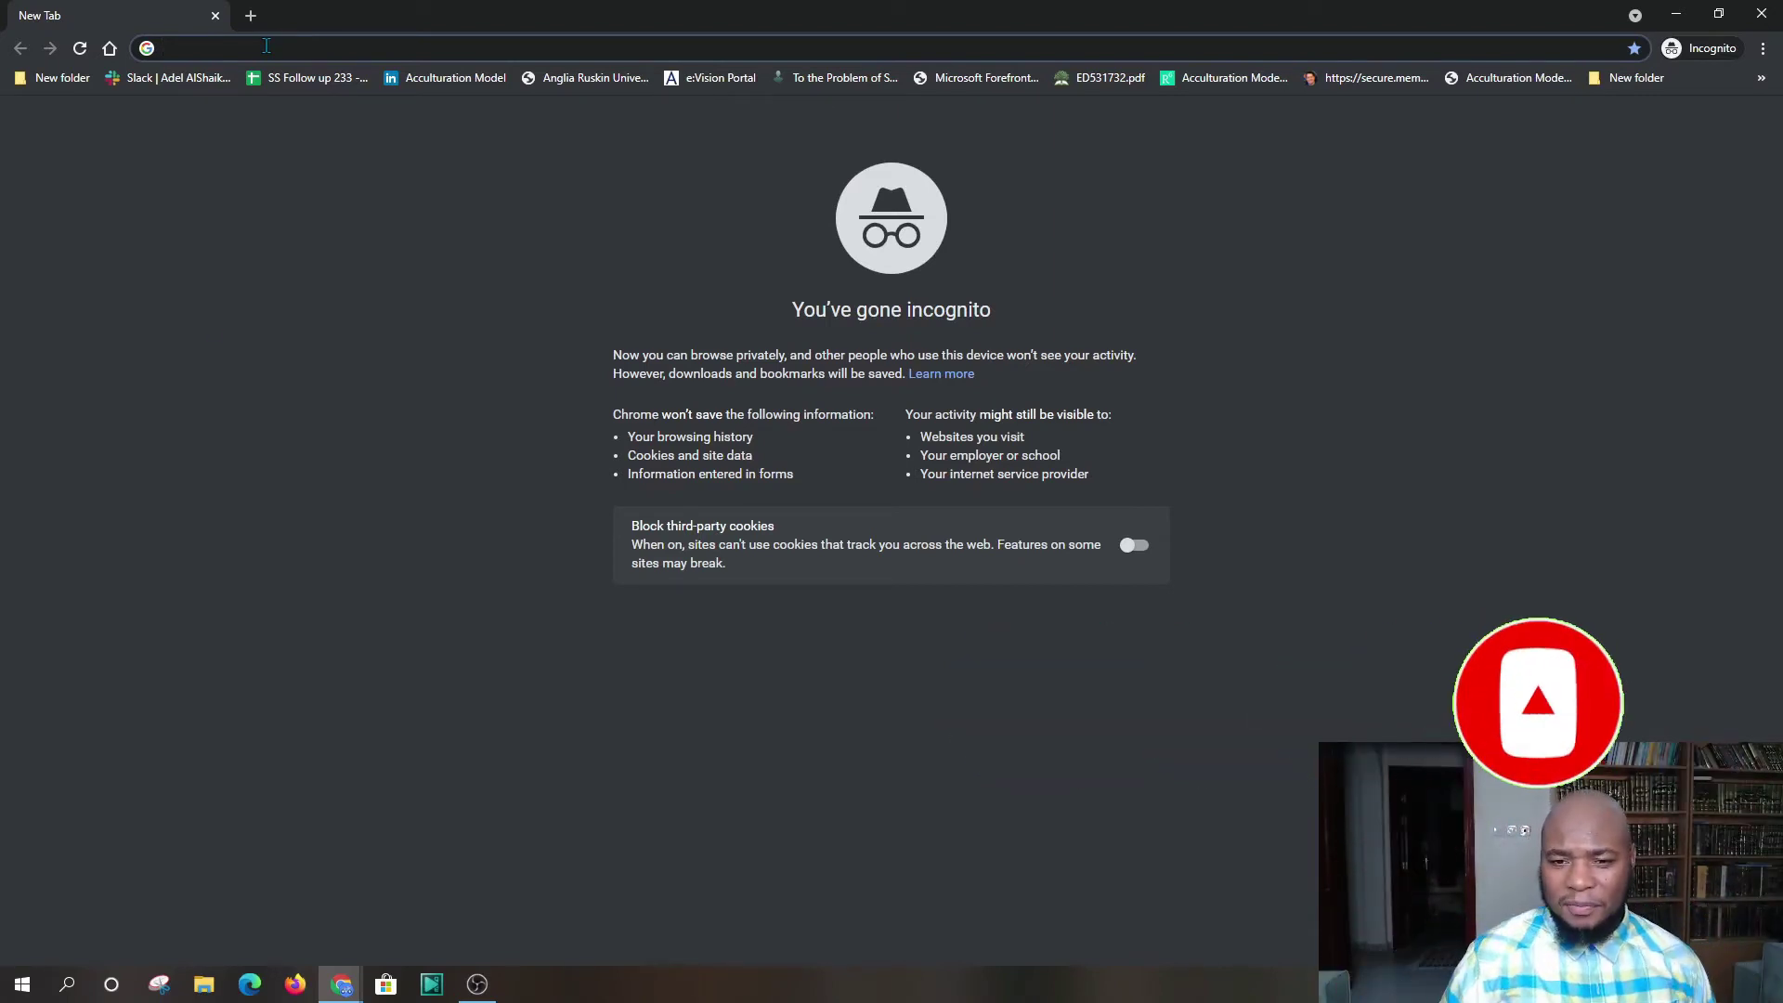
pyautogui.rightClick(201, 46)
pyautogui.click(278, 169)
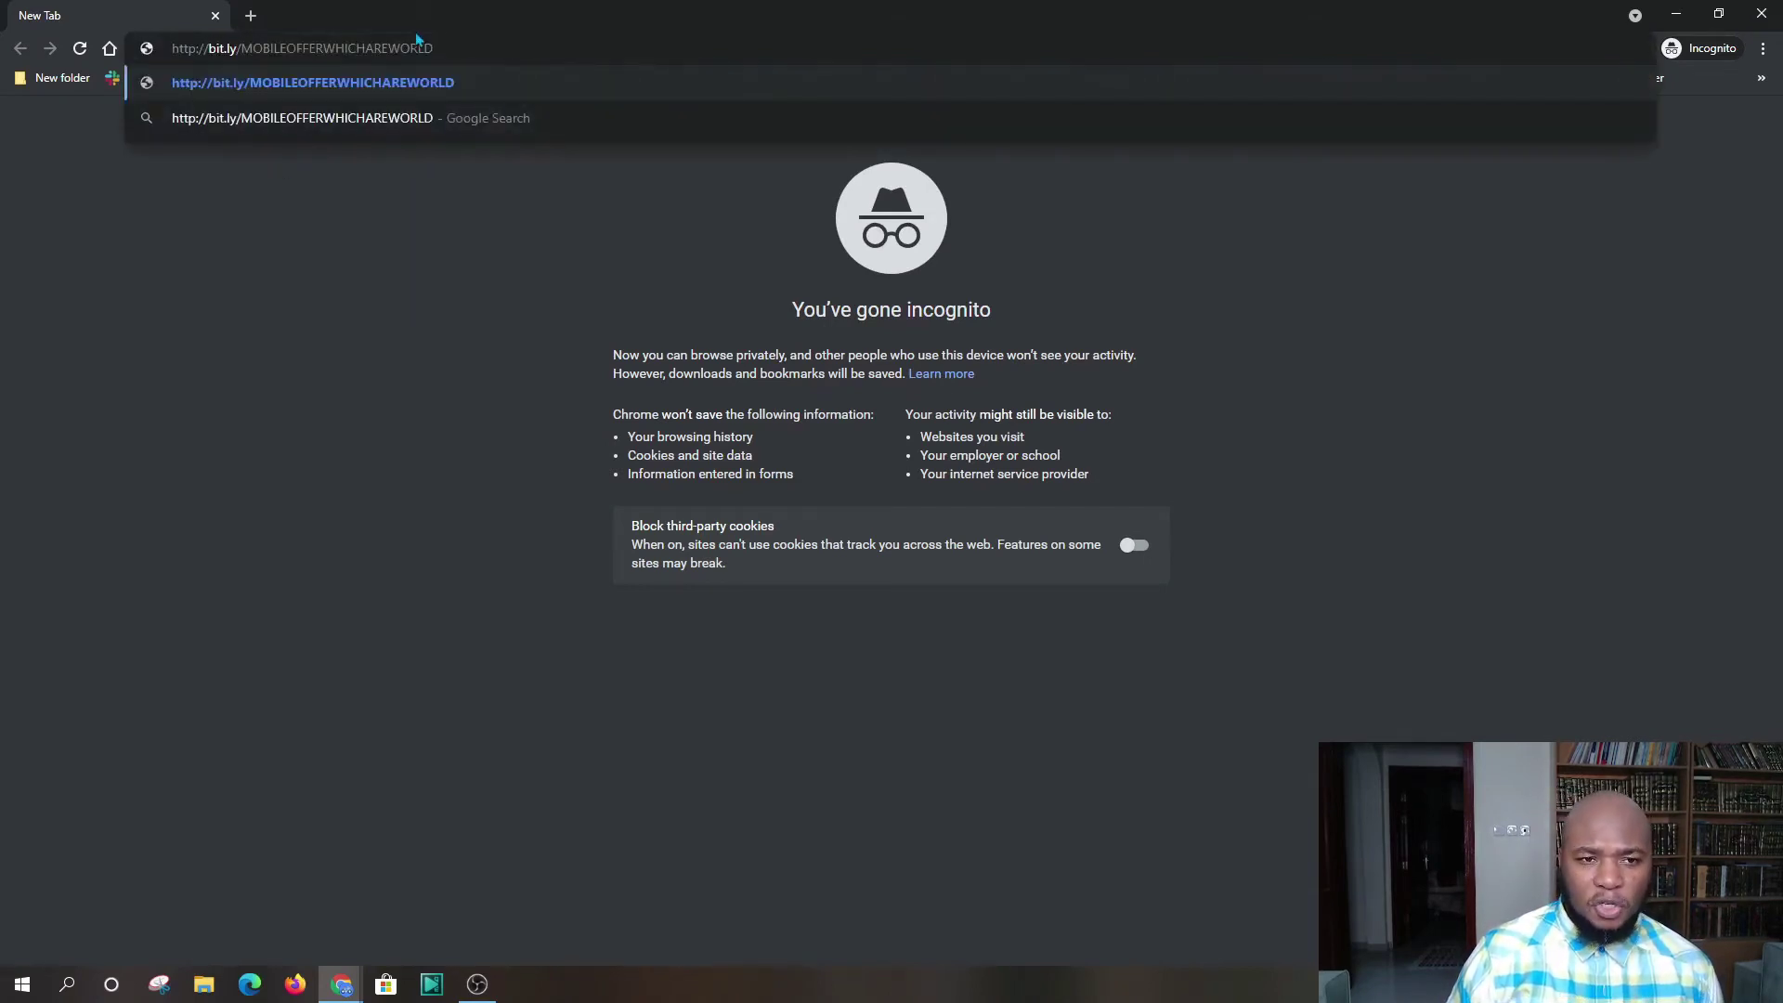
pyautogui.press('Return')
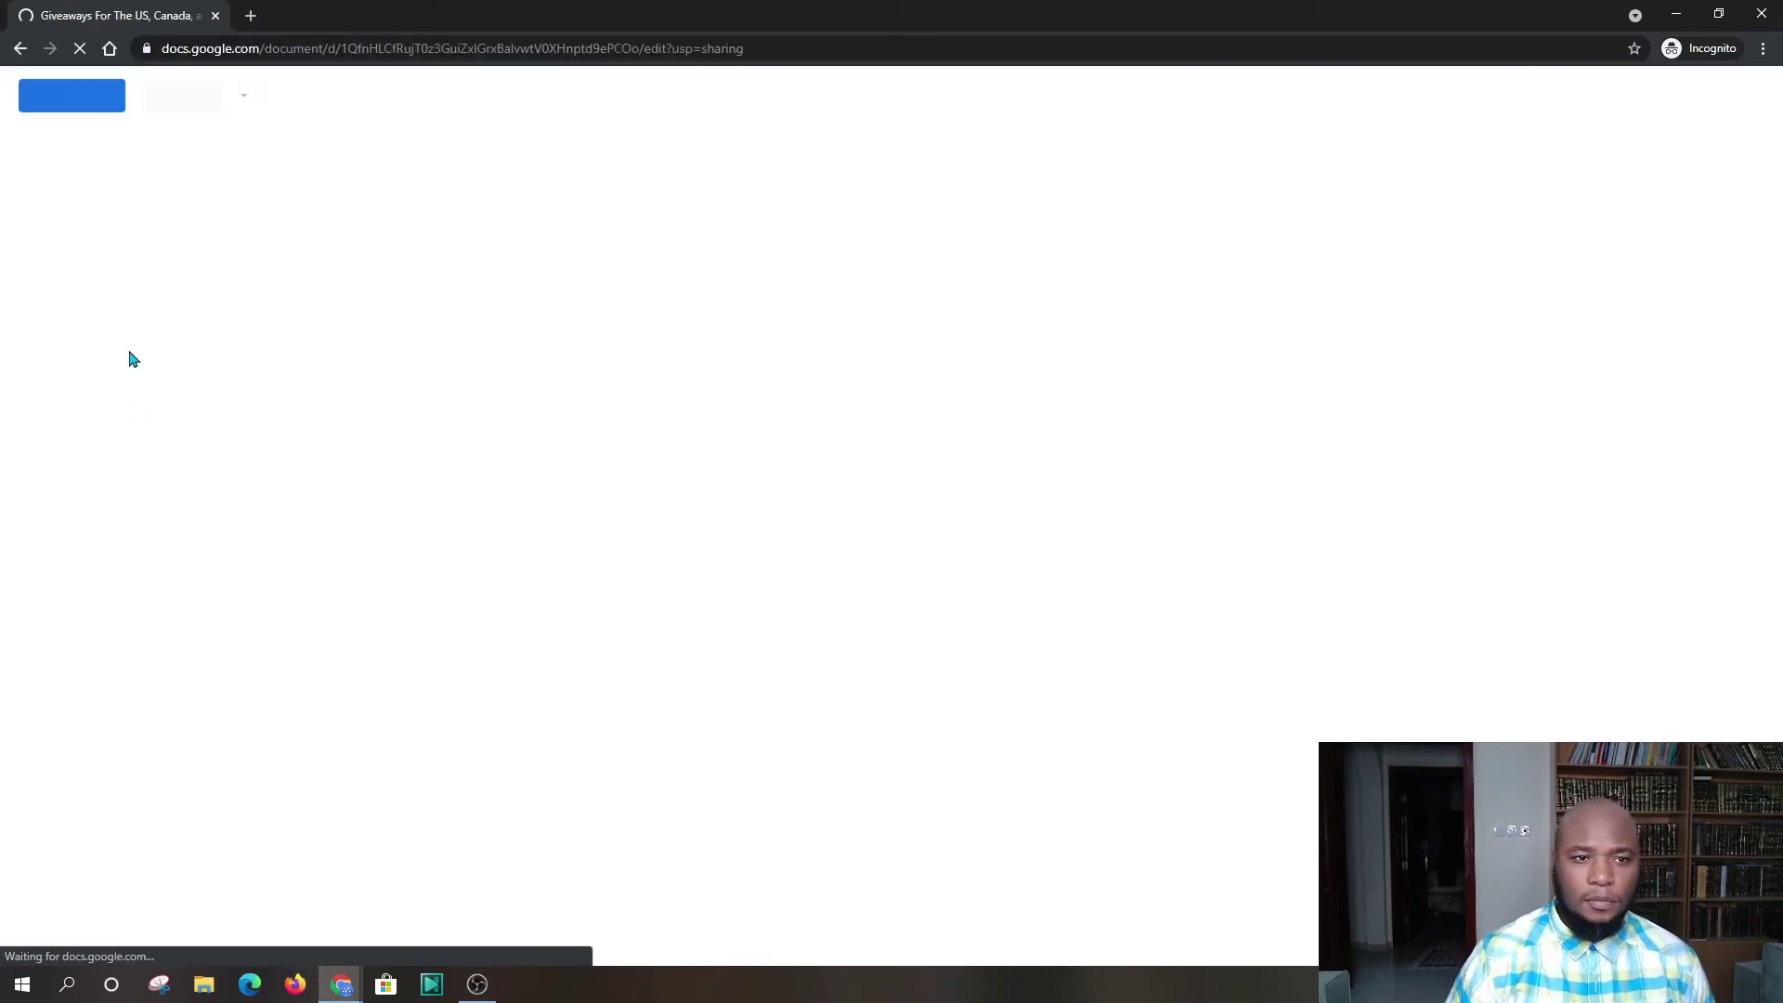
# Step: Test the PS5 giveaway short link, close its failed page, and minimize the incognito window
pyautogui.scroll(-8, 966, 348)
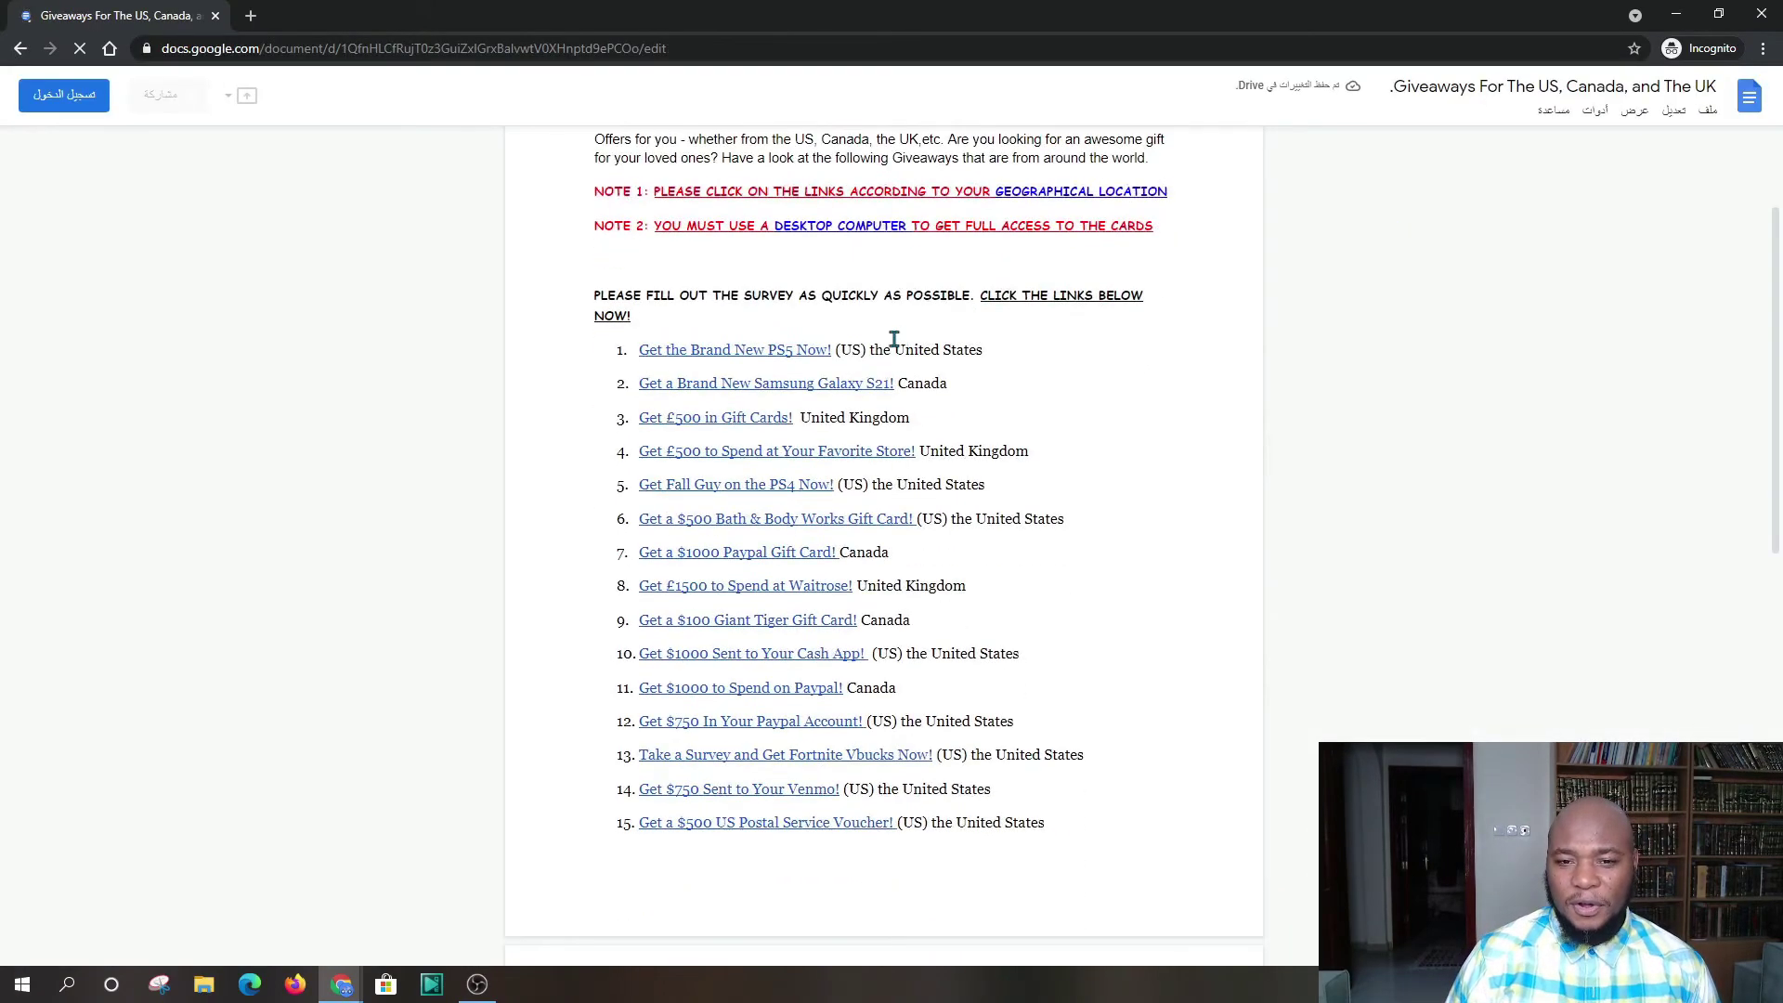
pyautogui.scroll(10, 1029, 647)
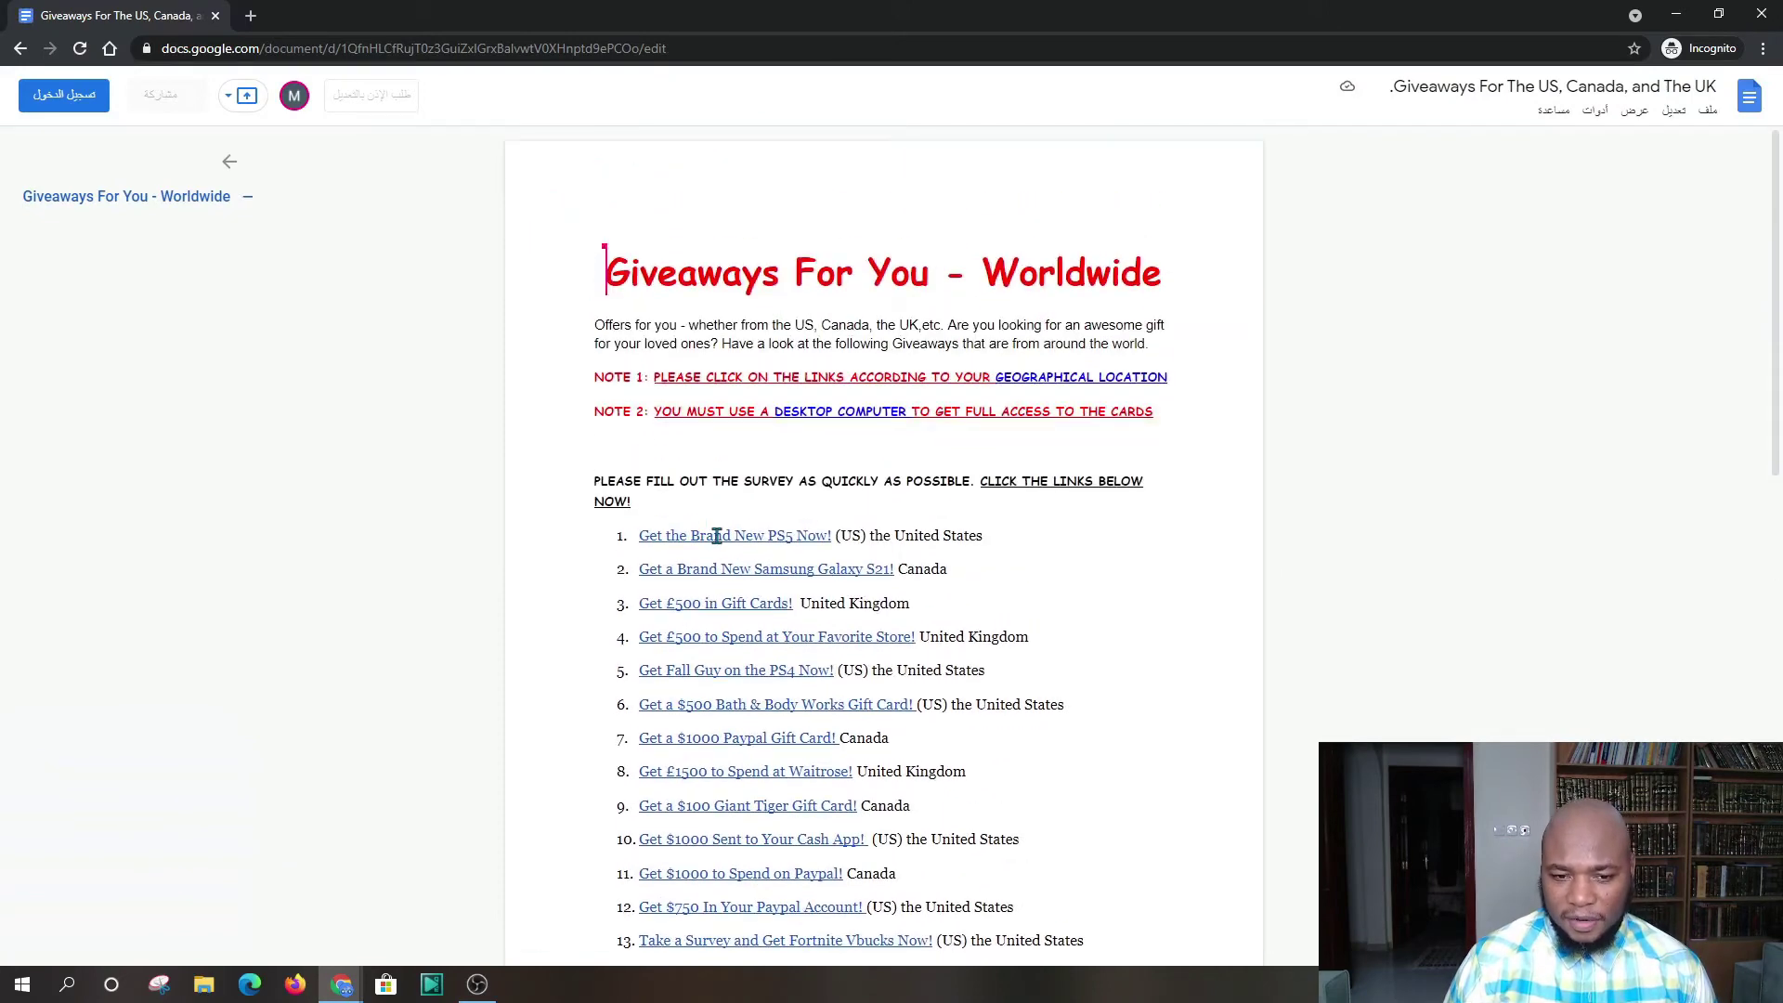
pyautogui.click(716, 537)
pyautogui.click(1134, 556)
pyautogui.click(697, 537)
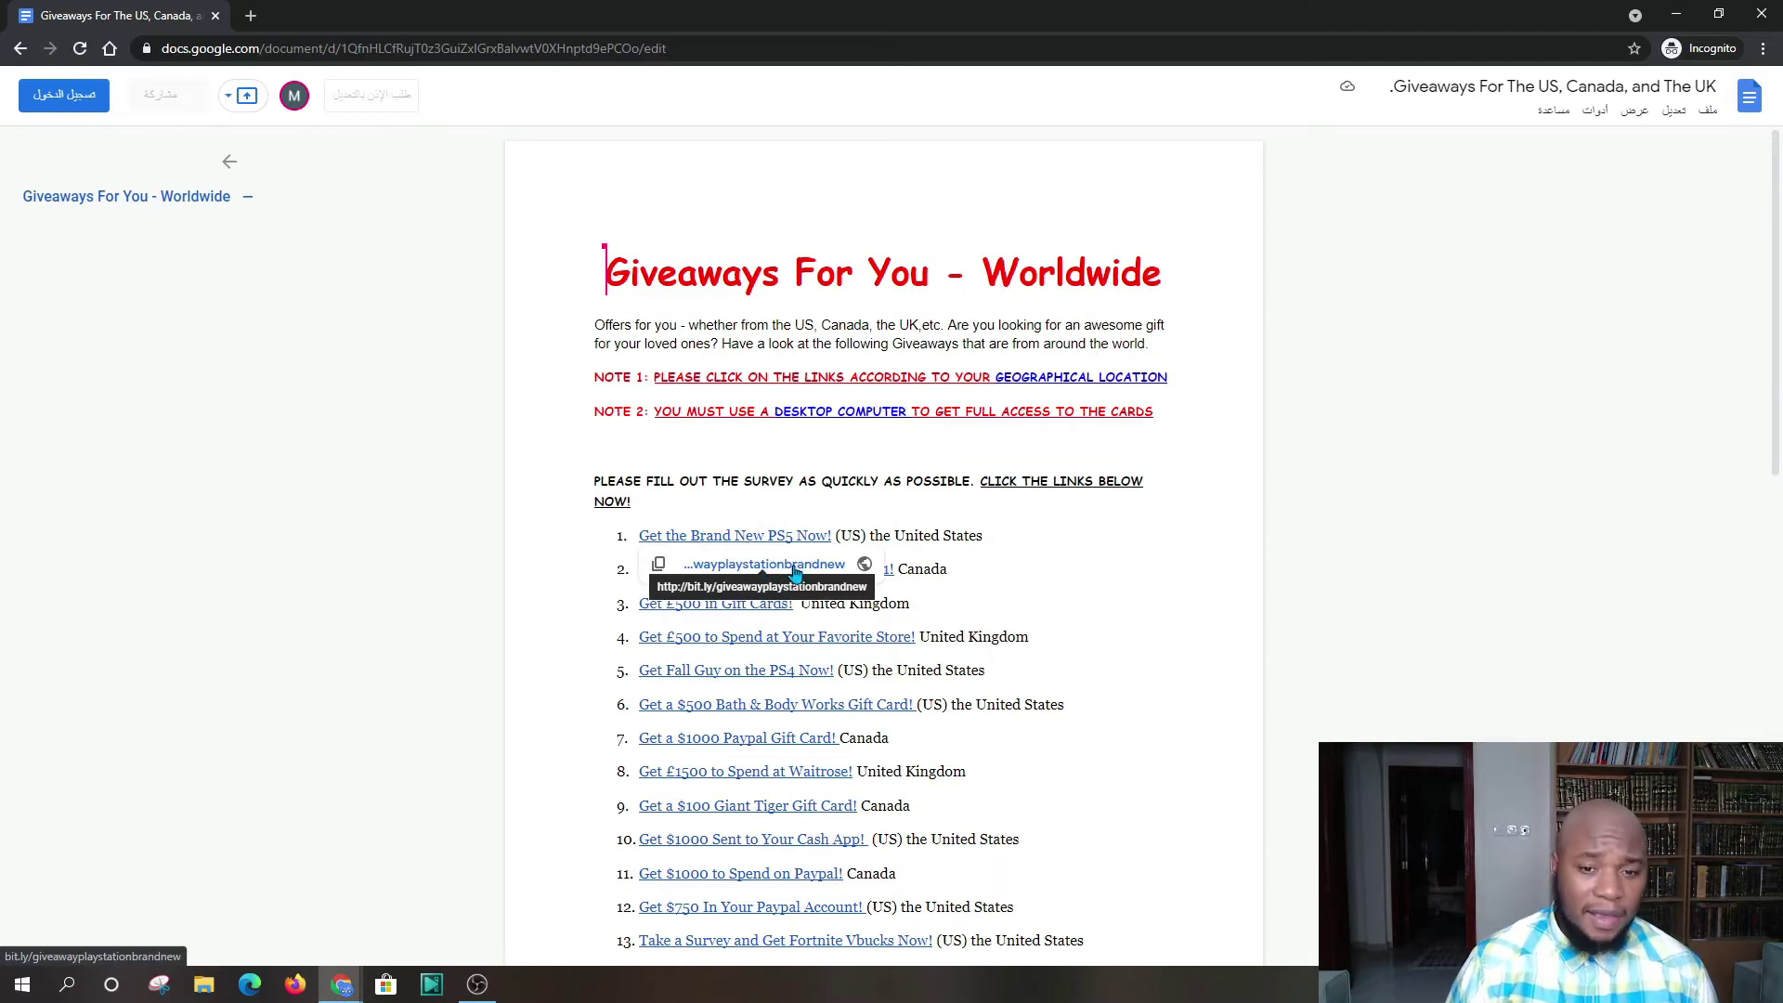
pyautogui.click(795, 573)
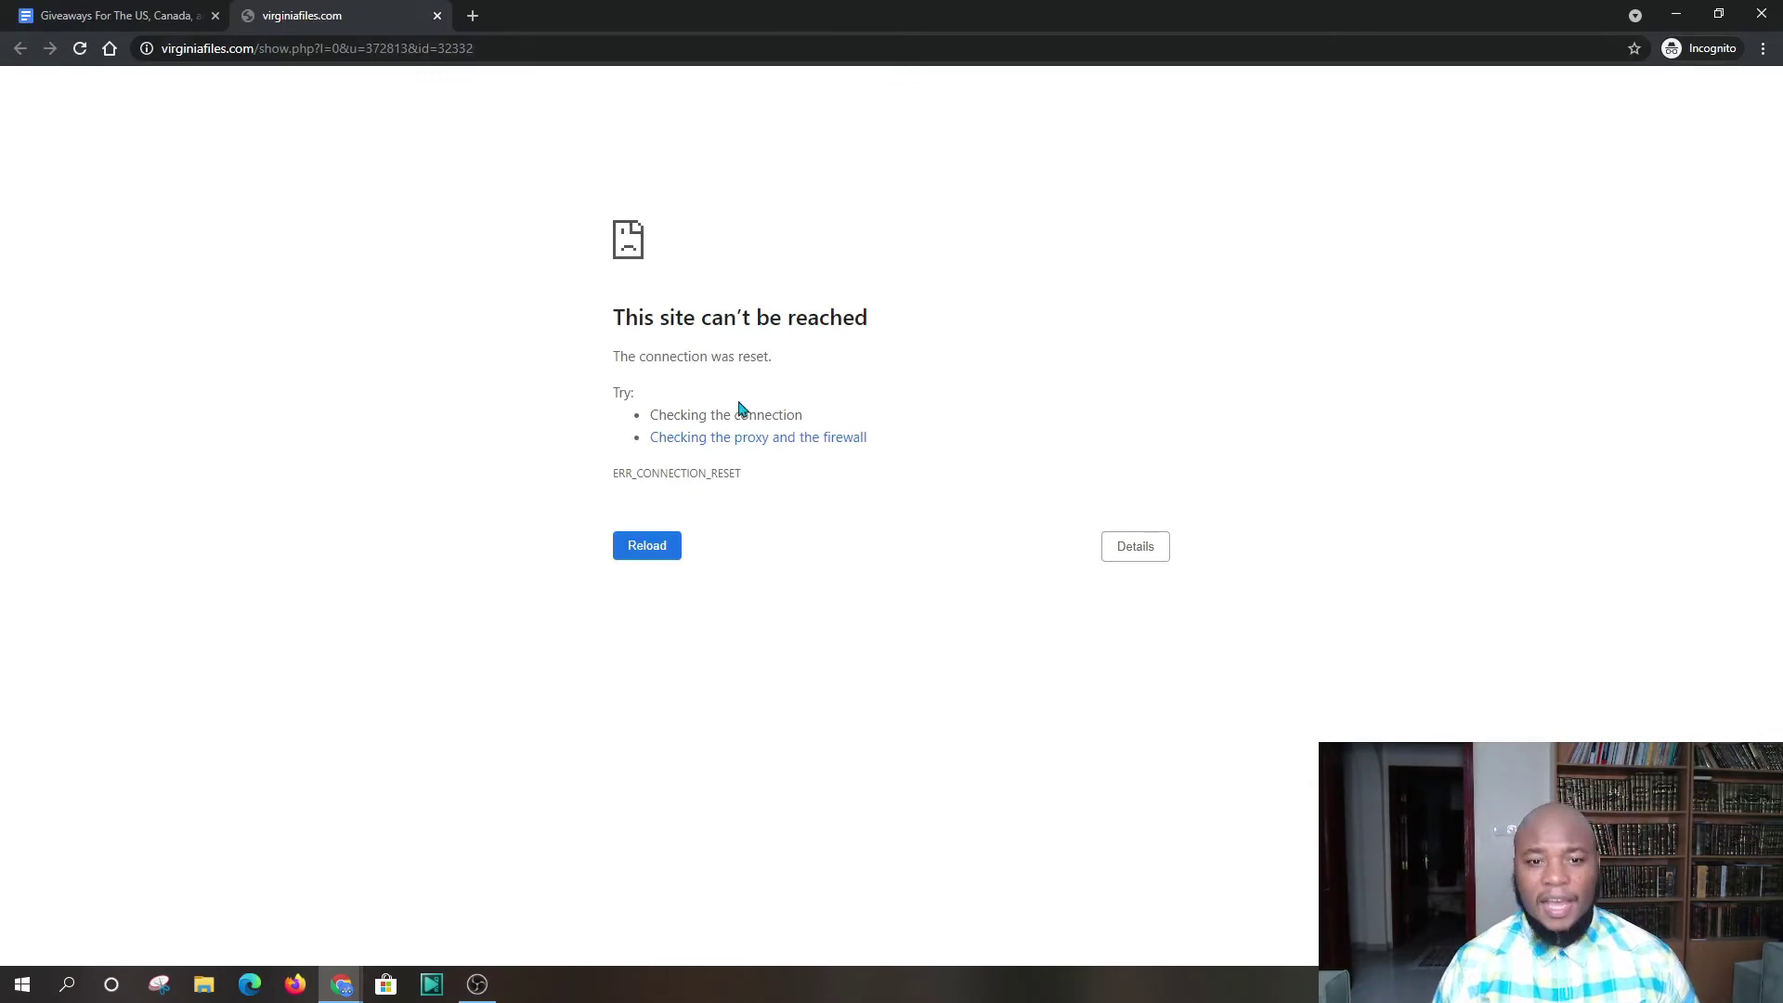
pyautogui.click(437, 16)
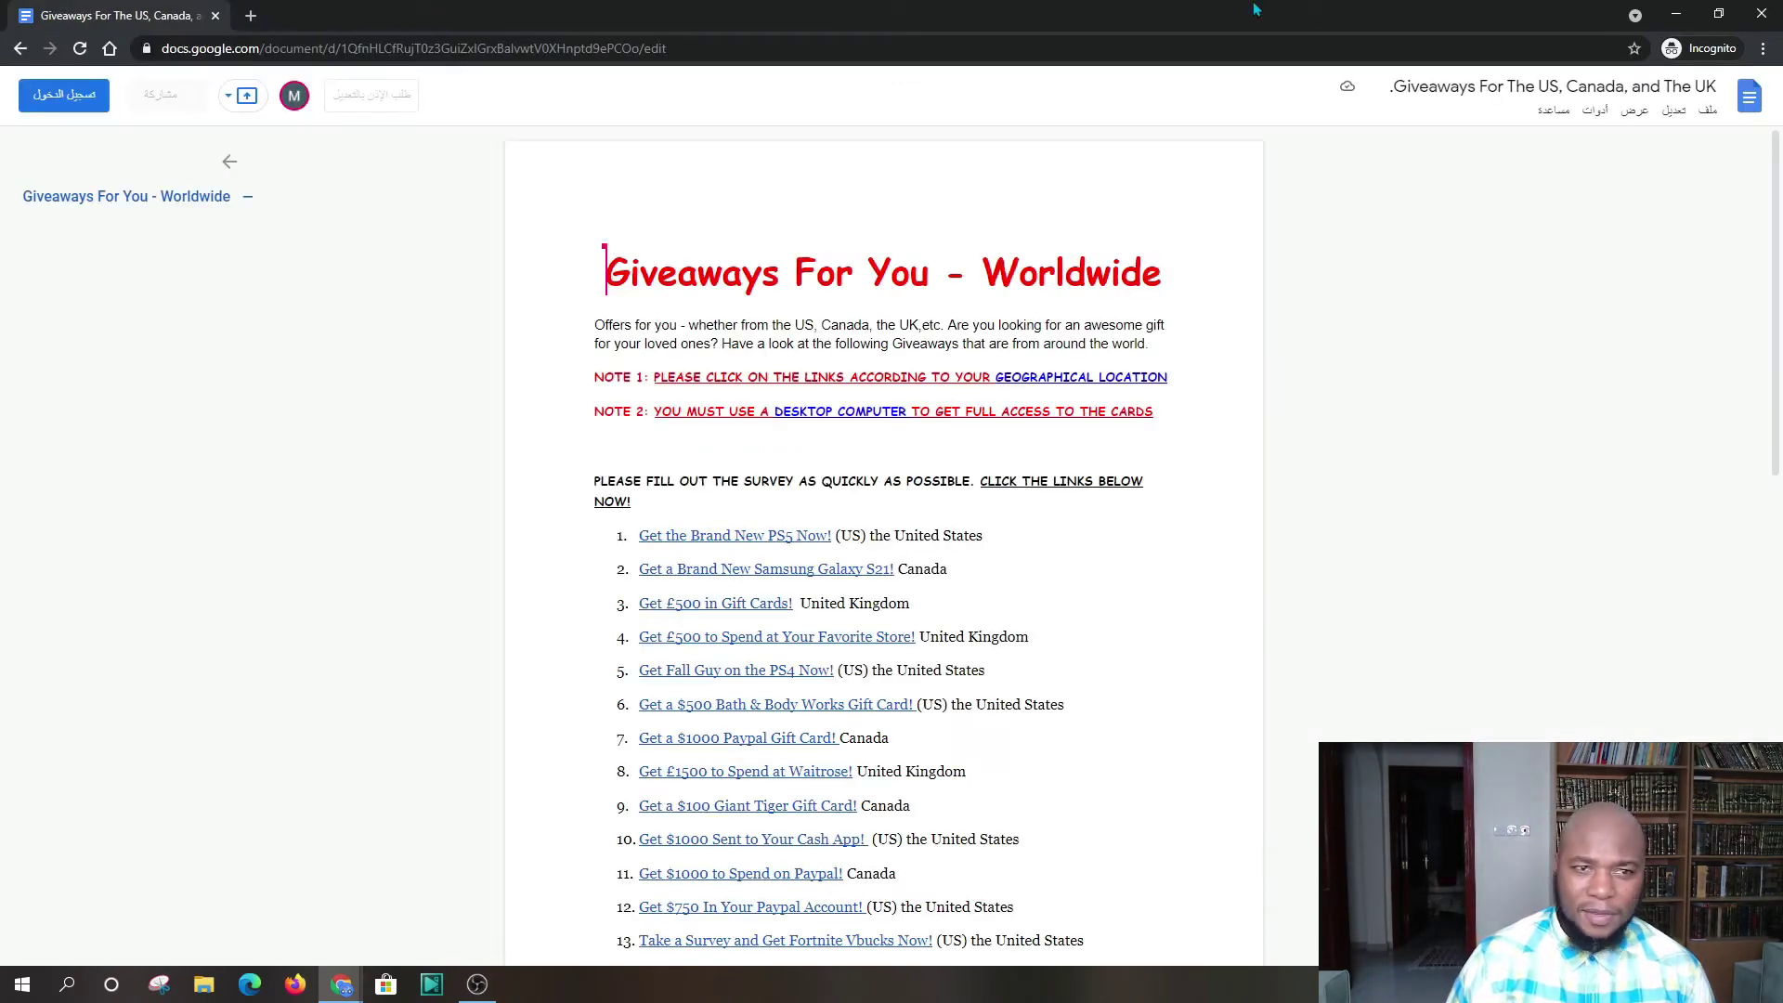
pyautogui.click(1677, 13)
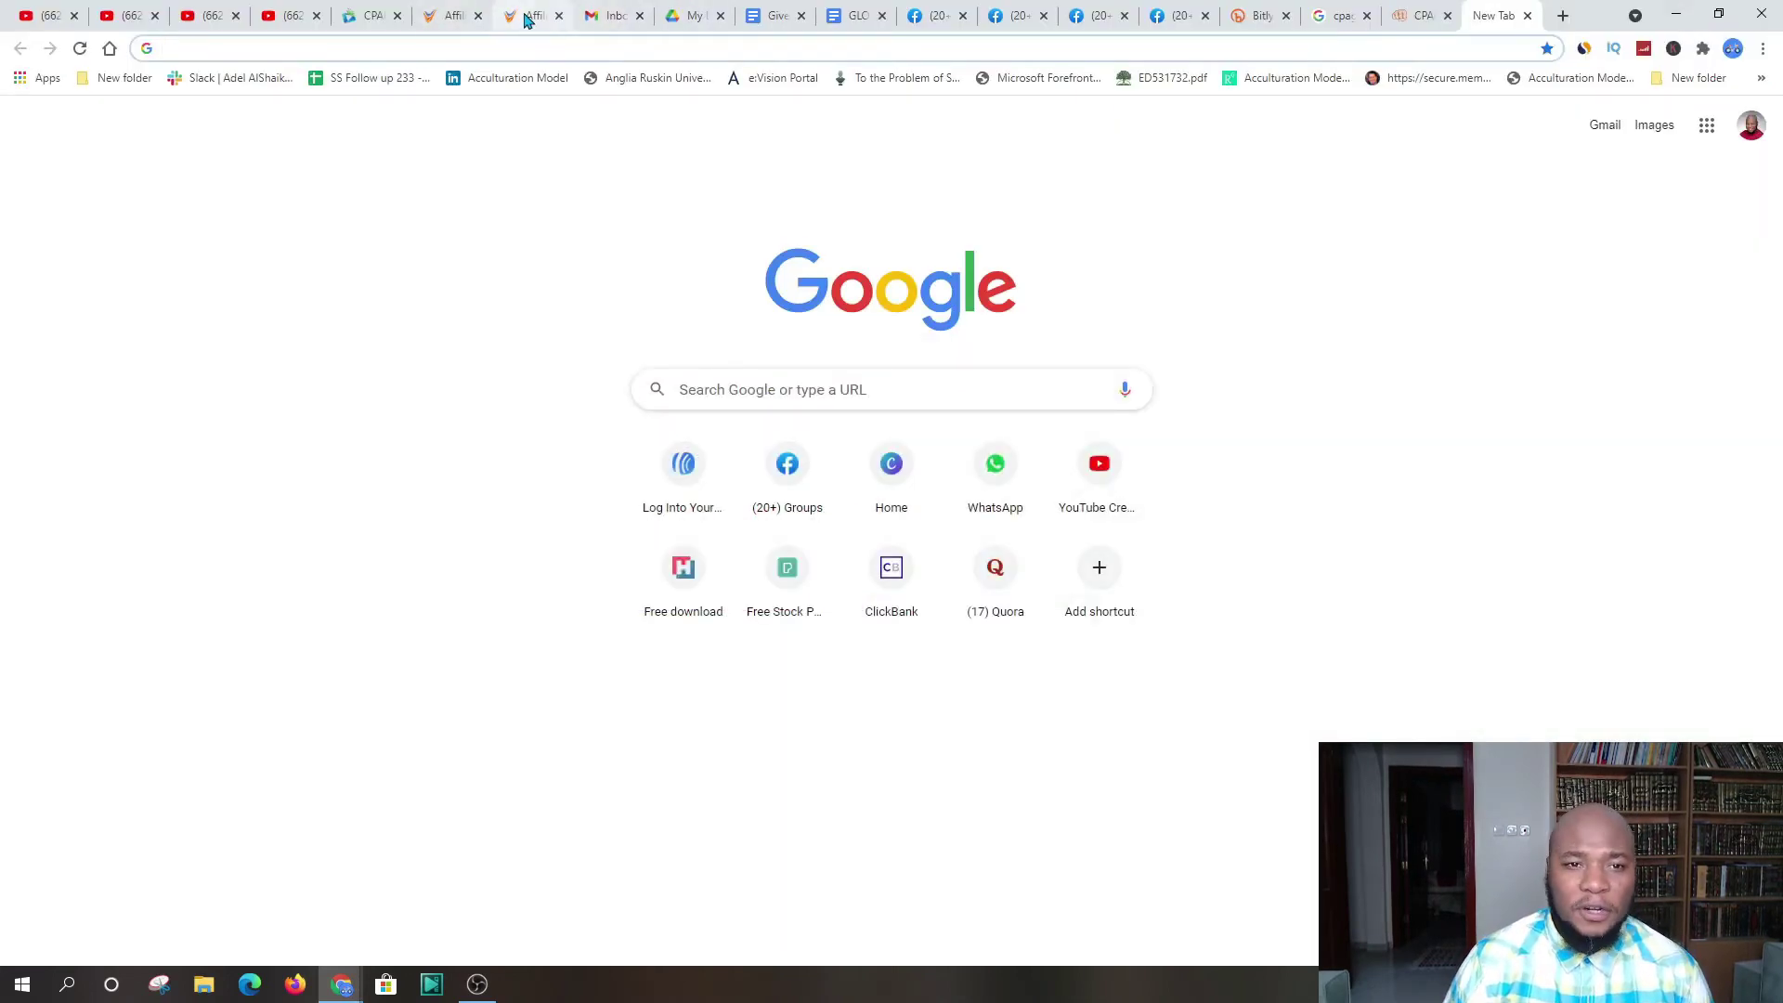
# Step: Compare the Giveaways For You - Worldwide and GLOBAL GIVEAWAYS FOR YOU documents, then go to Facebook
pyautogui.click(780, 15)
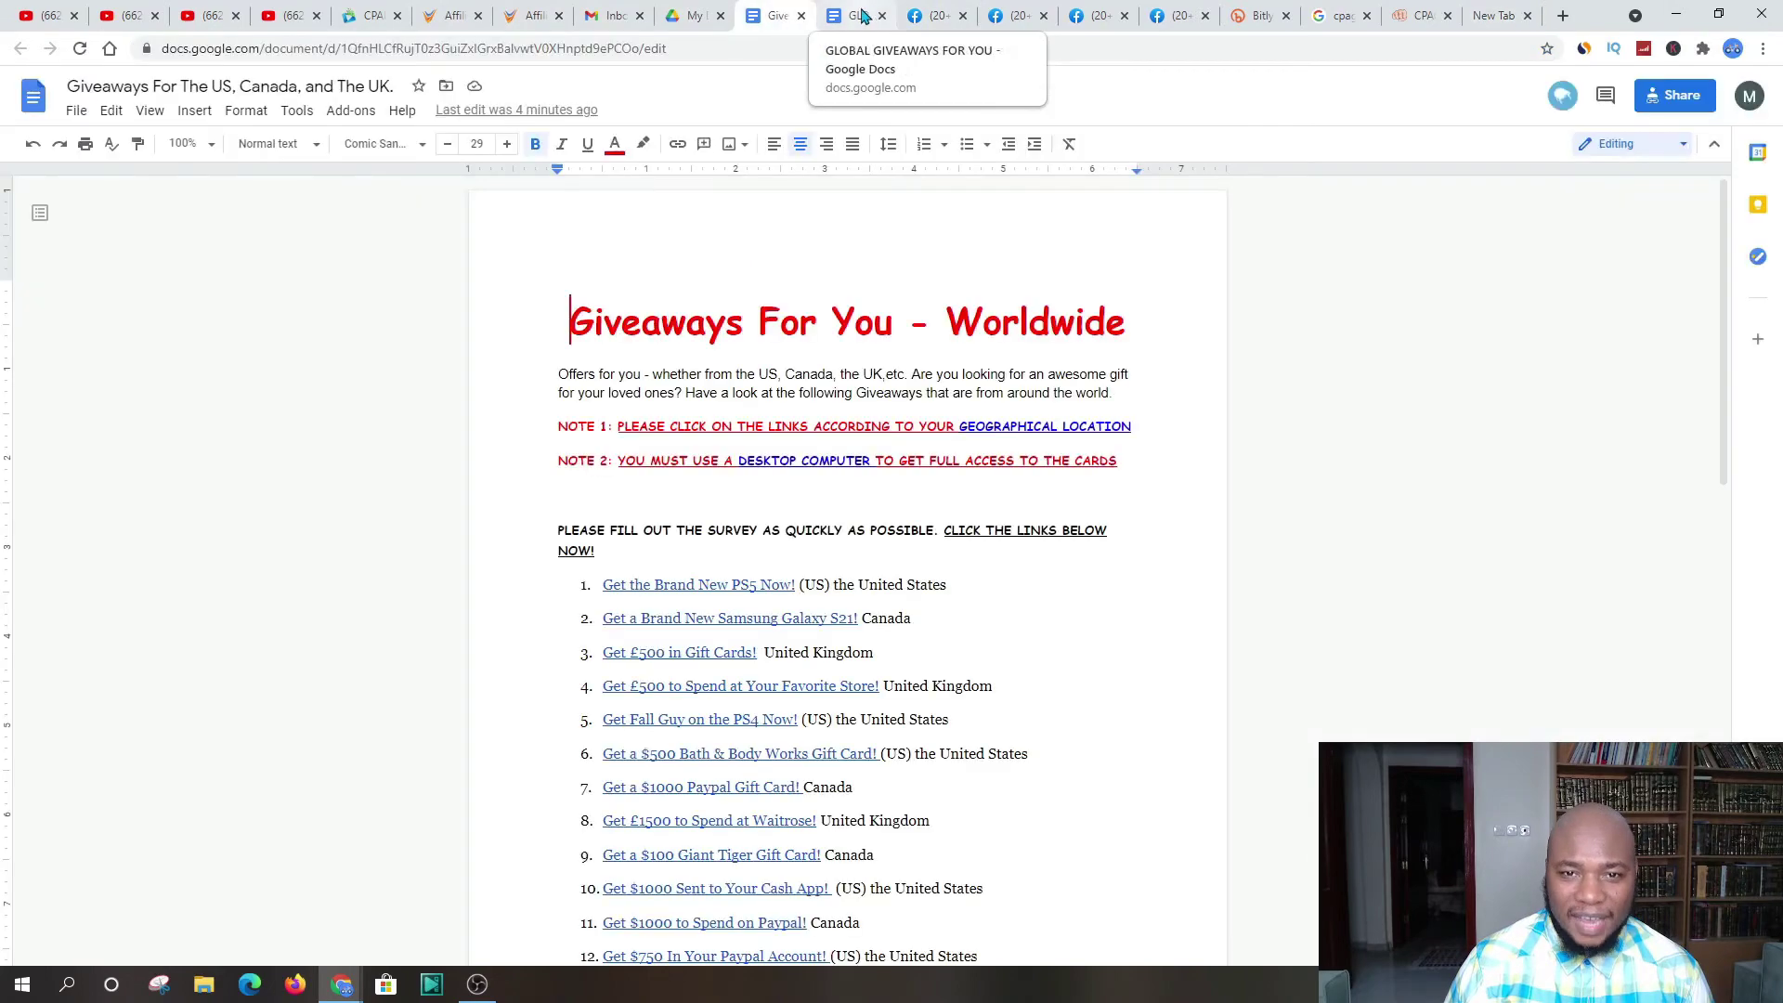
pyautogui.scroll(-4, 695, 480)
pyautogui.scroll(-4, 702, 520)
pyautogui.scroll(8, 966, 445)
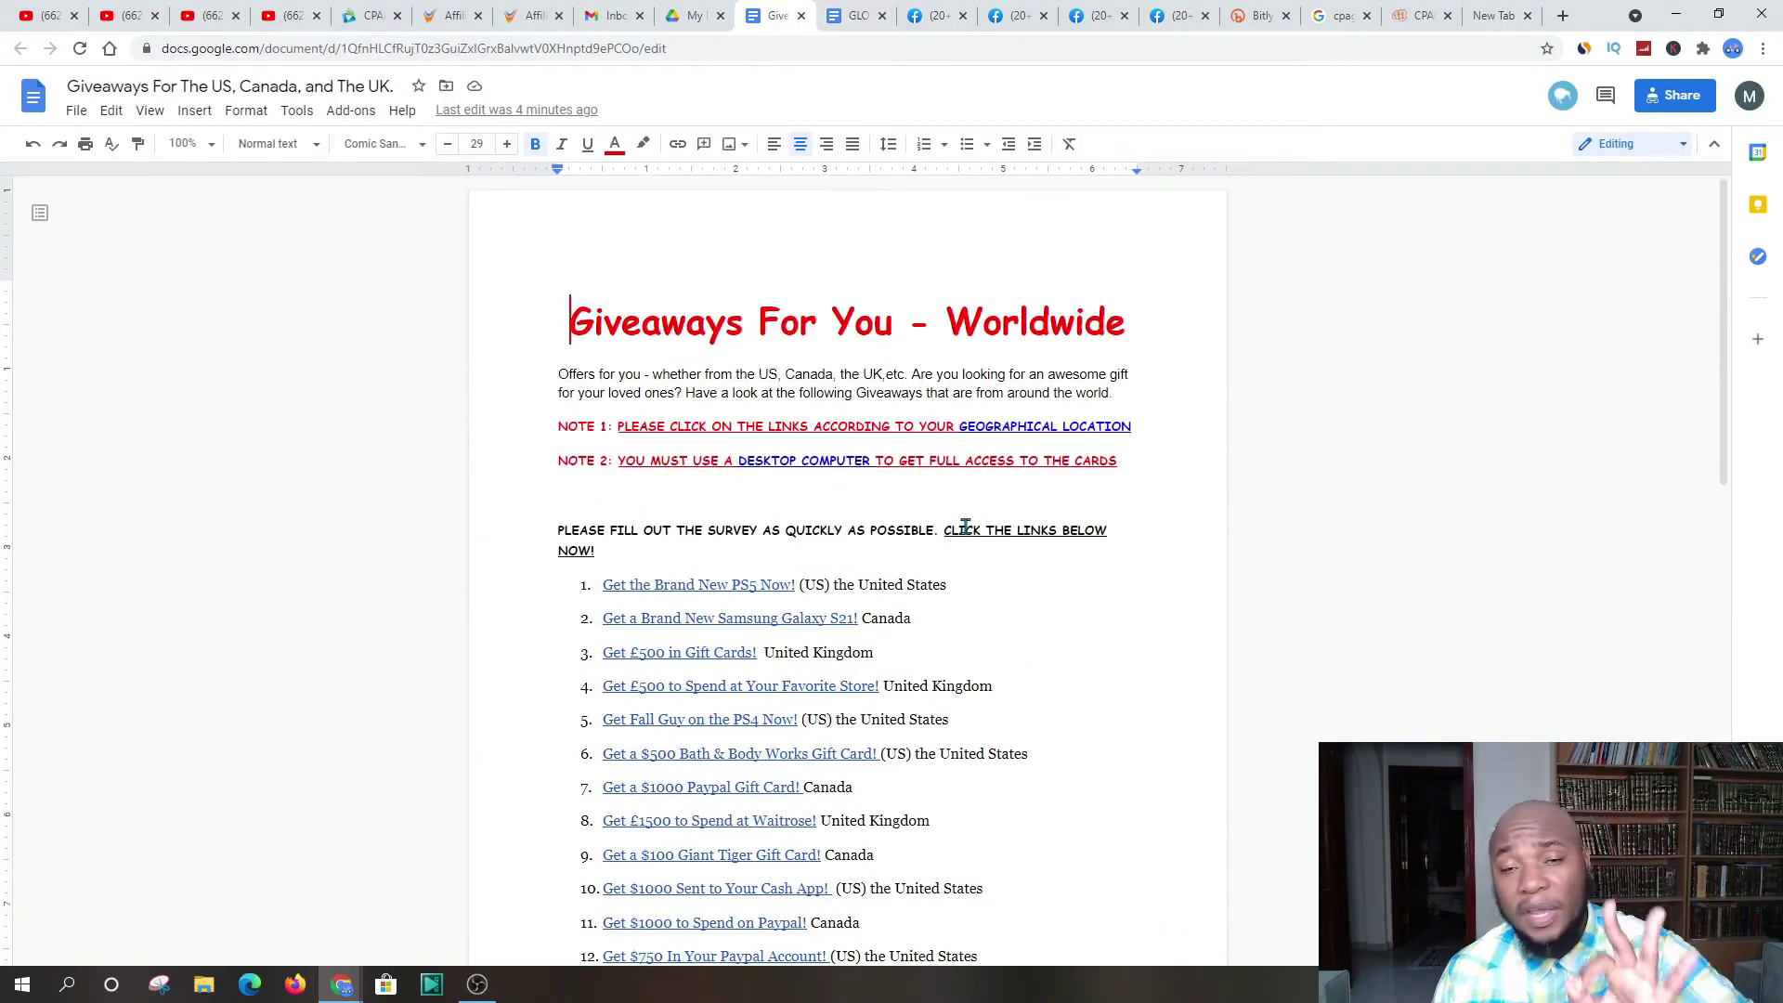
pyautogui.click(850, 16)
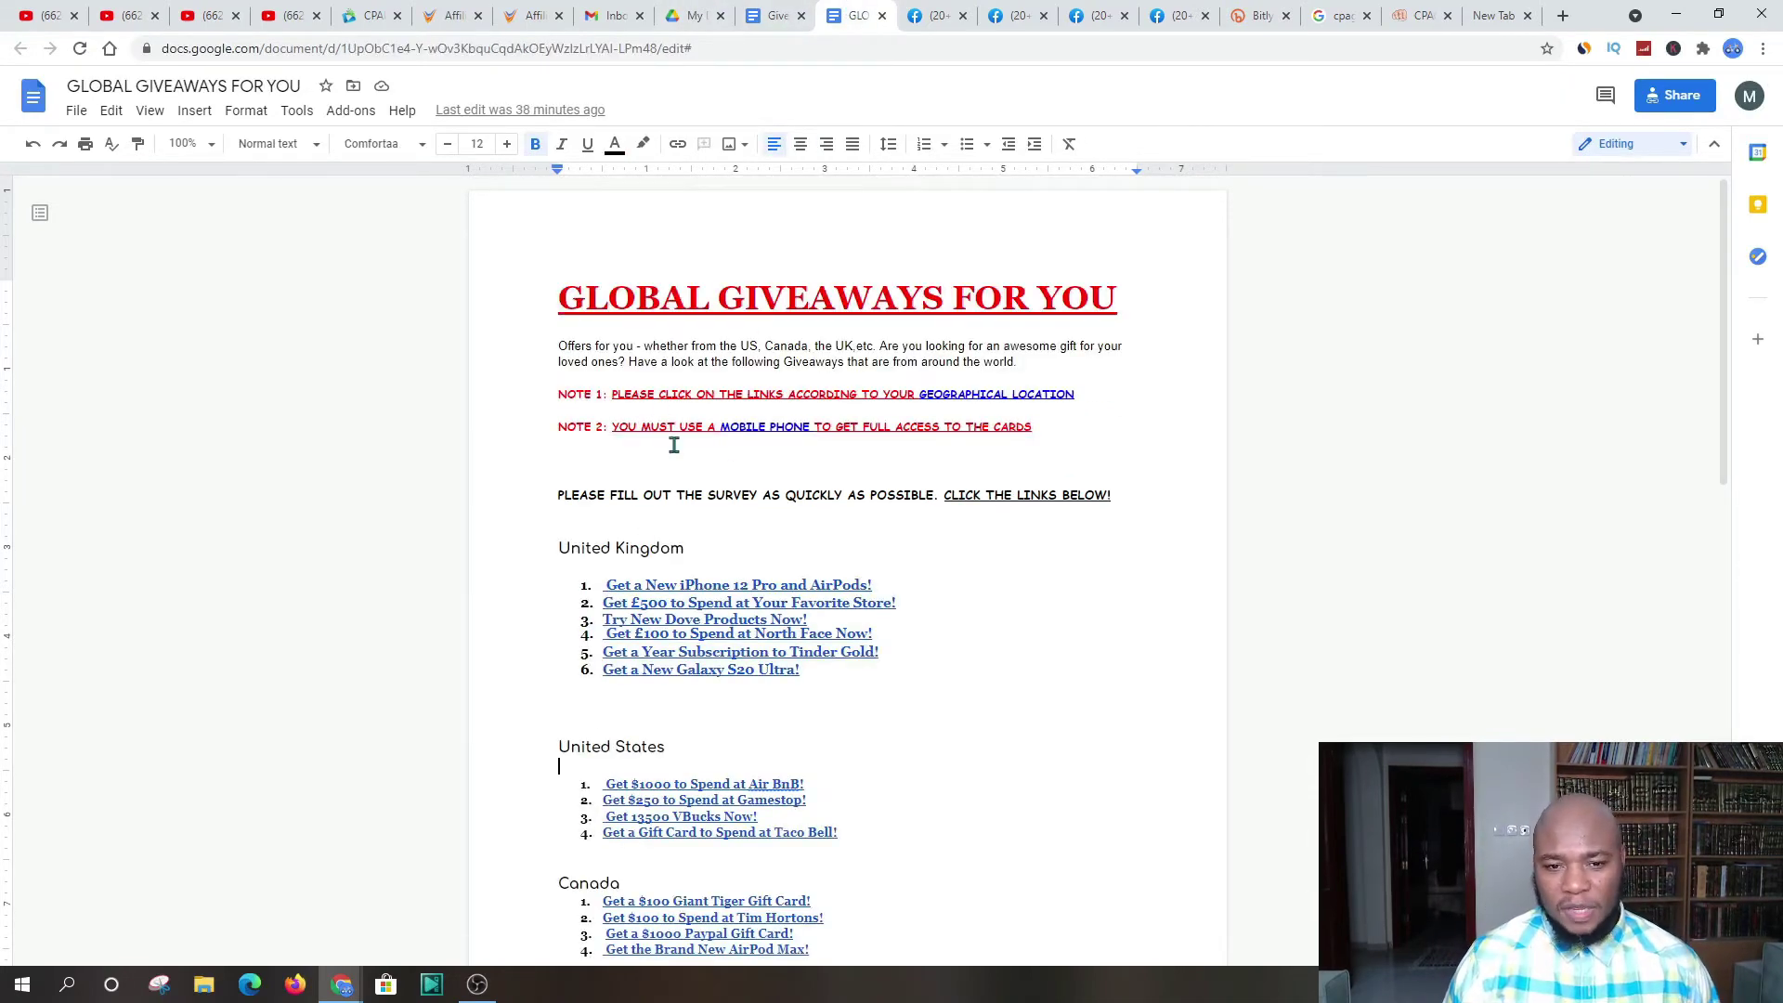
pyautogui.click(771, 15)
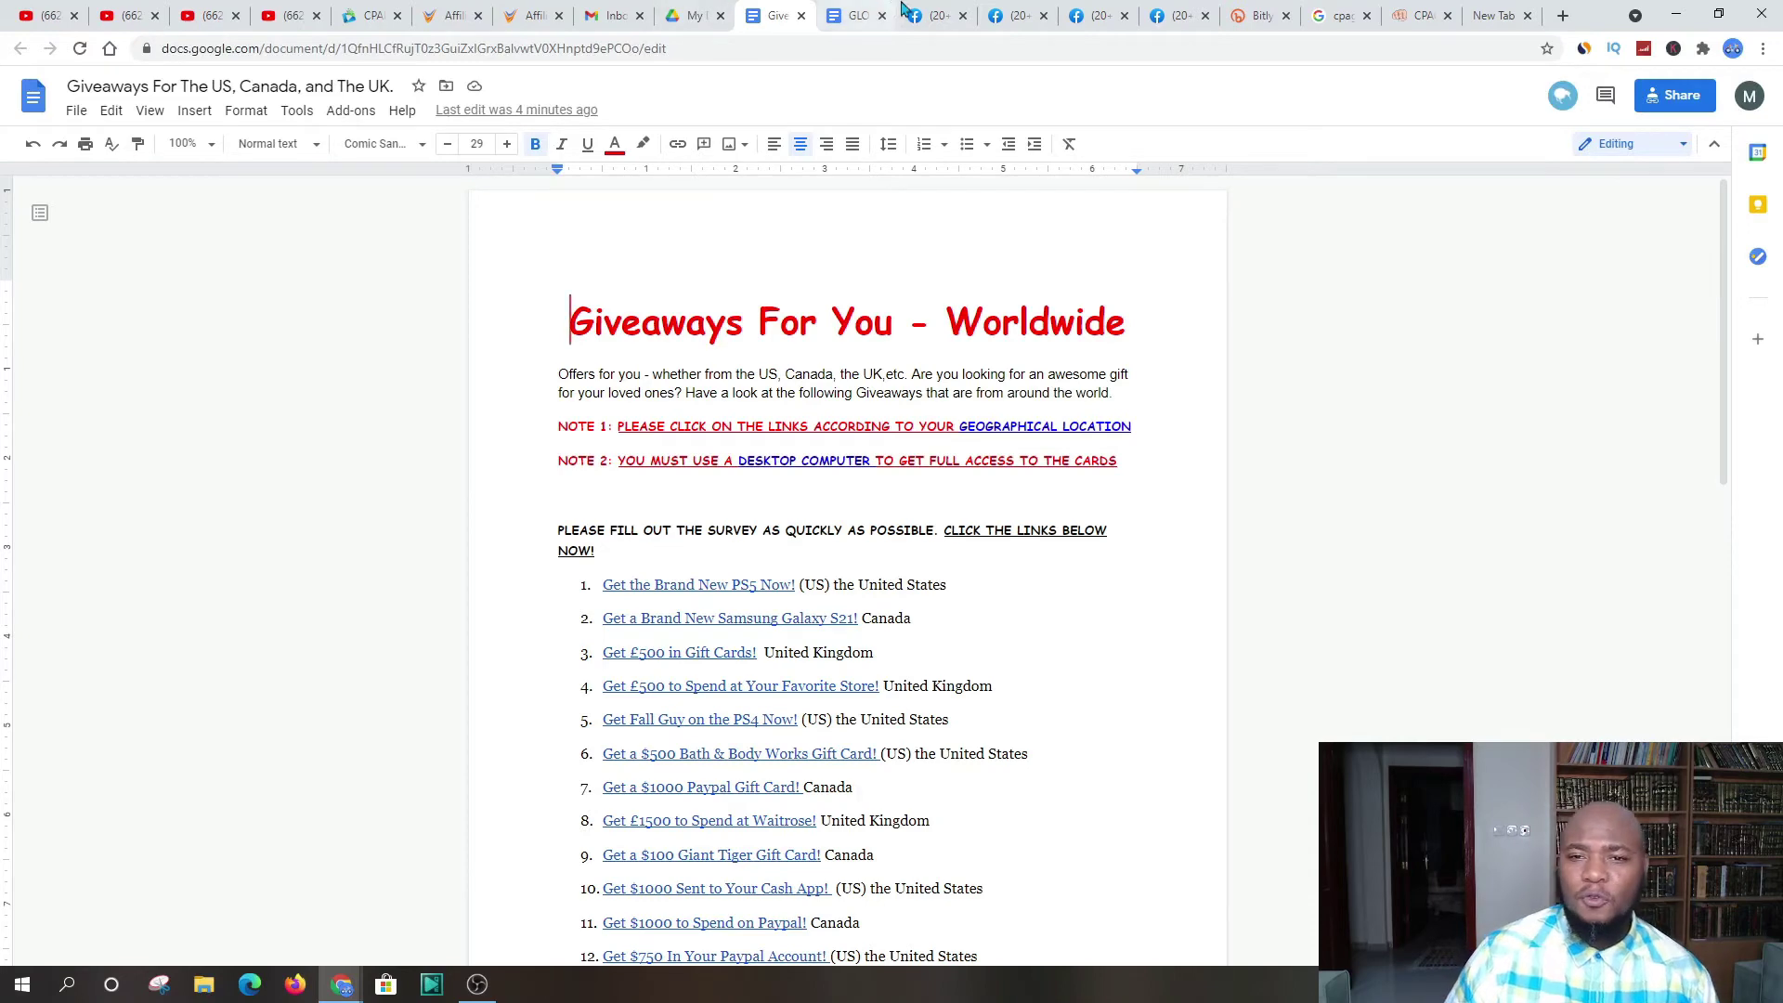
pyautogui.click(949, 18)
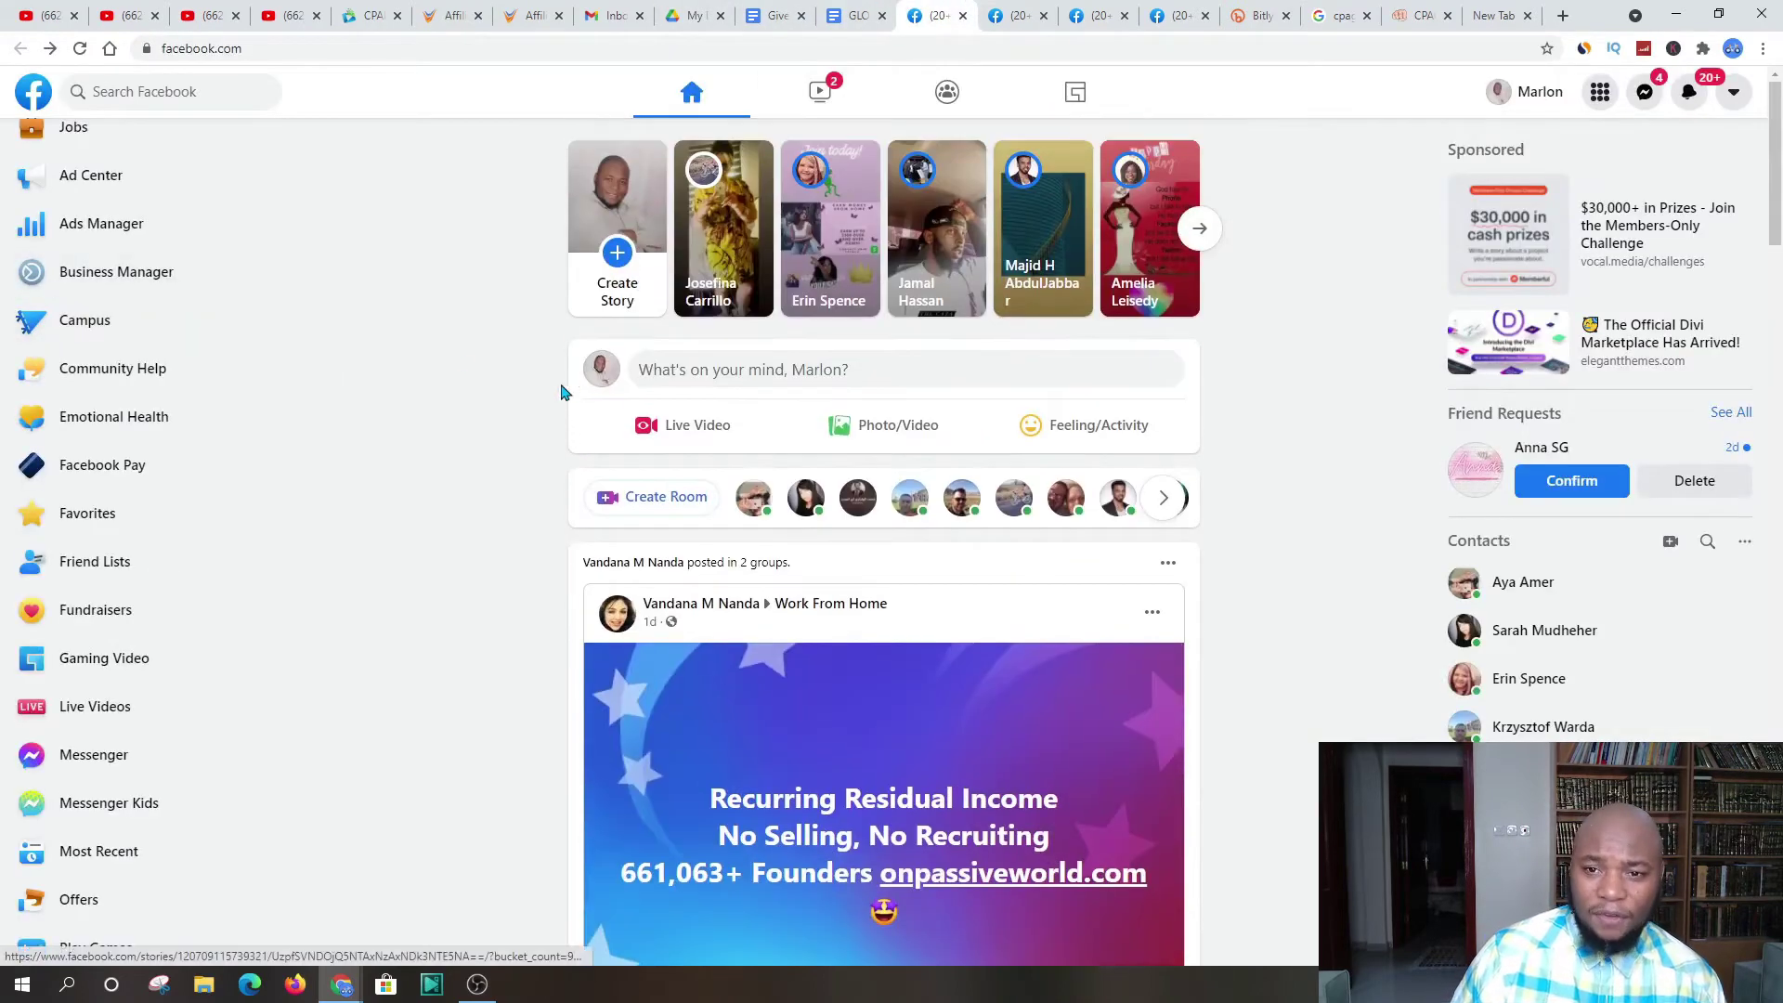
# Step: Scroll through and reload the Facebook home feed
pyautogui.scroll(3, 266, 270)
pyautogui.scroll(-5, 266, 270)
pyautogui.scroll(-8, 882, 530)
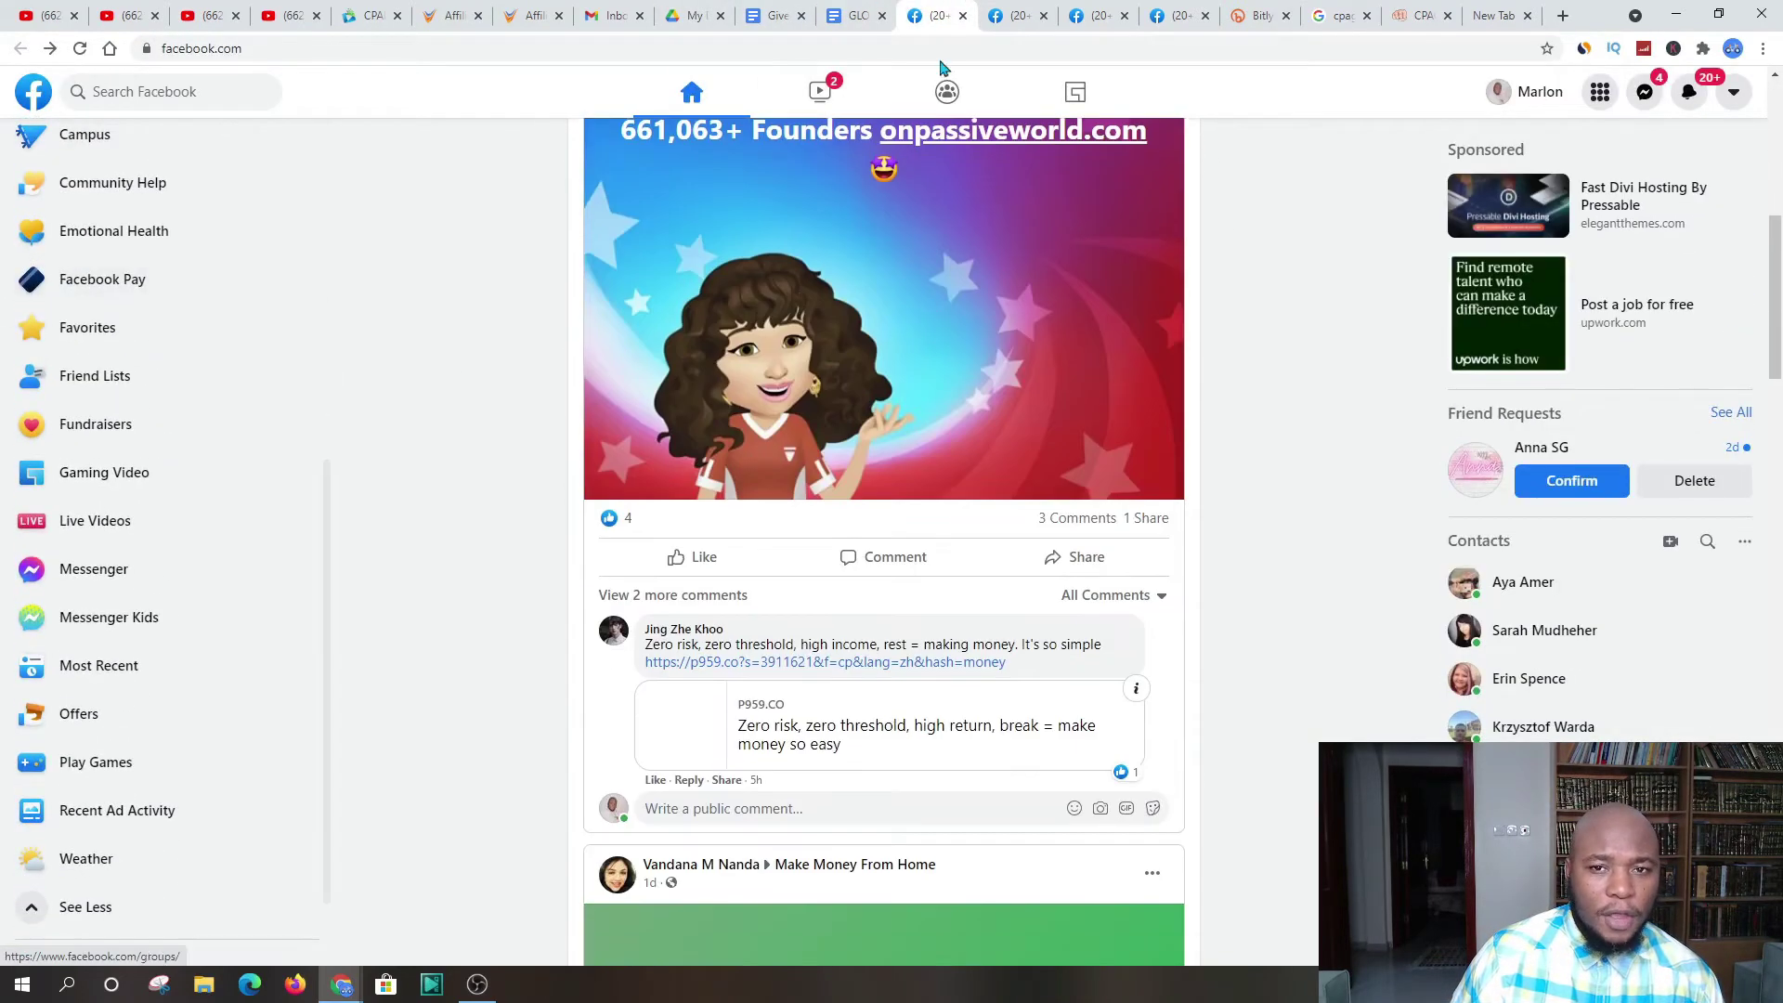
pyautogui.scroll(1, 165, 188)
pyautogui.scroll(4, 165, 189)
pyautogui.click(33, 91)
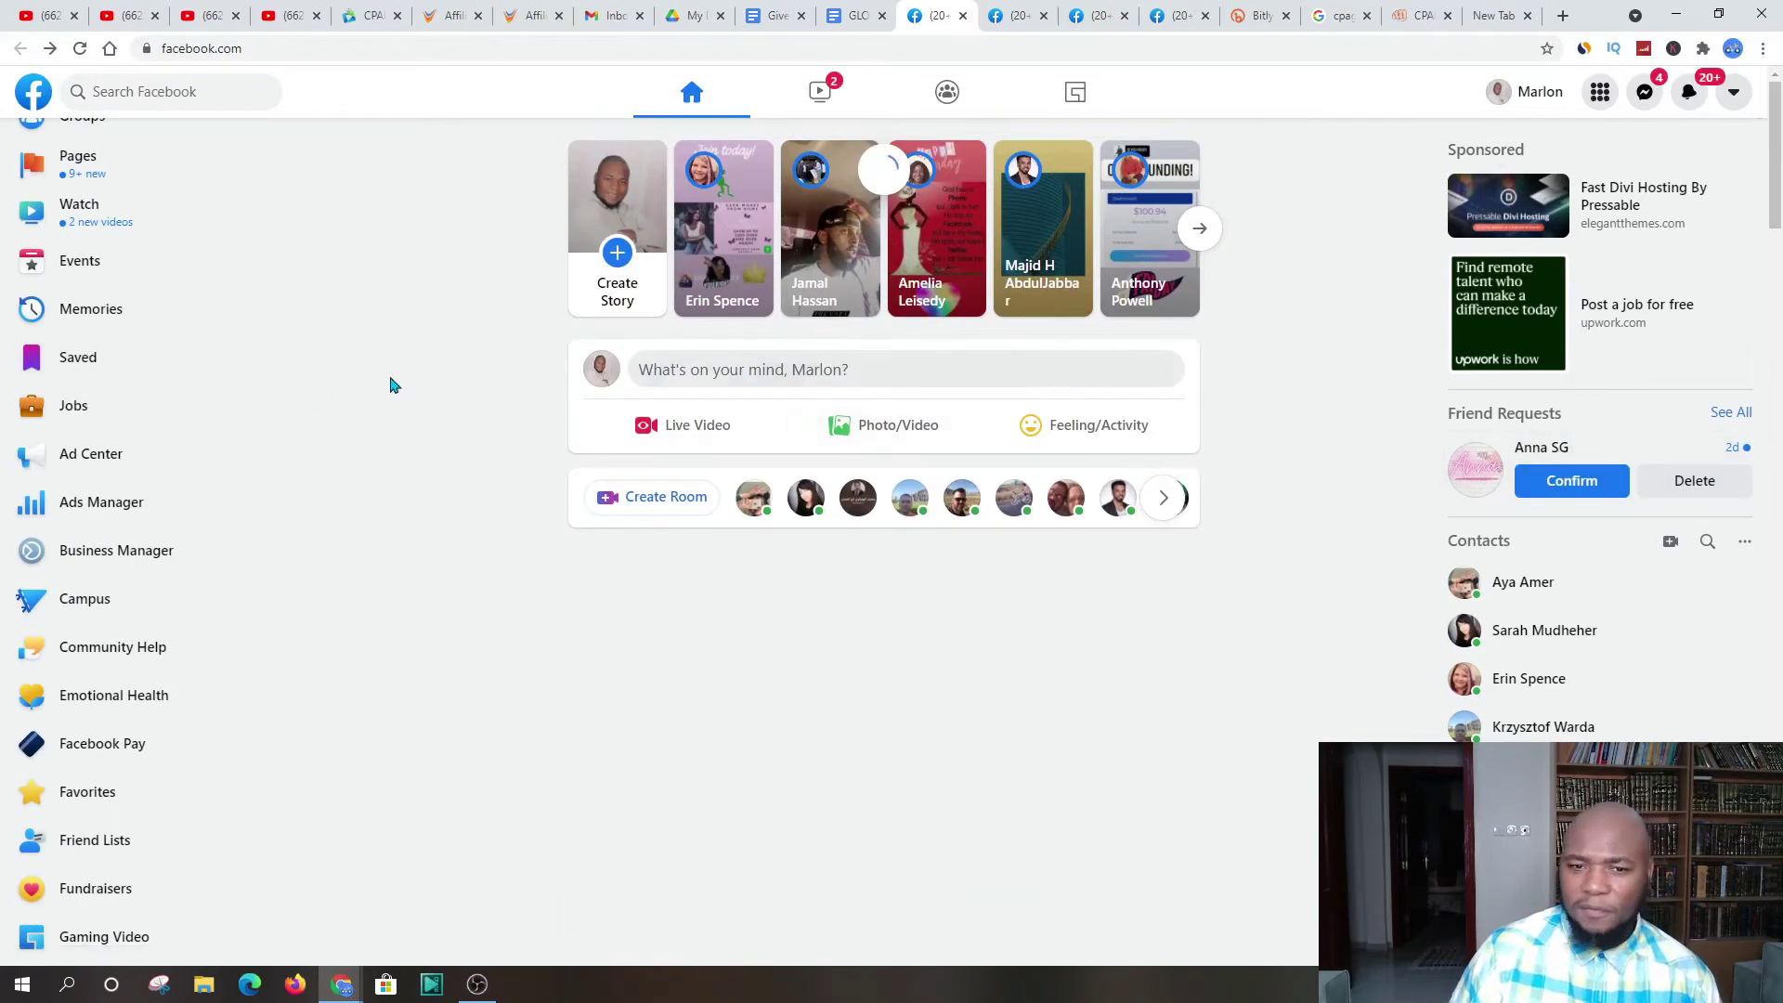
pyautogui.scroll(2, 139, 372)
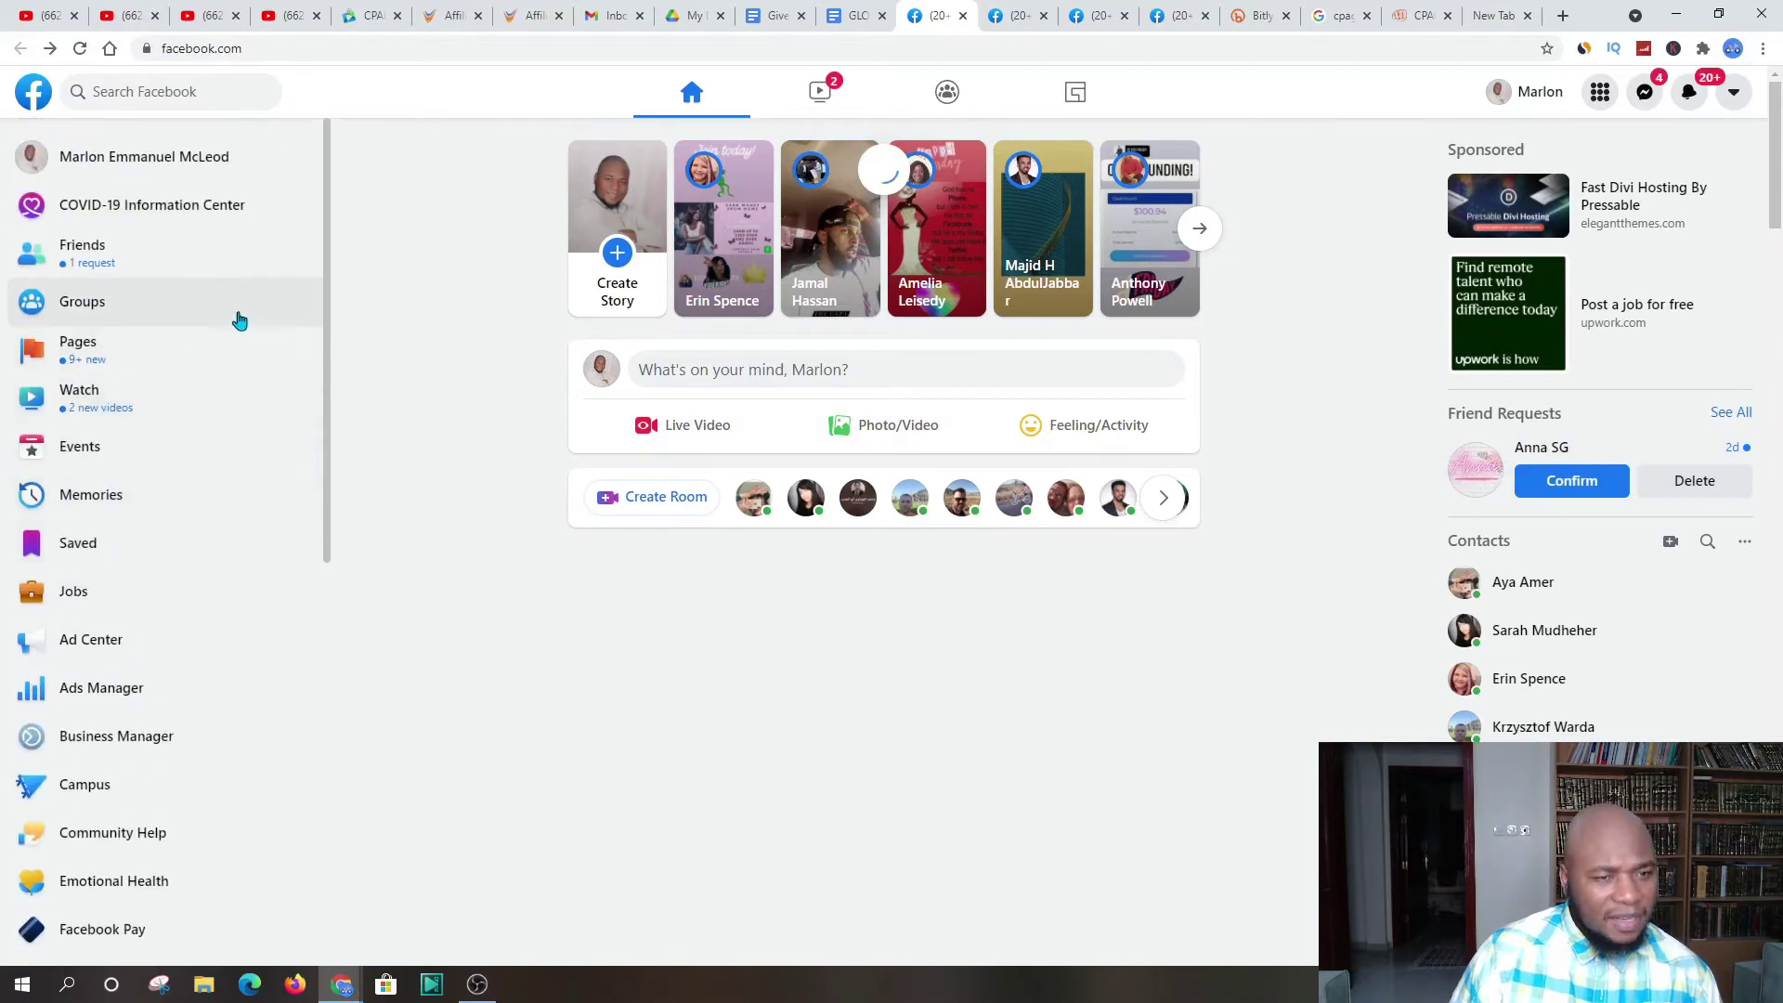
# Step: Review your own profile page and posts, then go to the 'gift card' group results
pyautogui.click(132, 160)
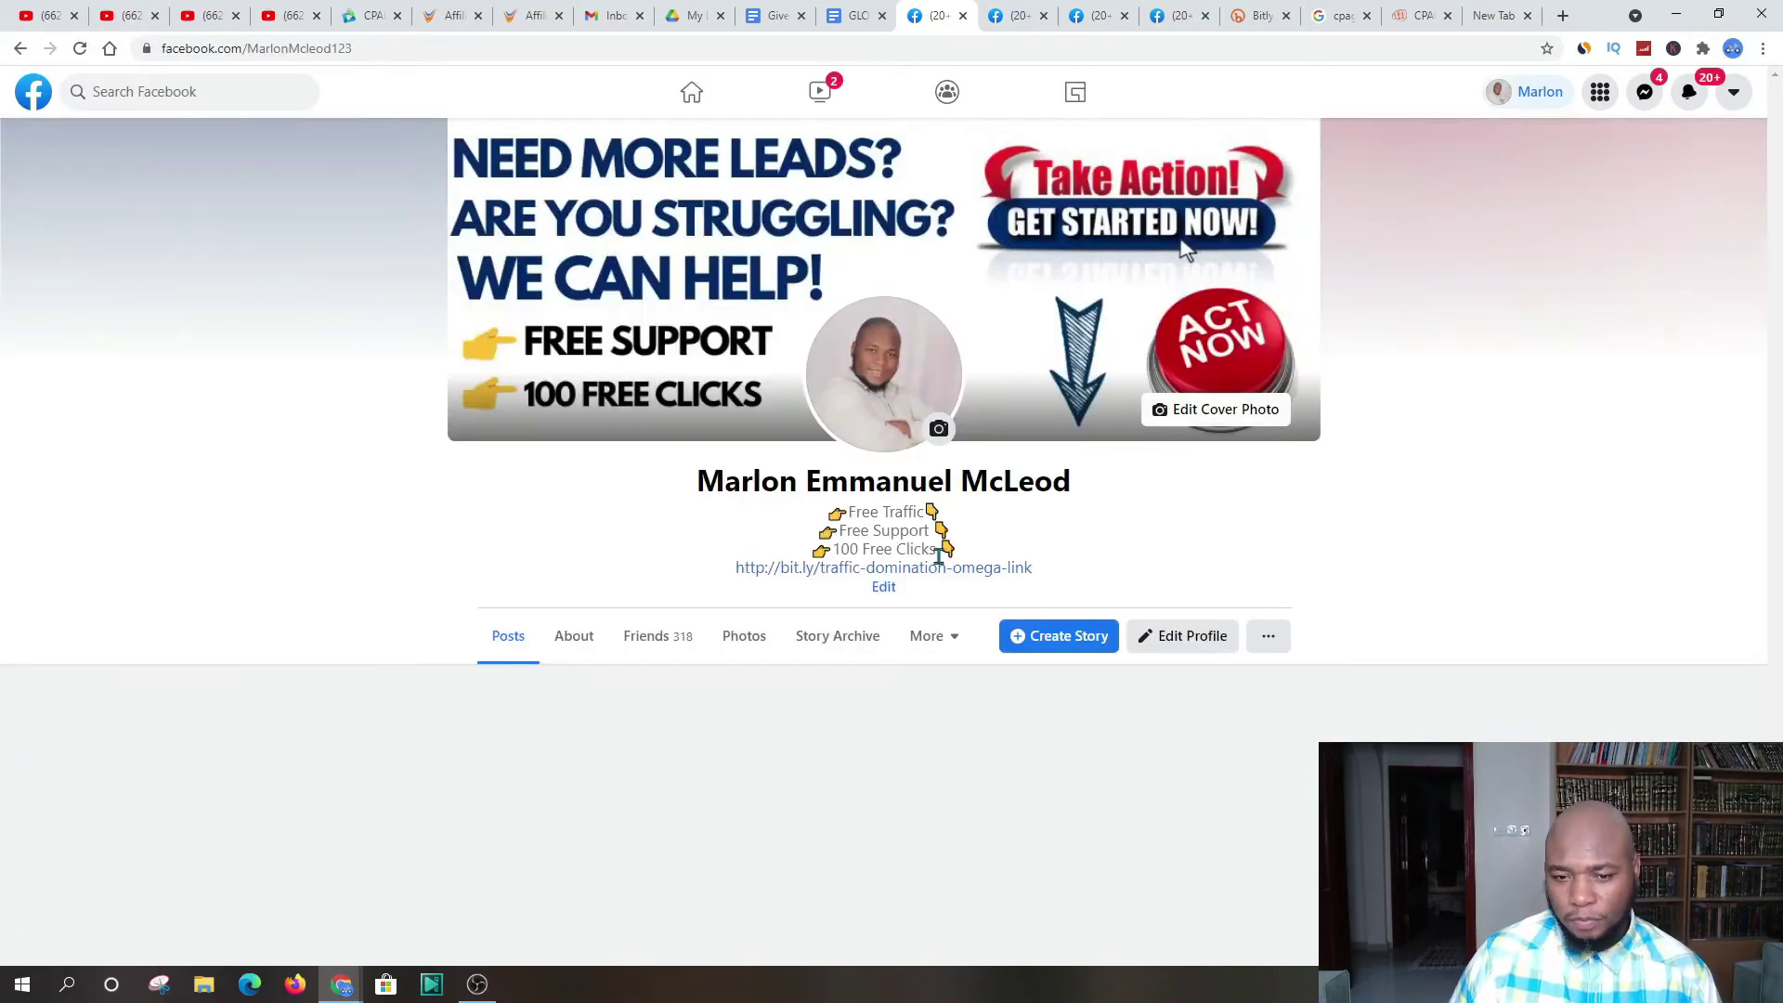
pyautogui.scroll(-4, 473, 565)
pyautogui.scroll(4, 890, 376)
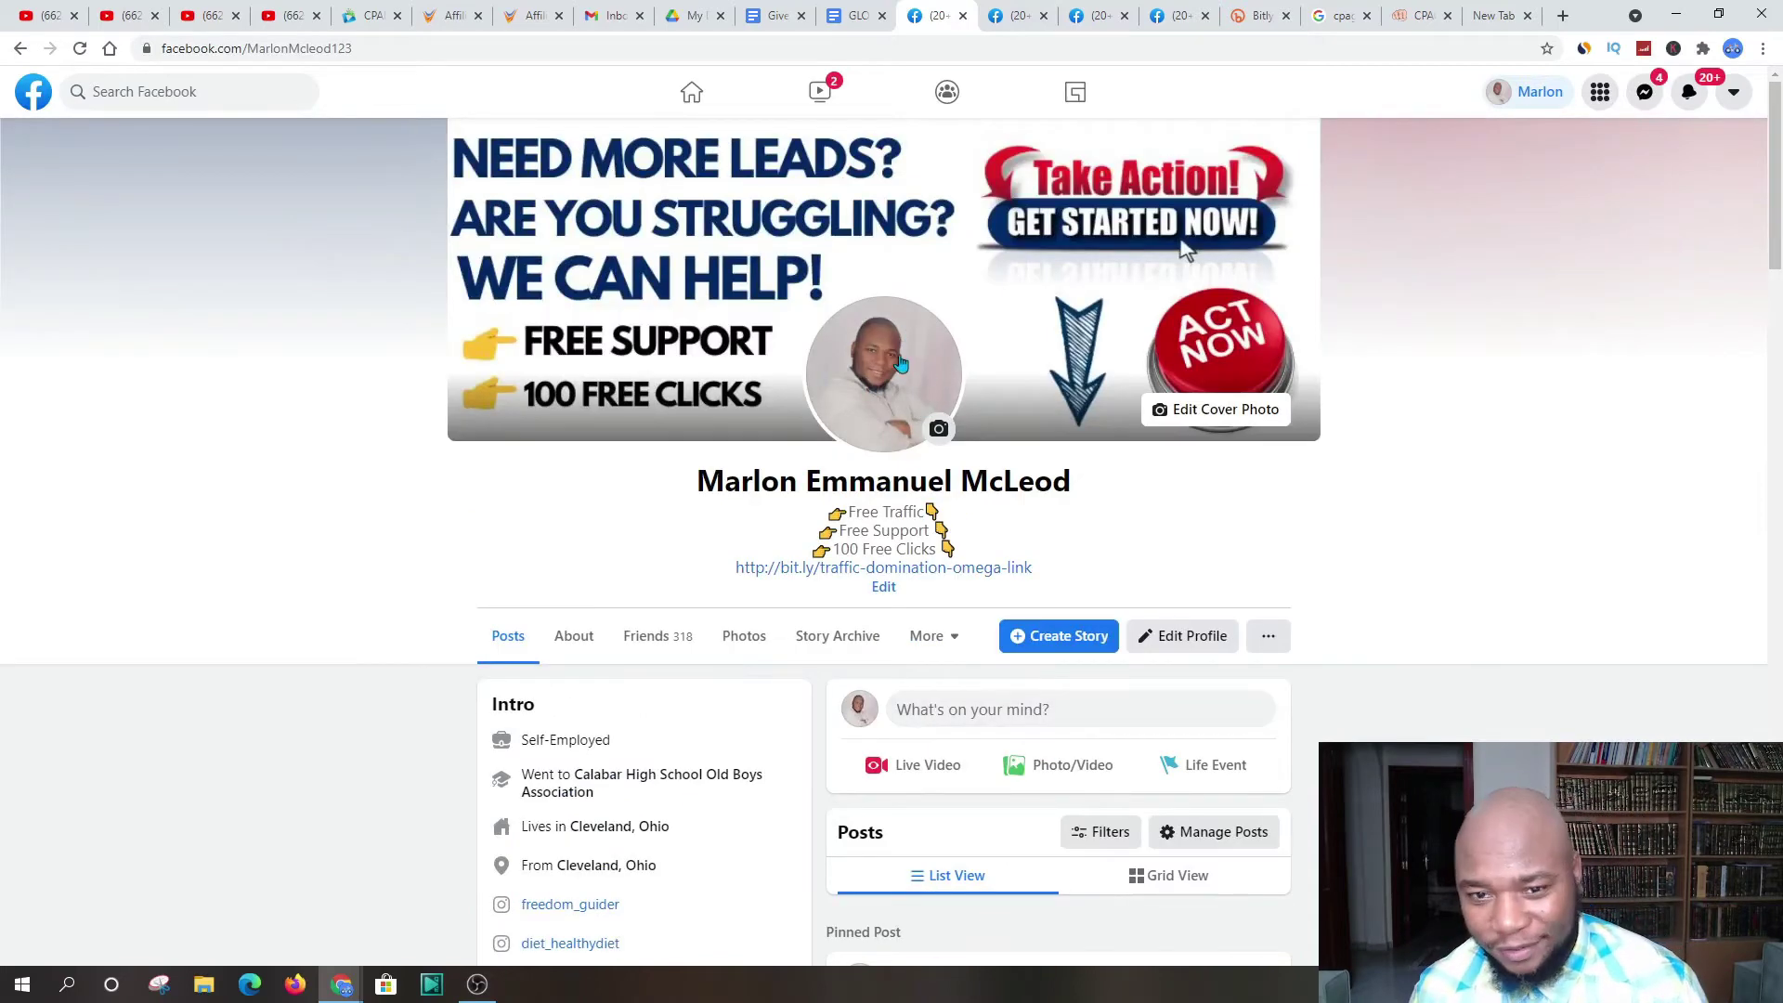
pyautogui.scroll(-3, 891, 362)
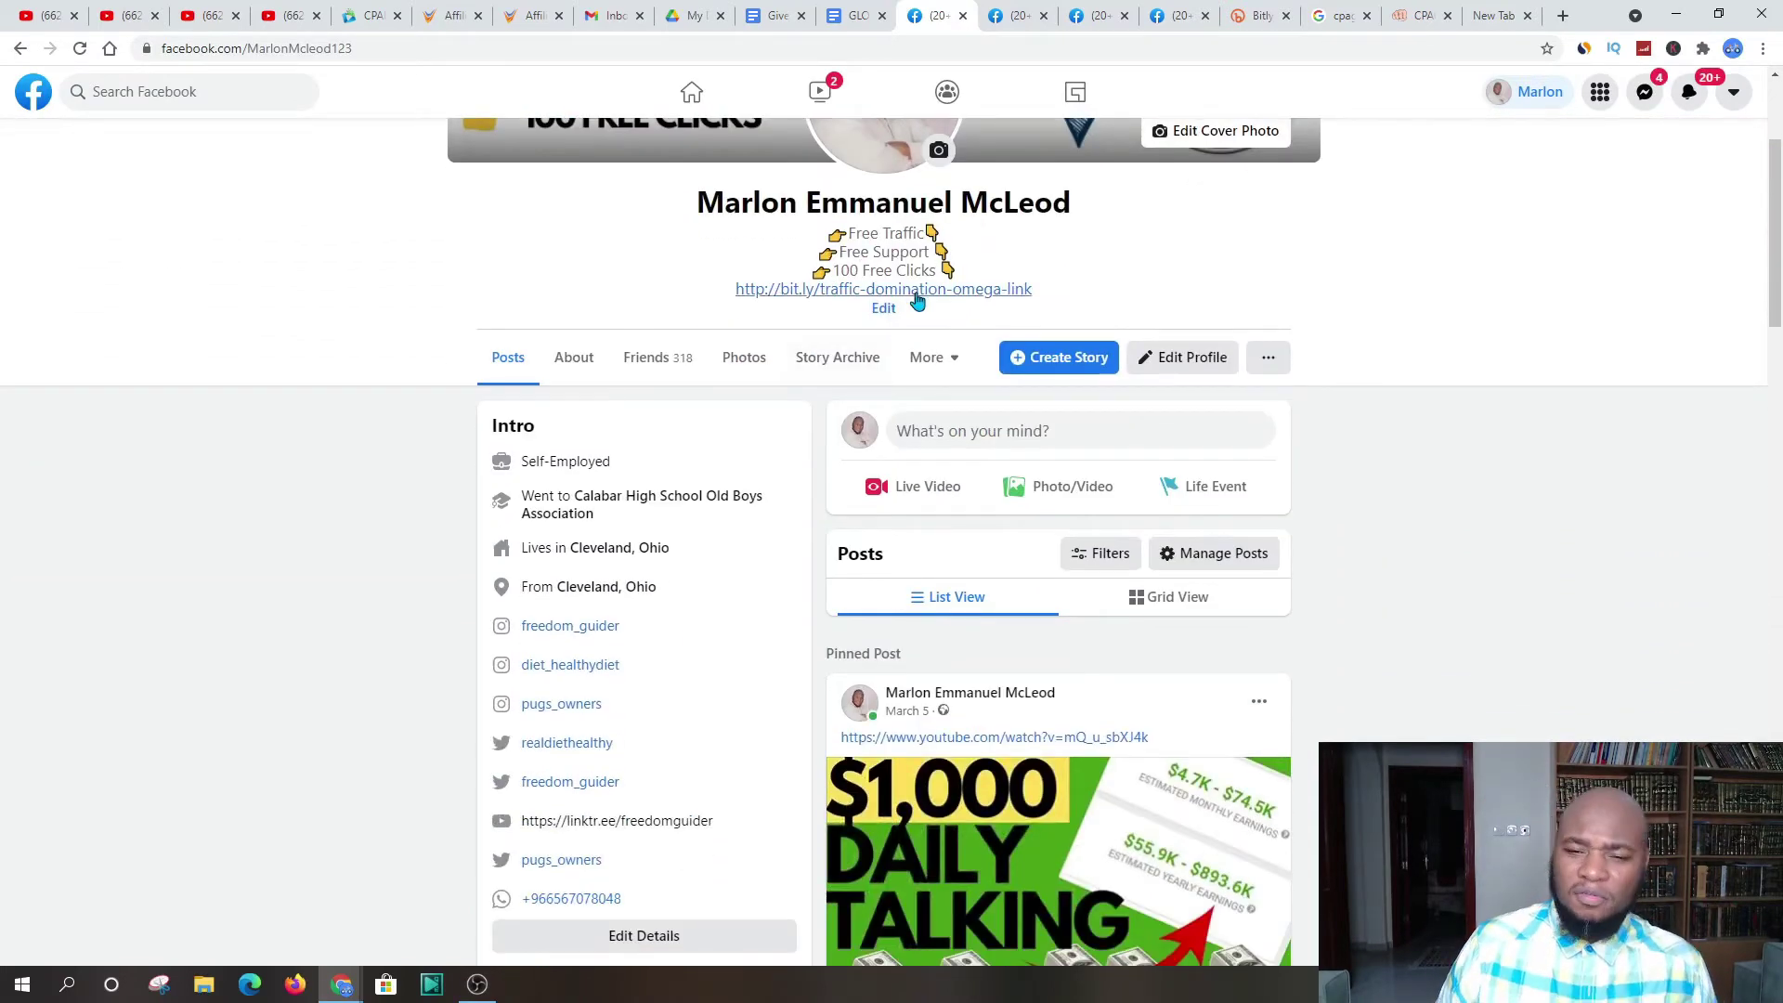
pyautogui.scroll(2, 922, 369)
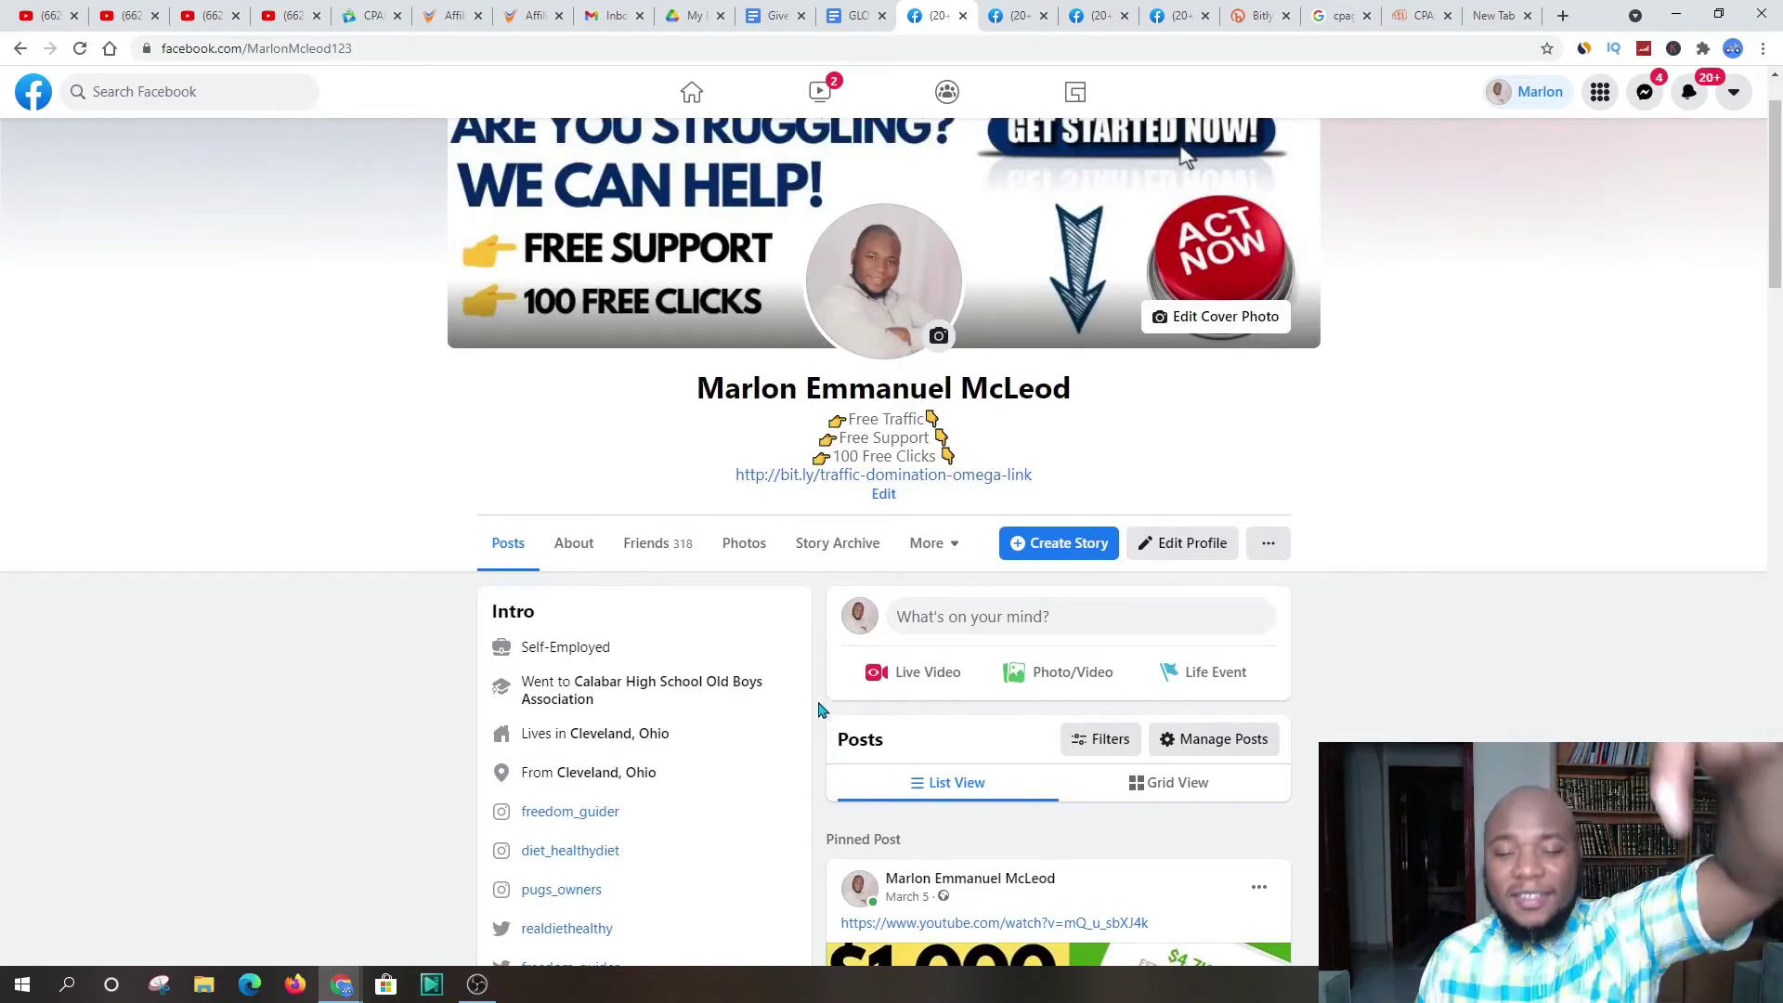
pyautogui.scroll(-3, 888, 560)
pyautogui.scroll(-10, 889, 560)
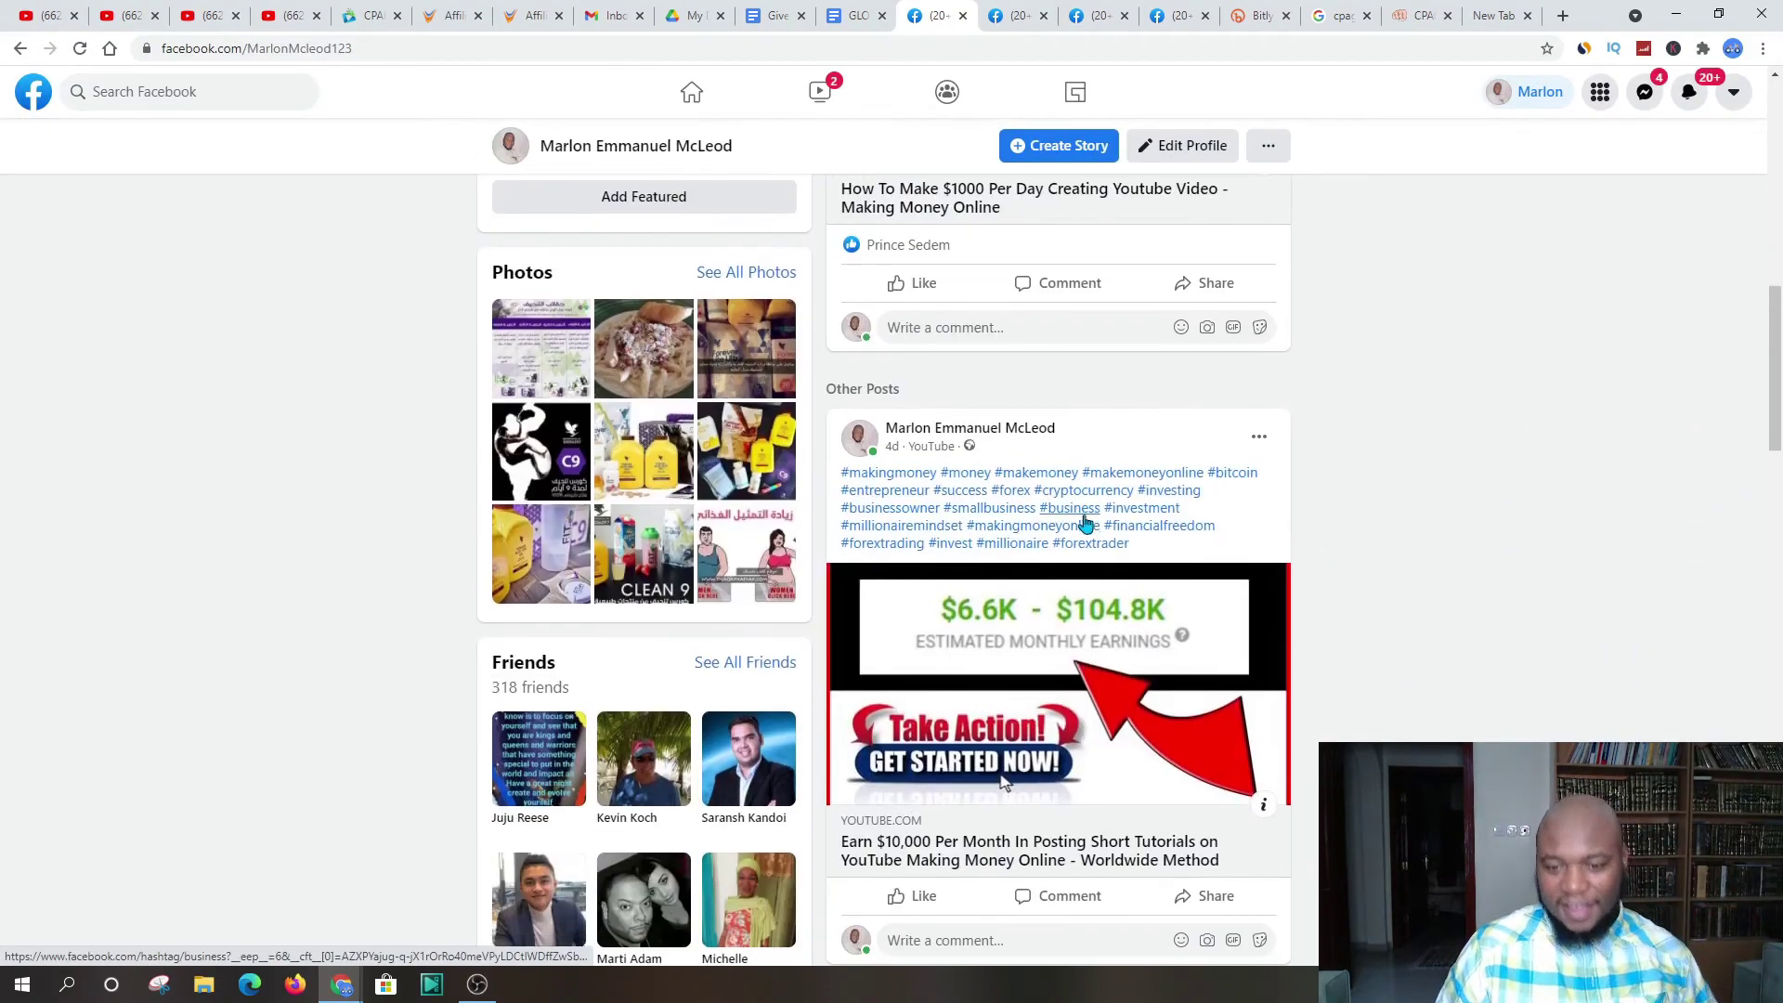
pyautogui.scroll(-10, 1180, 493)
pyautogui.scroll(15, 1180, 594)
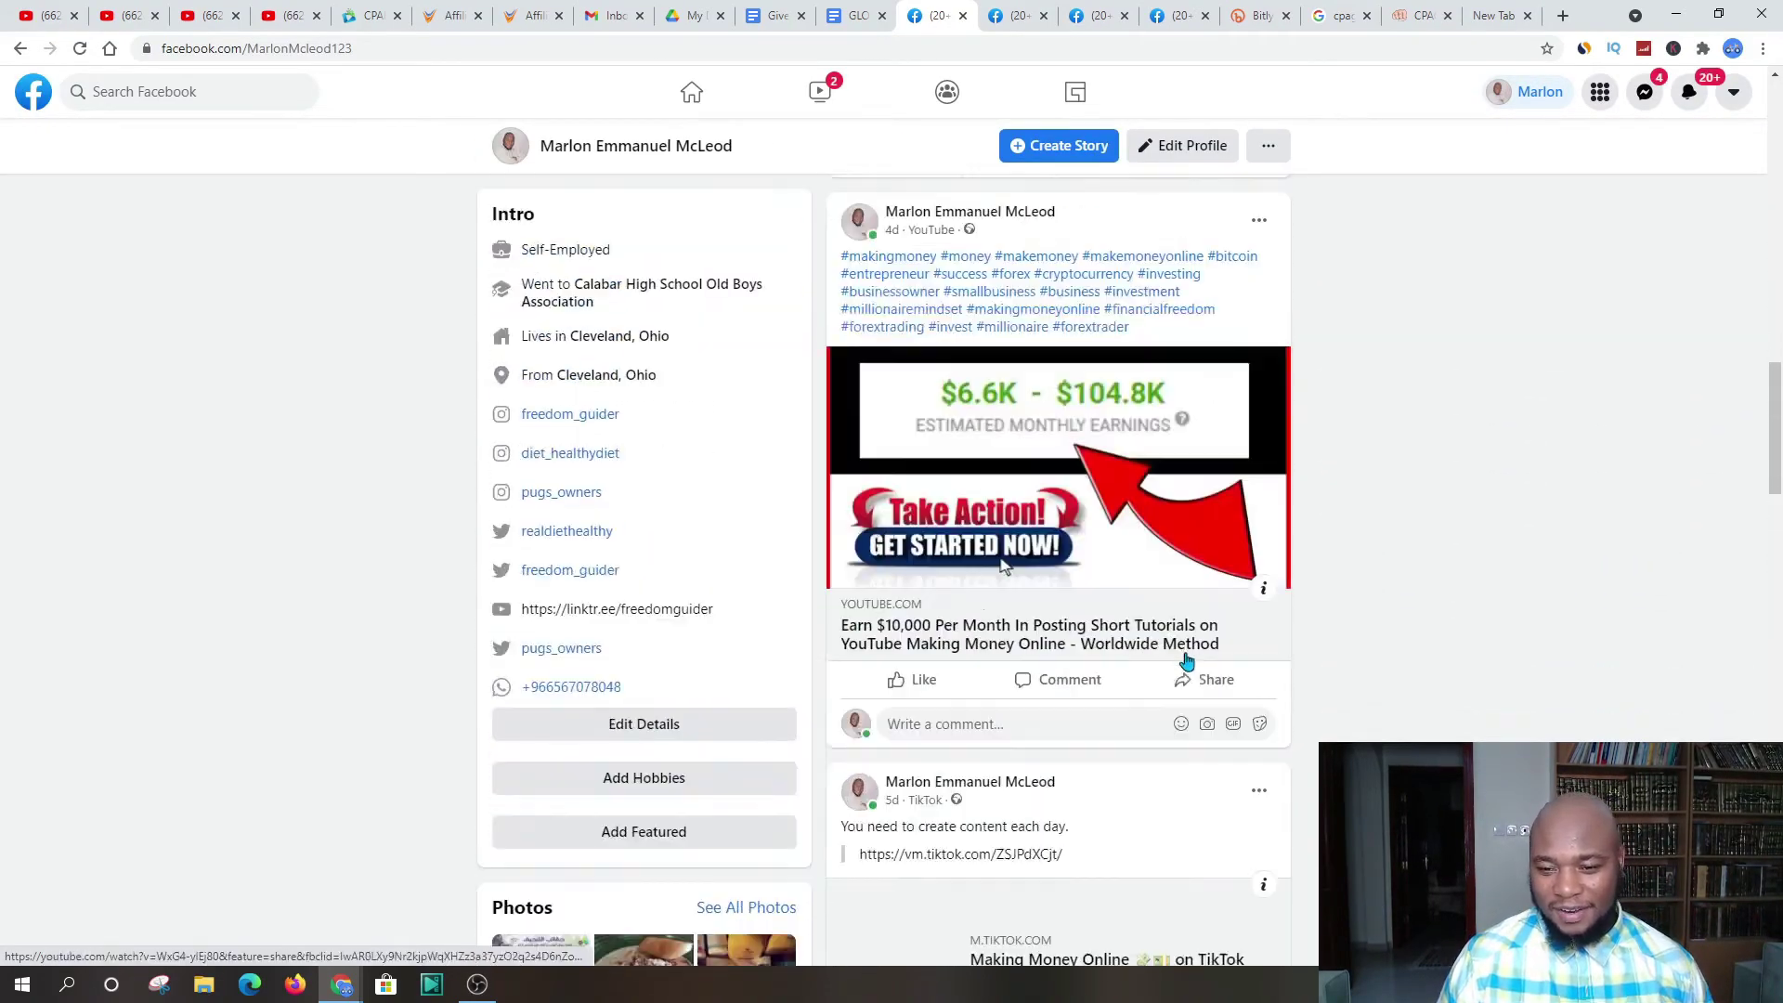
pyautogui.scroll(10, 1180, 626)
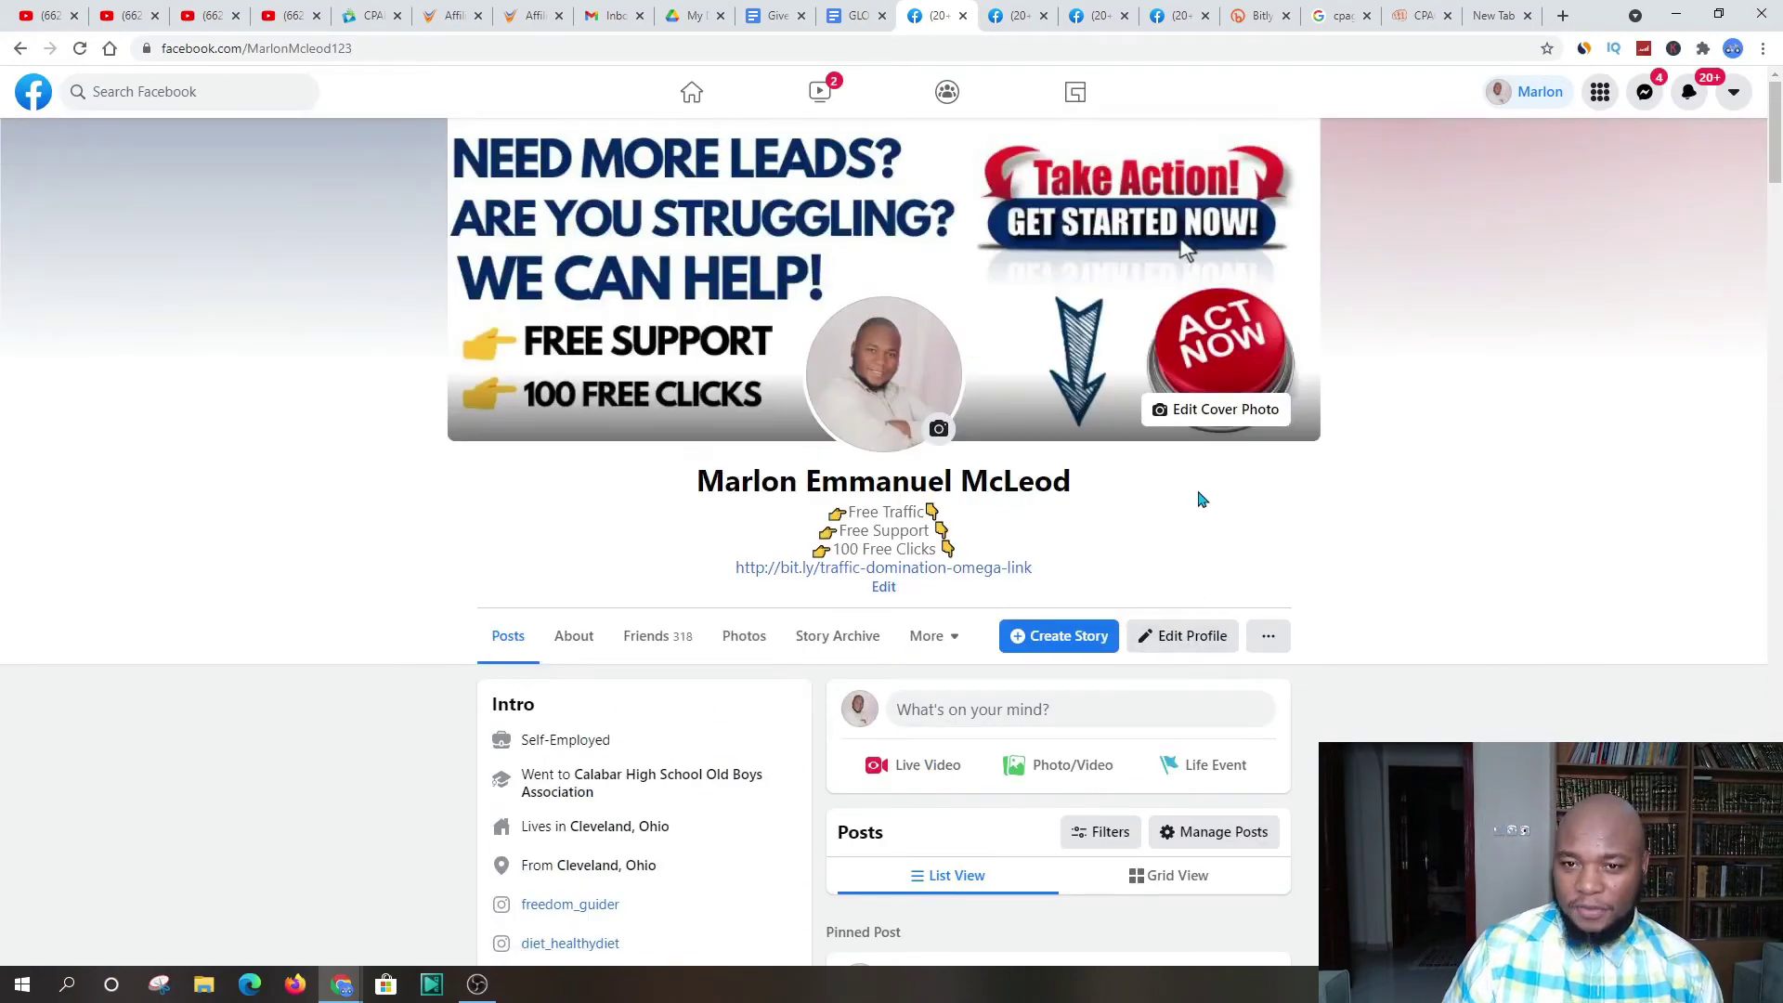
pyautogui.click(1017, 16)
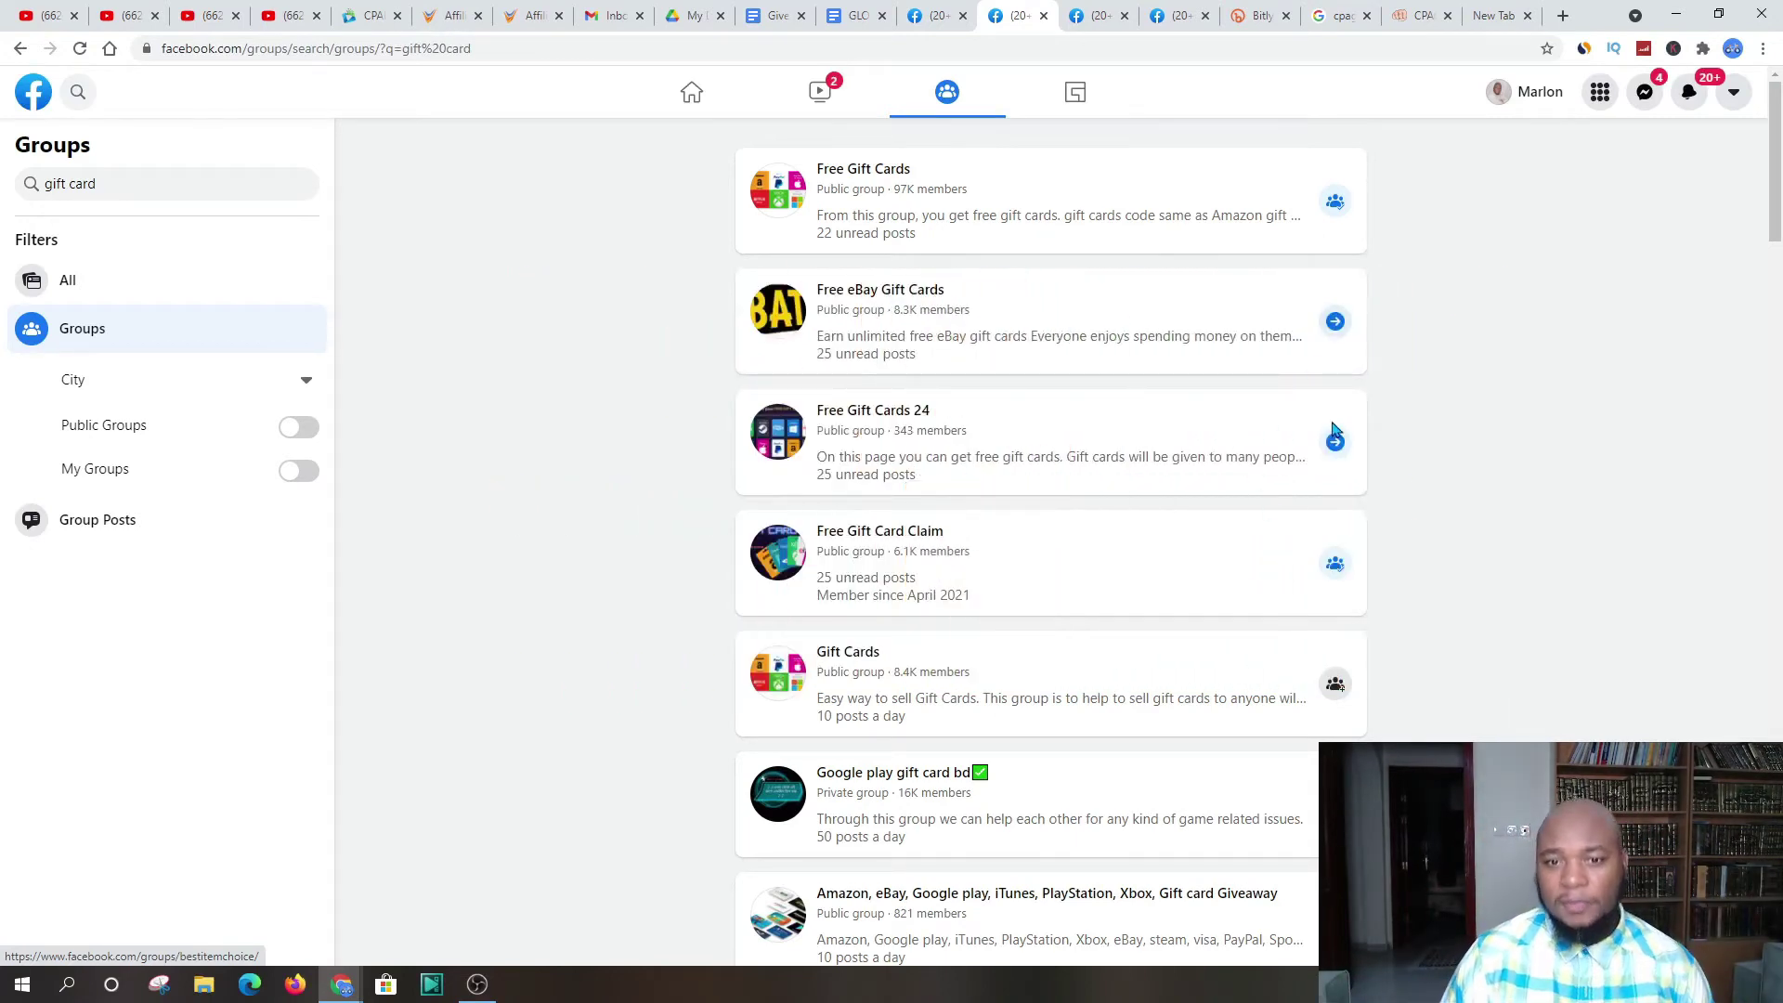
# Step: Open the Free Gift Cards public group (97.3K members) in a new tab and view it
pyautogui.scroll(-6, 1021, 428)
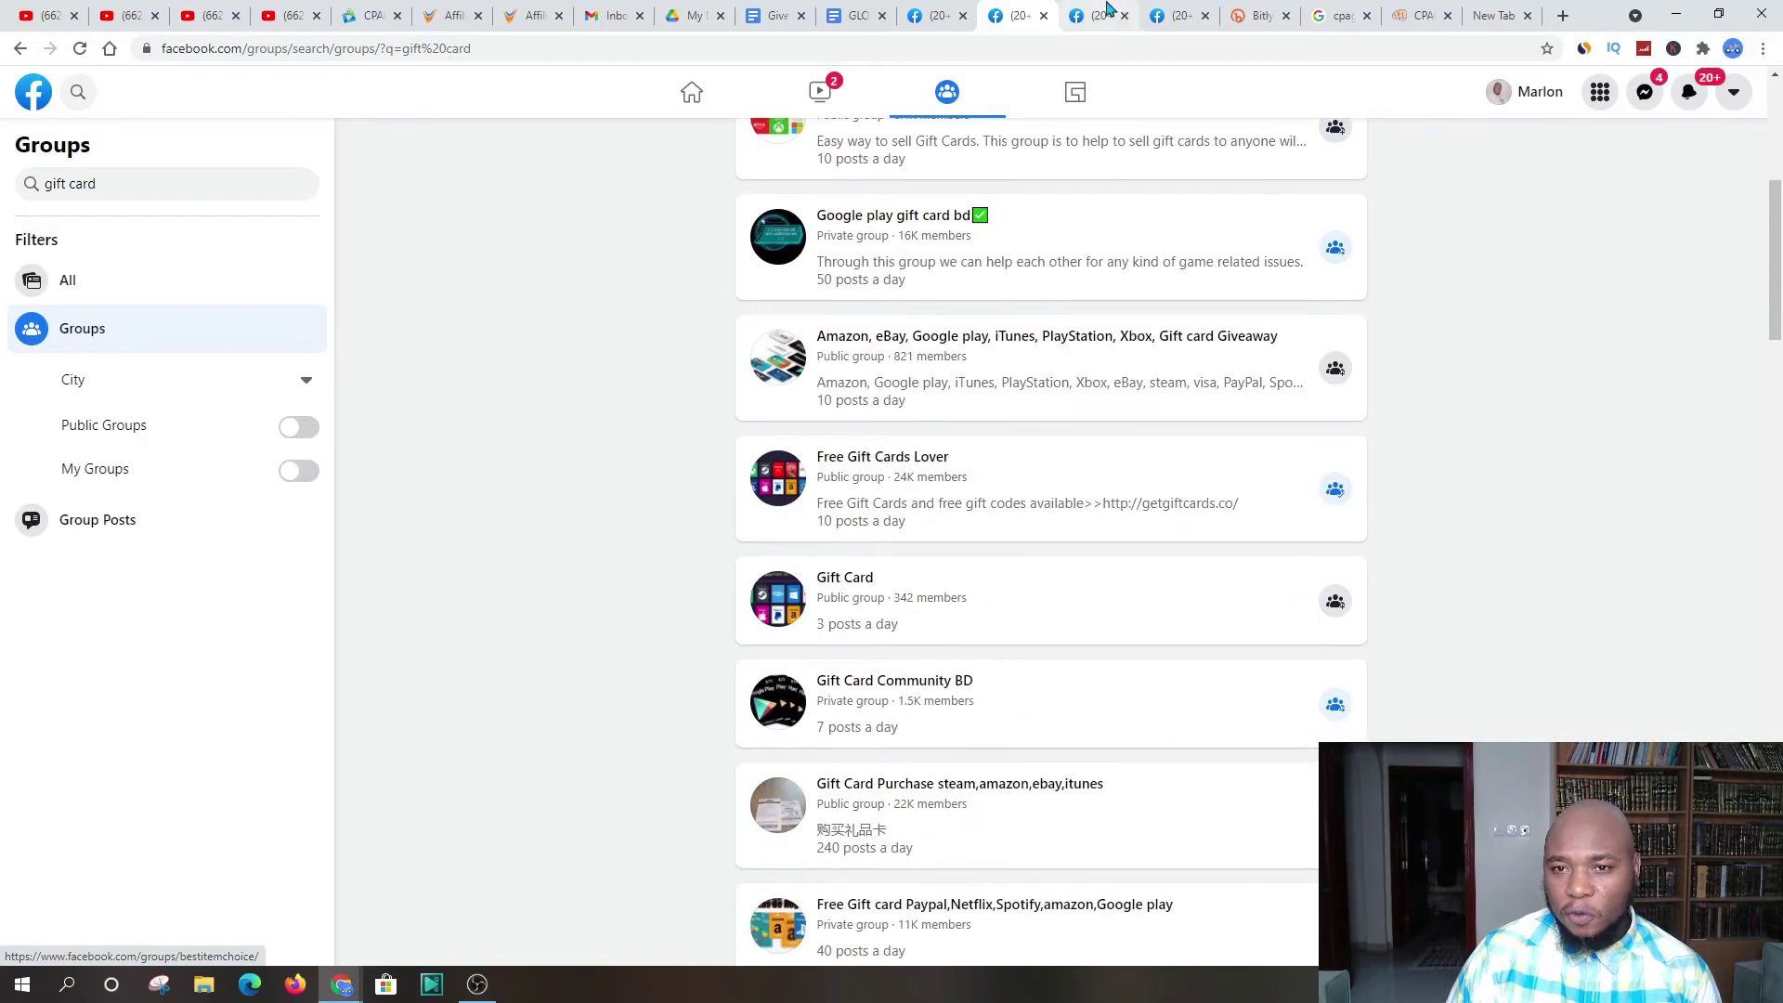
pyautogui.scroll(6, 1068, 332)
pyautogui.rightClick(906, 171)
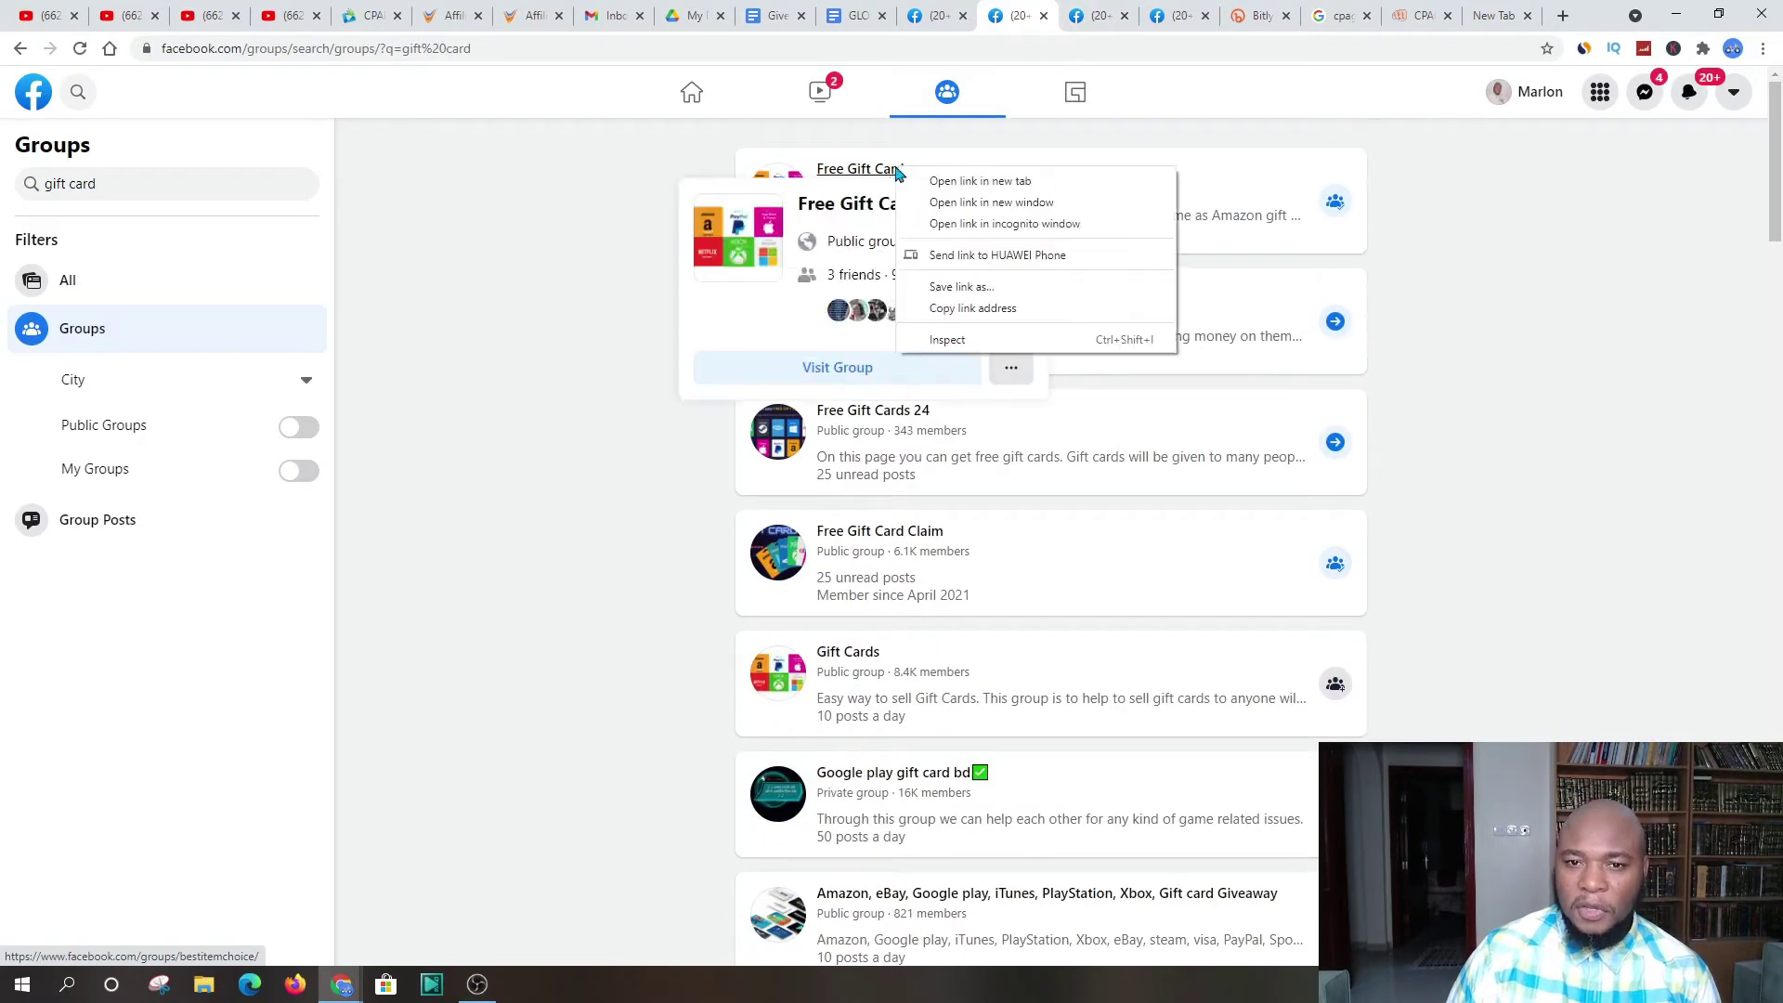
pyautogui.click(938, 183)
pyautogui.click(1044, 17)
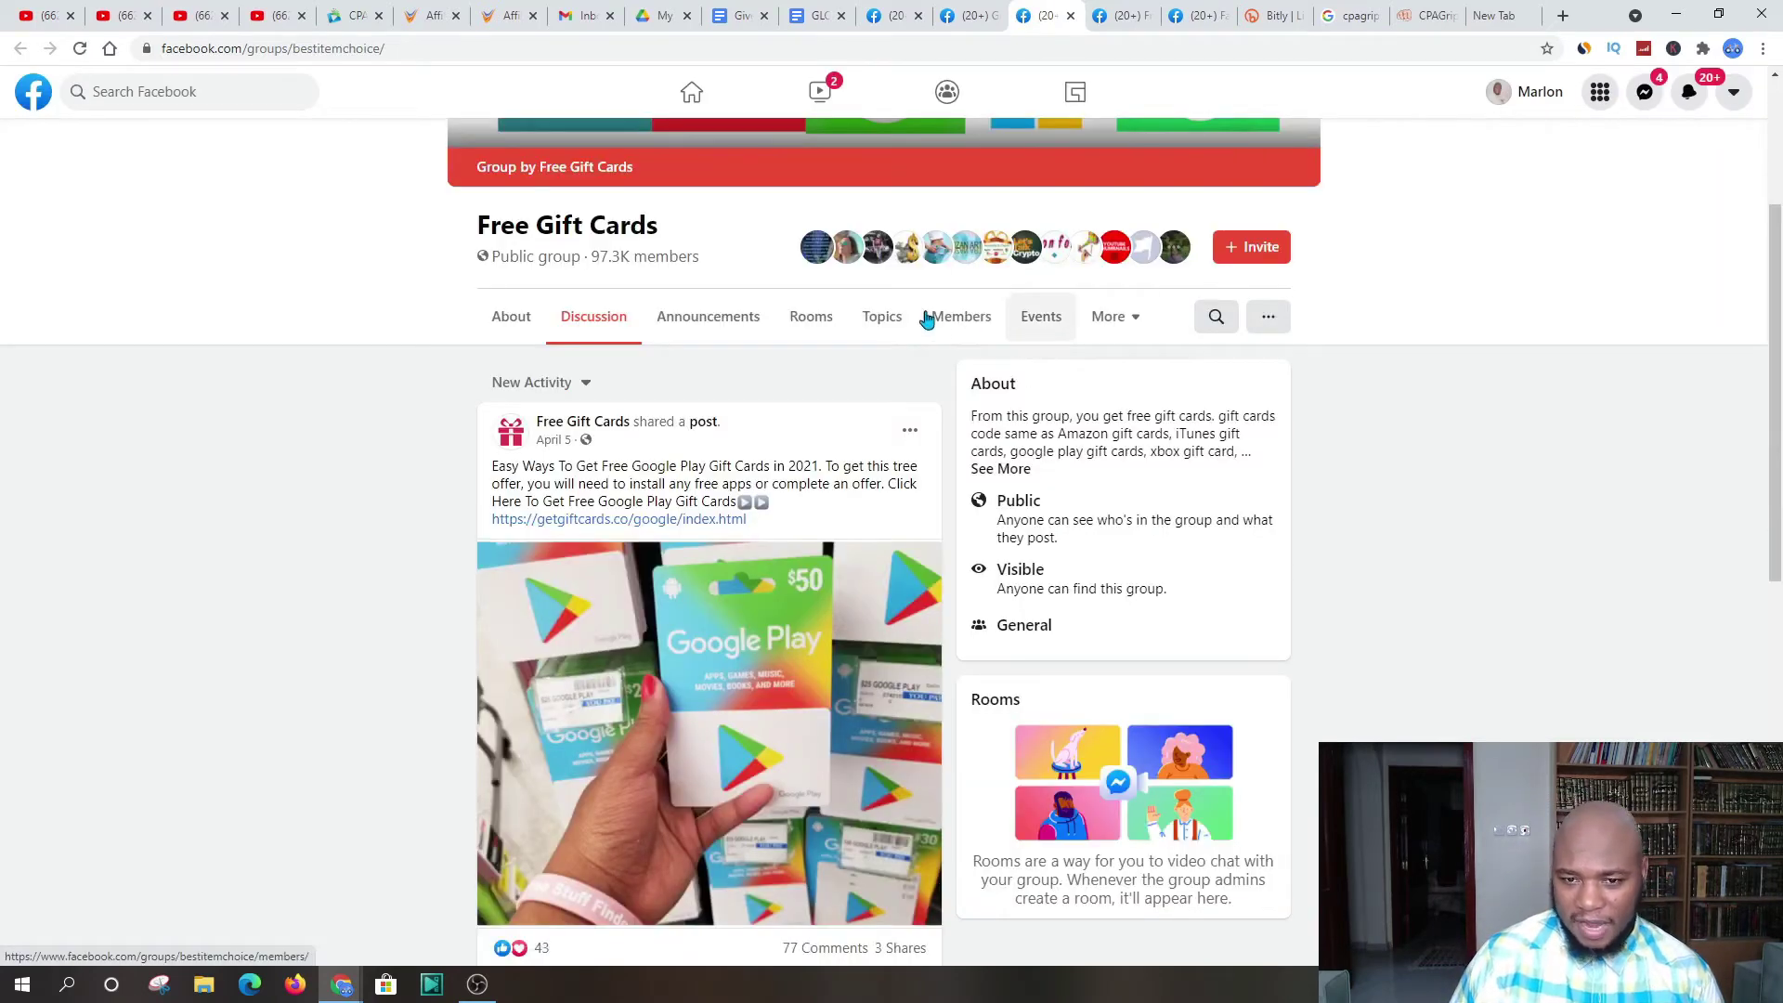
# Step: Open the Free Gift Cards group's Members tab and scroll through the member list
pyautogui.click(966, 321)
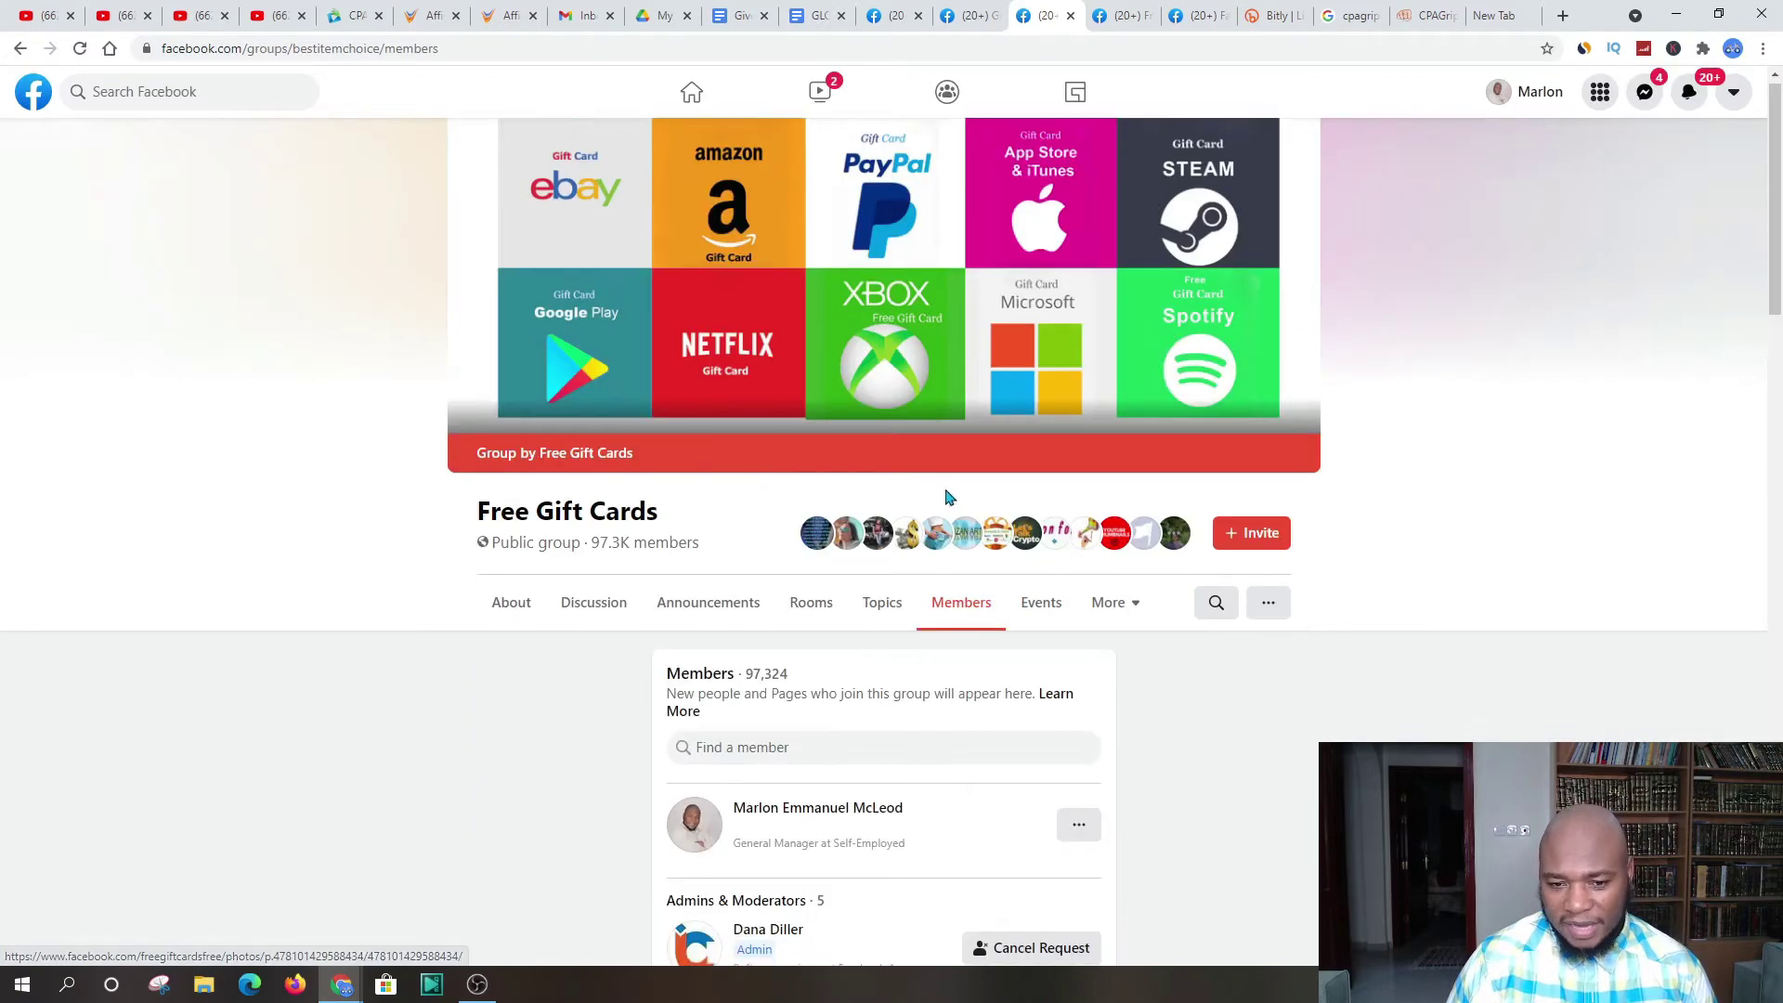
pyautogui.scroll(-8, 947, 501)
pyautogui.scroll(-1, 947, 424)
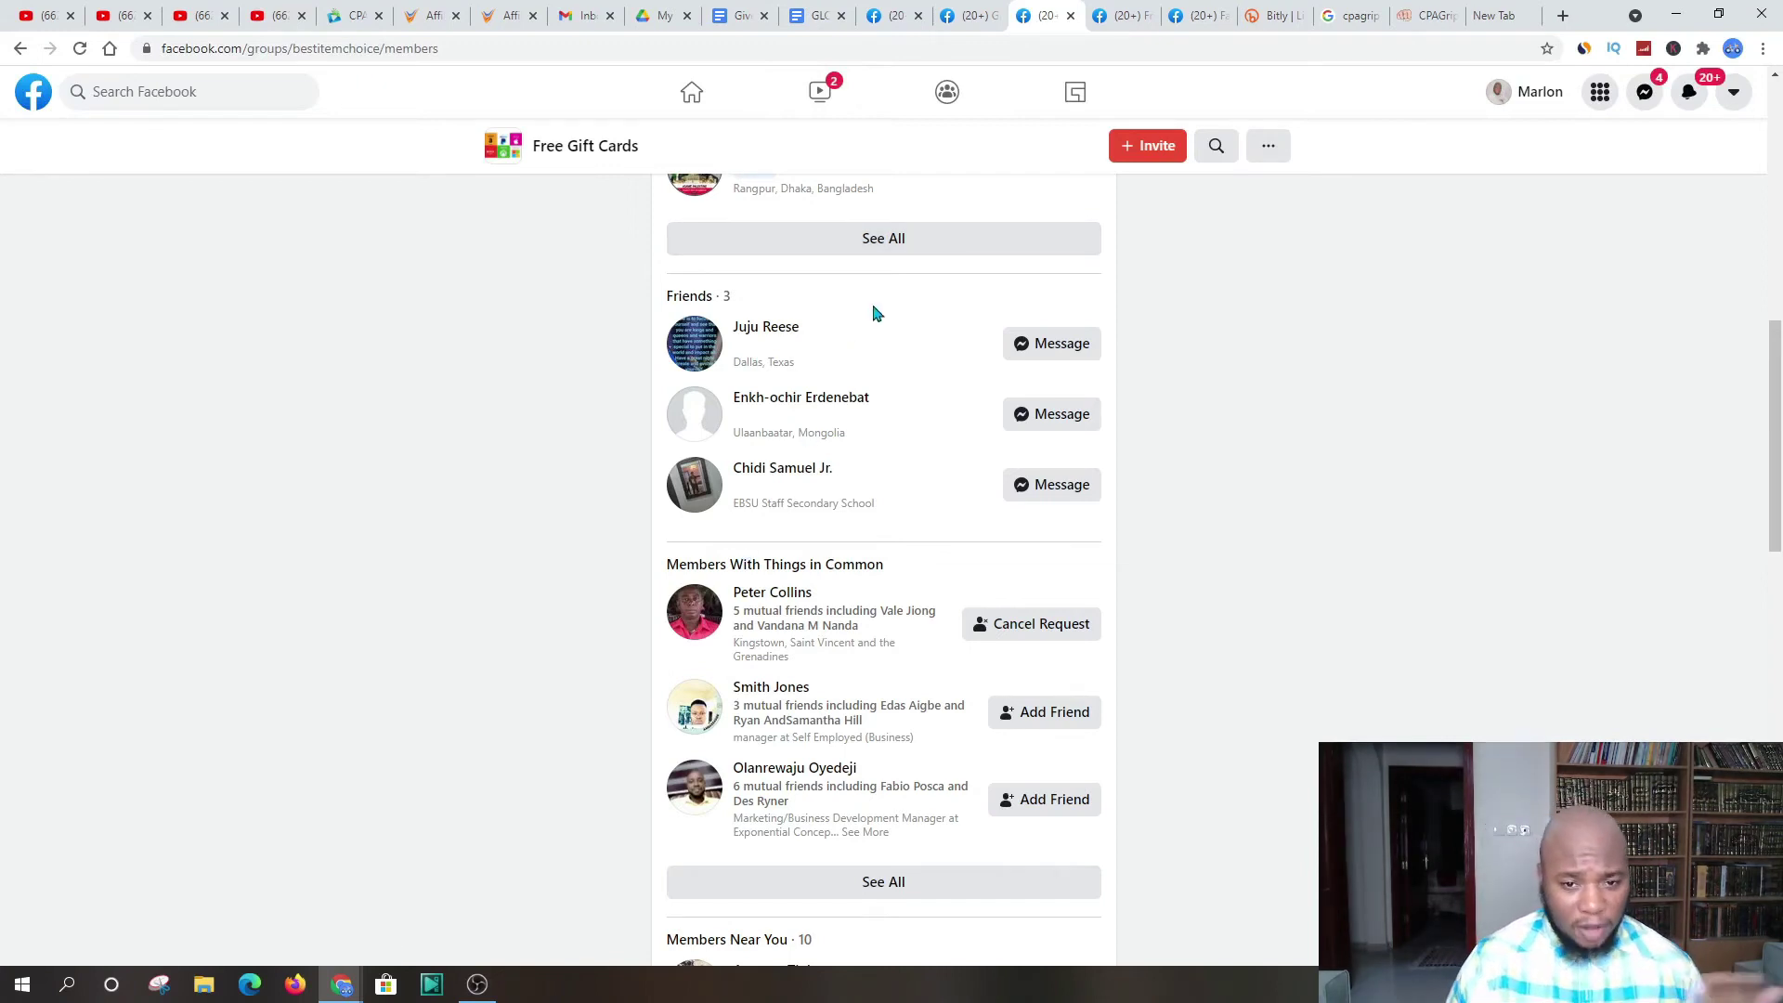
pyautogui.moveTo(688, 341)
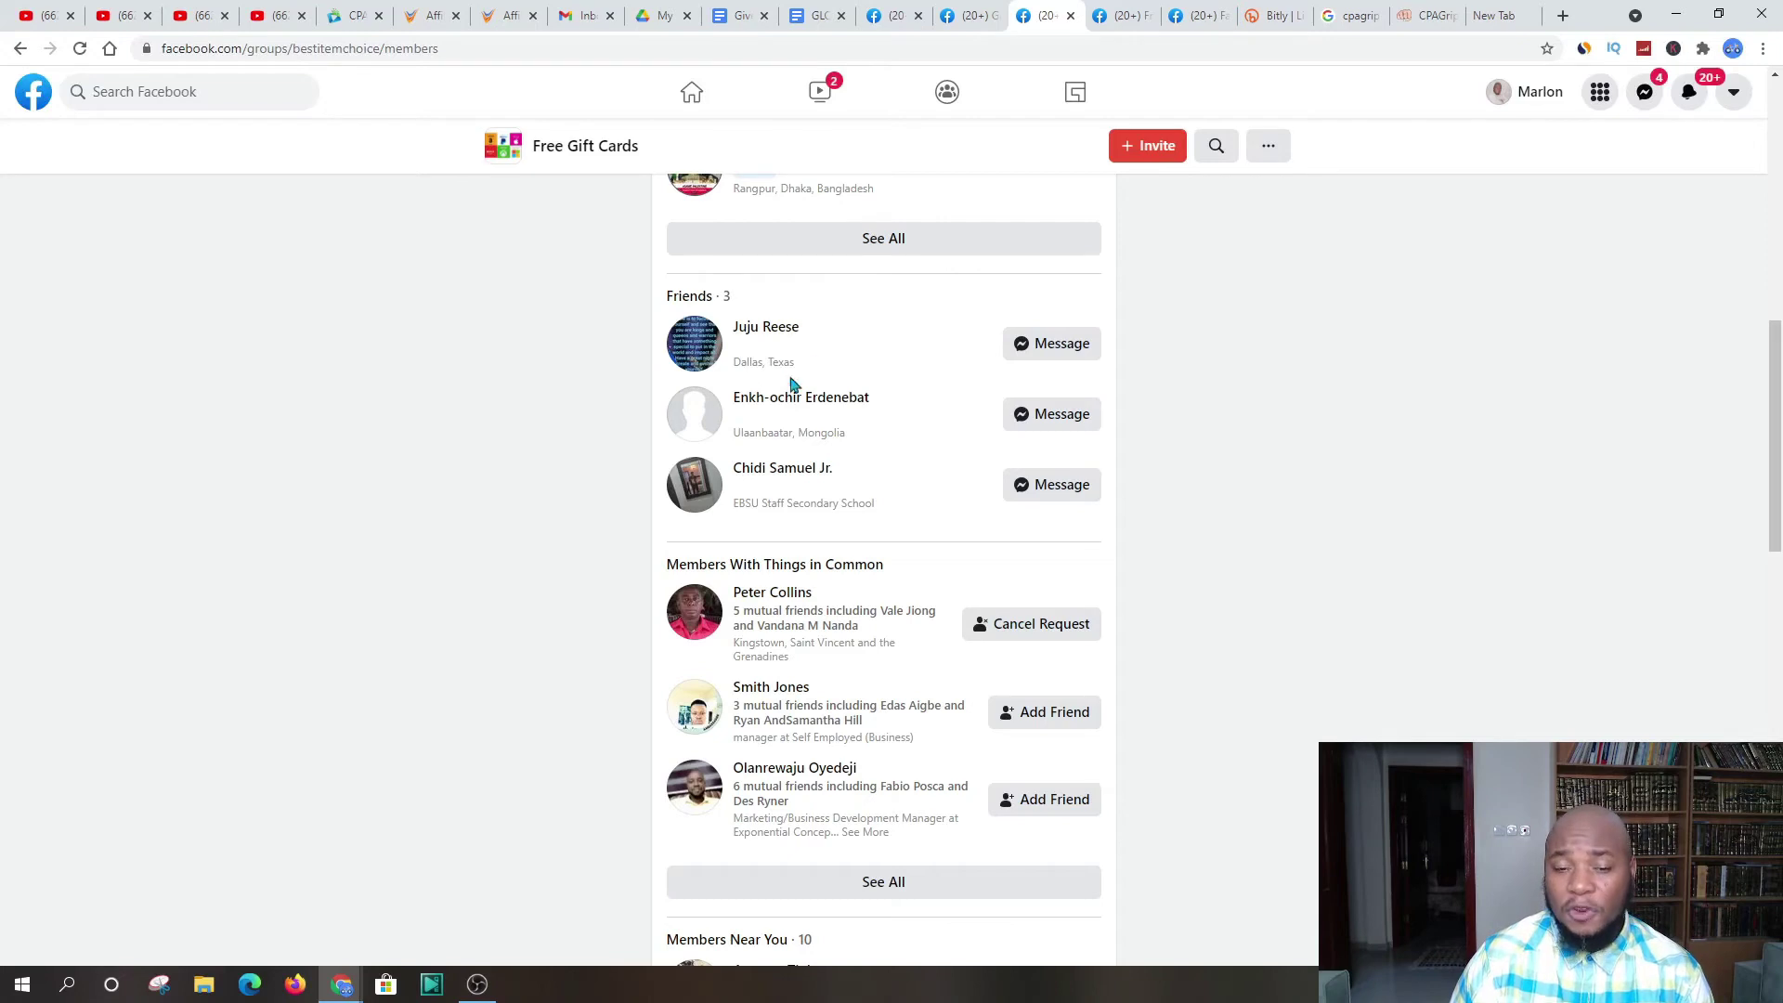
pyautogui.scroll(-6, 720, 383)
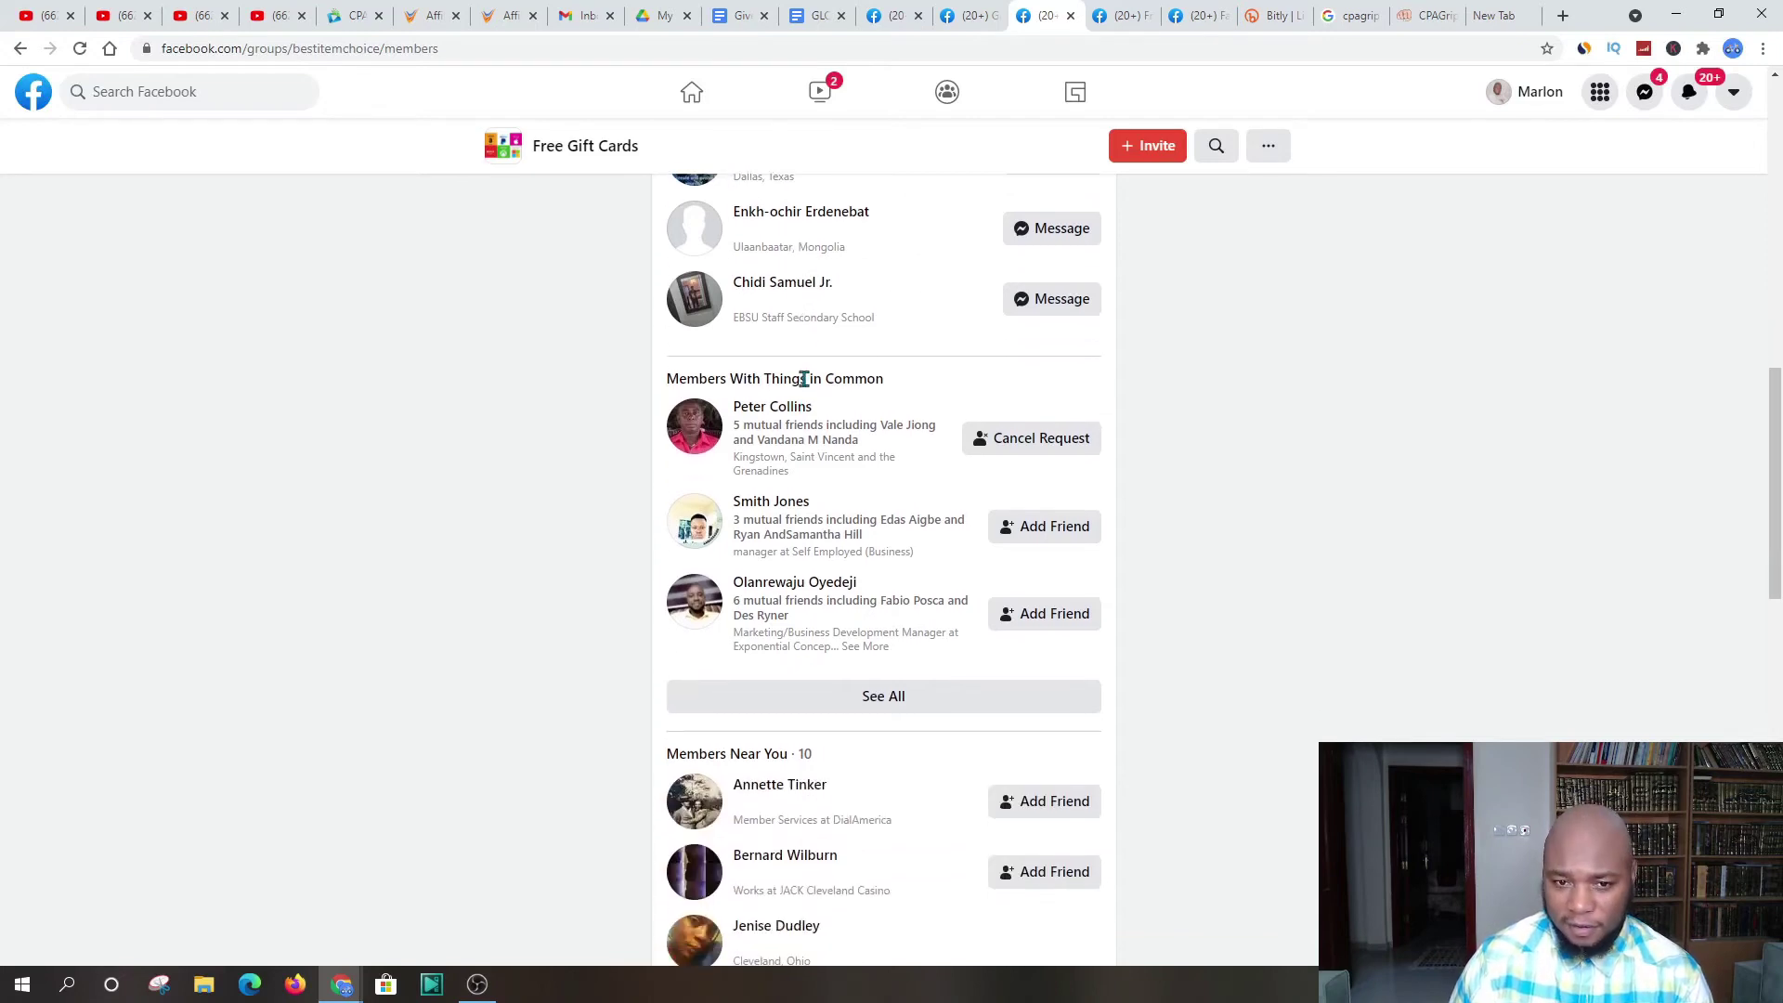
pyautogui.scroll(2, 836, 439)
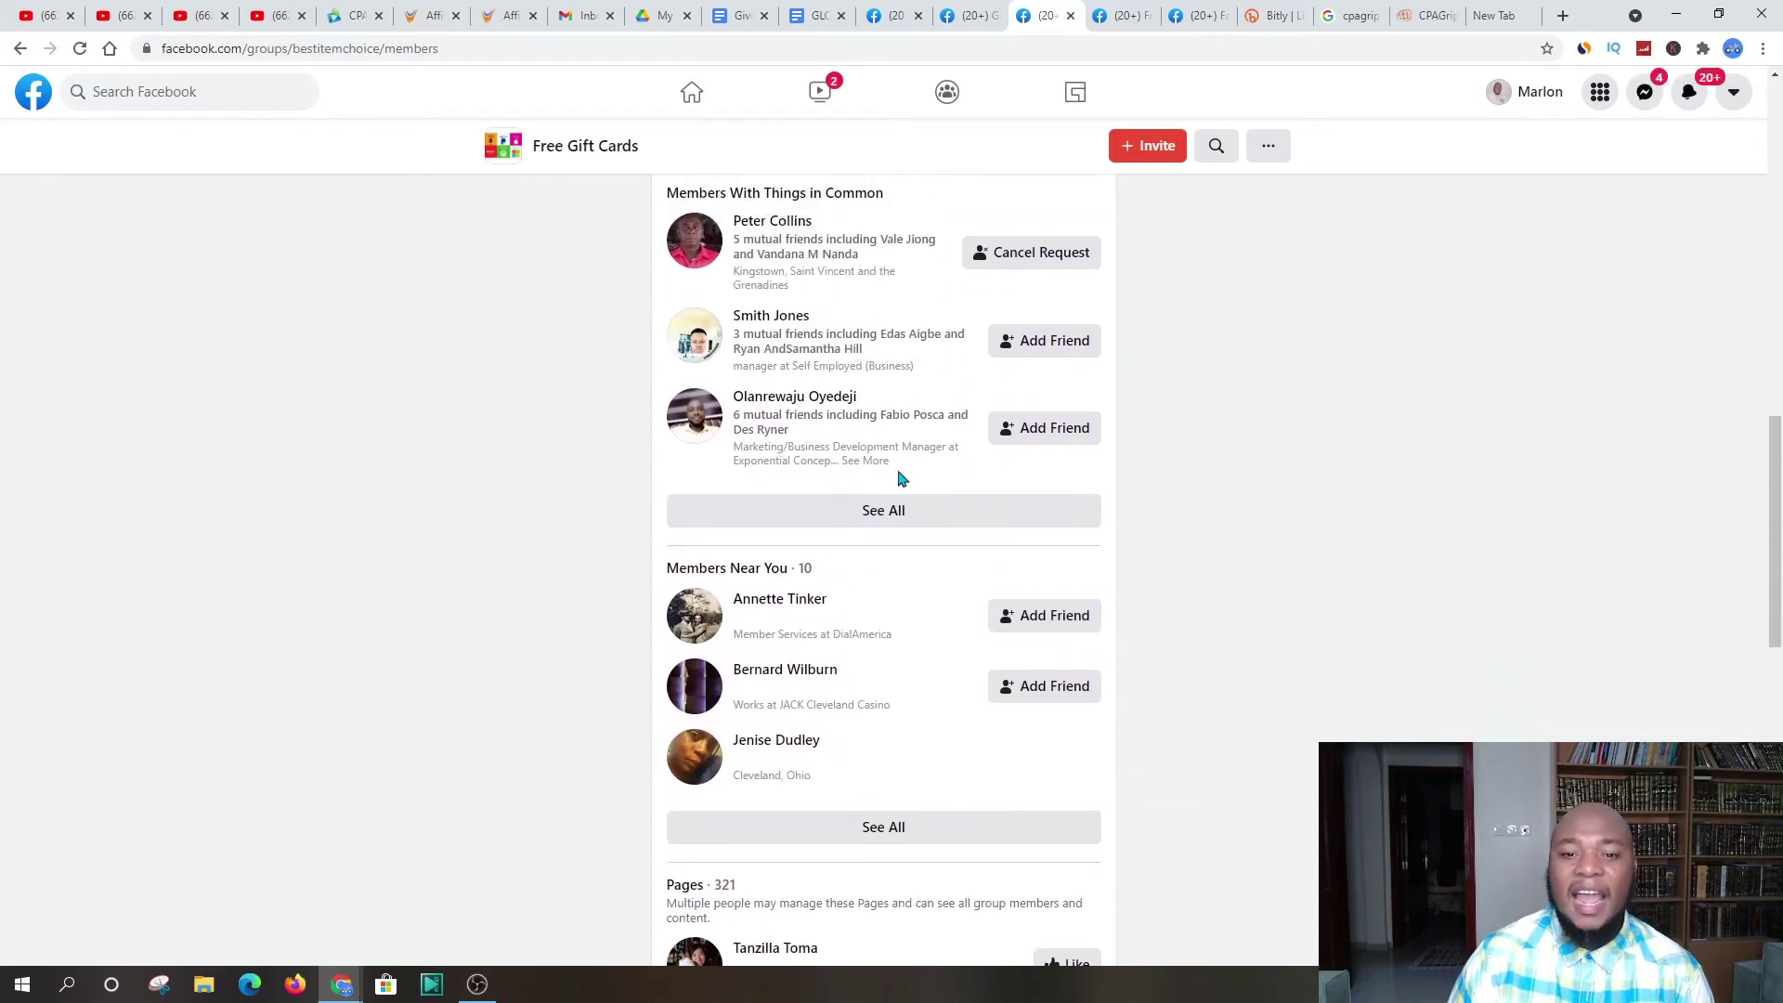
# Step: Show all members with things in common, then move to the other members page
pyautogui.click(878, 520)
pyautogui.scroll(-10, 874, 502)
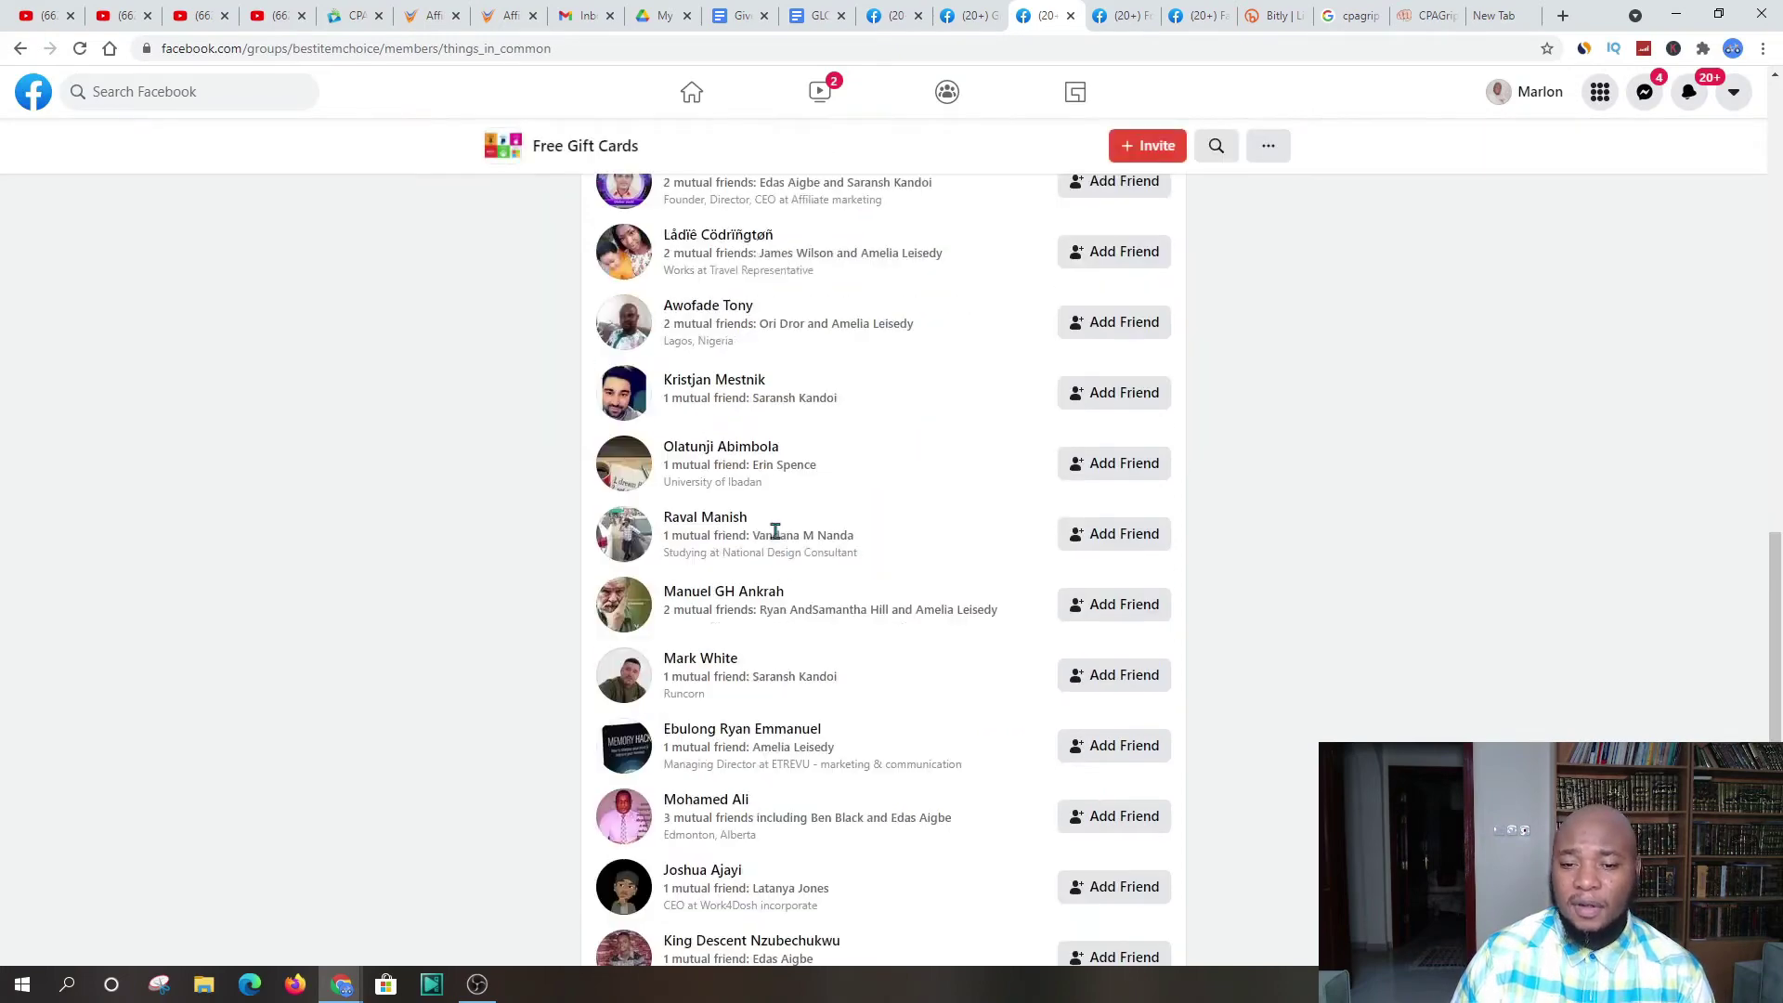
pyautogui.scroll(3, 830, 542)
pyautogui.scroll(5, 1329, 617)
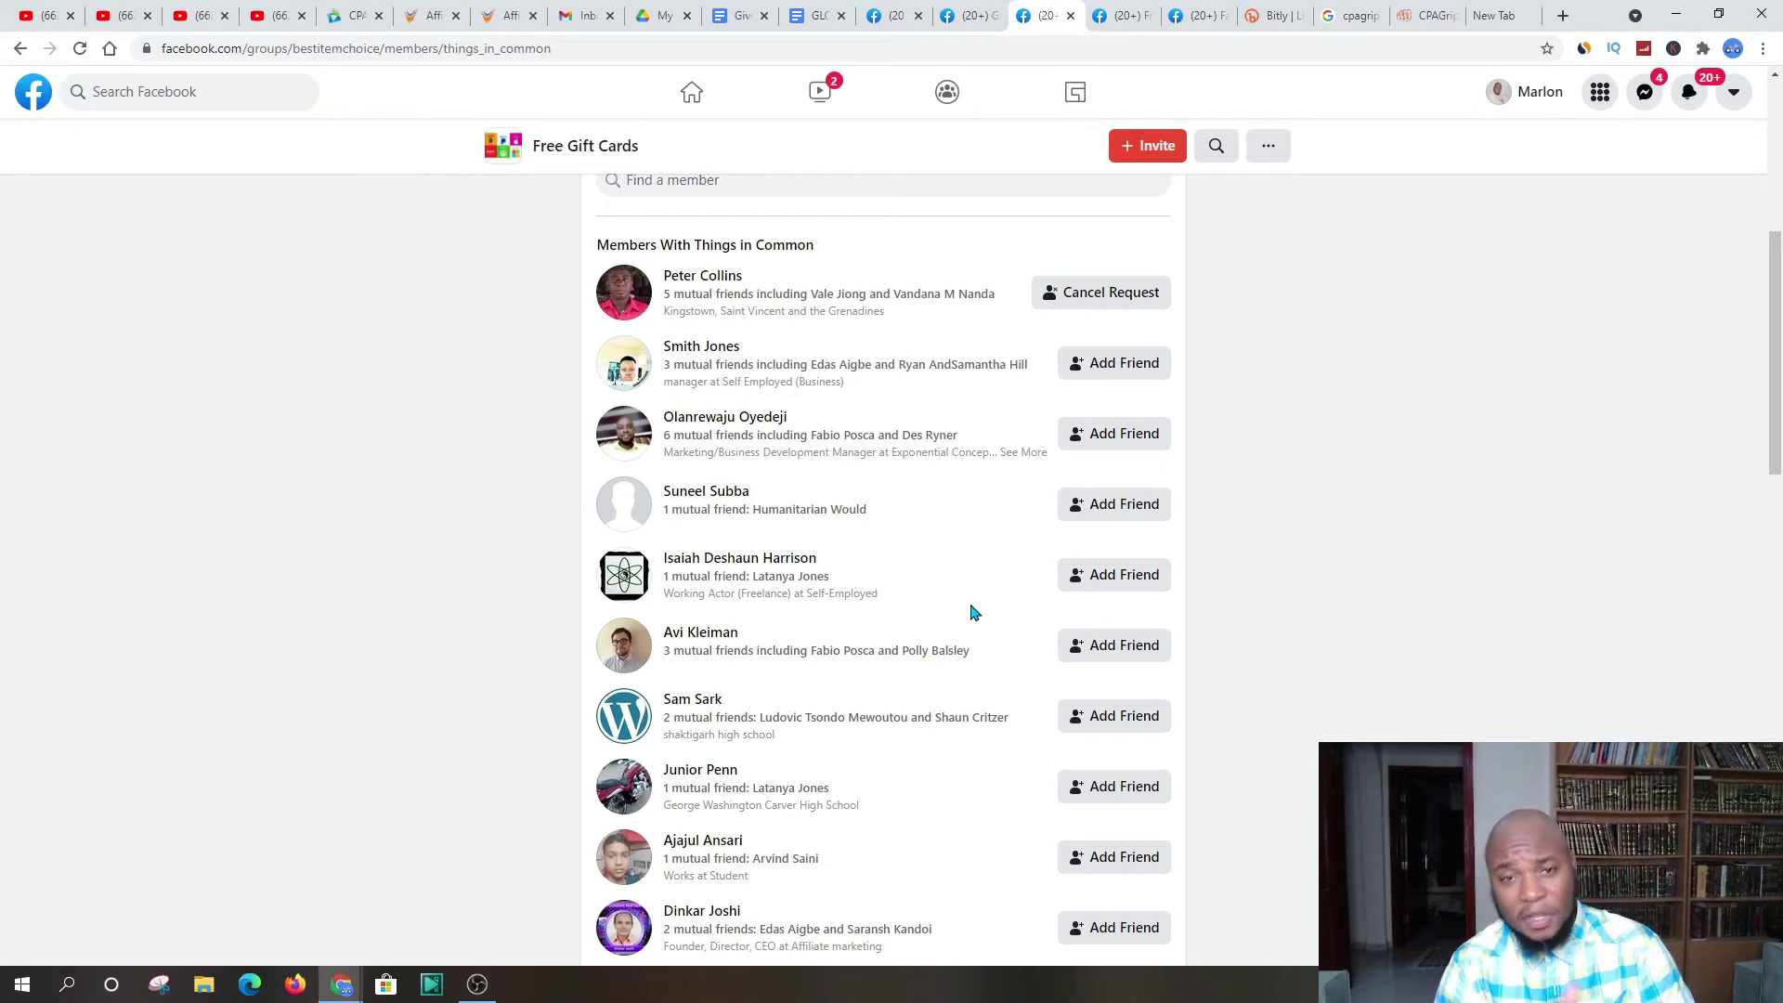
pyautogui.scroll(15, 1105, 325)
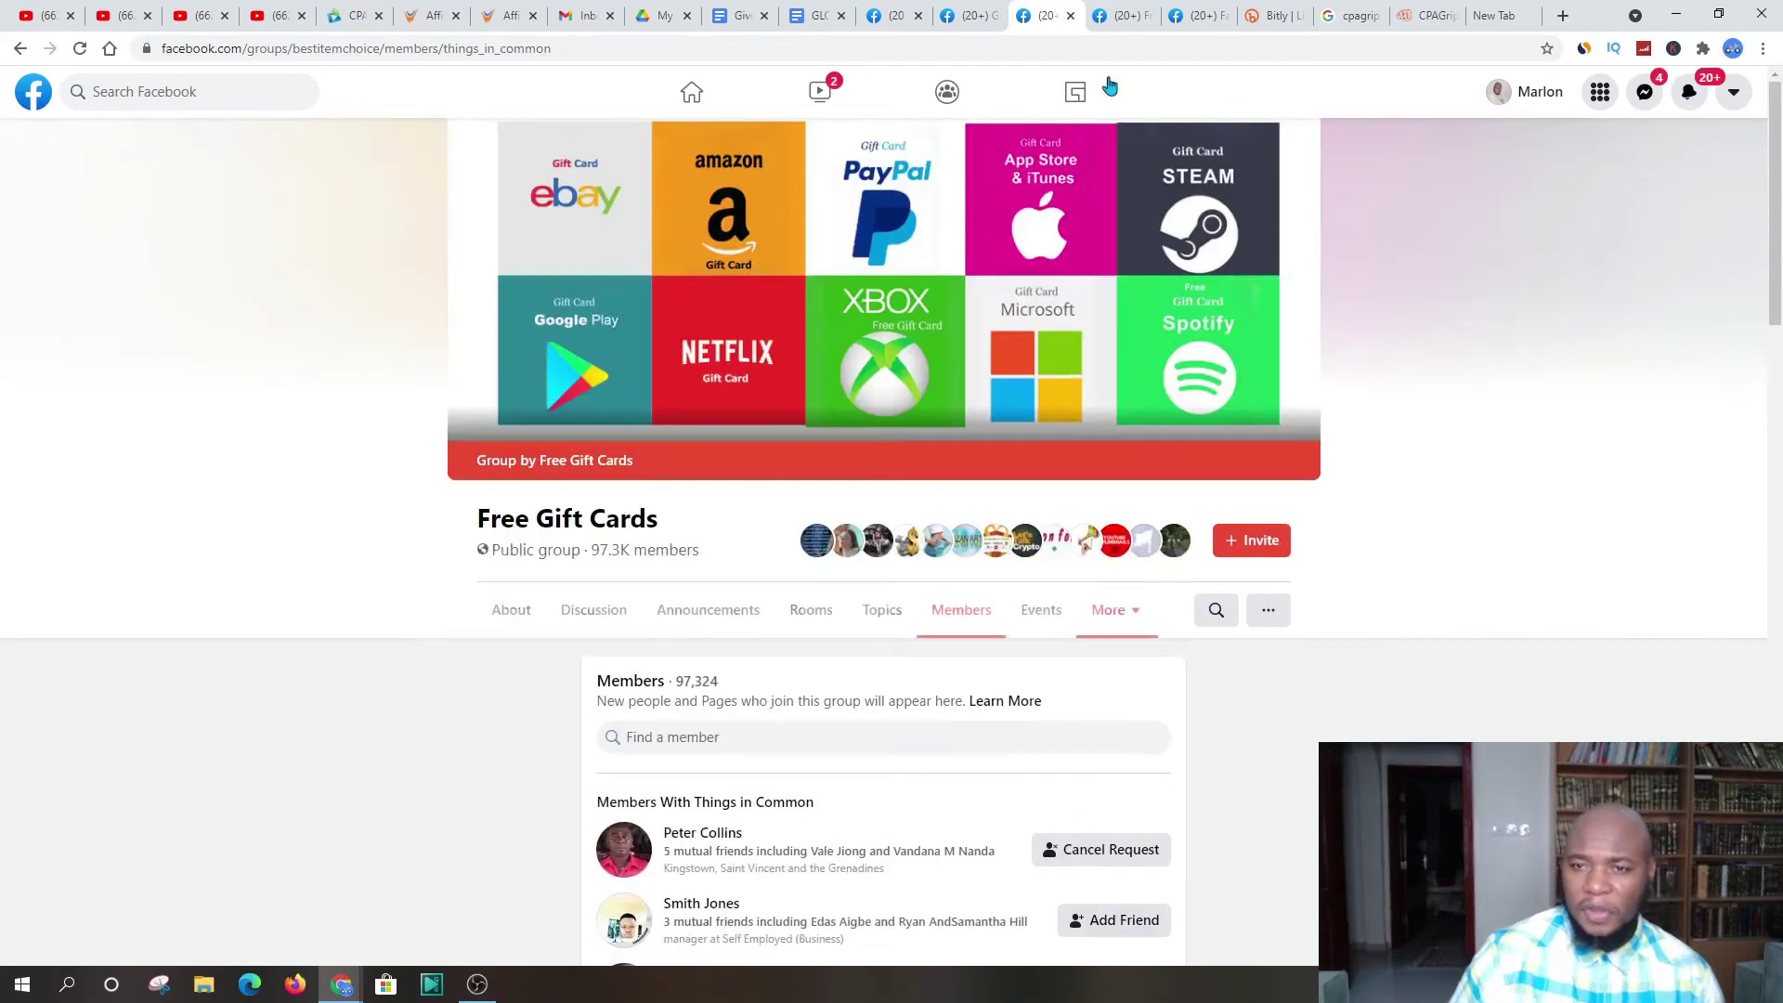
pyautogui.click(1113, 26)
pyautogui.scroll(10, 780, 301)
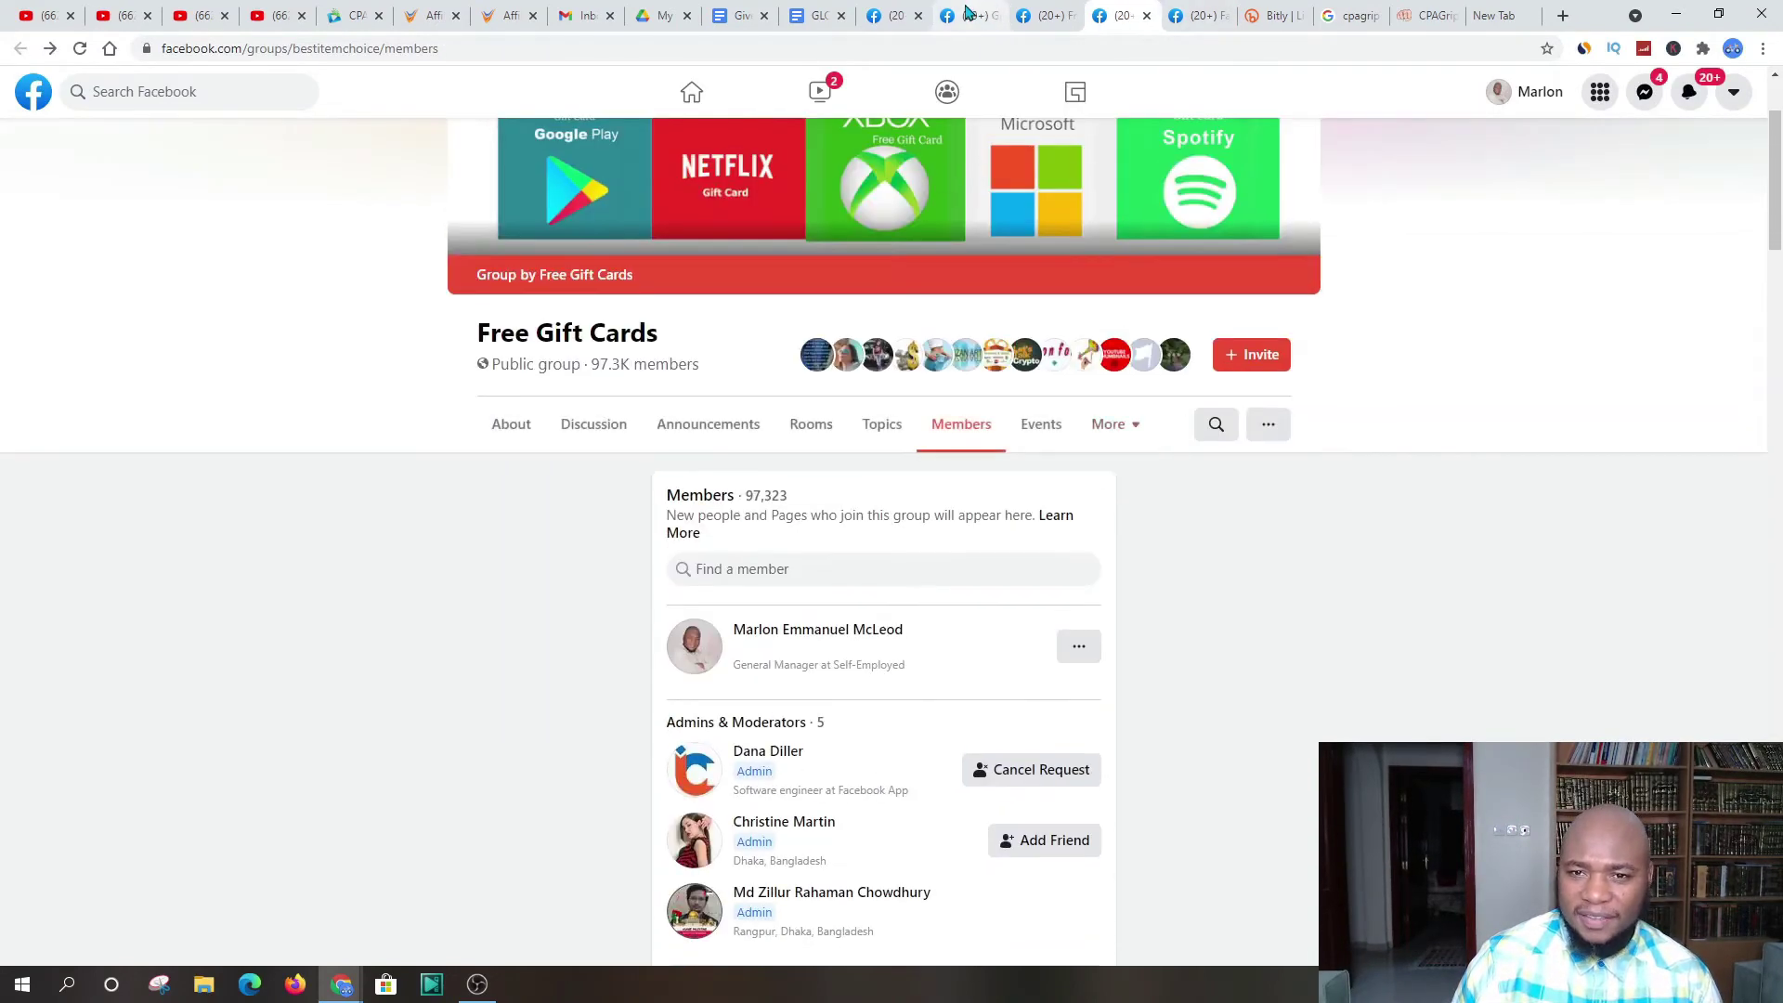
# Step: Scroll the 'gift card' group search results, from Free Gift Cards (97K) down and back
pyautogui.click(892, 10)
pyautogui.click(971, 15)
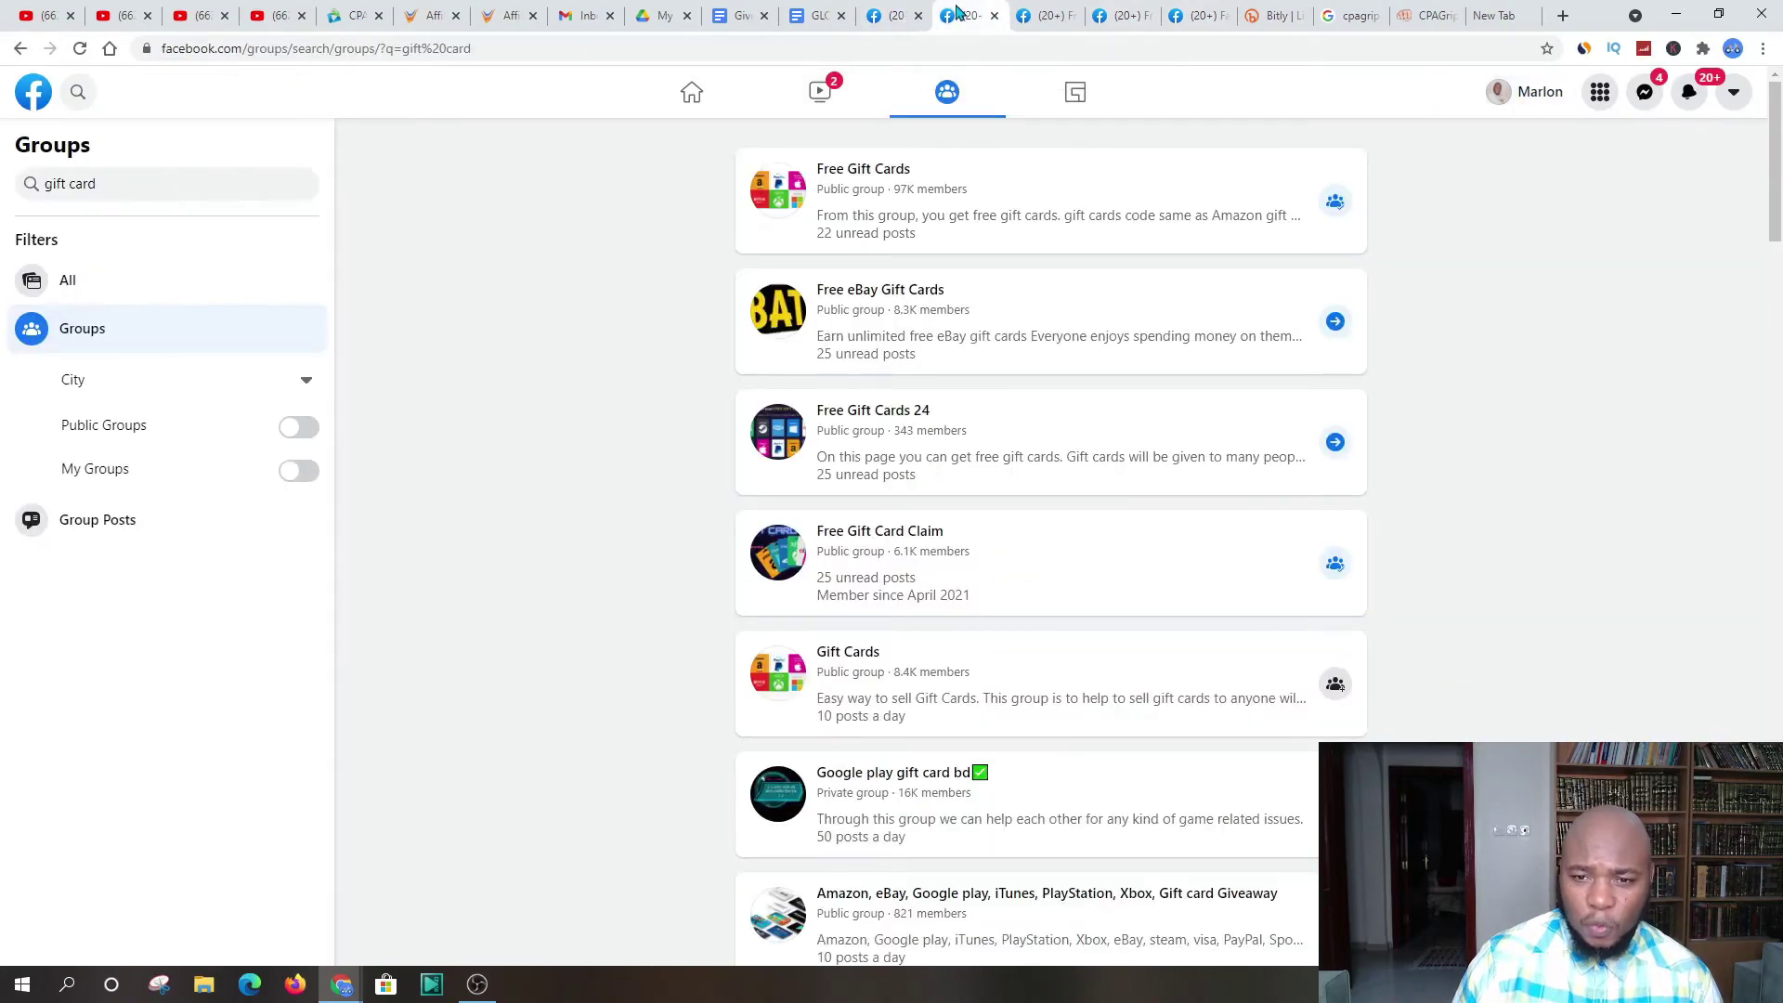
pyautogui.scroll(-18, 1197, 333)
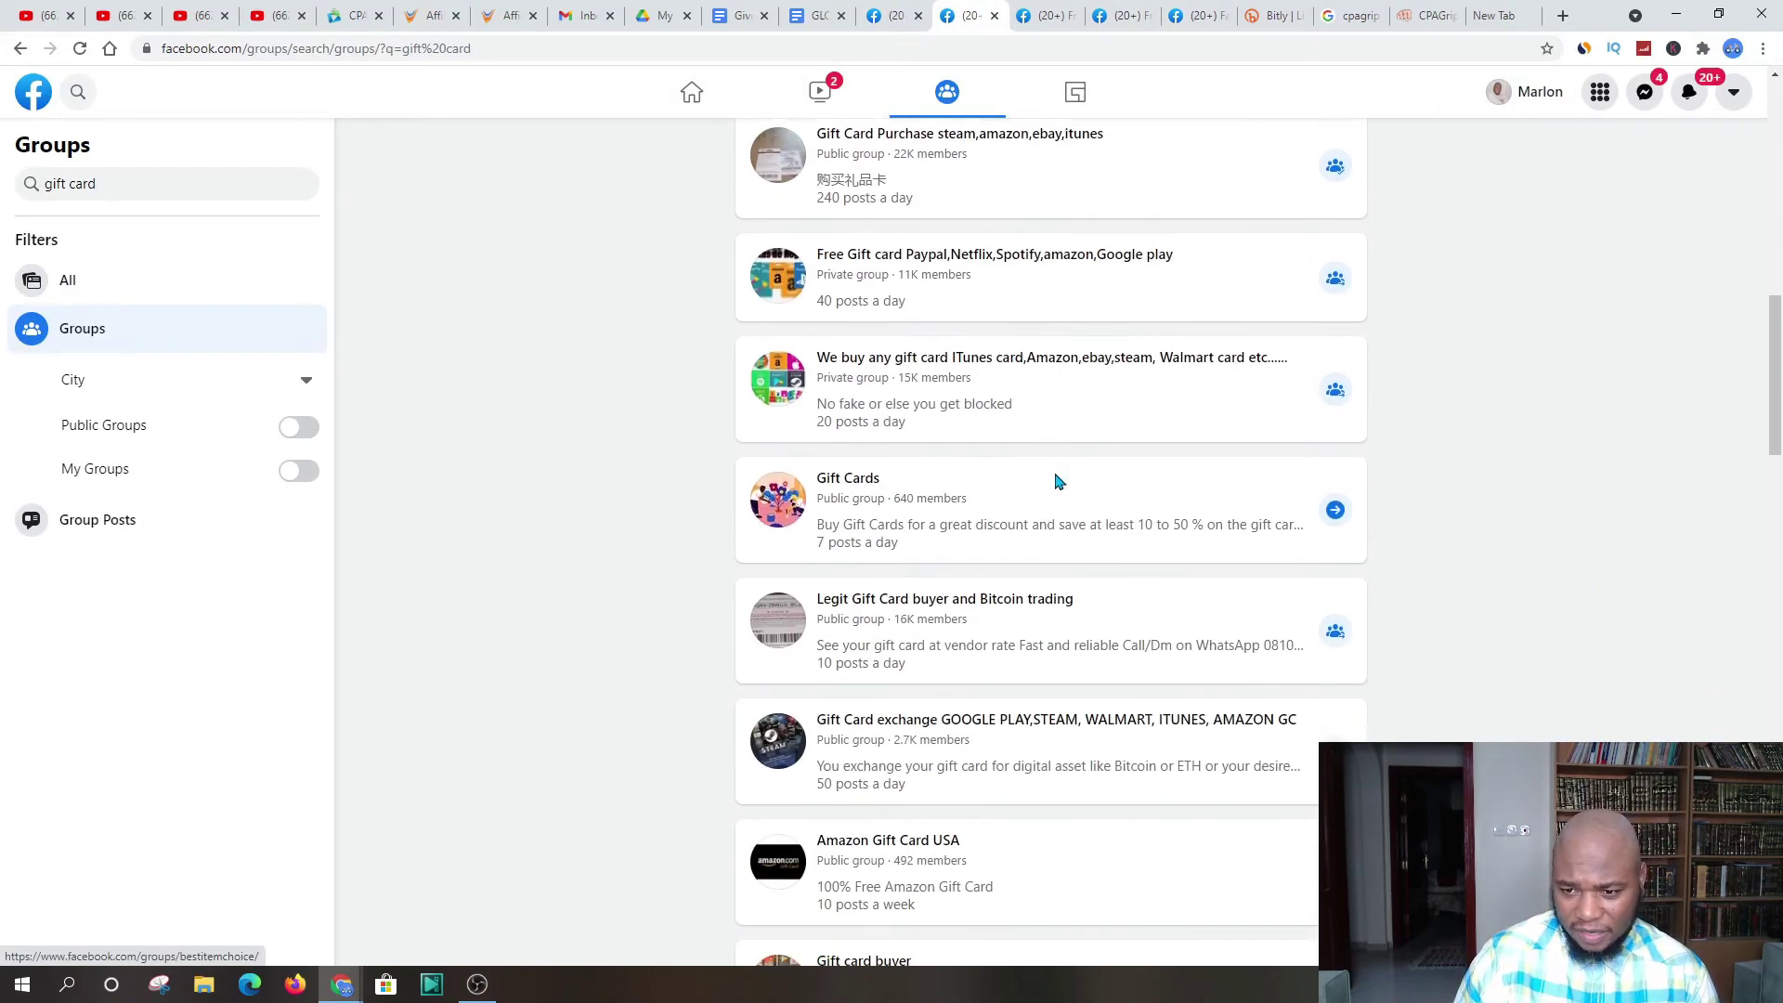
pyautogui.scroll(-7, 1054, 482)
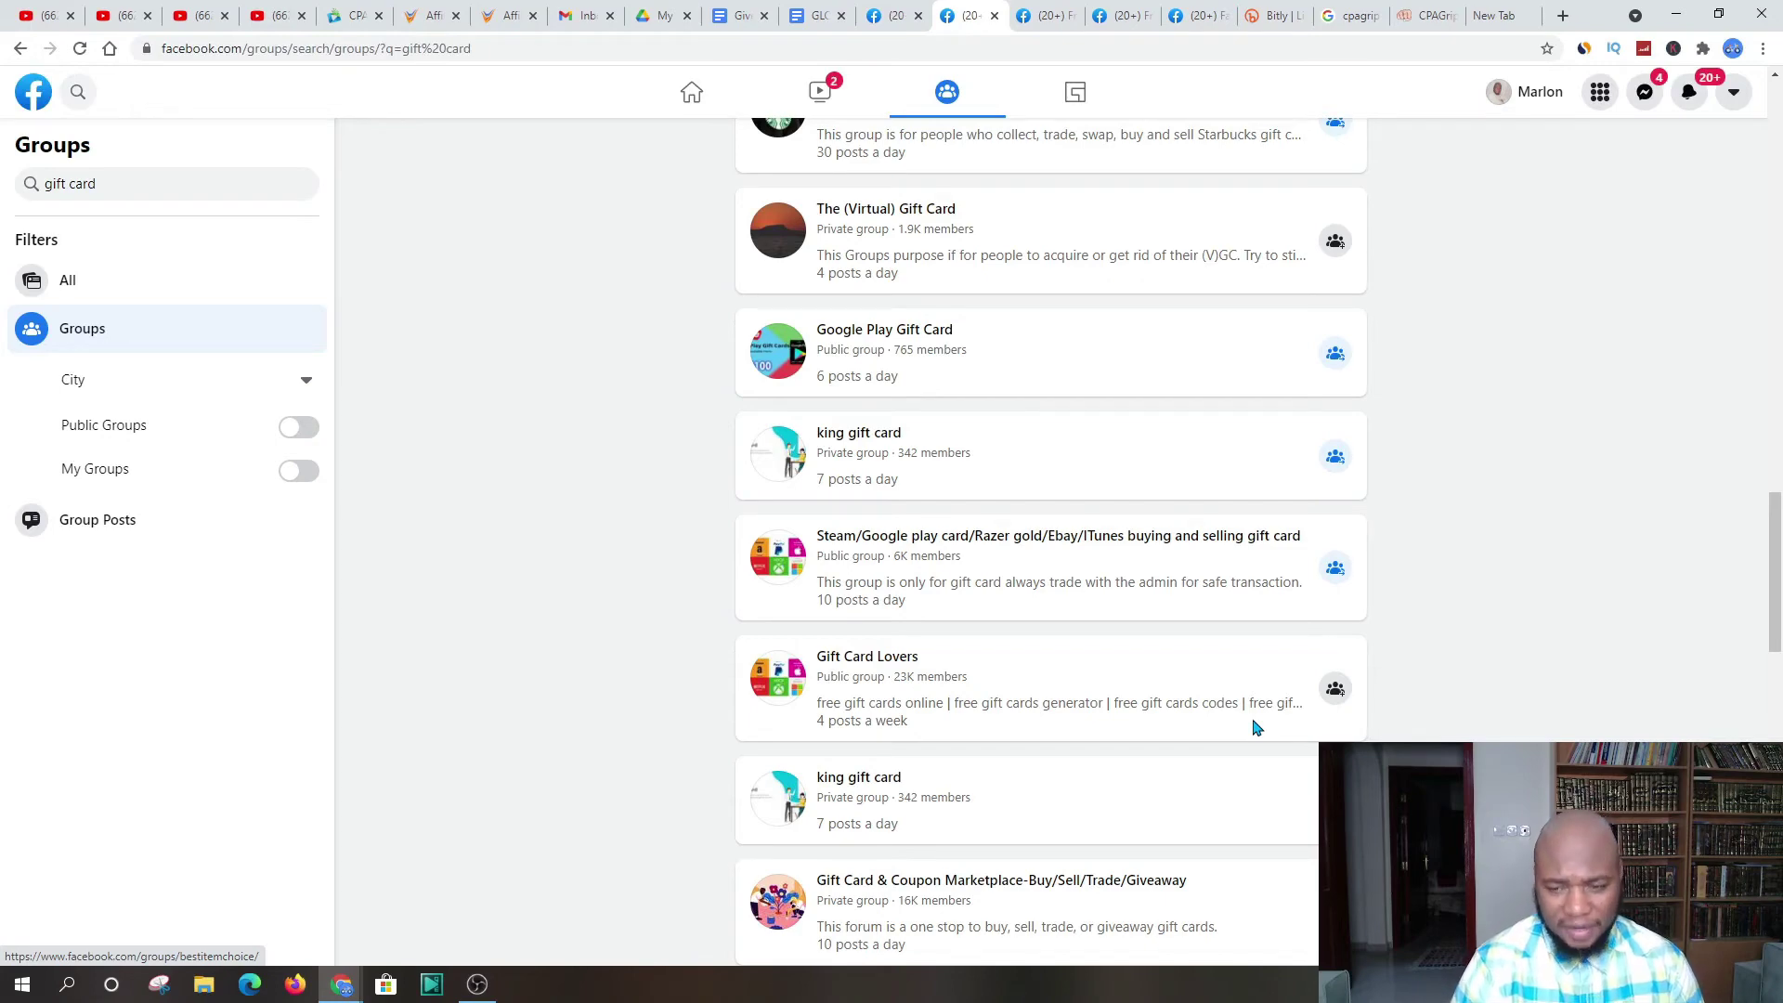
pyautogui.scroll(-7, 1123, 601)
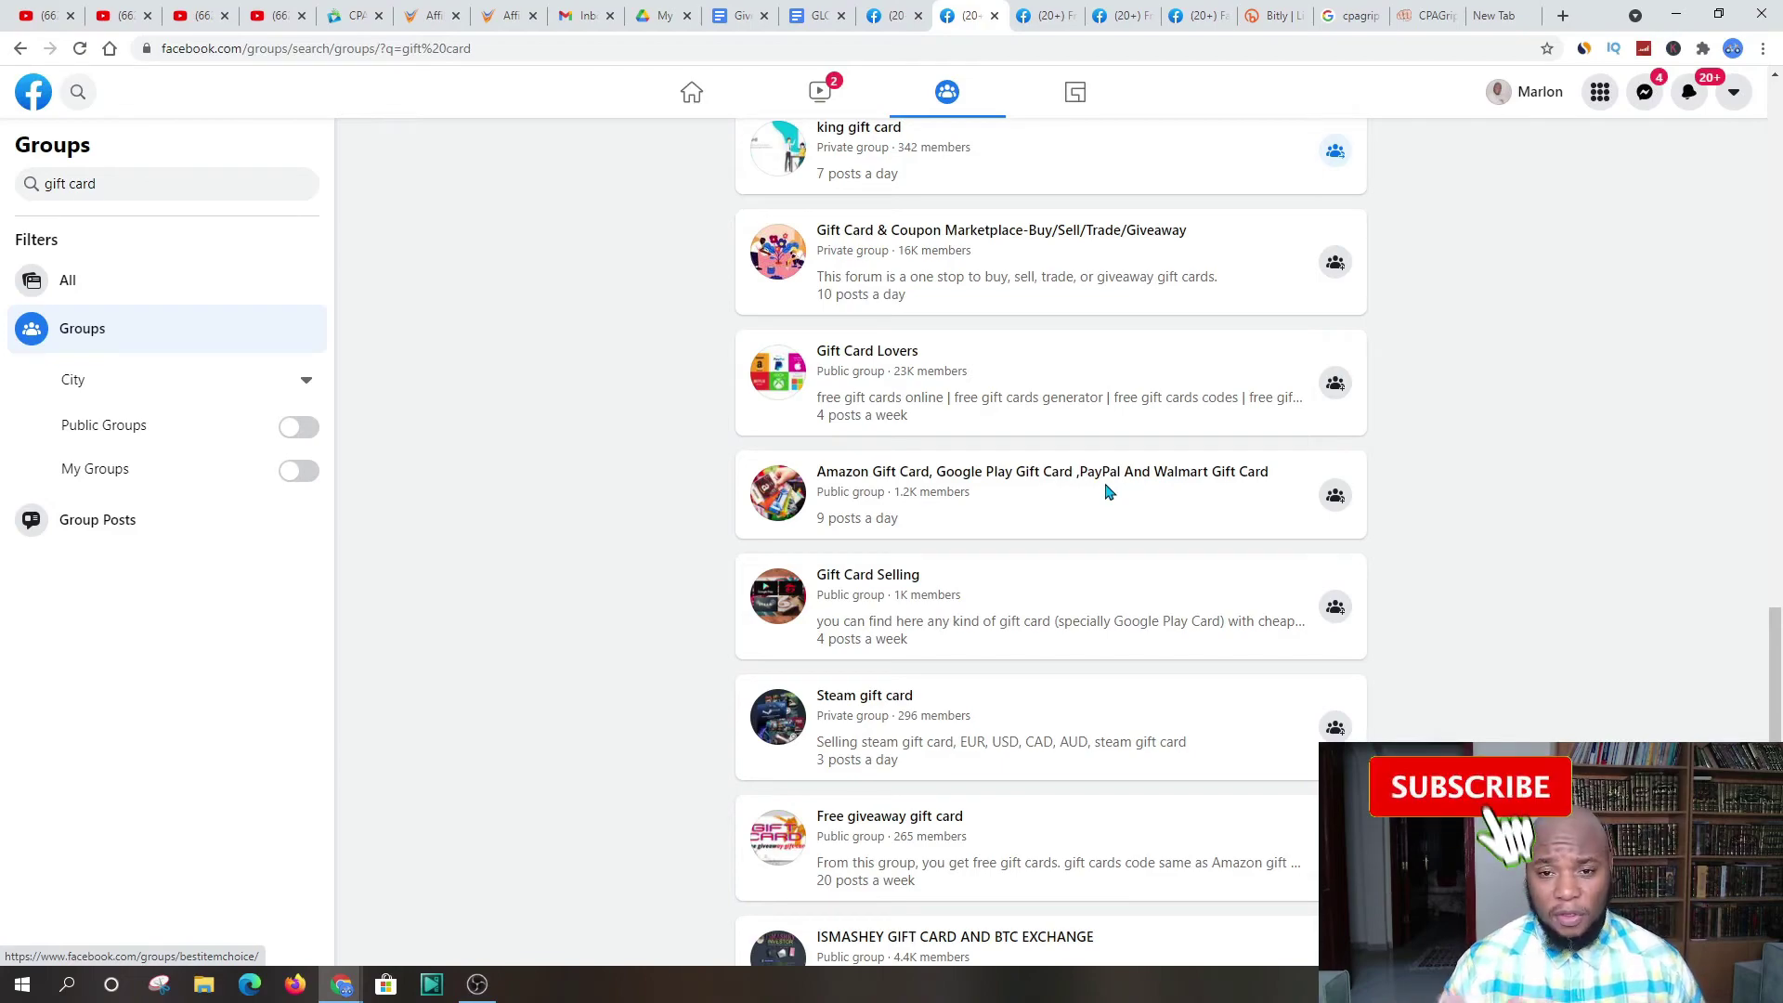
pyautogui.scroll(4, 1337, 608)
pyautogui.scroll(15, 1337, 608)
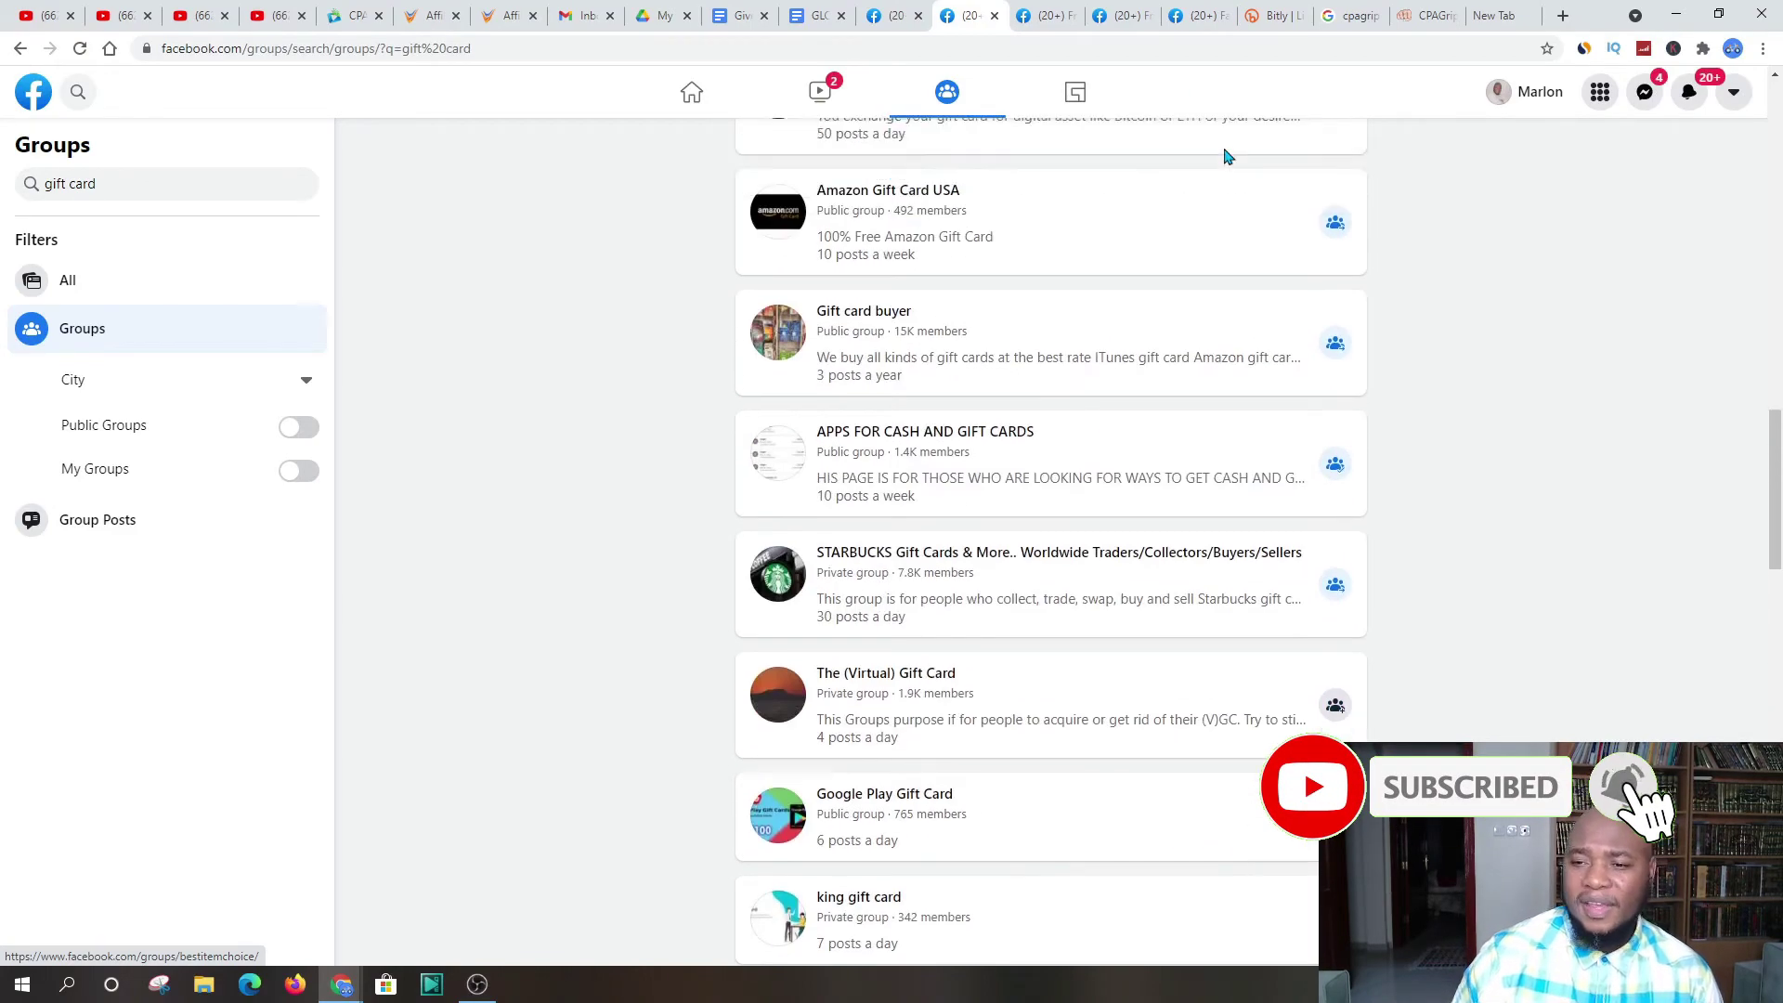
pyautogui.scroll(12, 1132, 315)
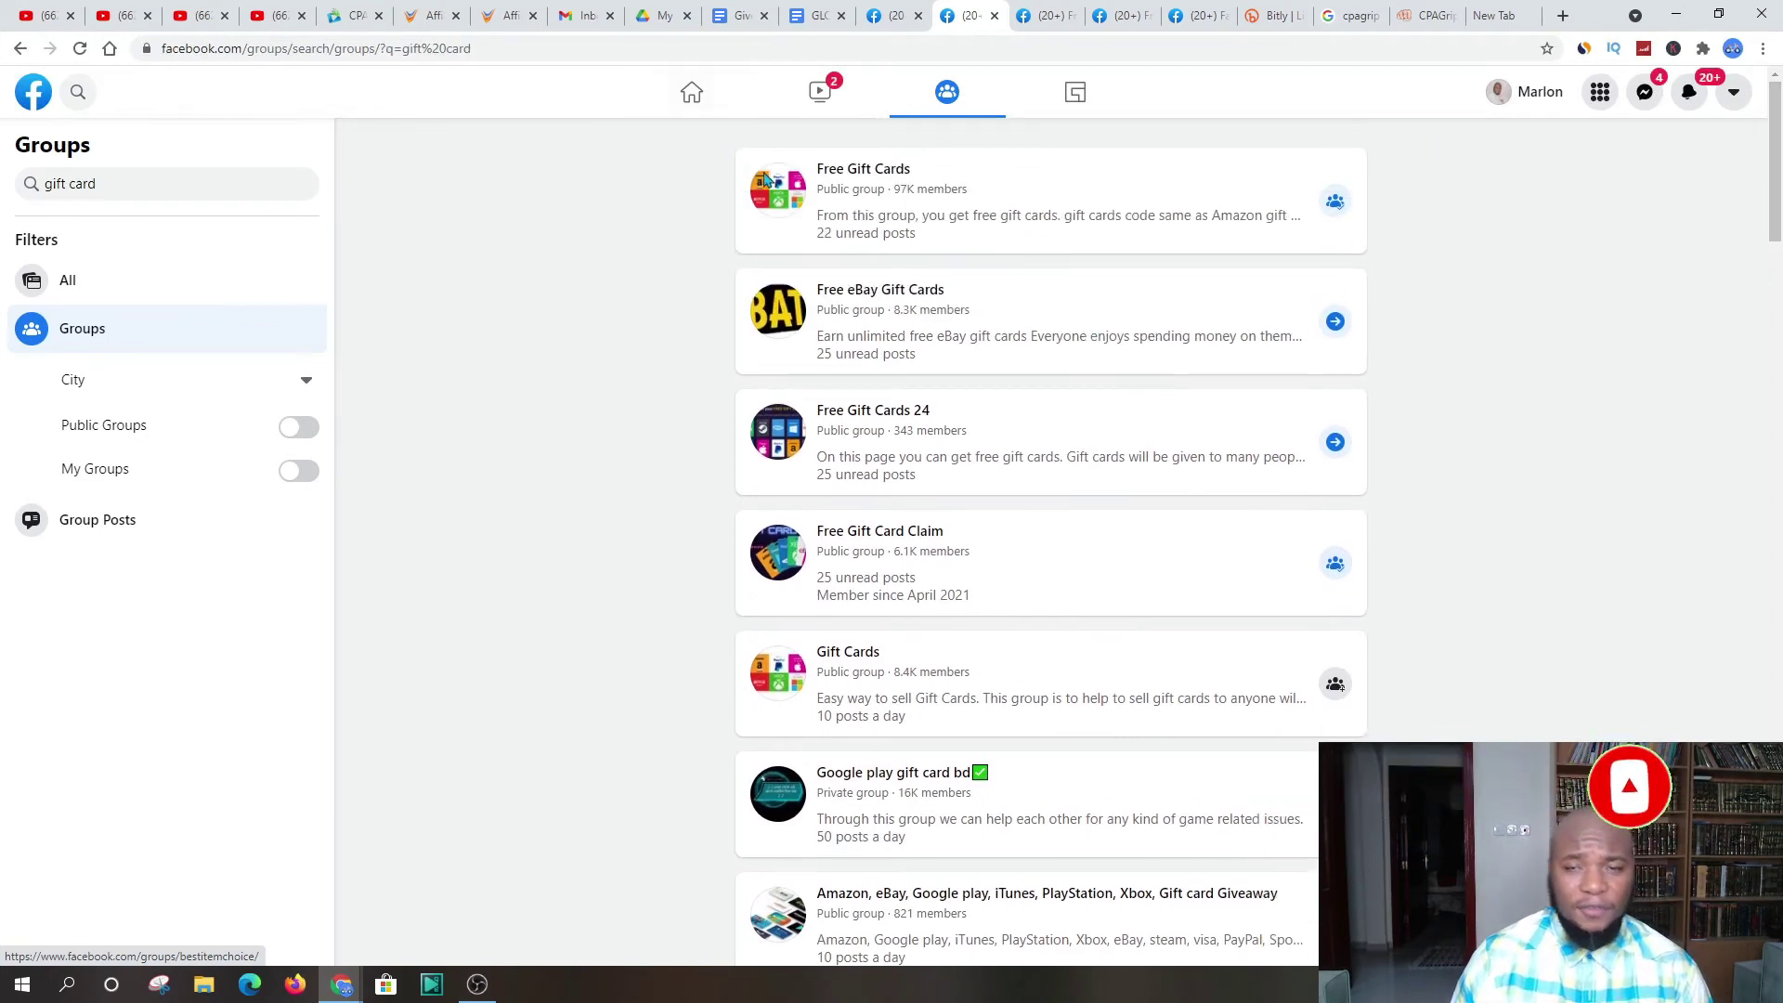
pyautogui.moveTo(773, 181)
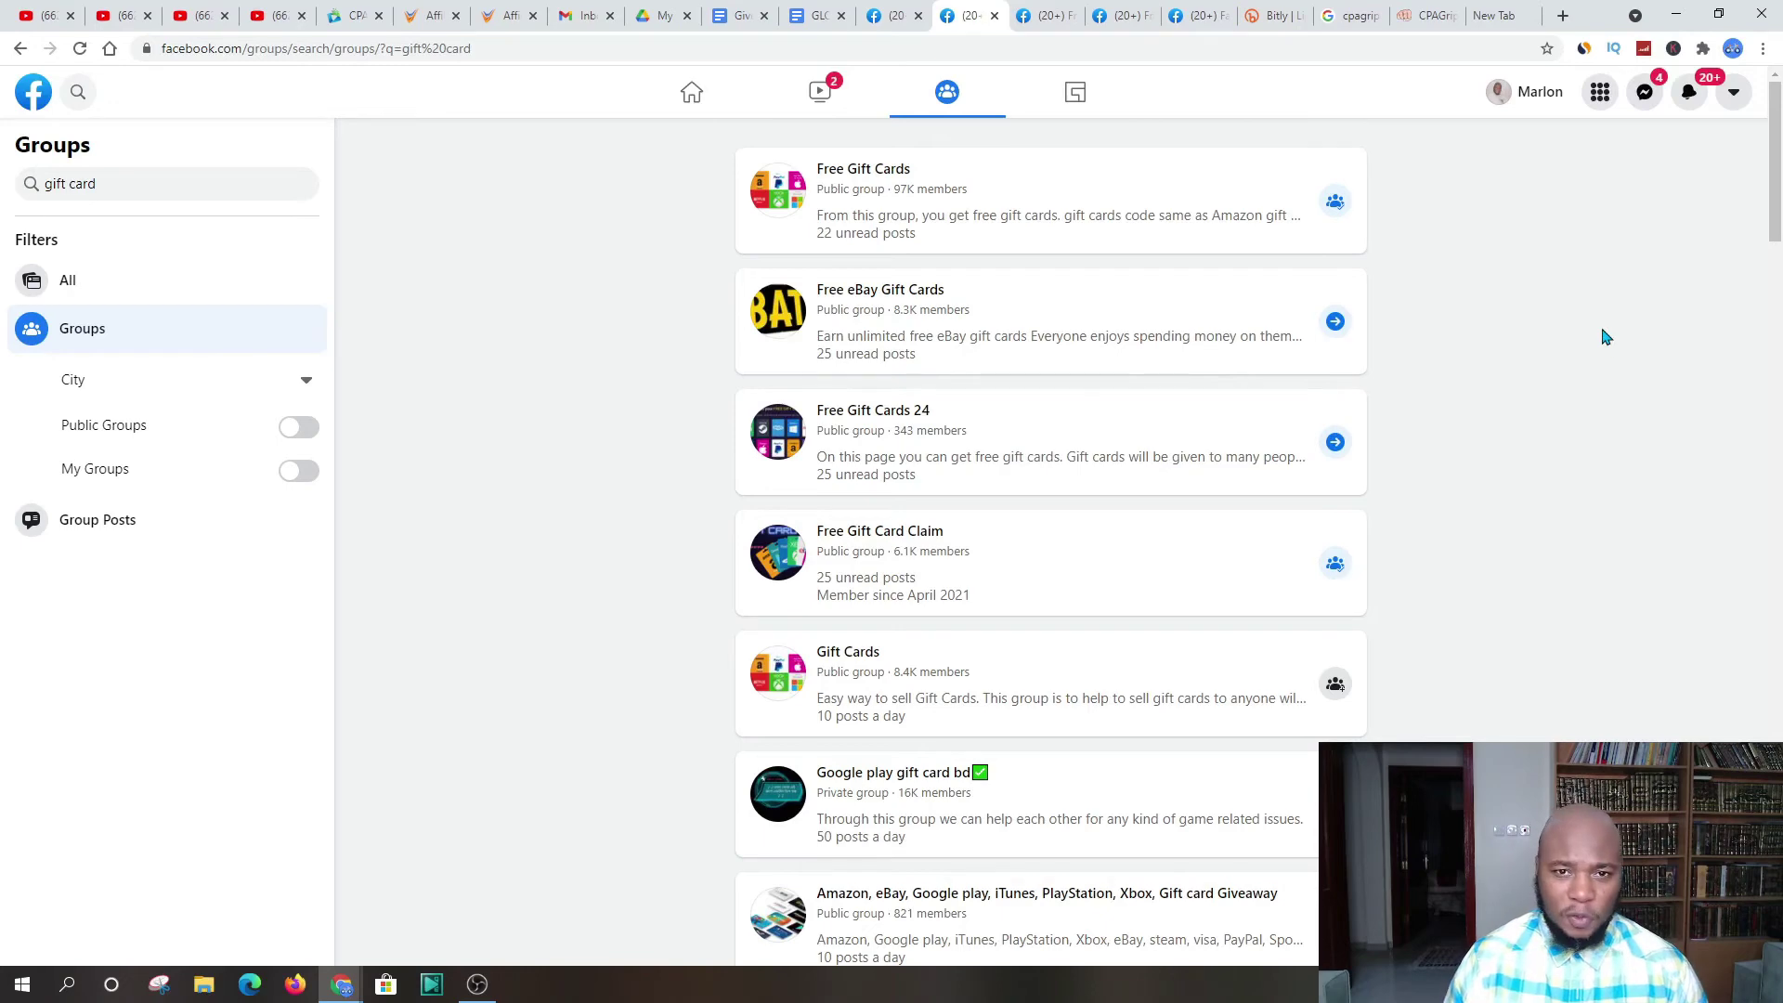
# Step: In CPAlead, close the offer dialog and scroll through the 15 US survey offers
pyautogui.click(362, 13)
pyautogui.click(1502, 178)
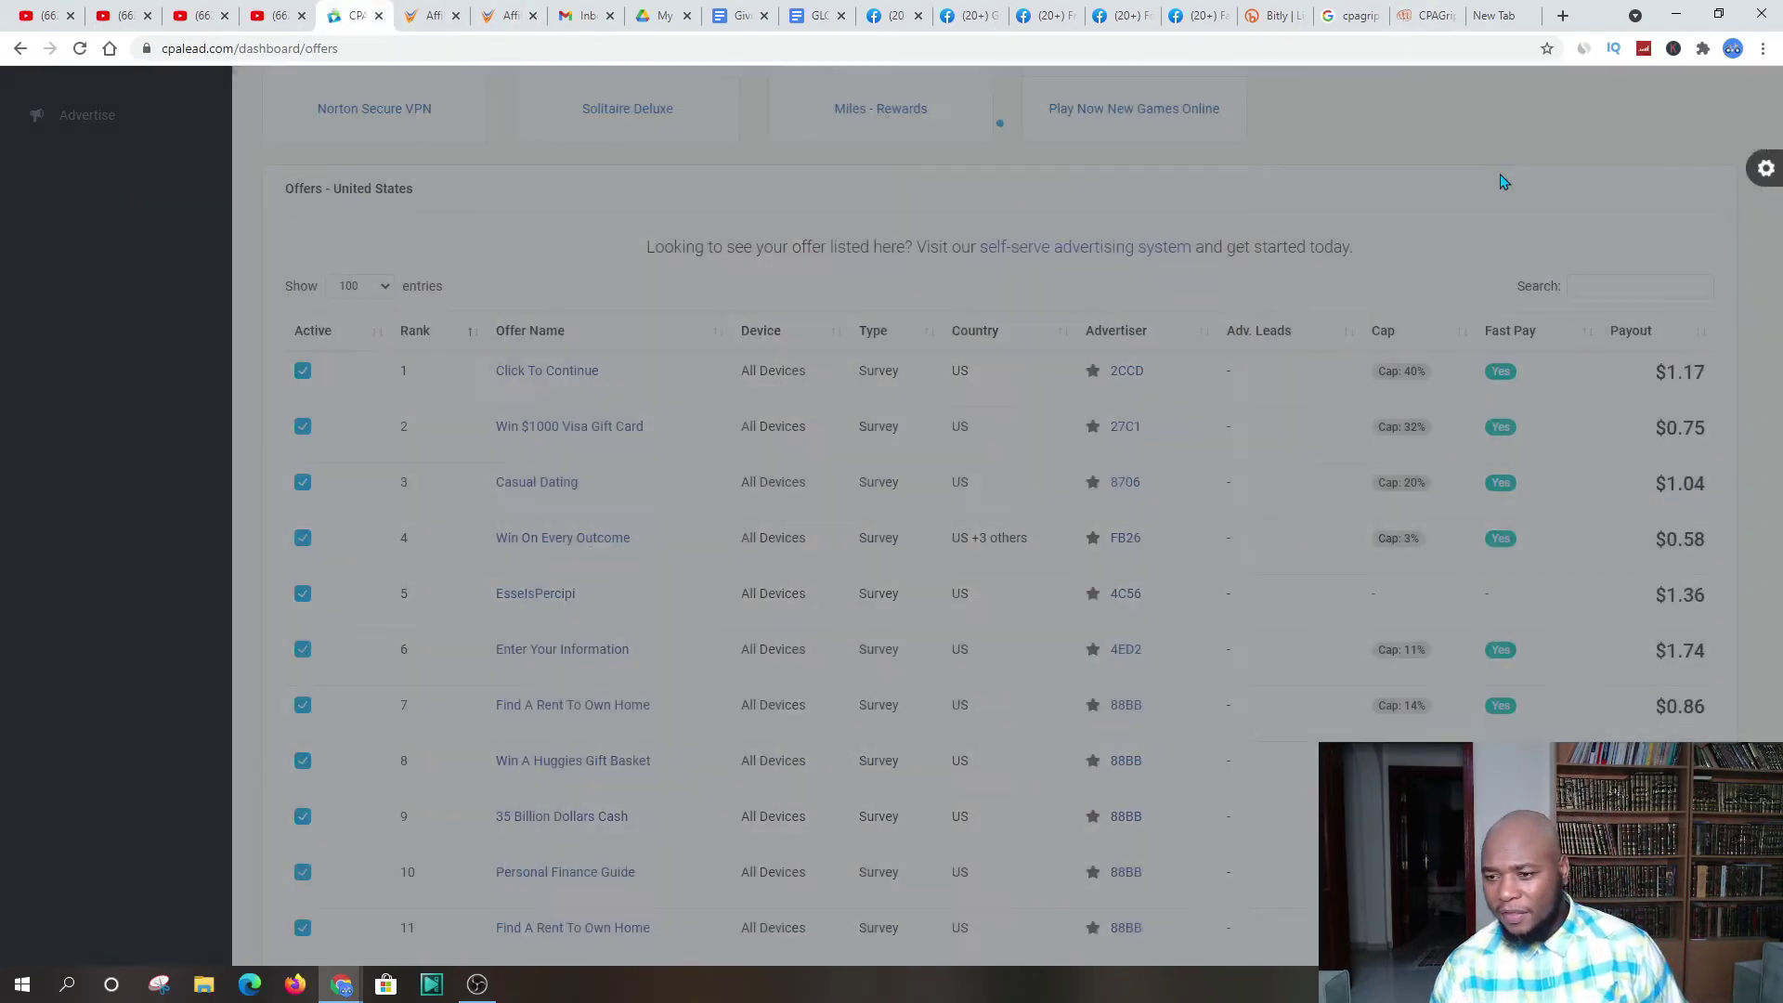
pyautogui.scroll(-4, 1659, 427)
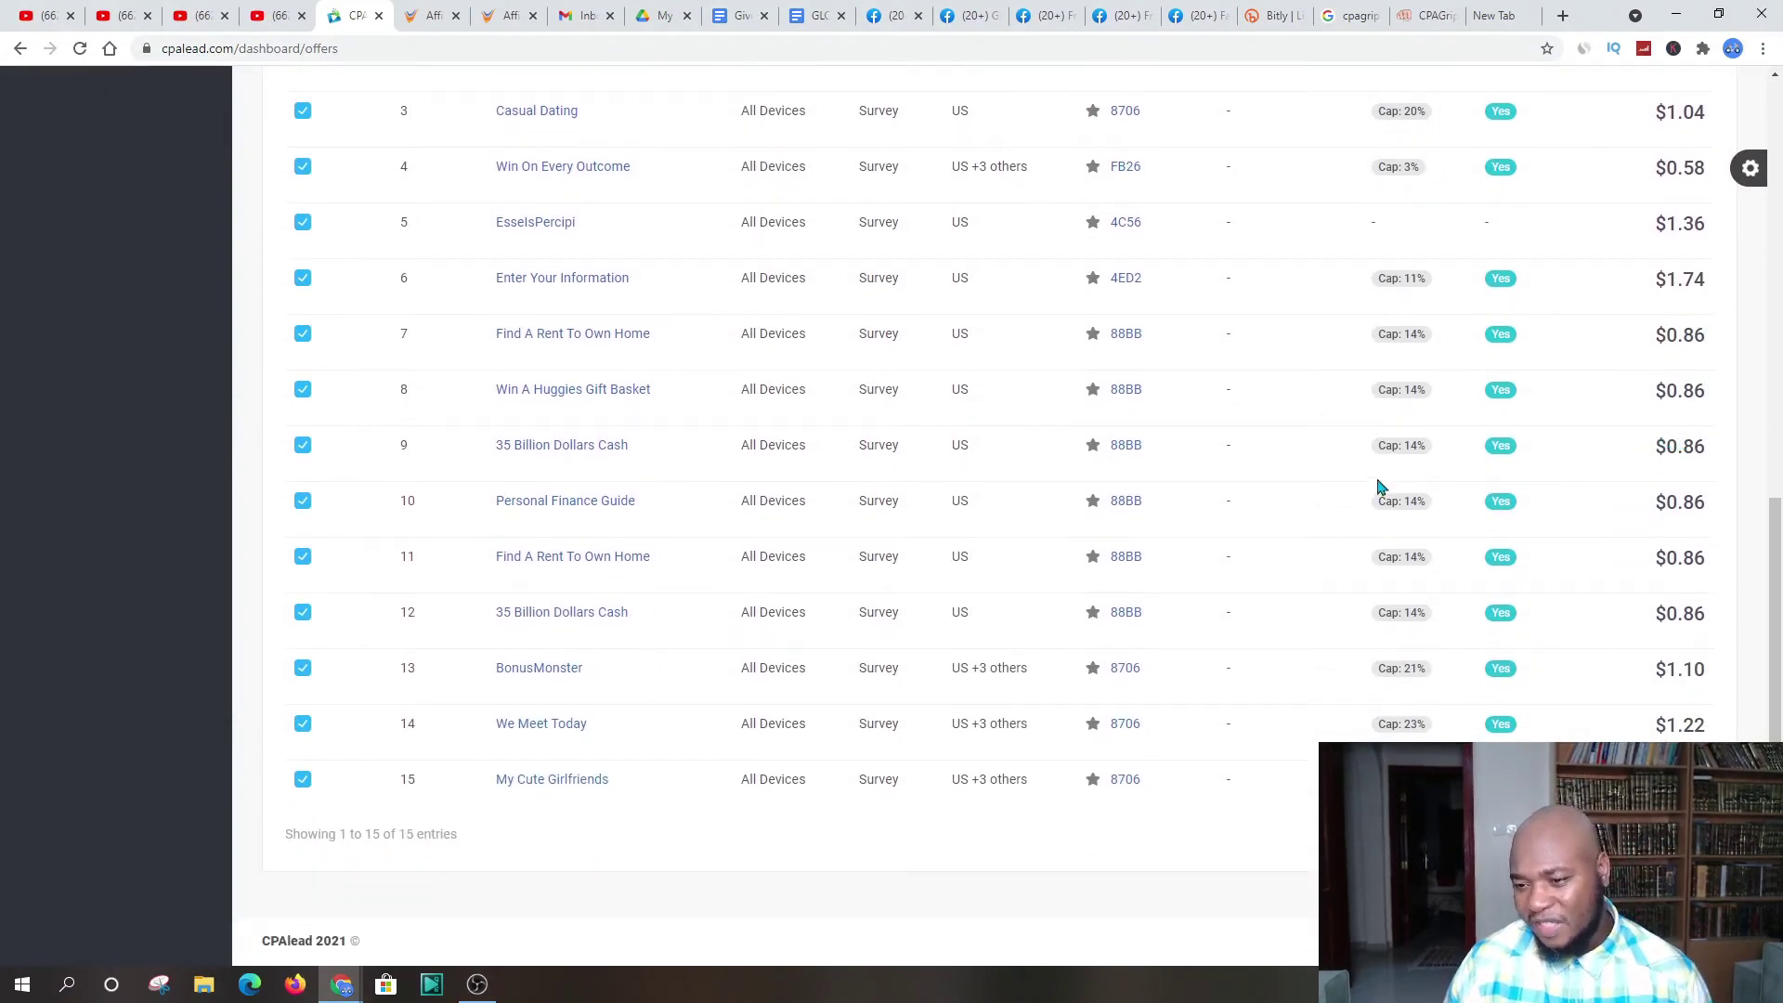
pyautogui.scroll(1, 895, 310)
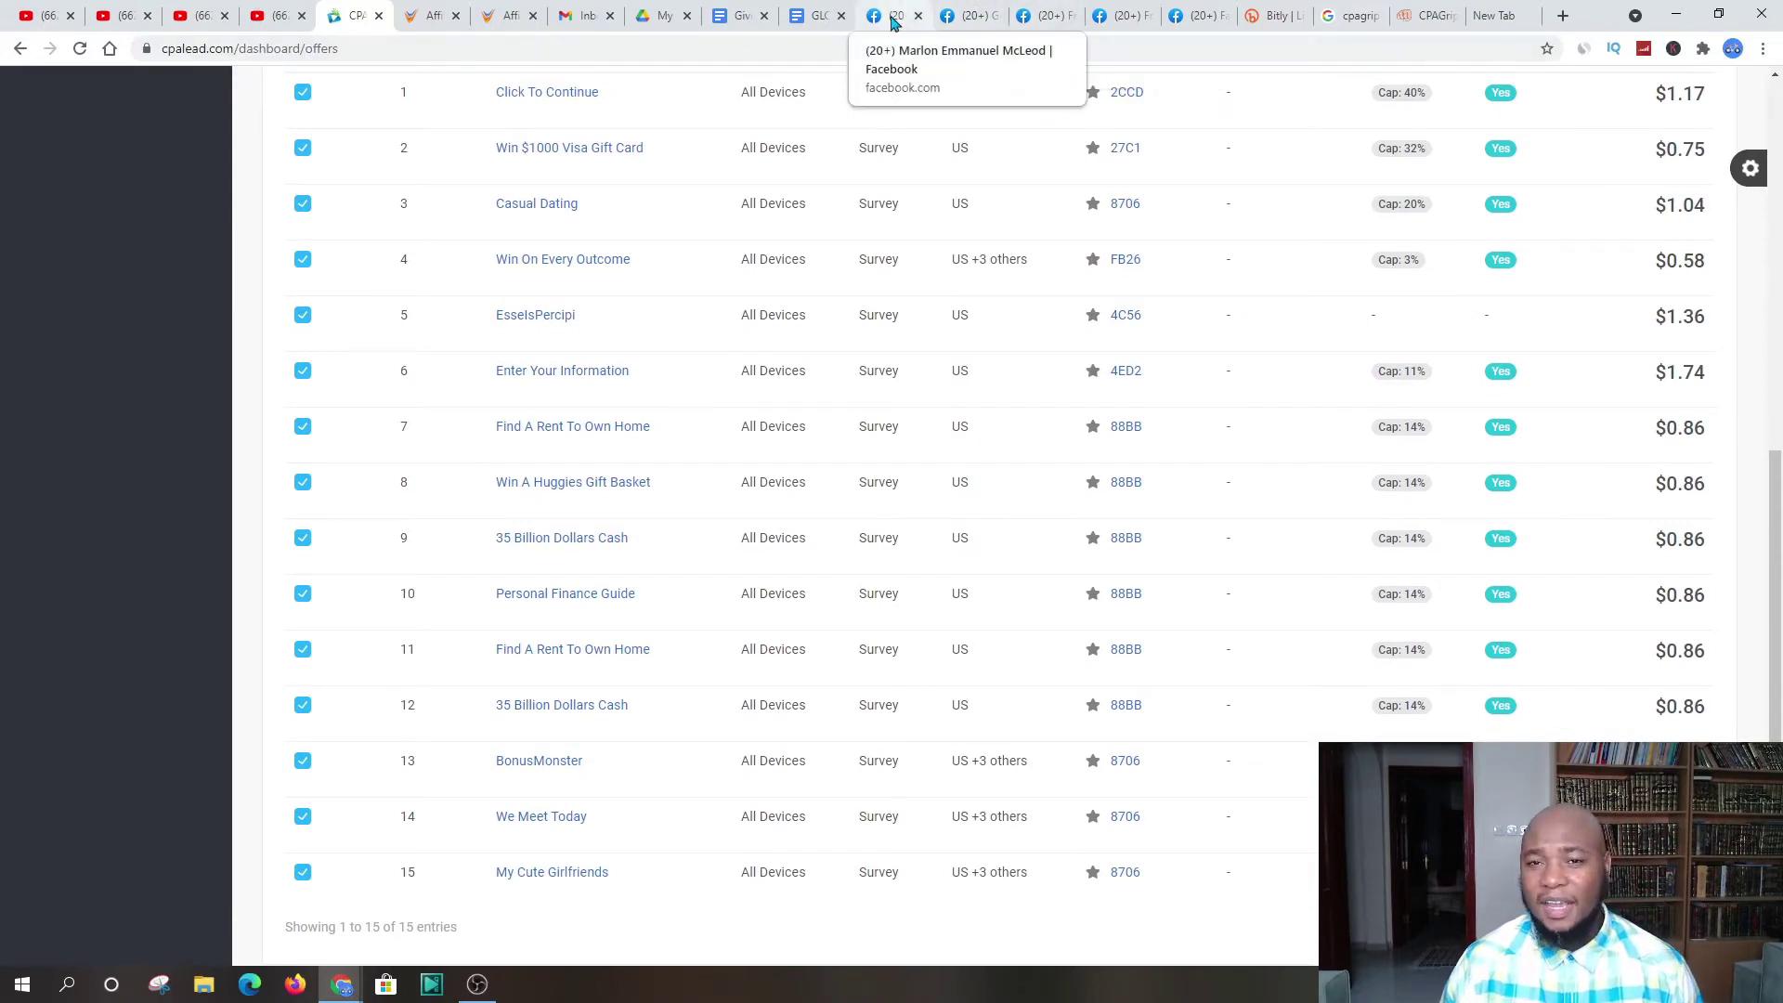
# Step: Return through the gift card search results to the Free Gift Cards members page
pyautogui.click(968, 15)
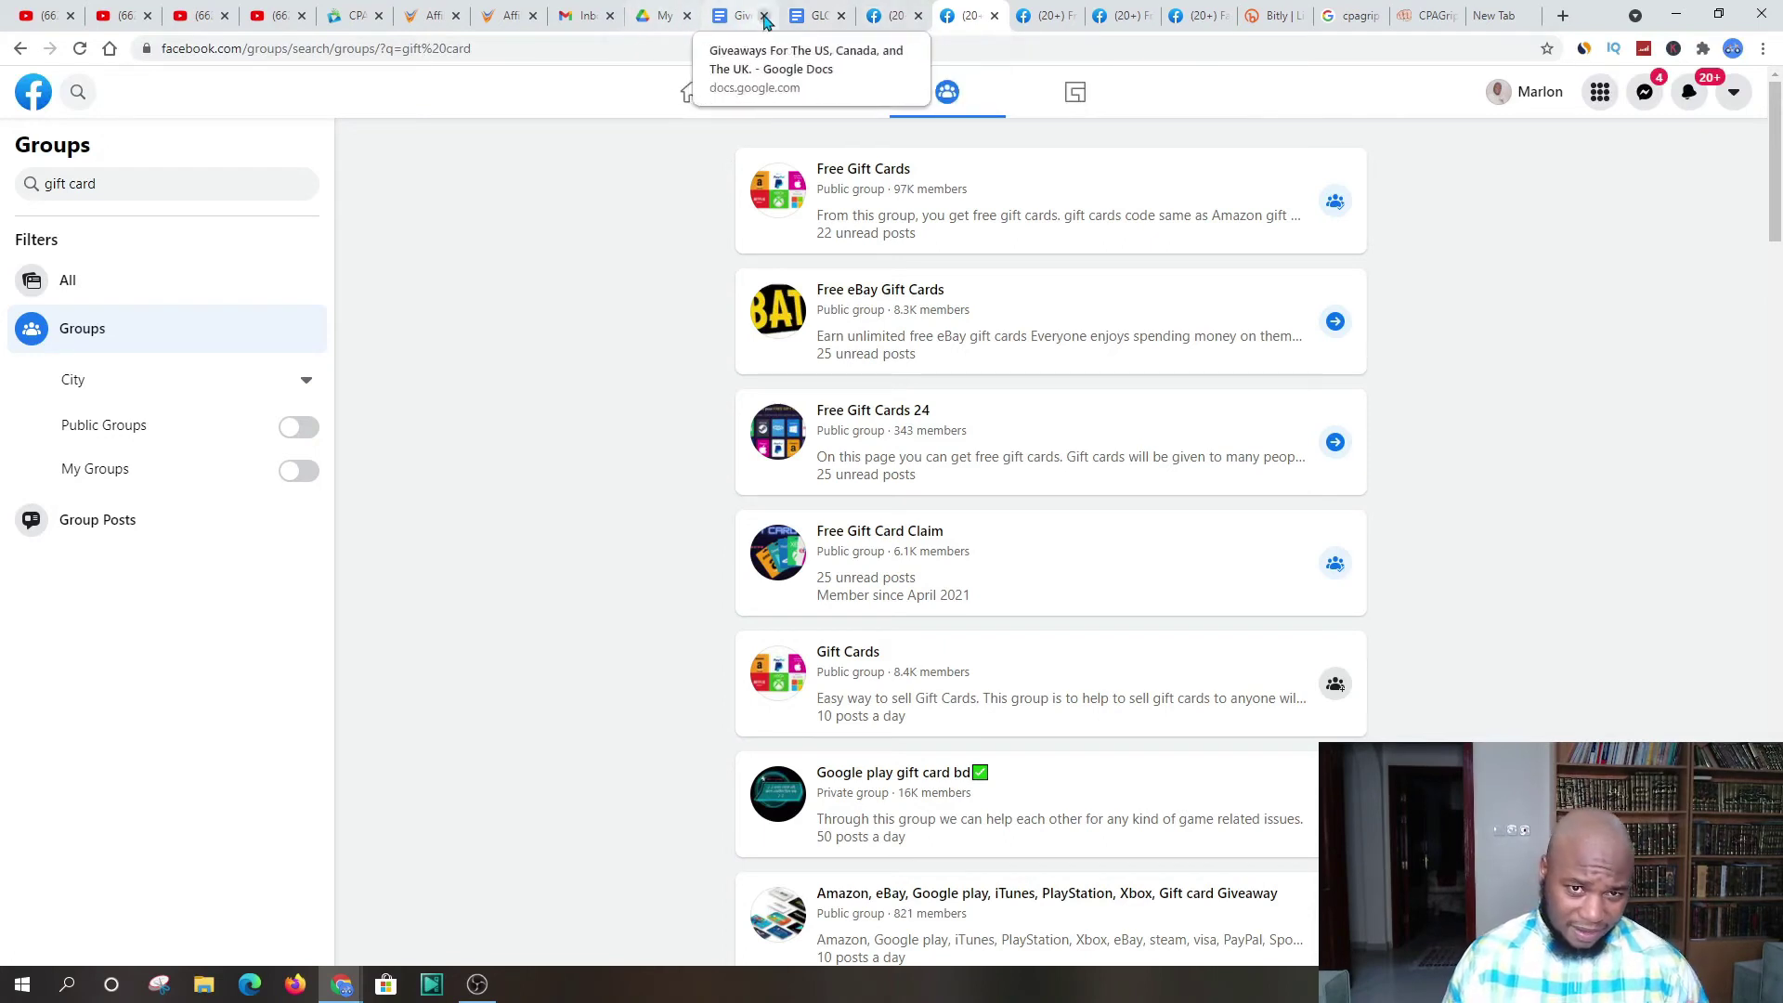
pyautogui.click(346, 19)
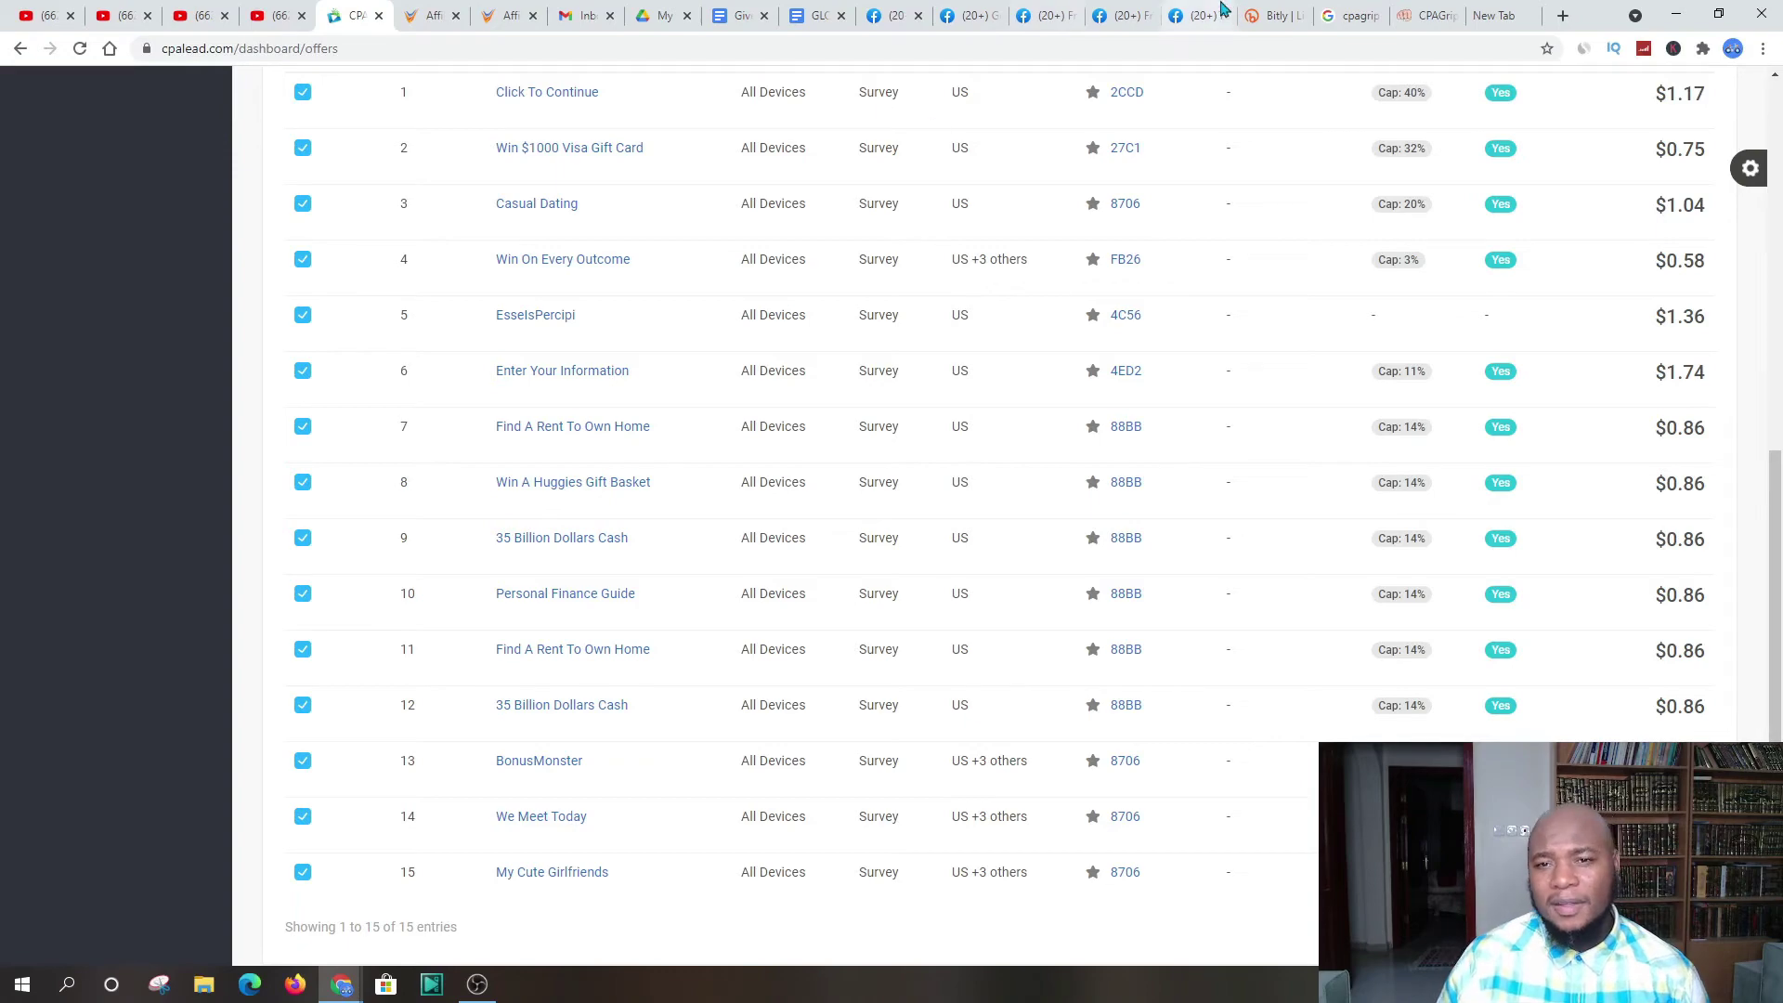
pyautogui.click(971, 16)
pyautogui.click(1050, 16)
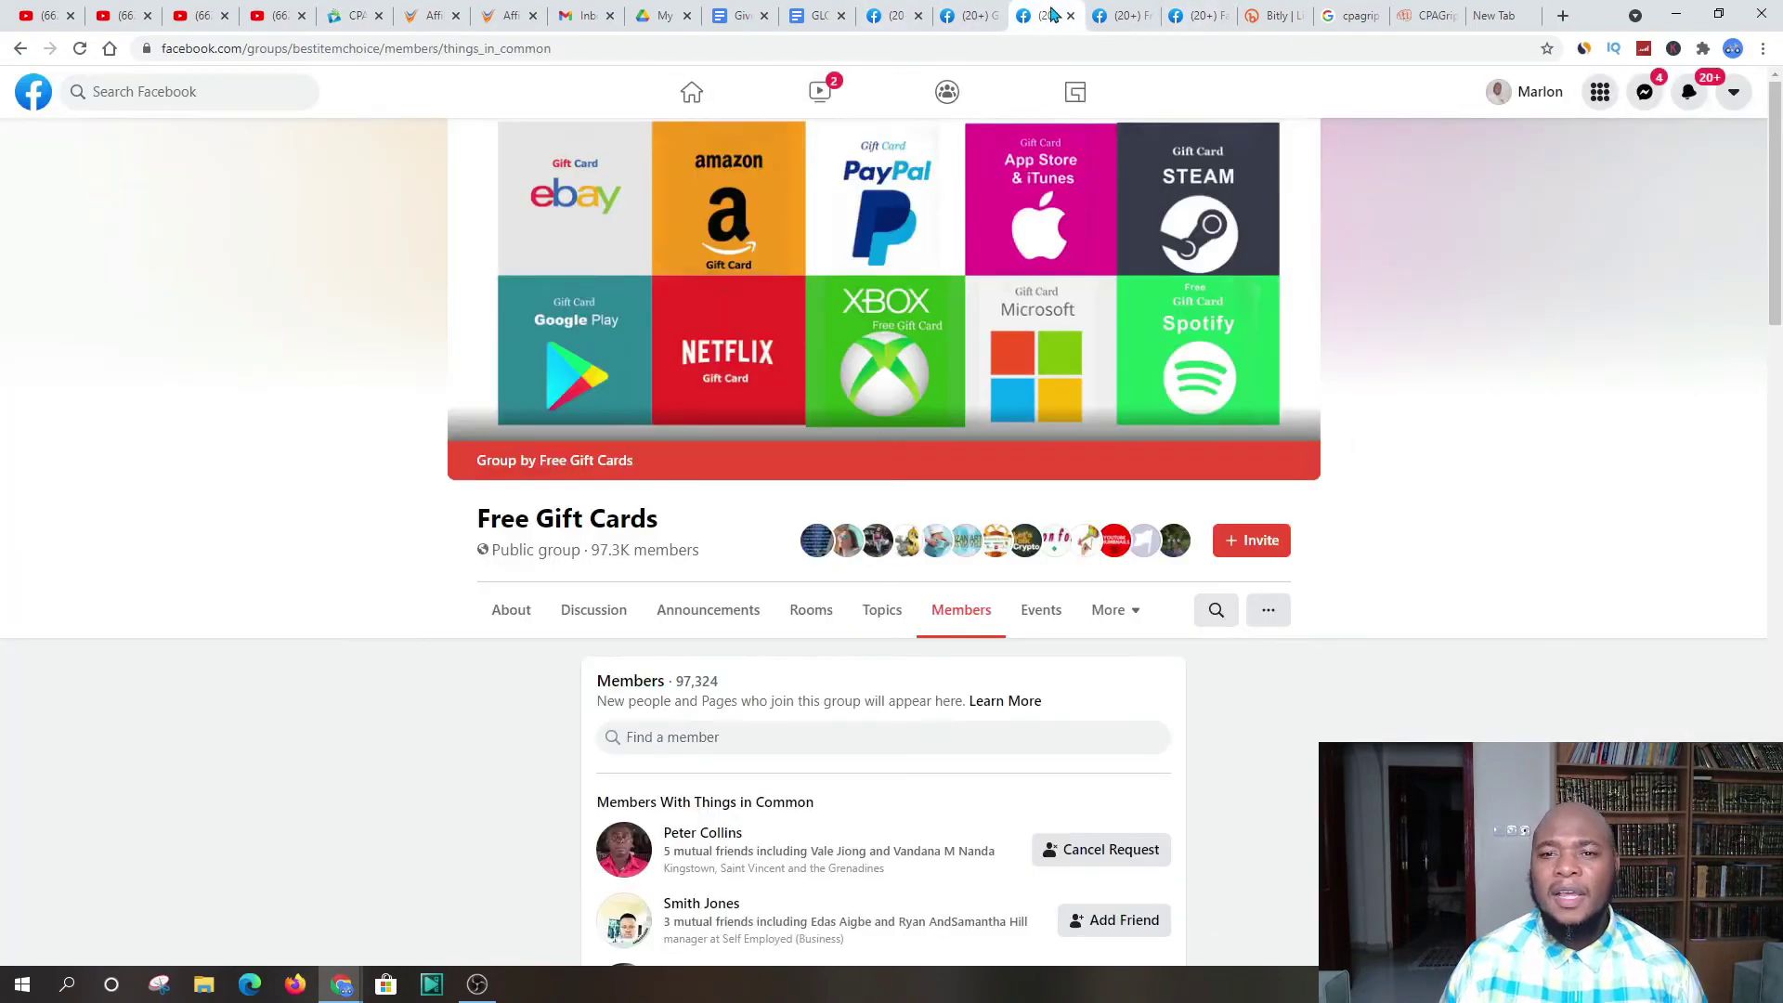
# Step: Cycle through the members, profile, group search and GLOBAL GIVEAWAYS FOR YOU document pages
pyautogui.click(1121, 14)
pyautogui.scroll(-2, 610, 489)
pyautogui.scroll(-10, 896, 406)
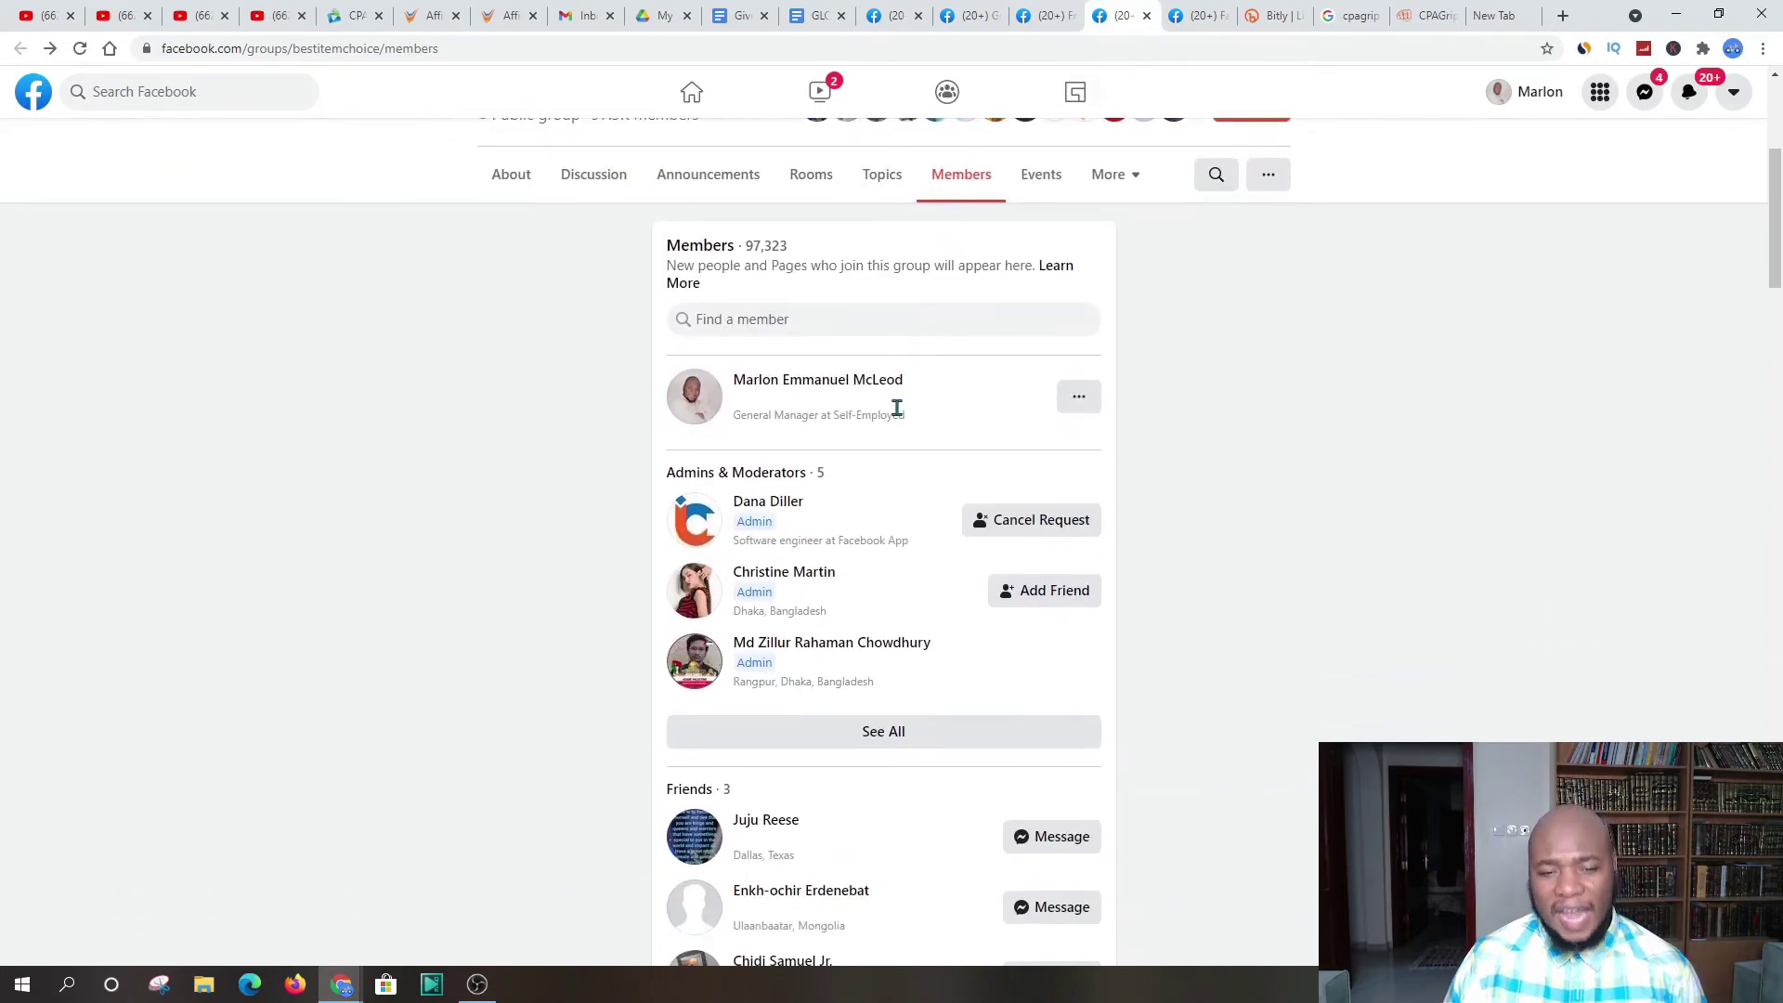
pyautogui.click(889, 13)
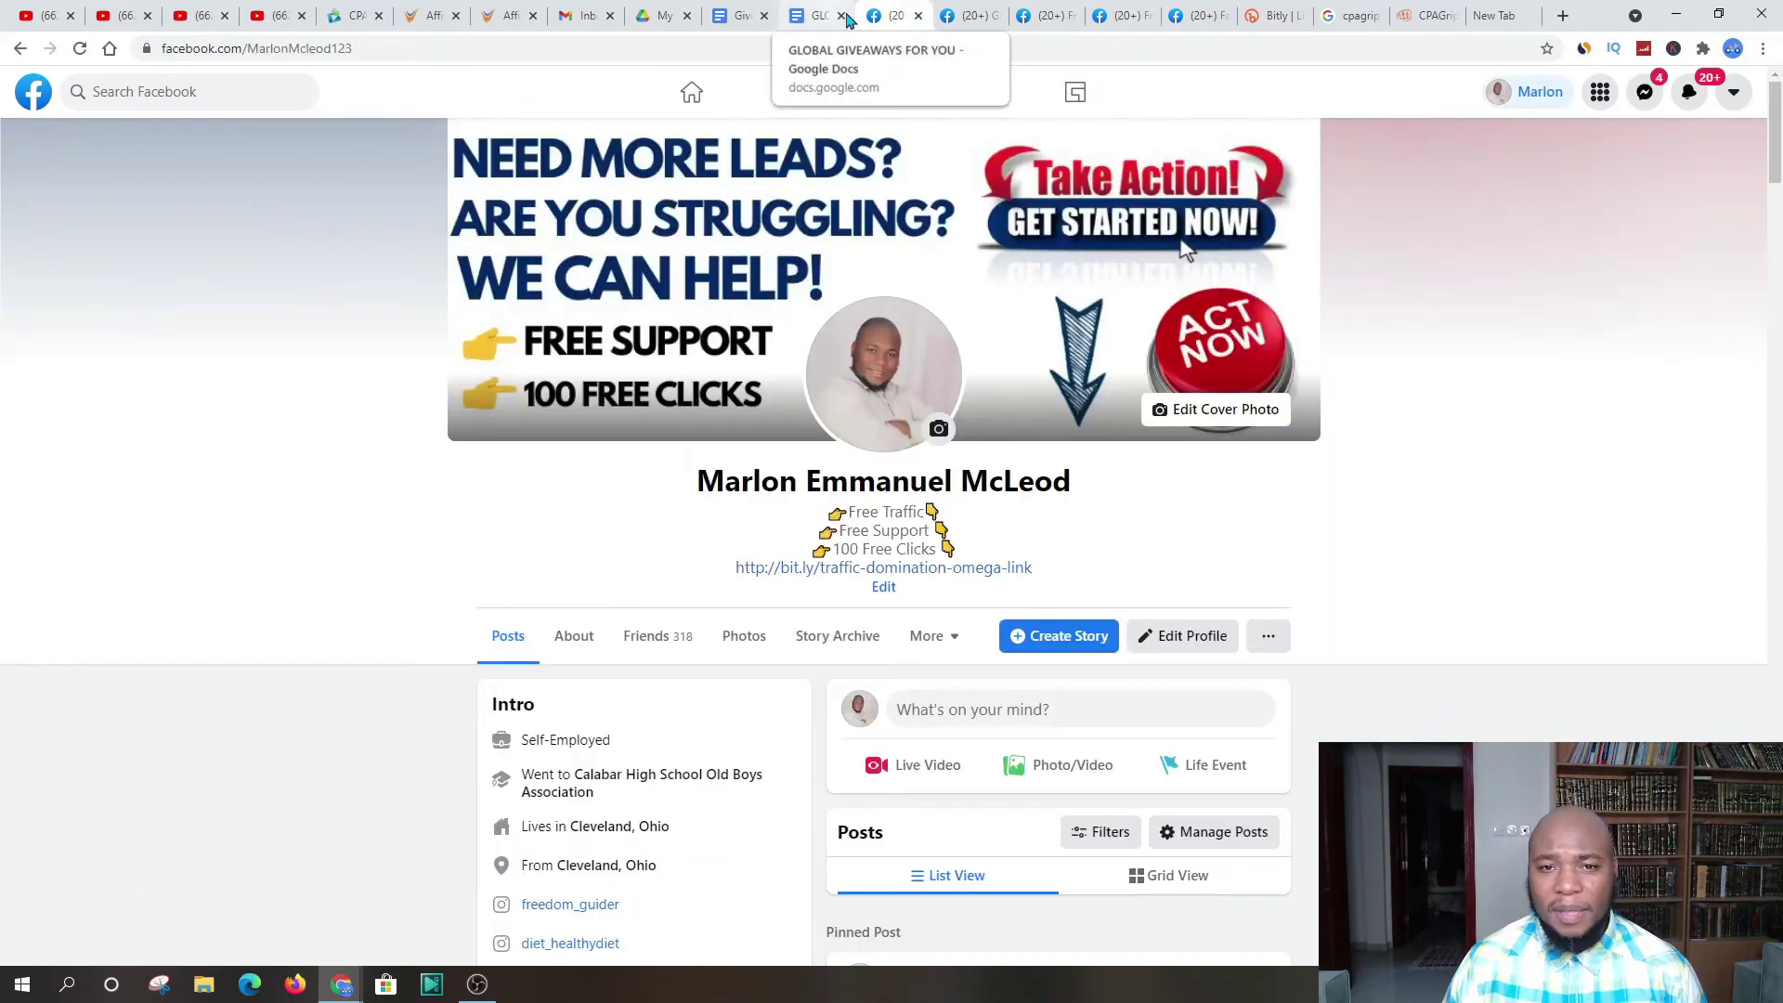
pyautogui.click(970, 15)
pyautogui.scroll(-18, 1286, 442)
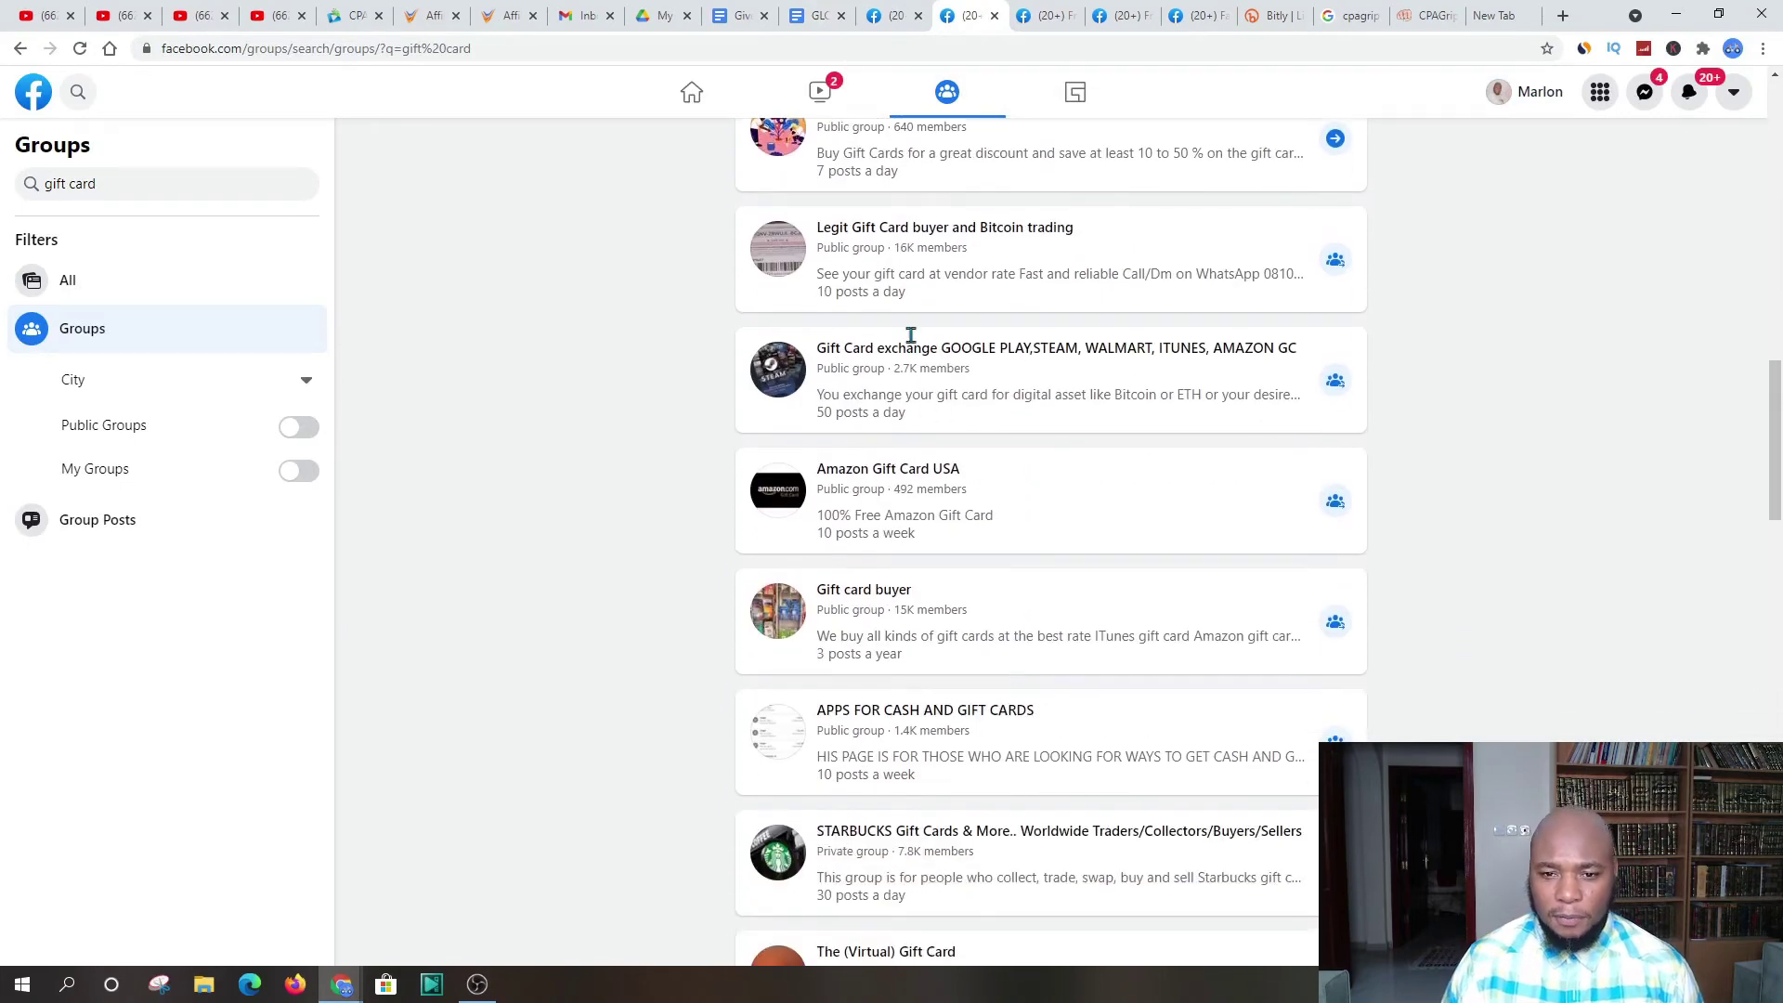
pyautogui.click(817, 15)
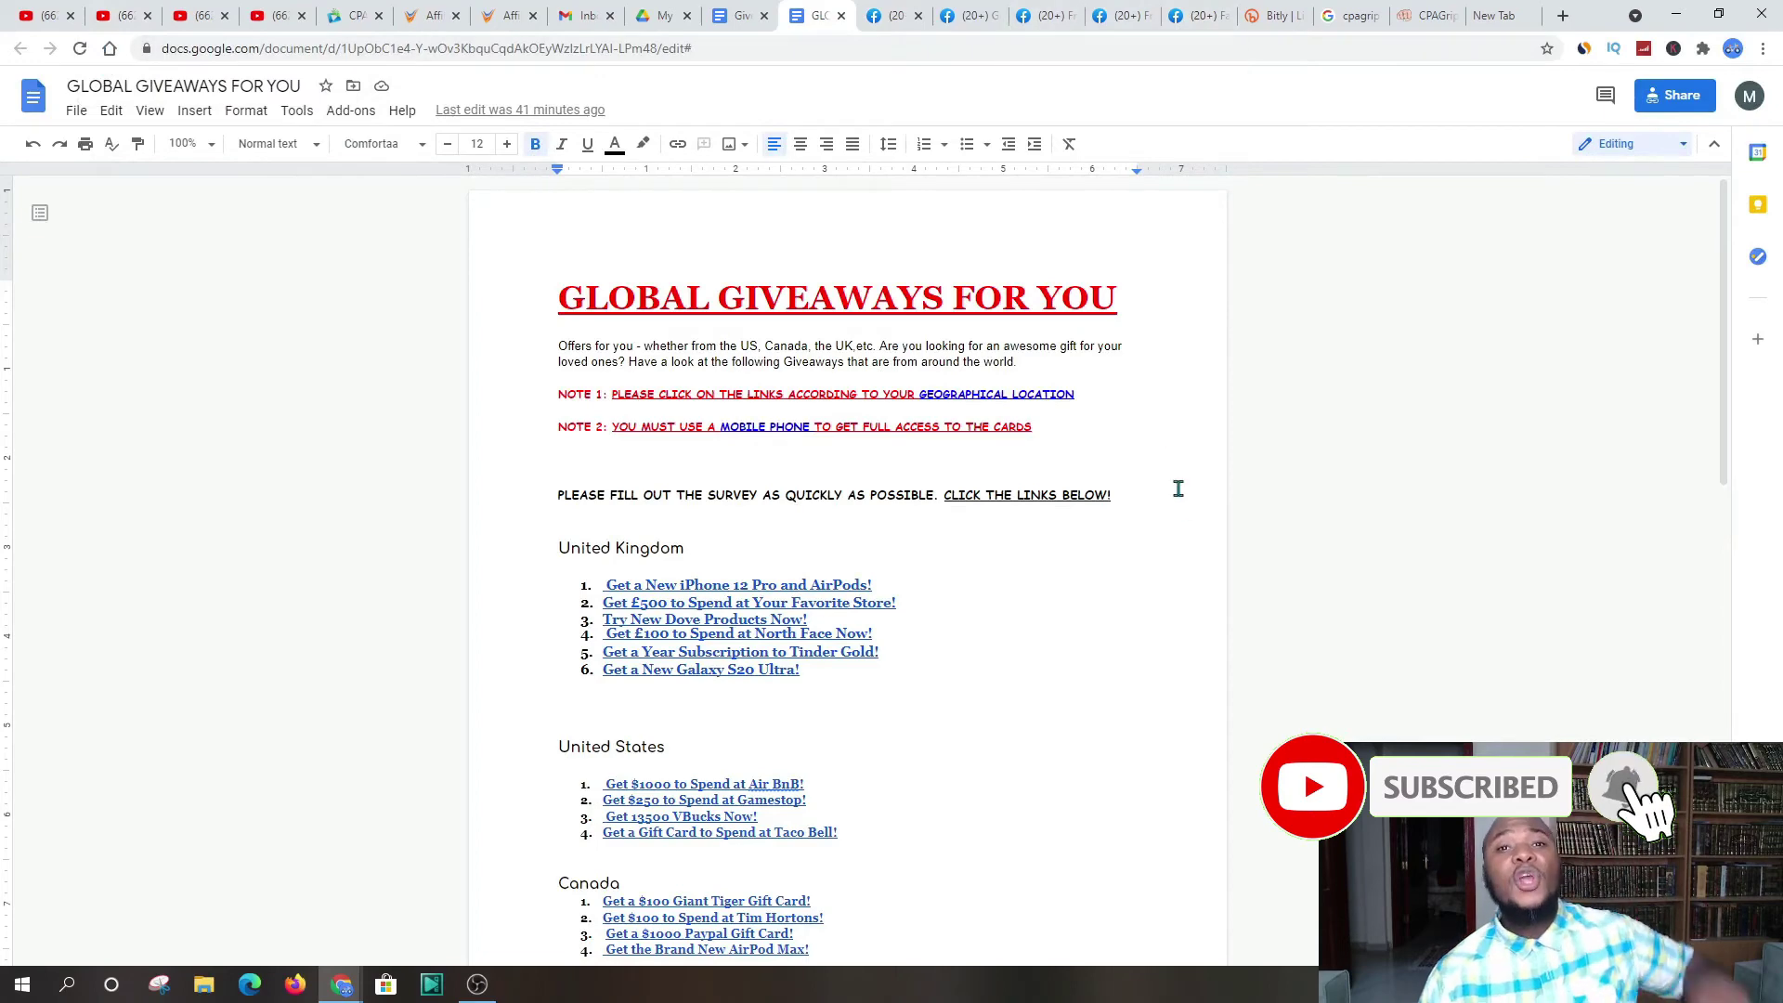
pyautogui.click(1042, 16)
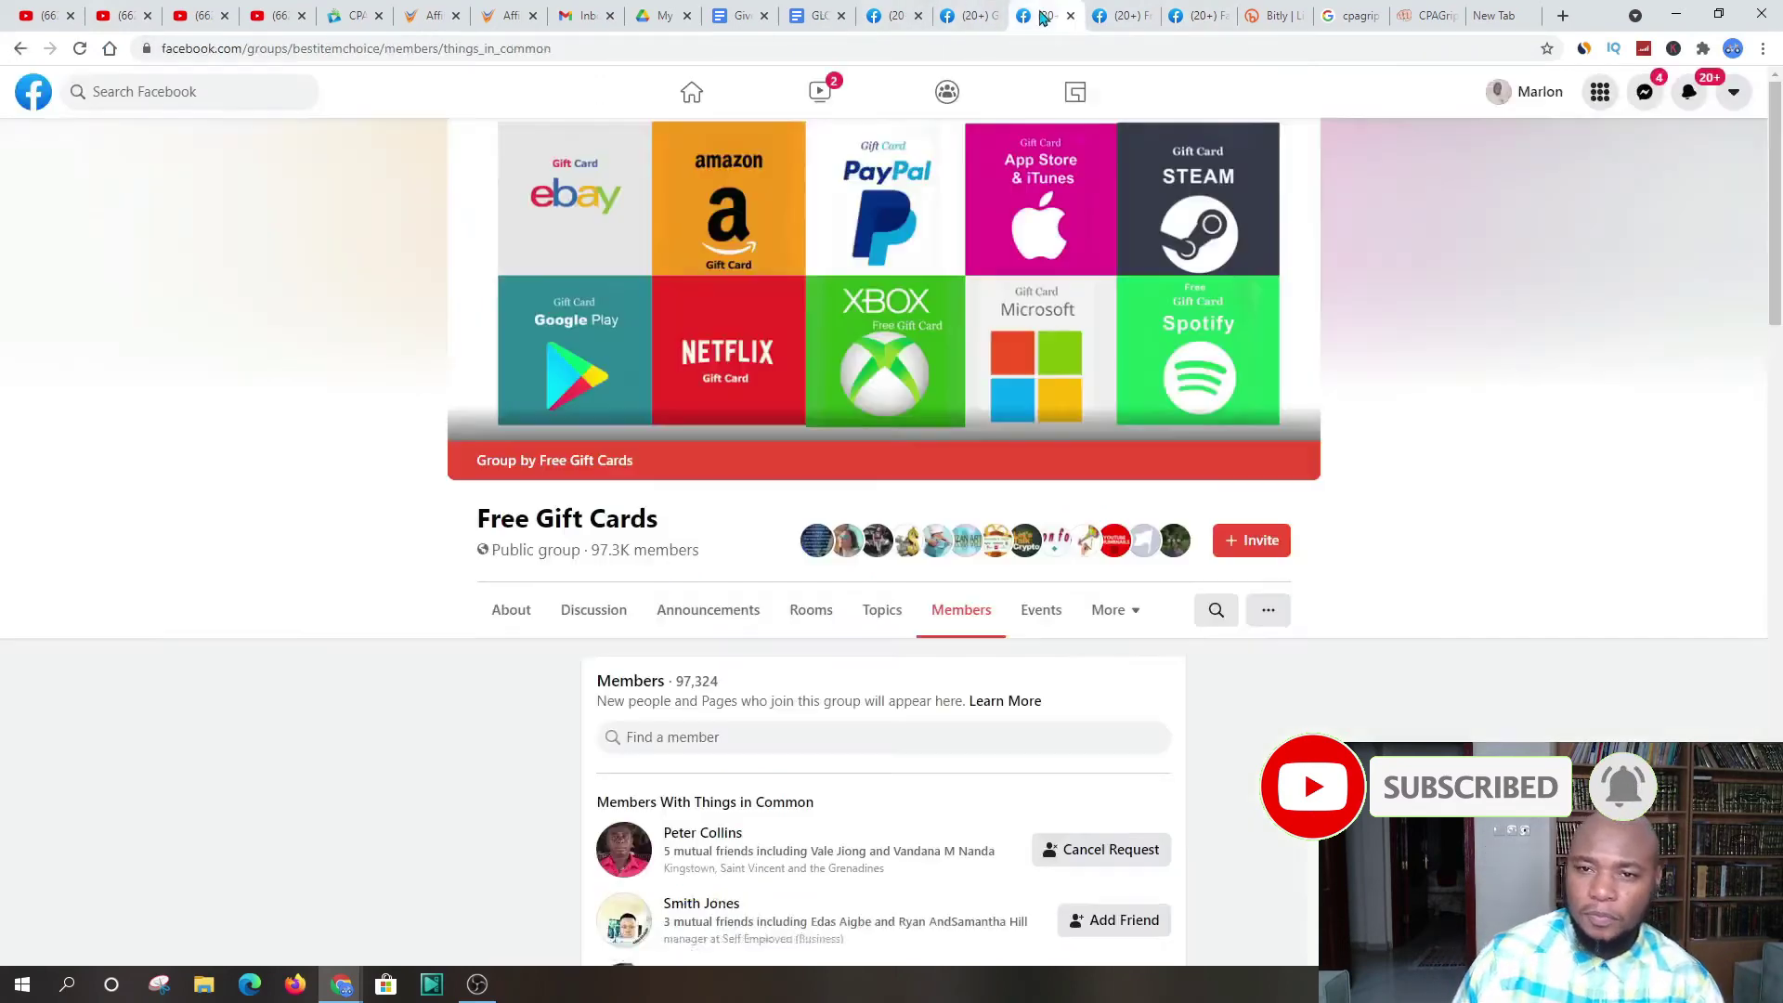
pyautogui.click(896, 14)
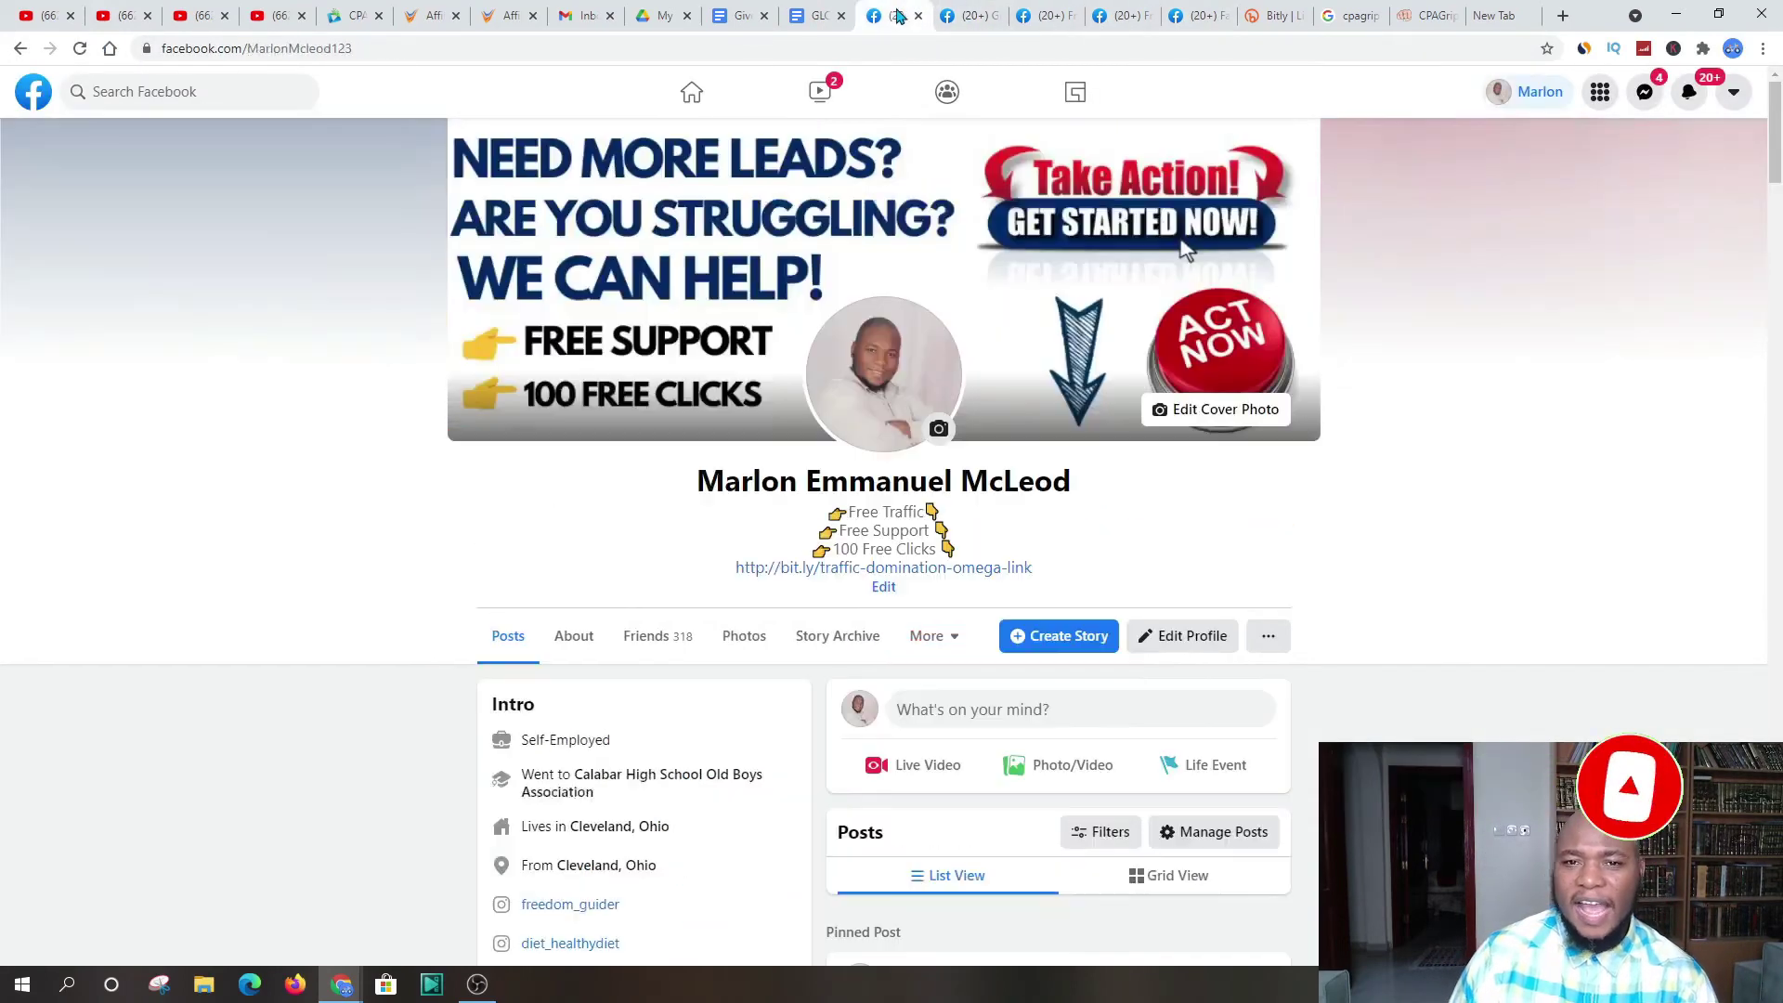
pyautogui.click(956, 15)
pyautogui.scroll(5, 1233, 279)
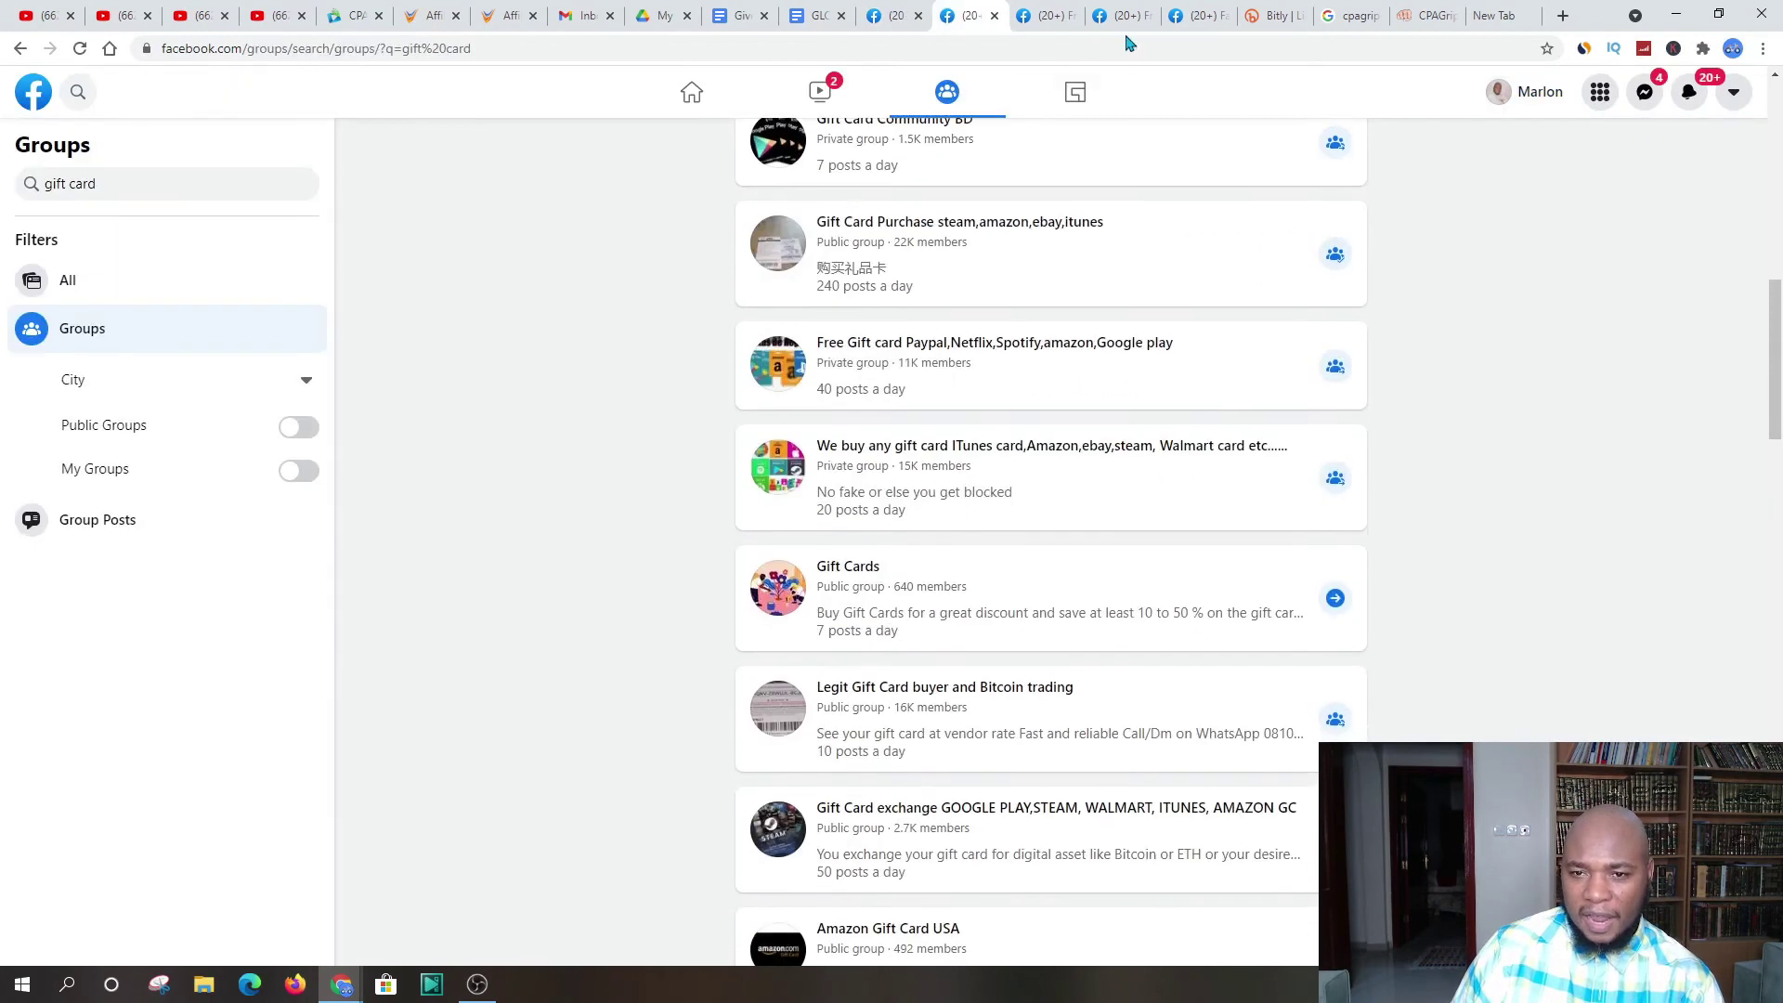
# Step: Send a friend request to a Free Gift Cards member who shares mutual friends
pyautogui.click(1044, 17)
pyautogui.scroll(-4, 1126, 521)
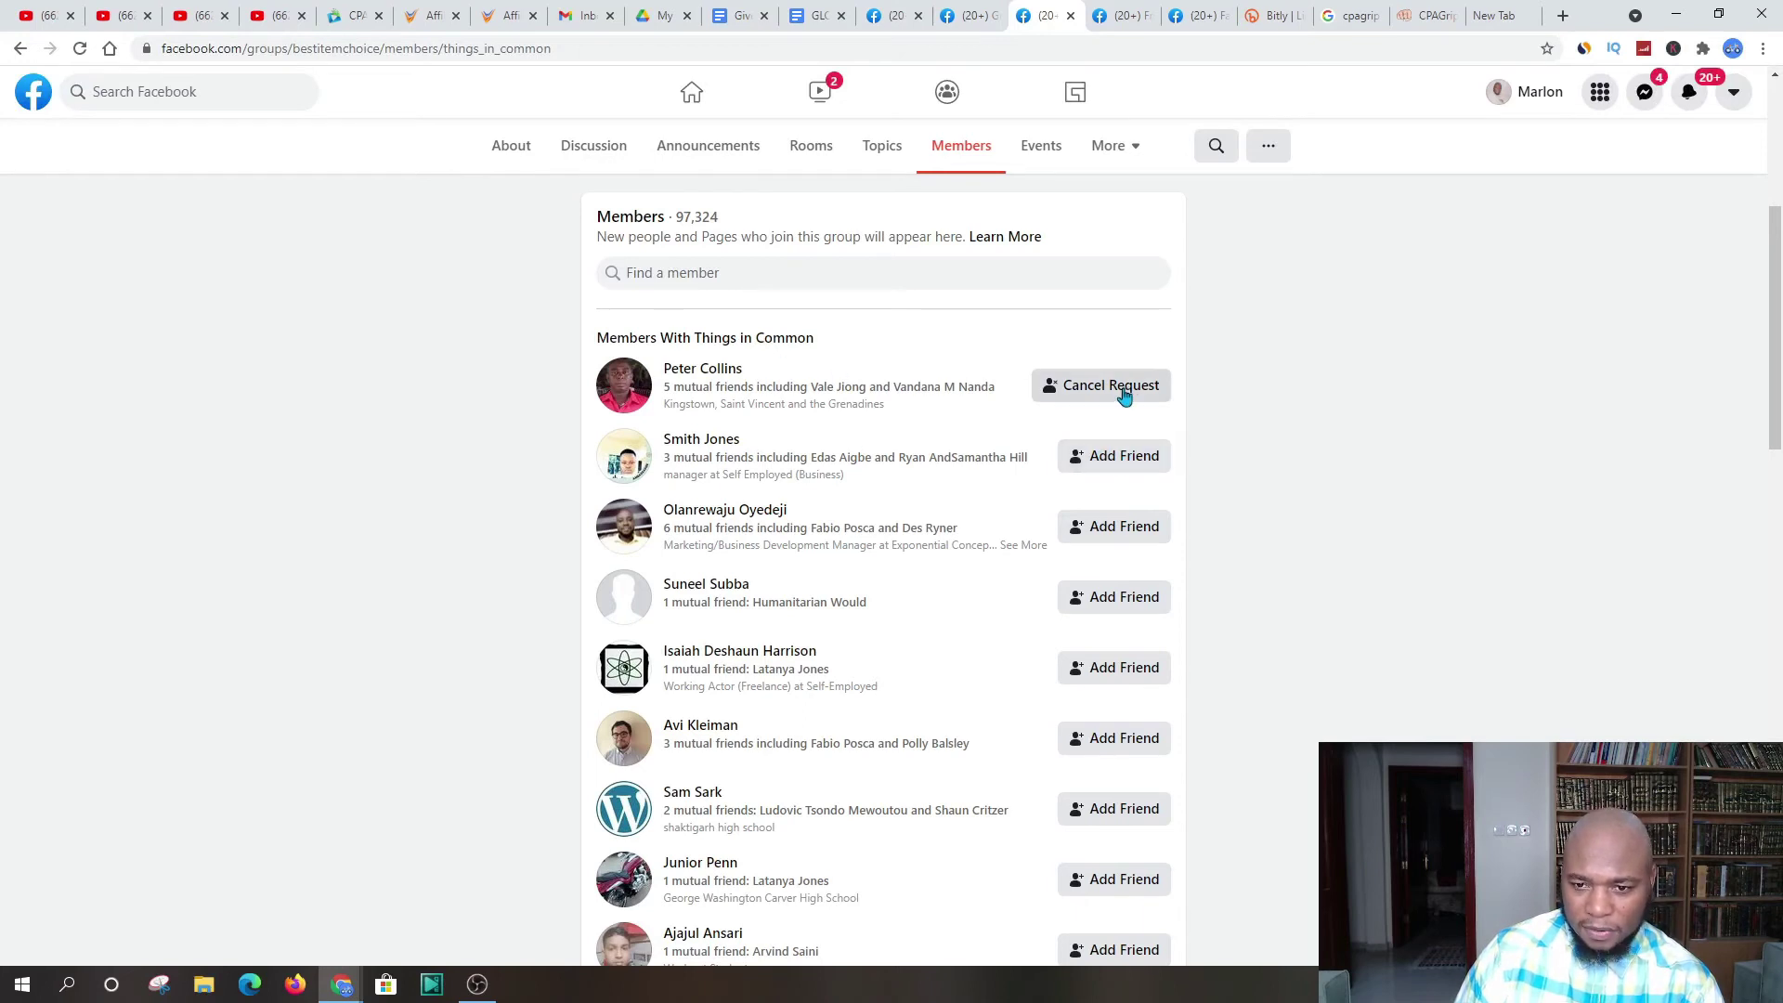
pyautogui.scroll(-2, 983, 539)
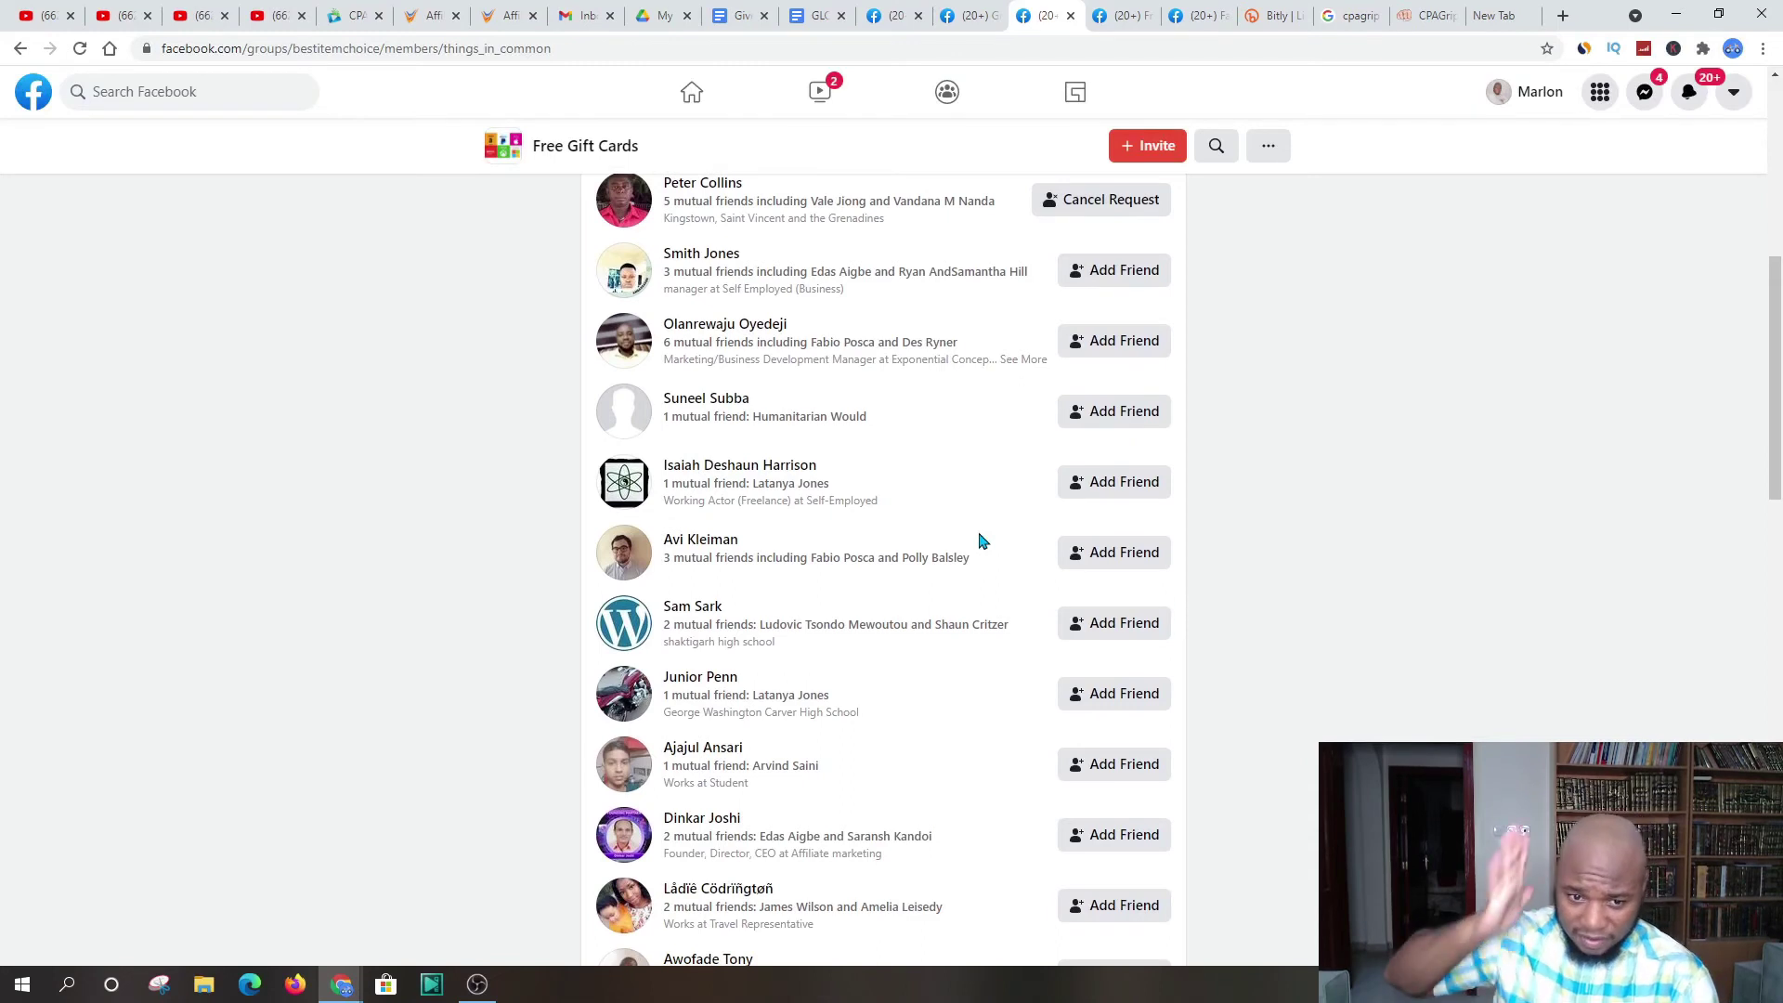
pyautogui.click(1120, 340)
pyautogui.scroll(-2, 1198, 336)
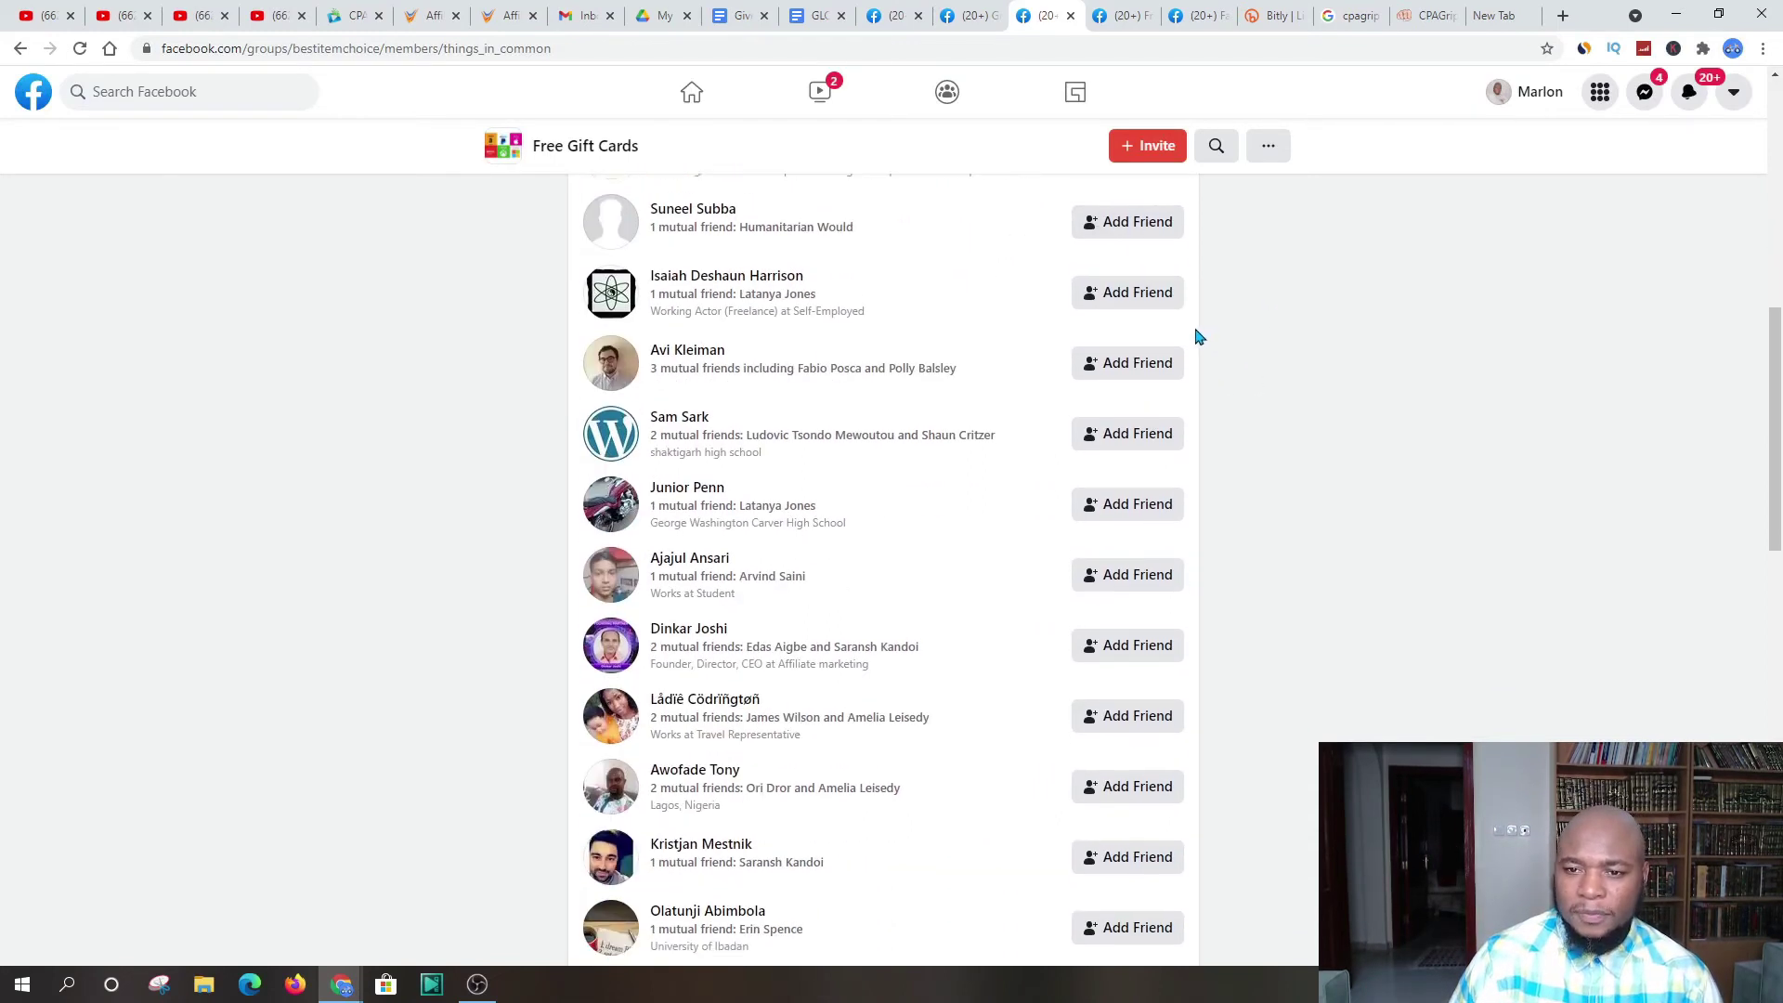
pyautogui.scroll(4, 1179, 306)
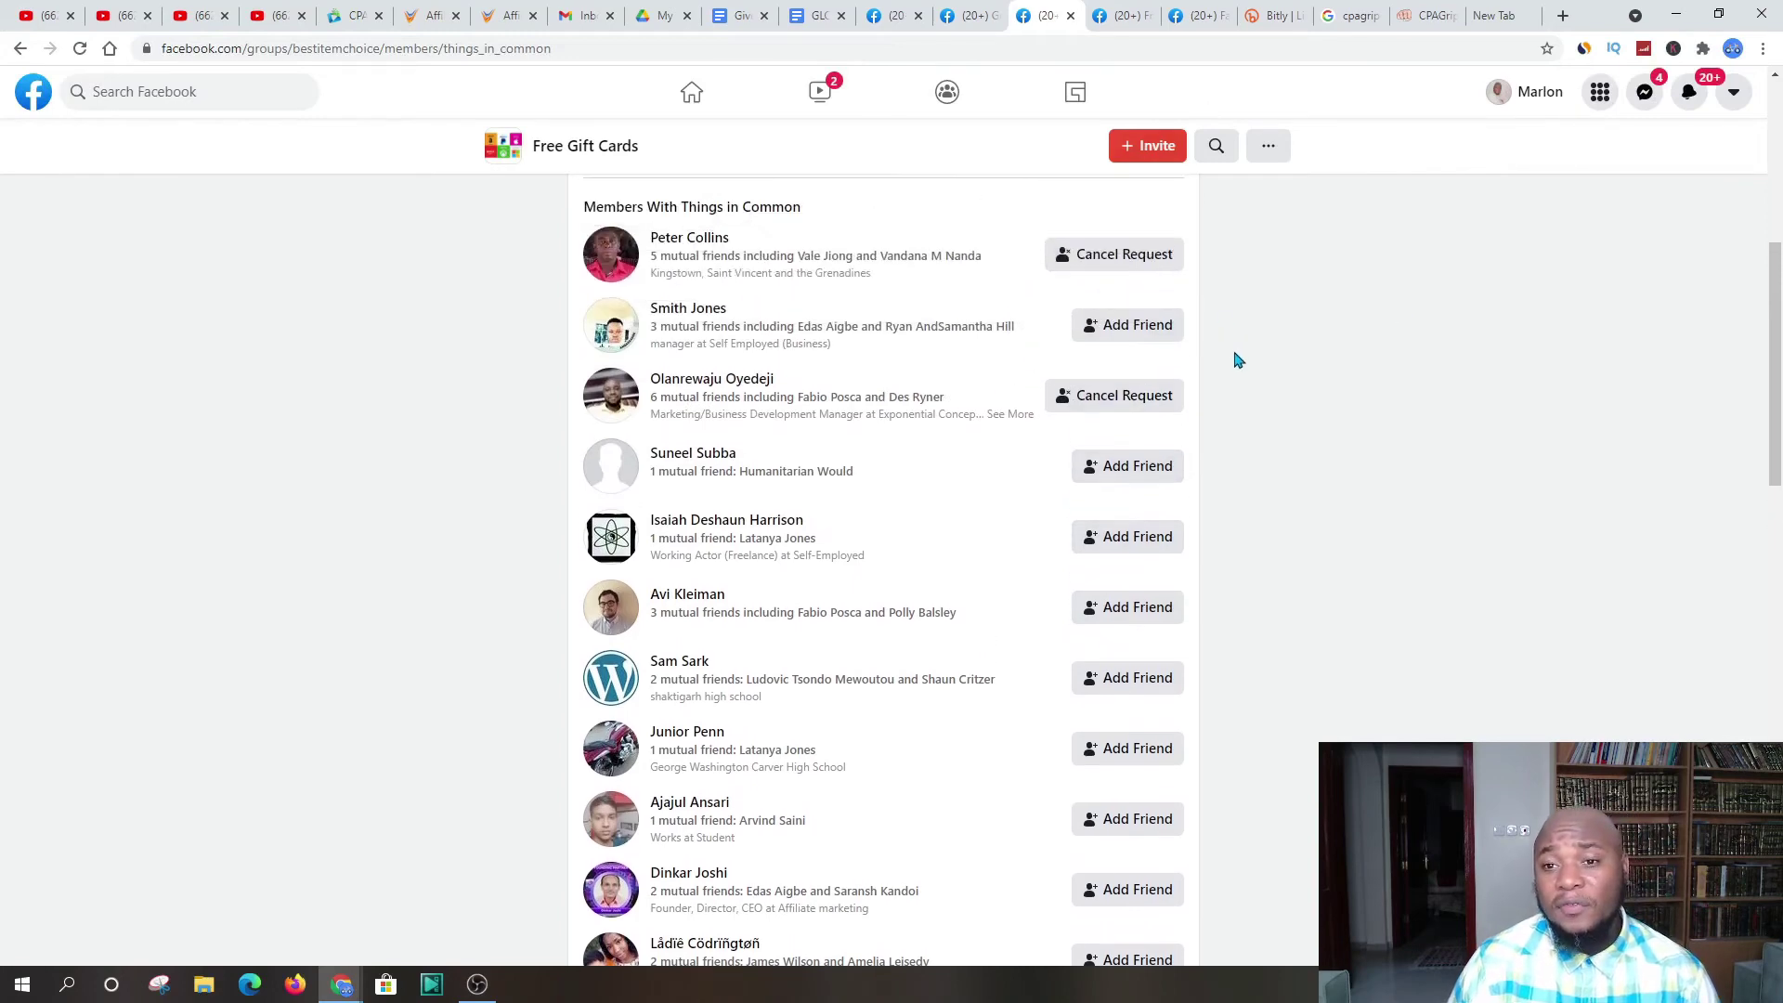
pyautogui.scroll(5, 1236, 359)
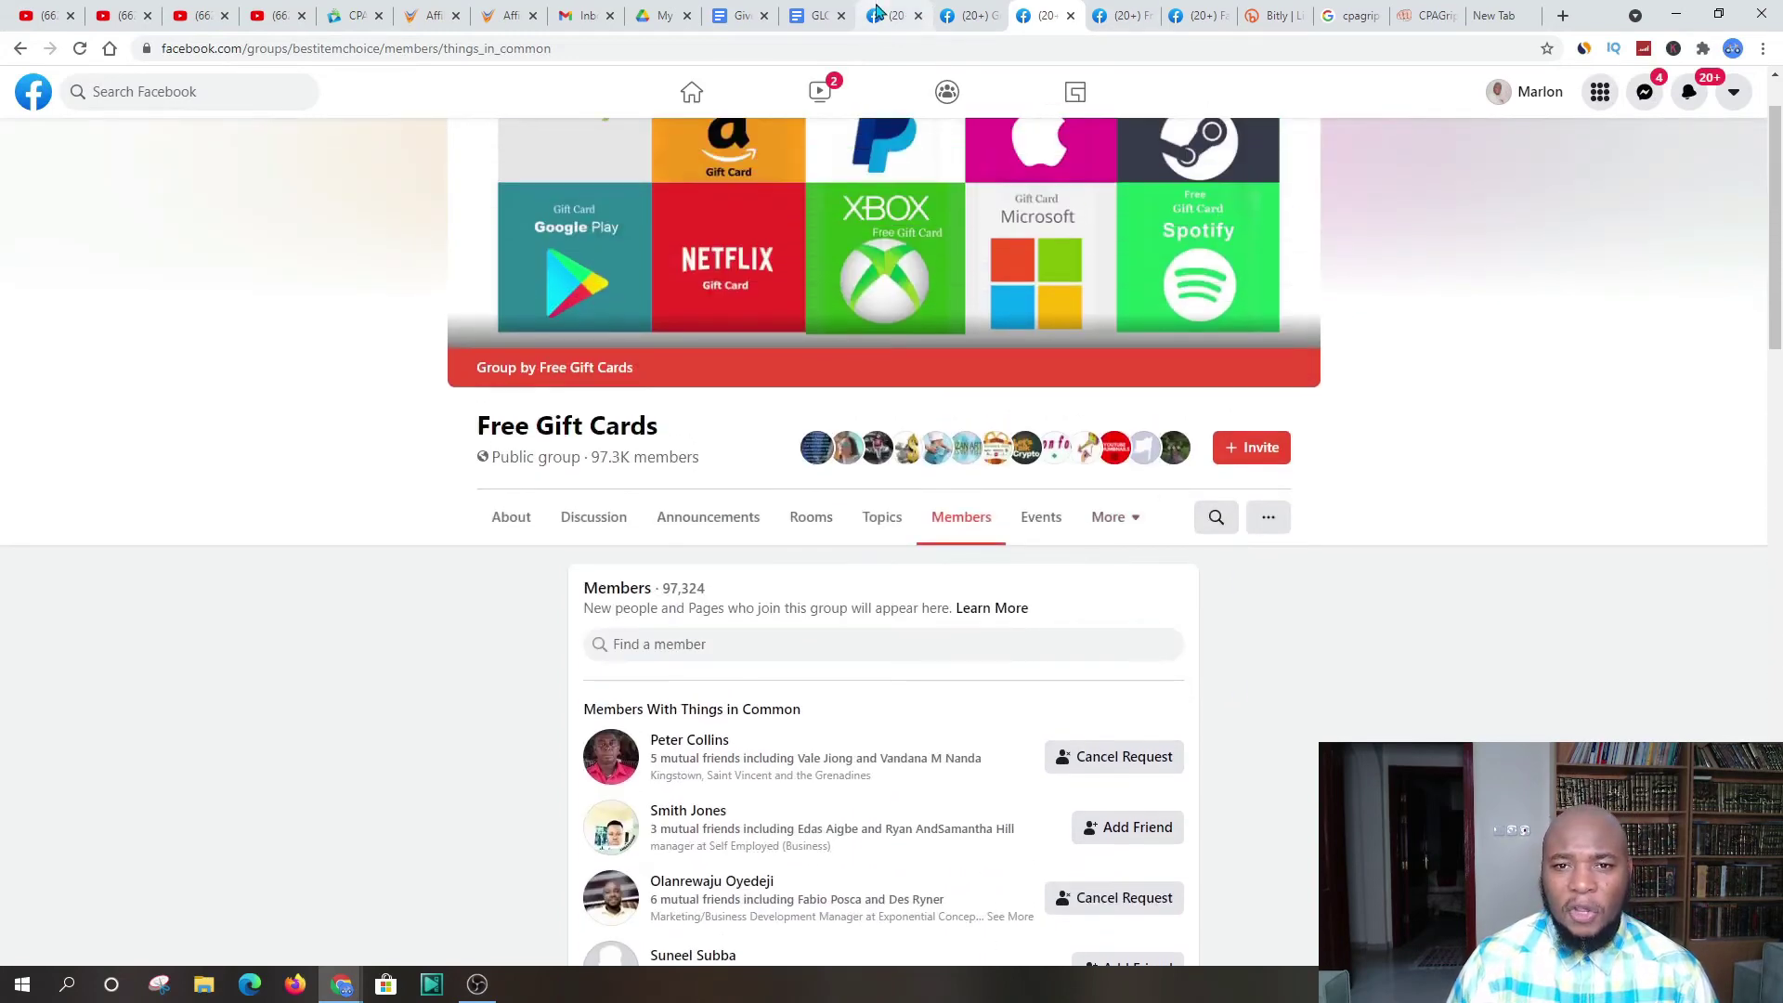
# Step: Return to Facebook's home news feed
pyautogui.click(878, 13)
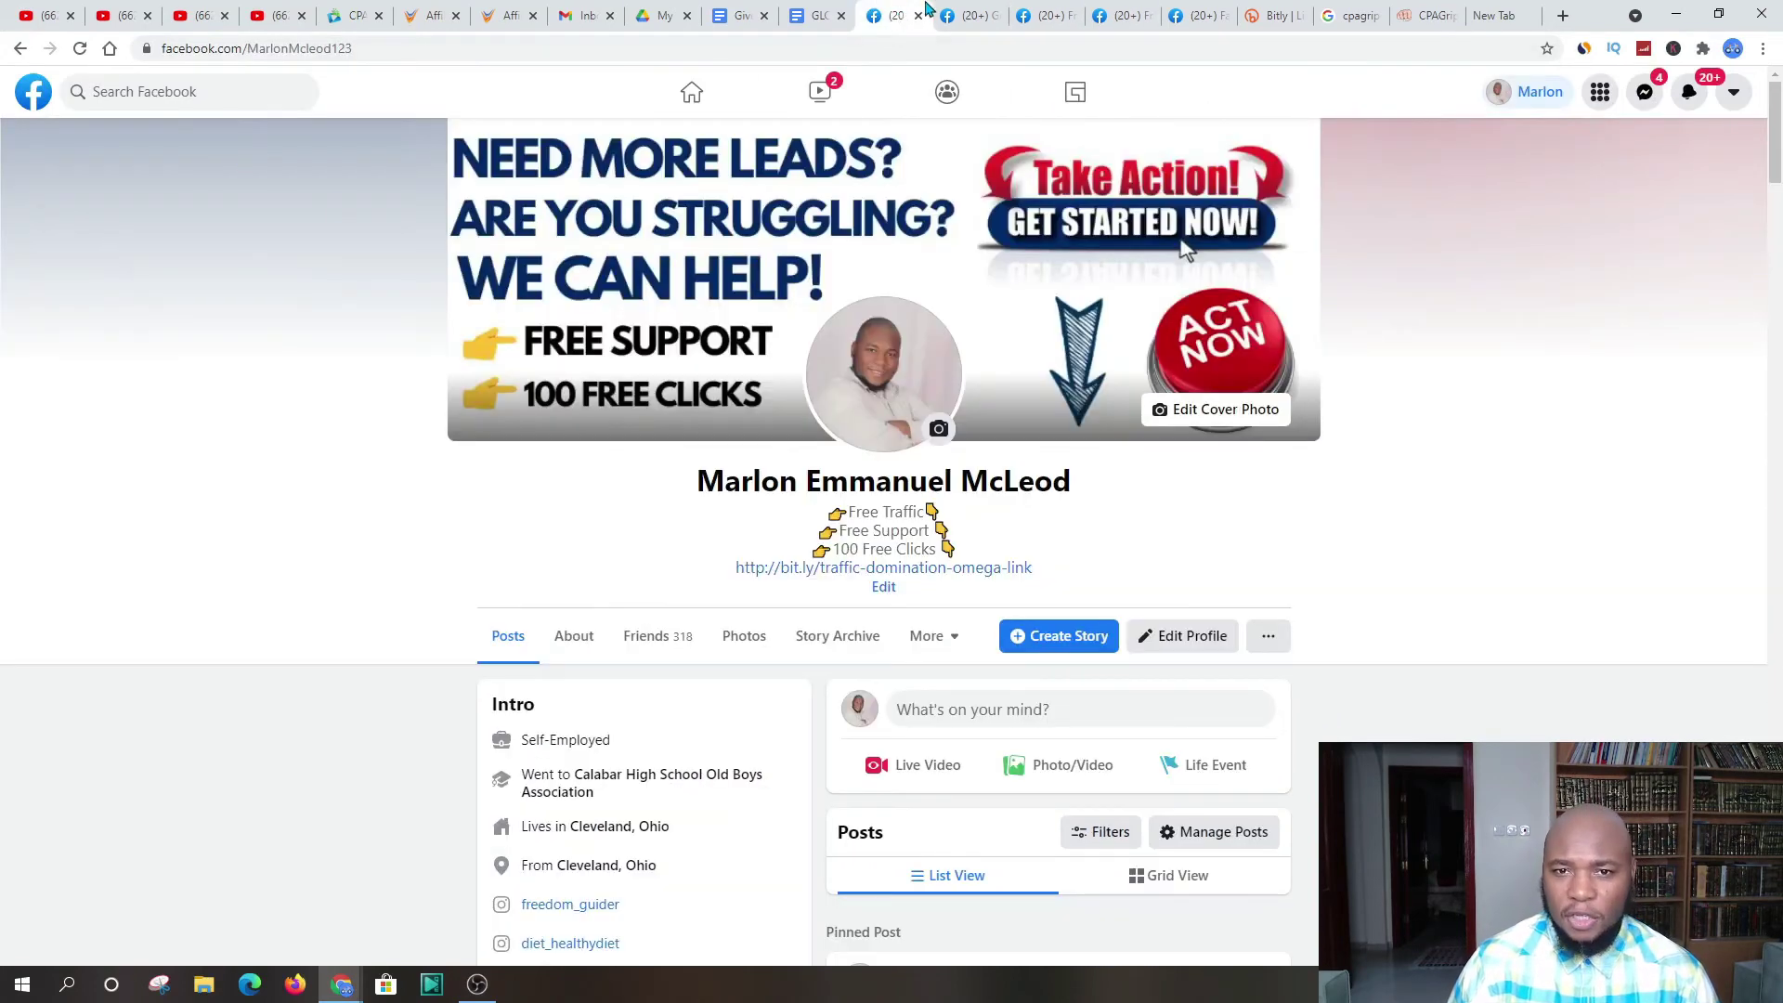
pyautogui.click(961, 13)
pyautogui.click(31, 97)
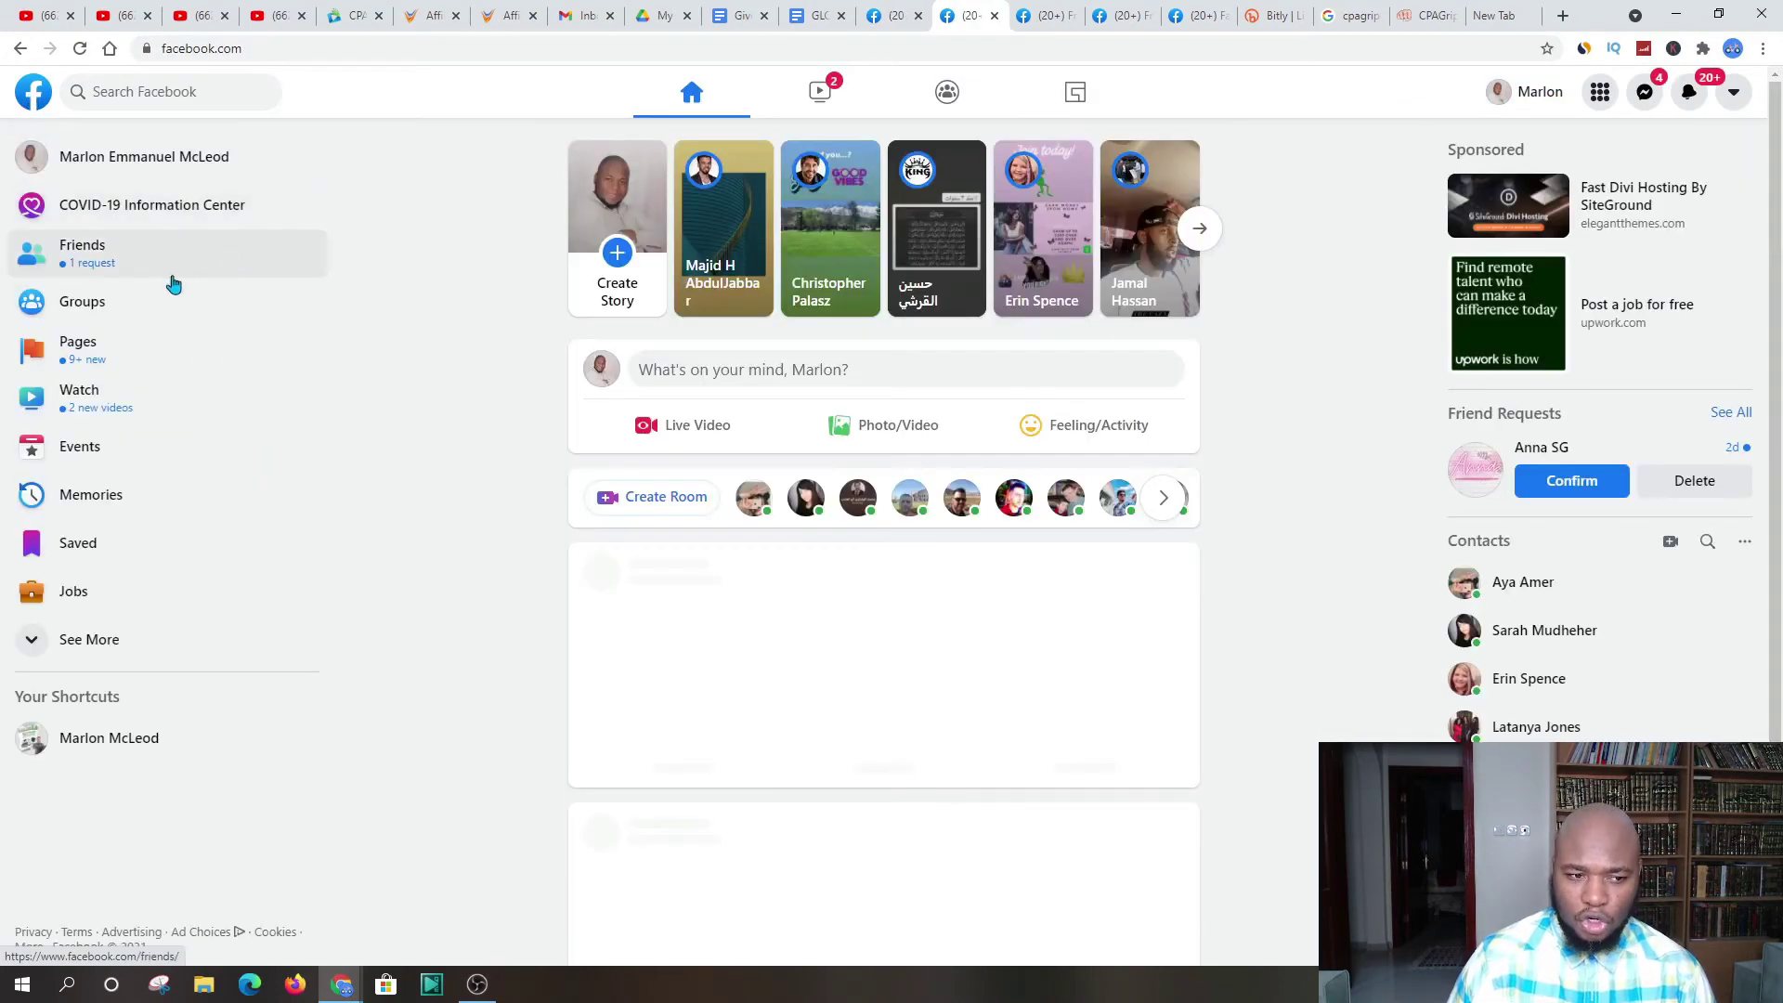
# Step: Expand the left sidebar shortcuts with See More and open the Friend Lists page
pyautogui.scroll(-1, 90, 312)
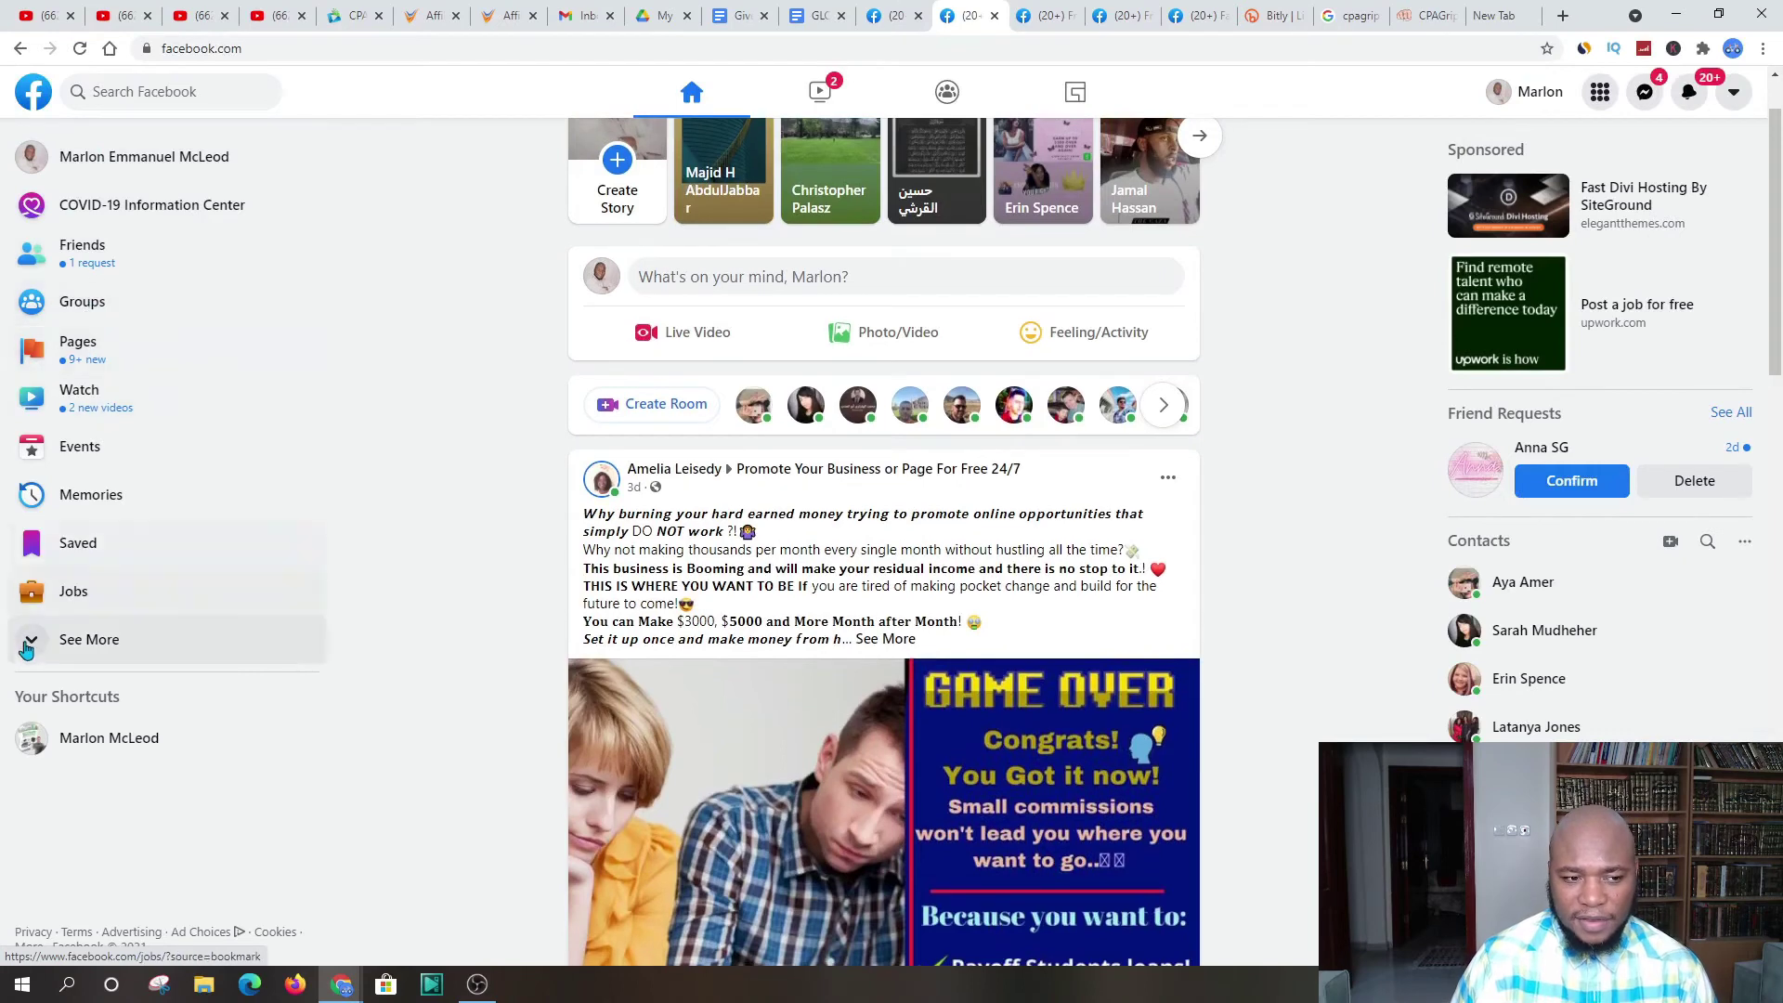
pyautogui.click(90, 638)
pyautogui.scroll(-2, 104, 474)
pyautogui.scroll(-5, 104, 474)
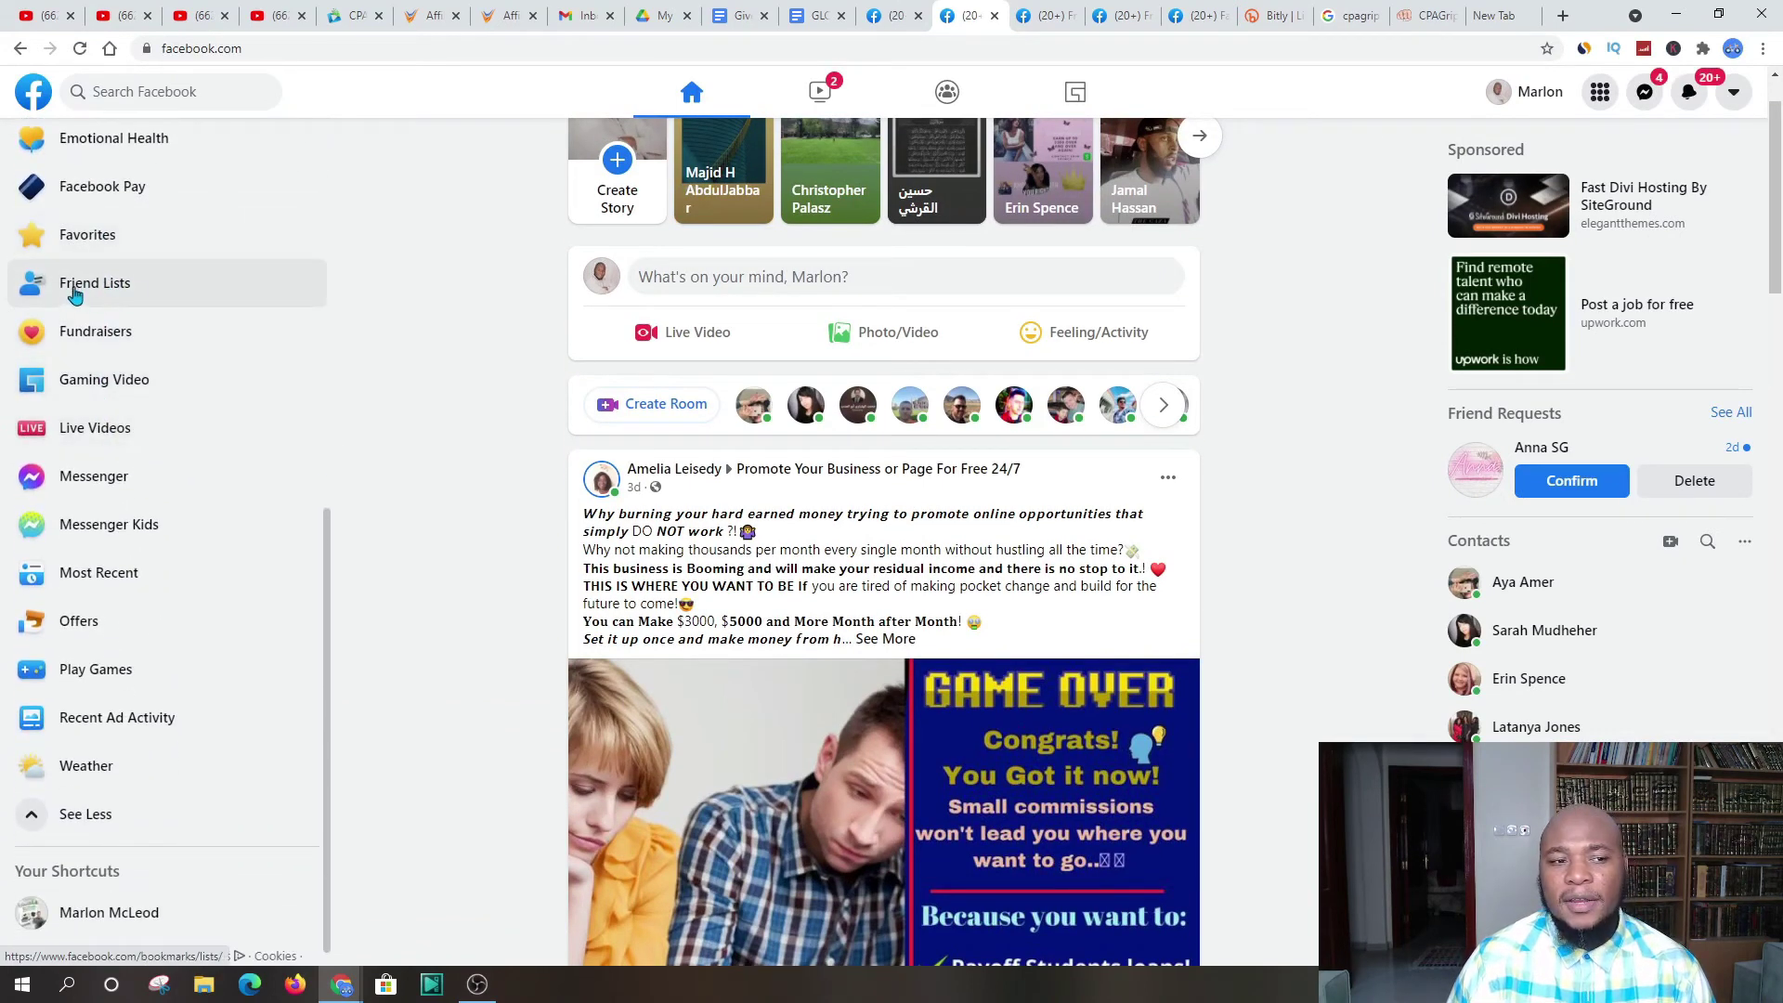
pyautogui.click(94, 294)
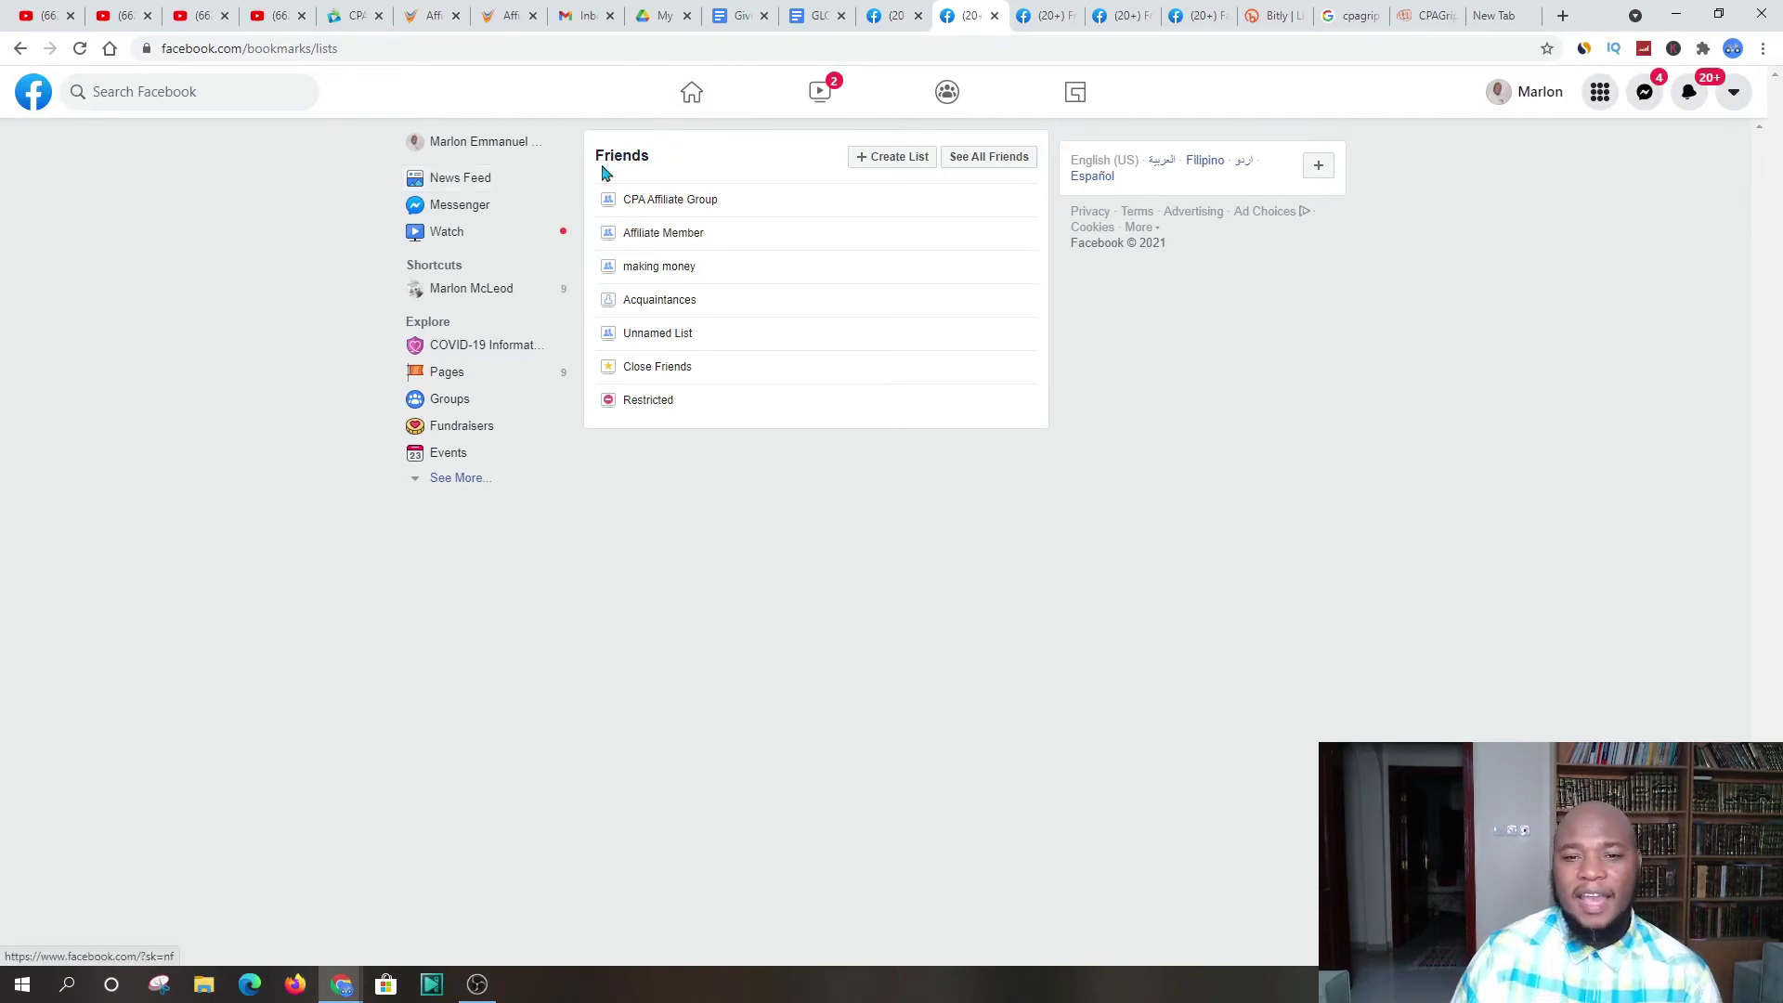
pyautogui.click(887, 160)
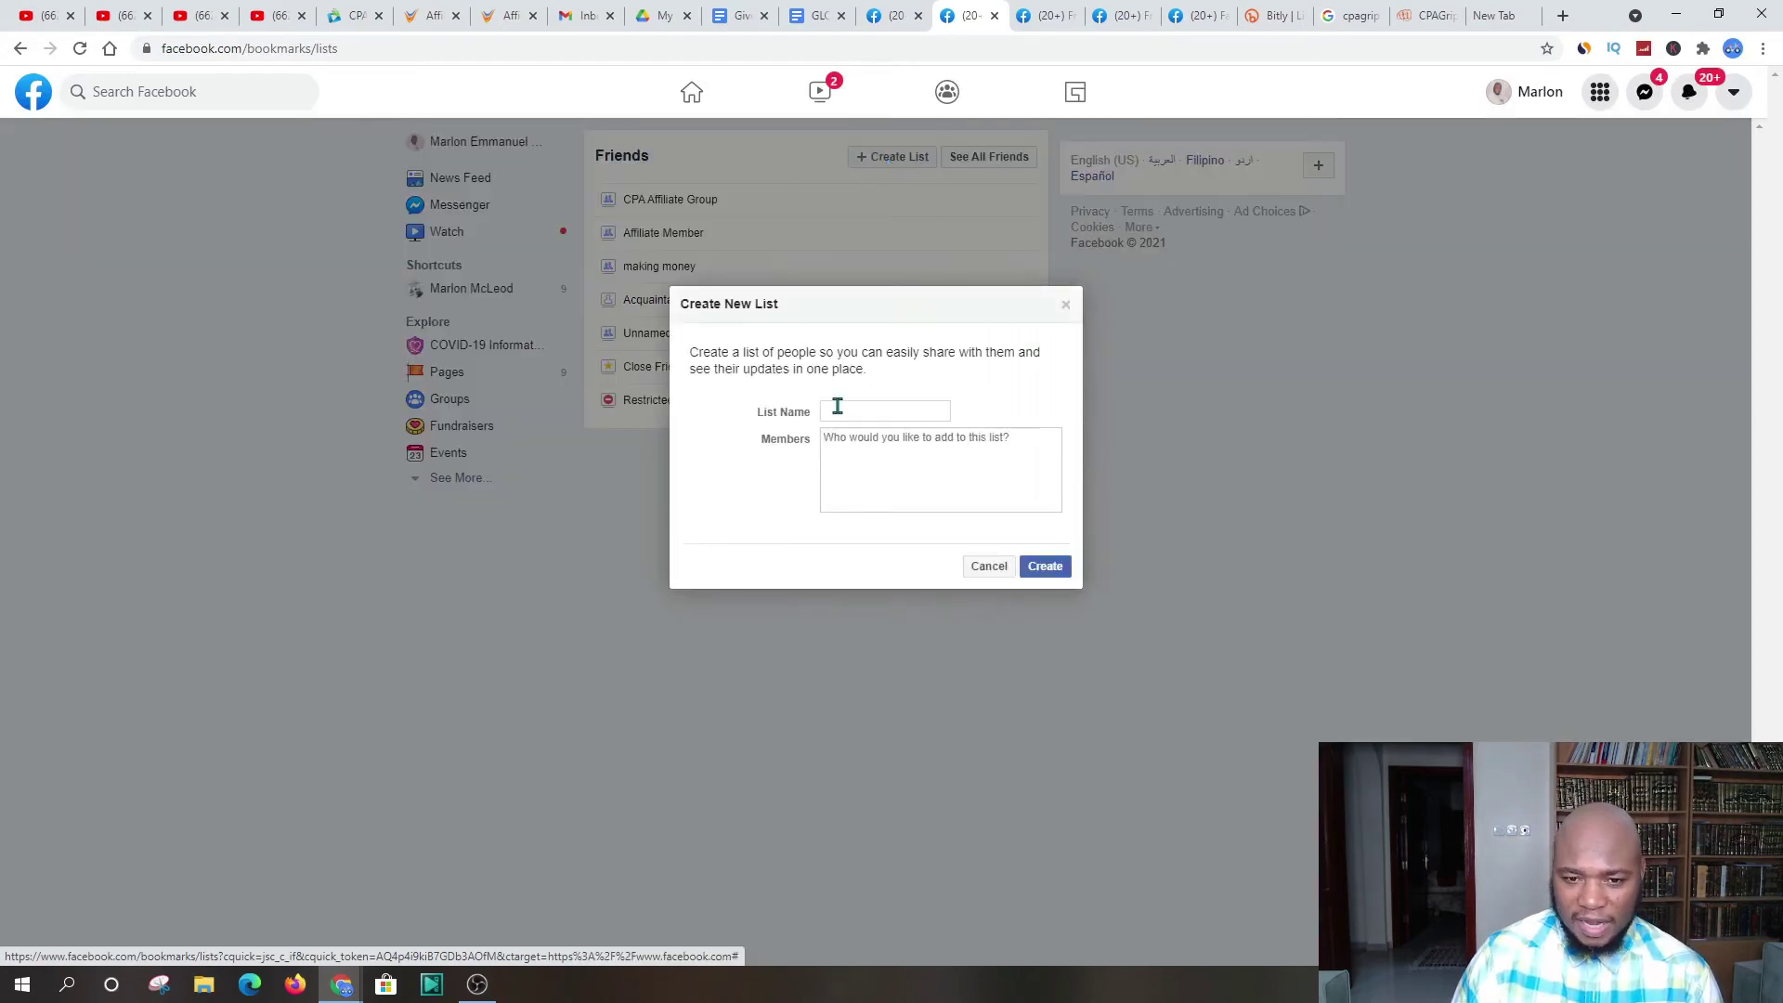
pyautogui.click(837, 408)
pyautogui.click(877, 445)
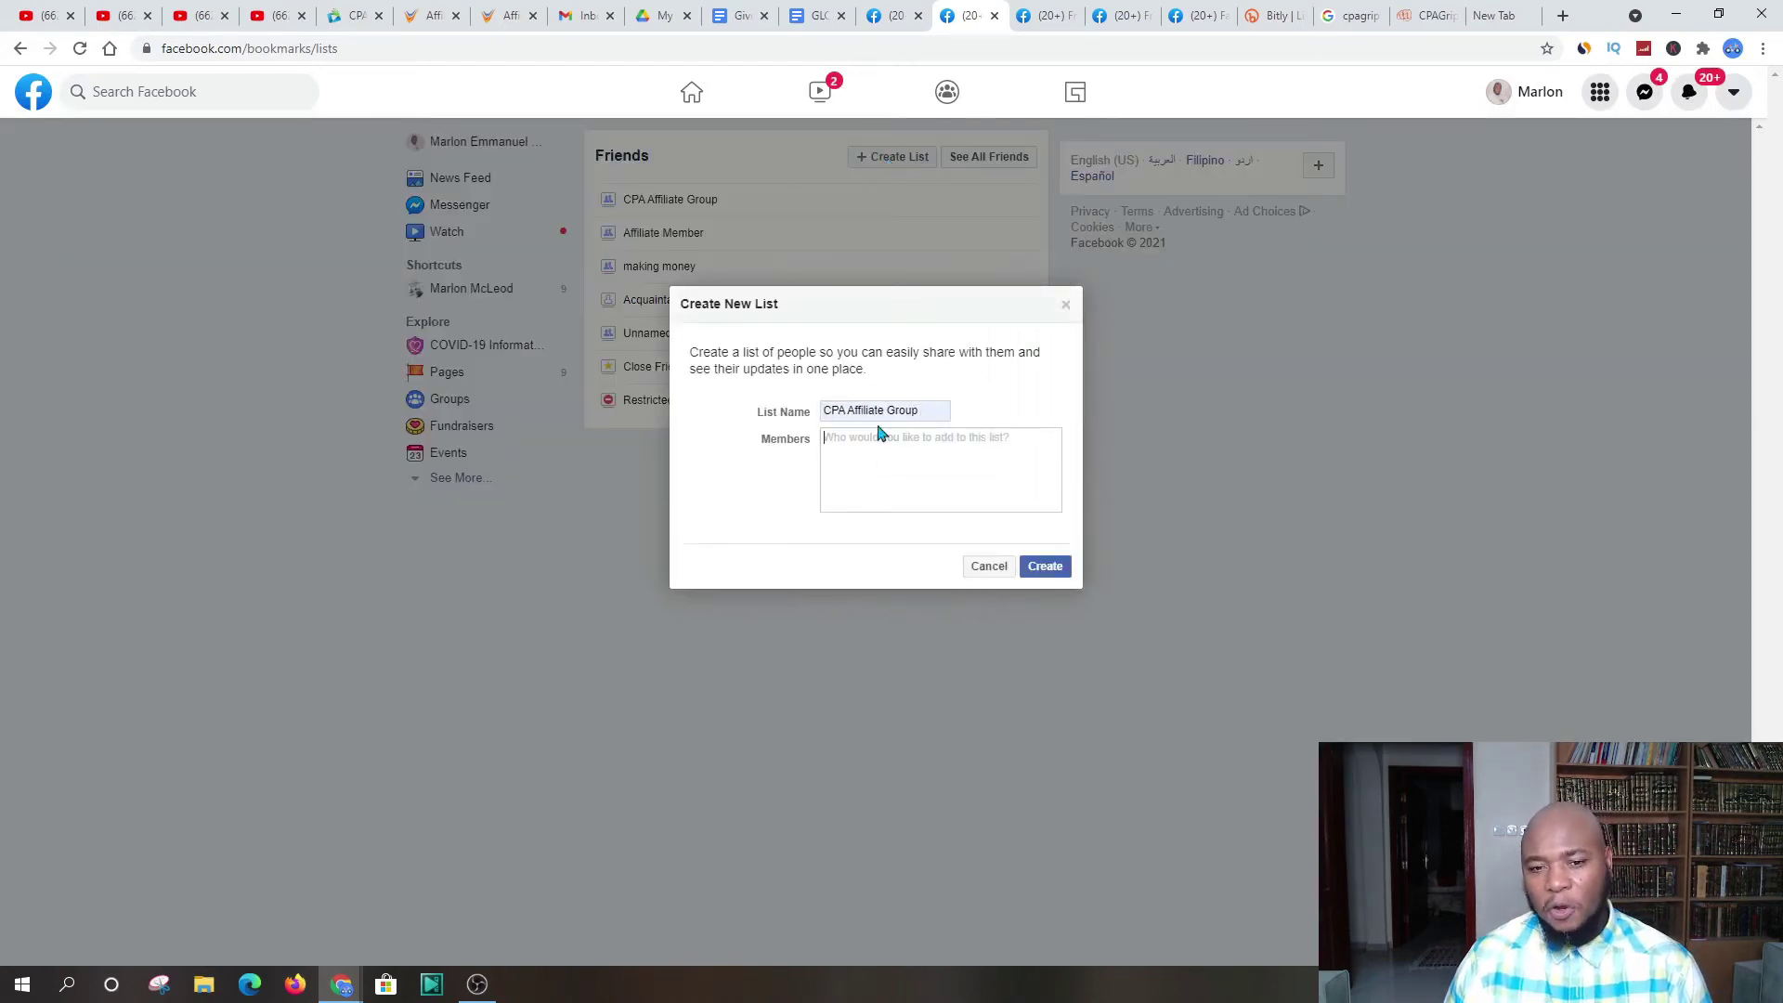
pyautogui.click(859, 447)
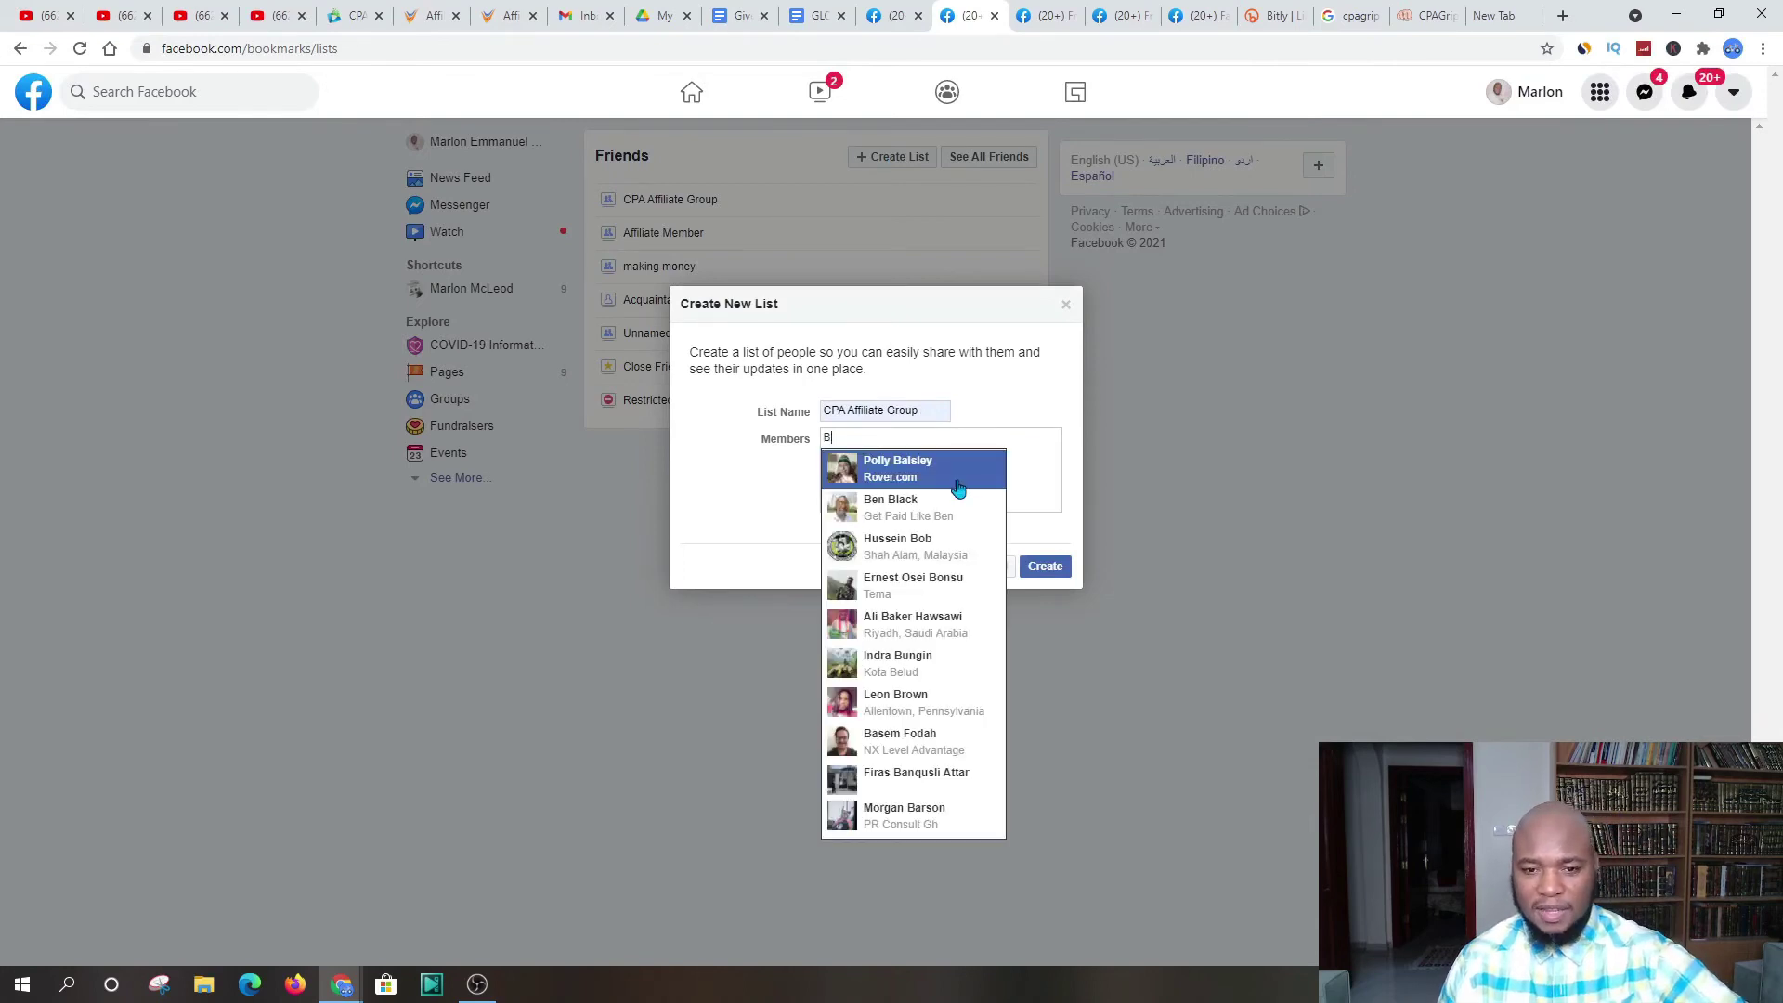
pyautogui.click(935, 524)
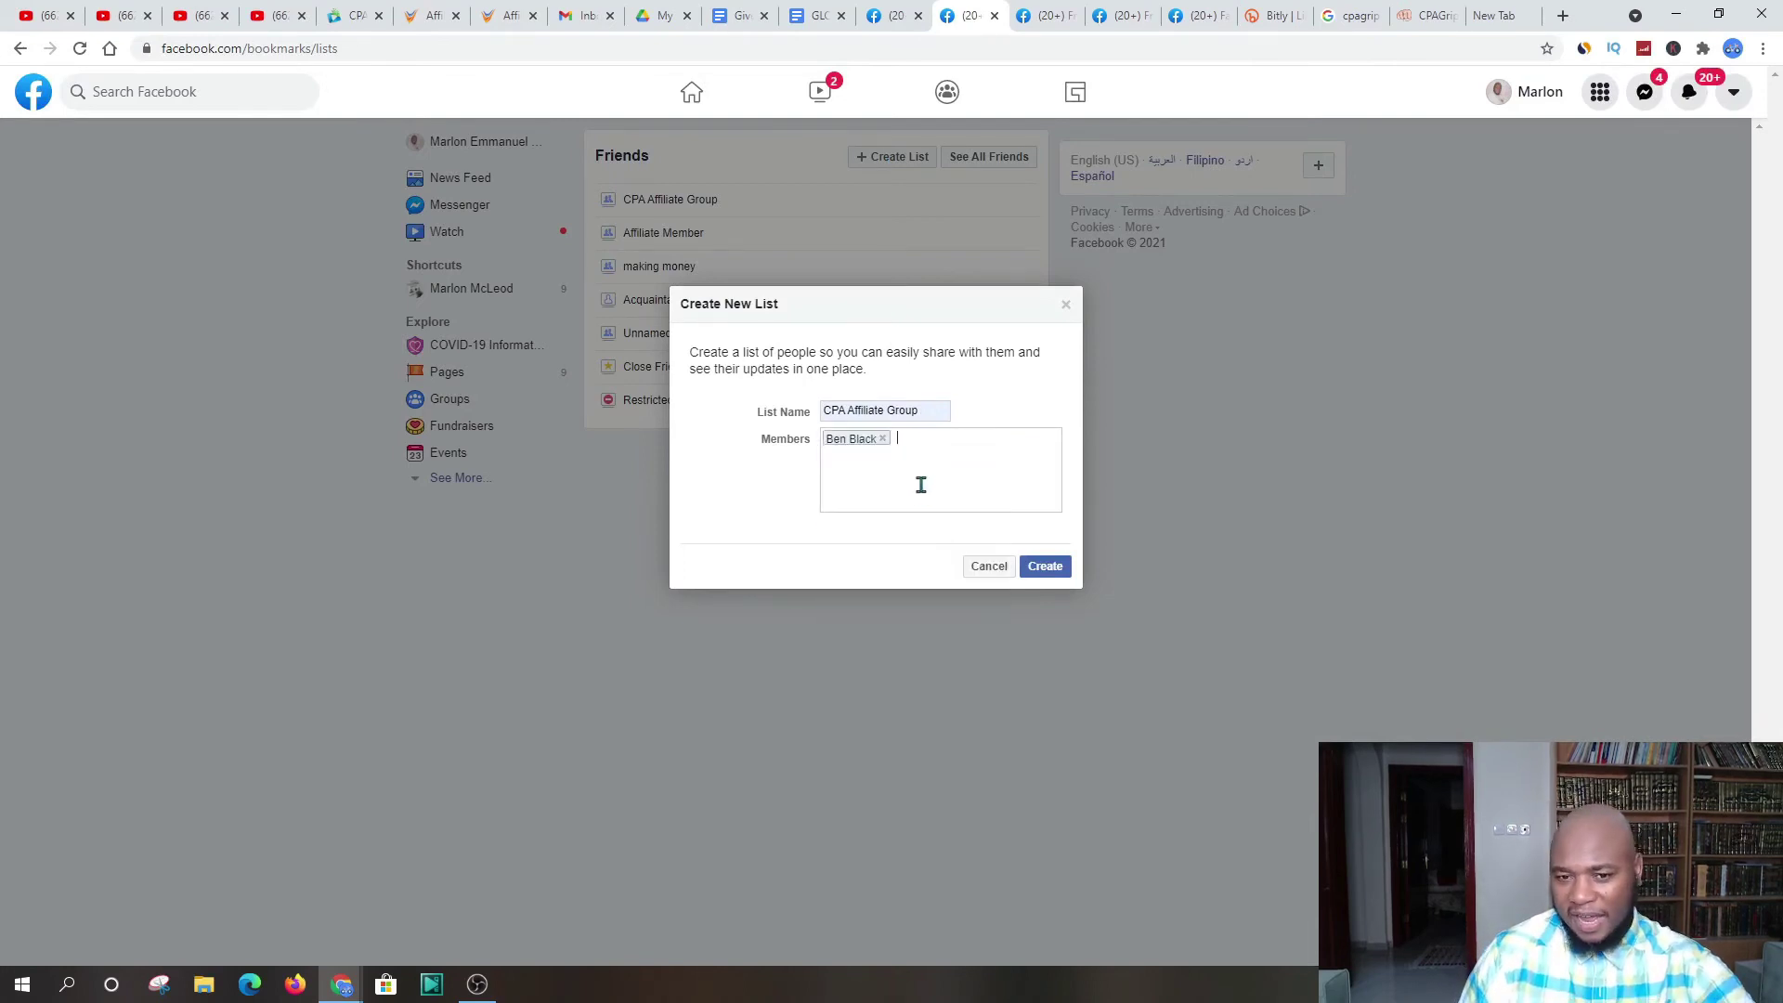
pyautogui.click(923, 480)
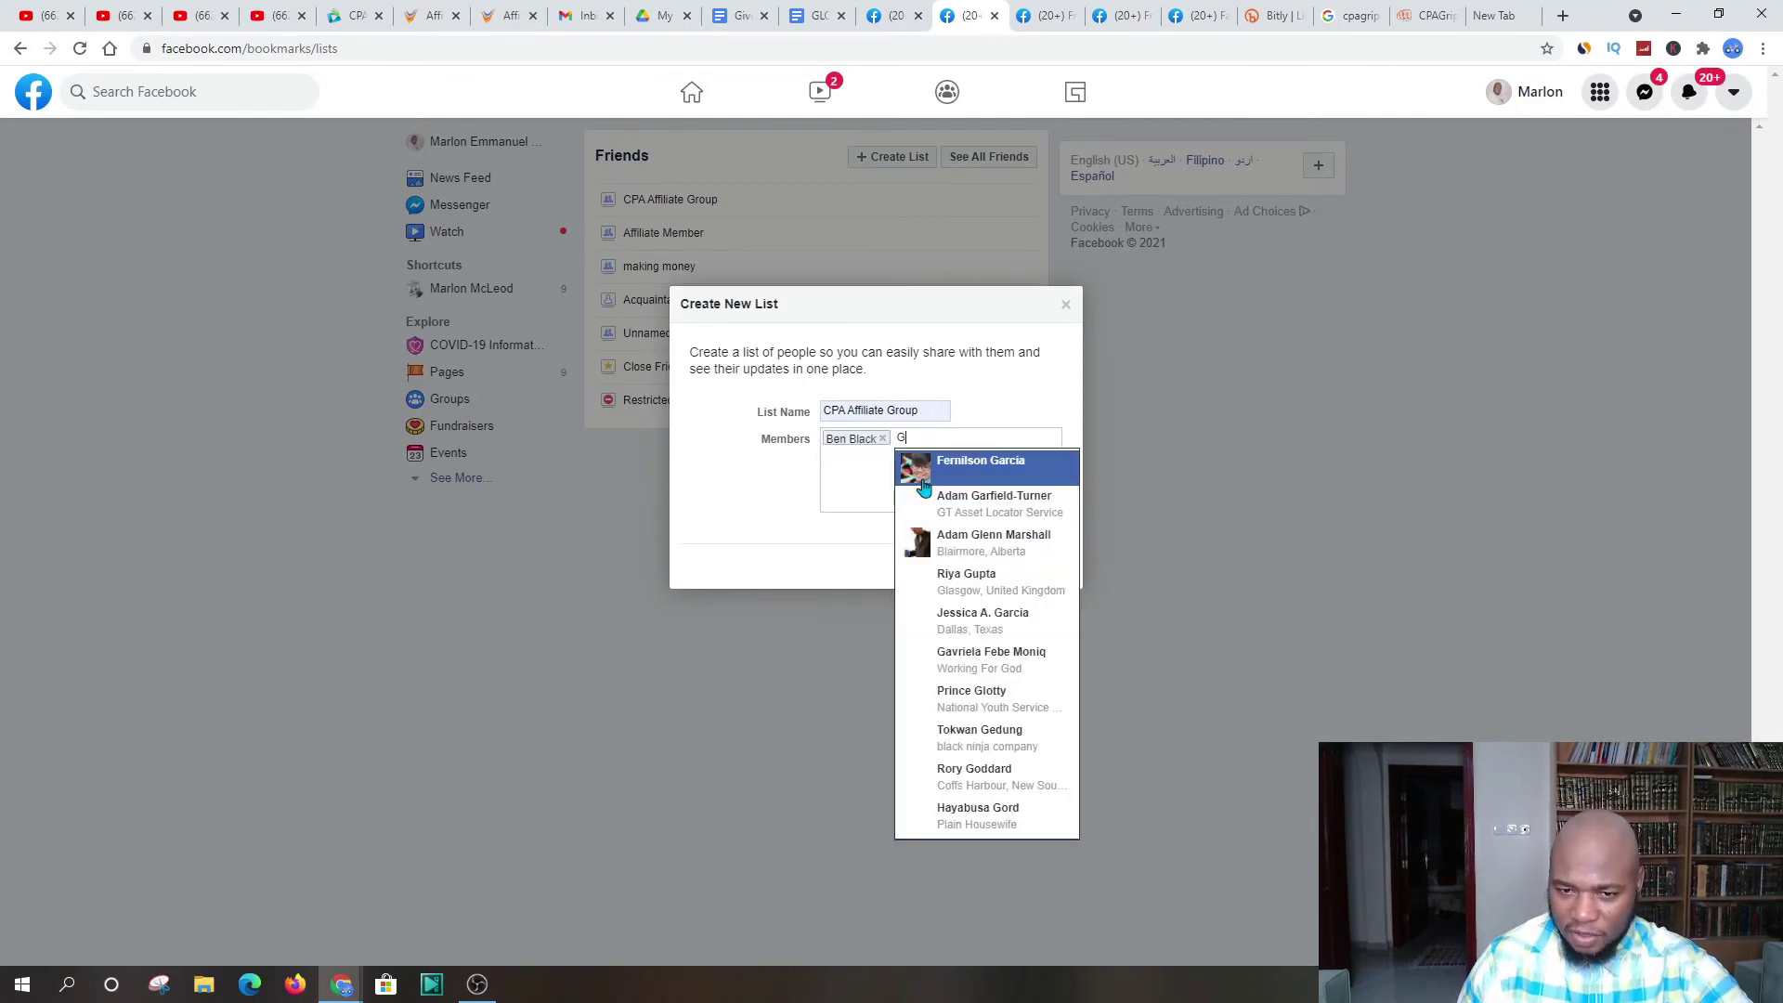
pyautogui.click(1003, 591)
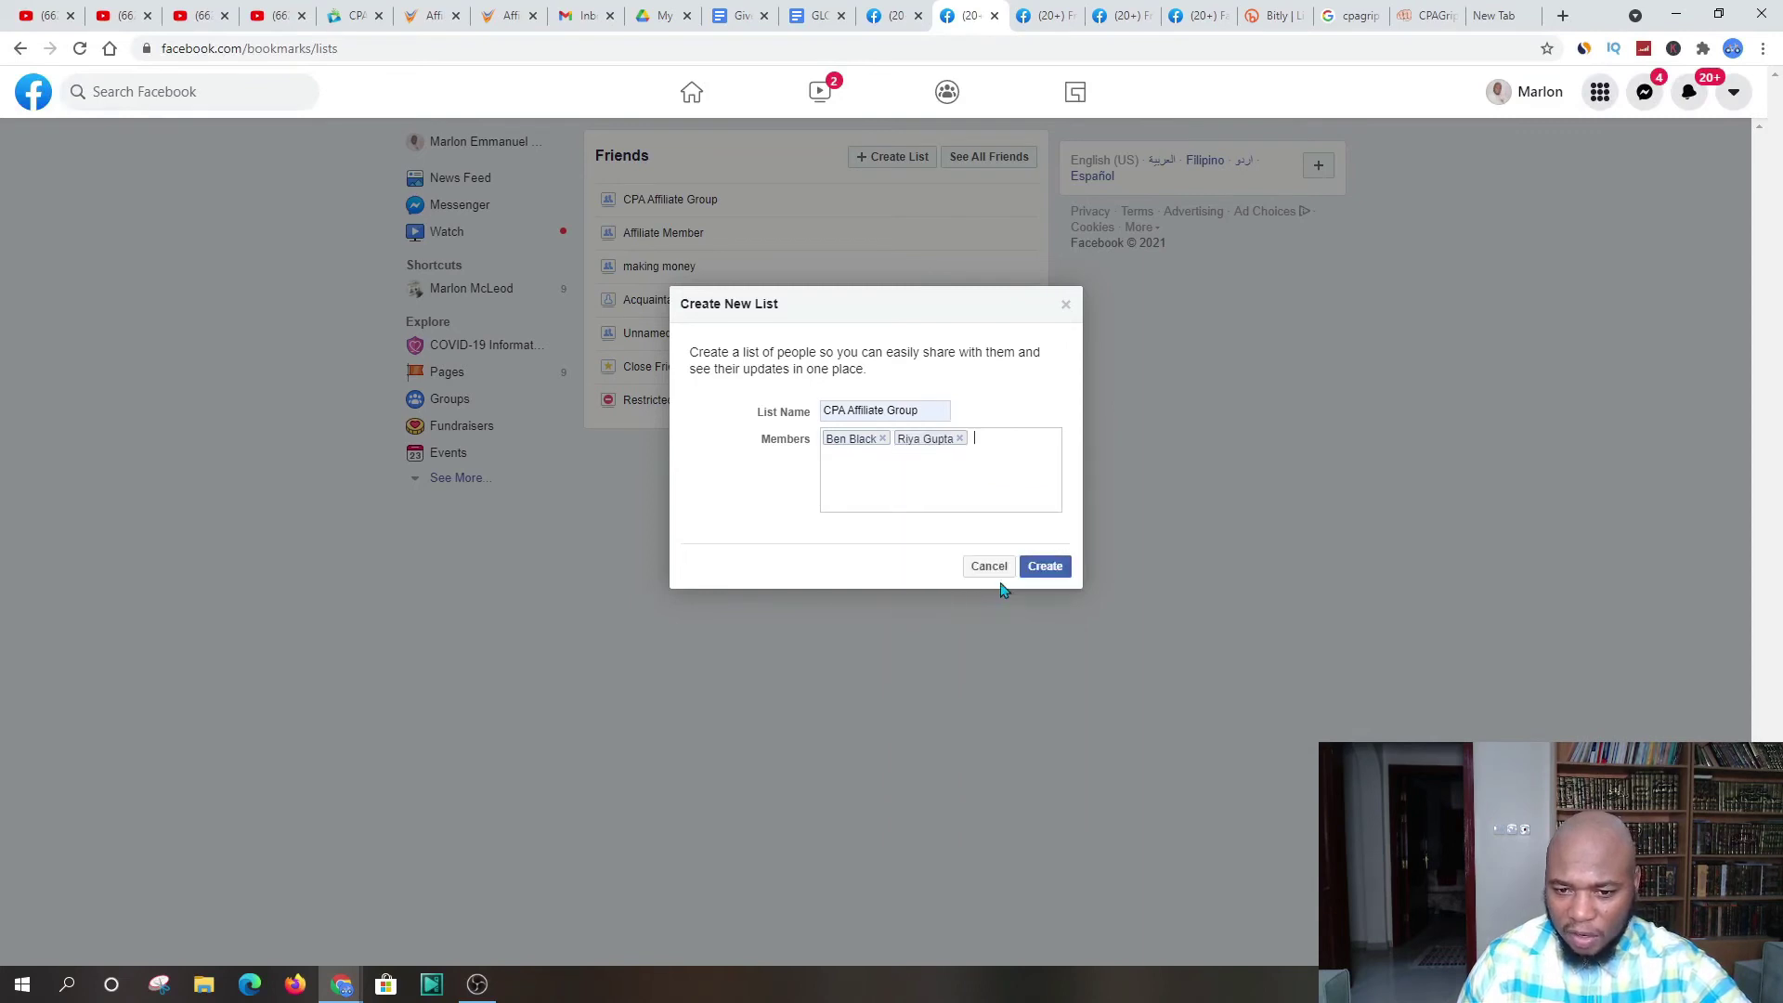
pyautogui.click(1045, 569)
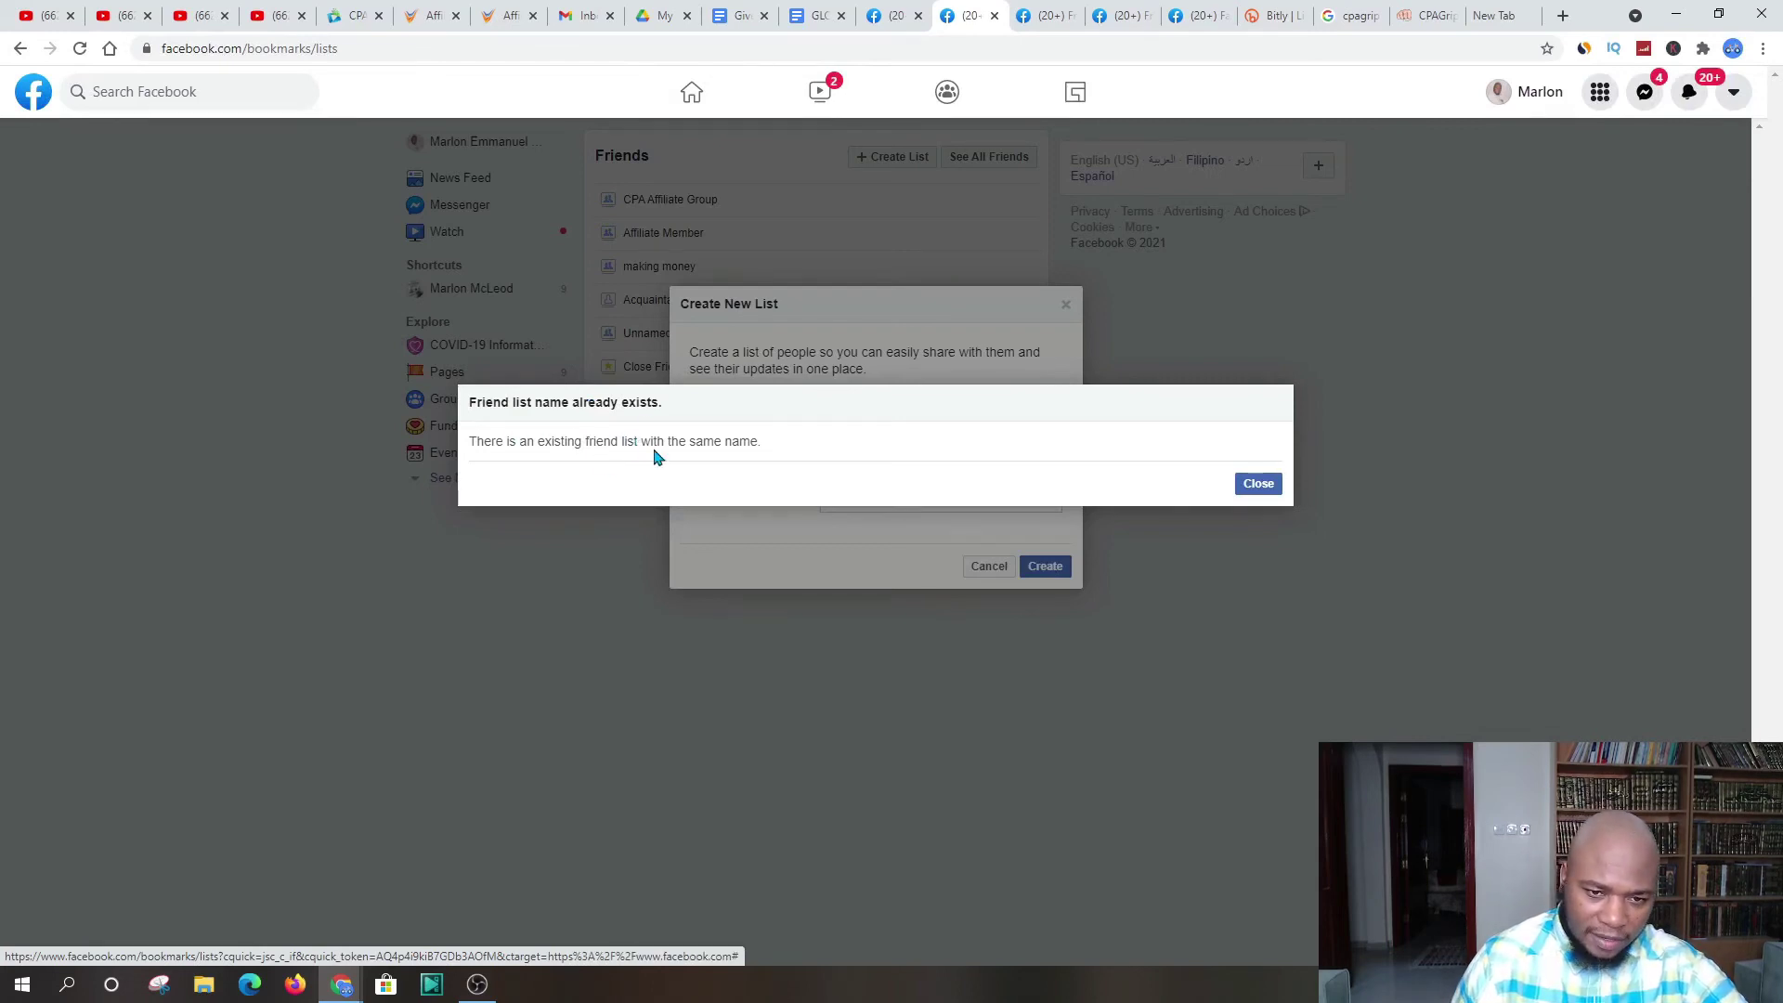
pyautogui.click(1258, 485)
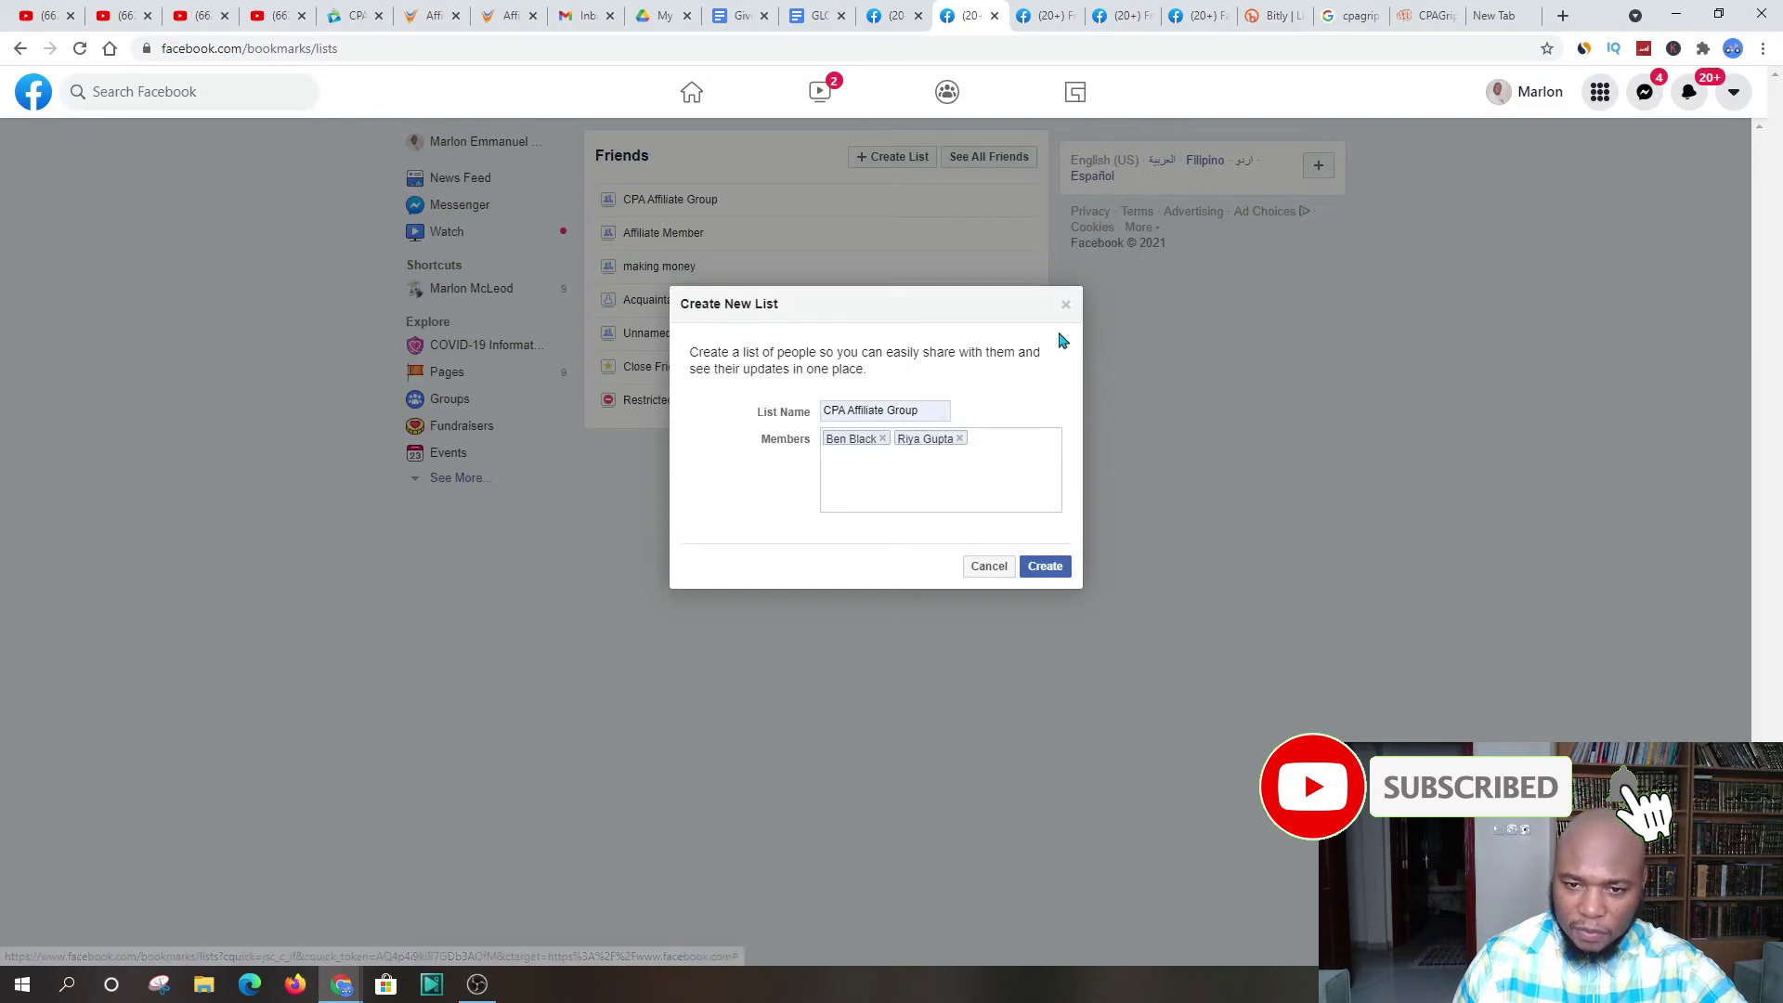
pyautogui.click(1041, 569)
pyautogui.click(1258, 481)
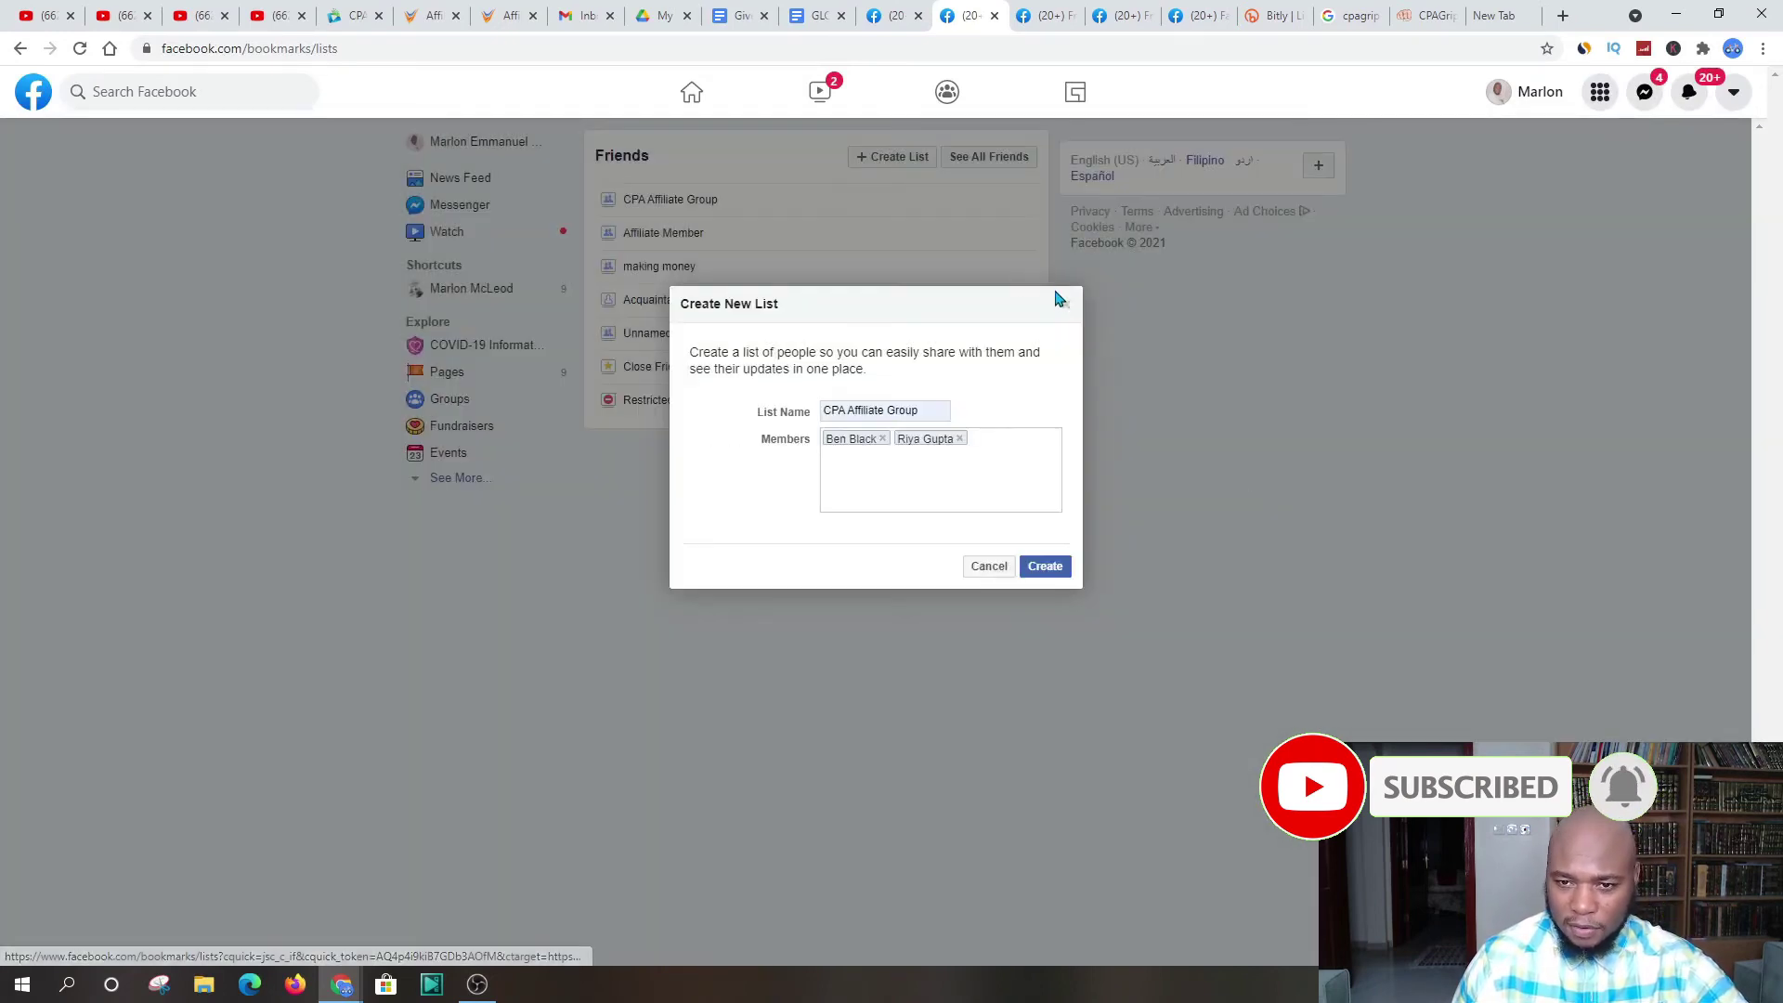
pyautogui.click(989, 569)
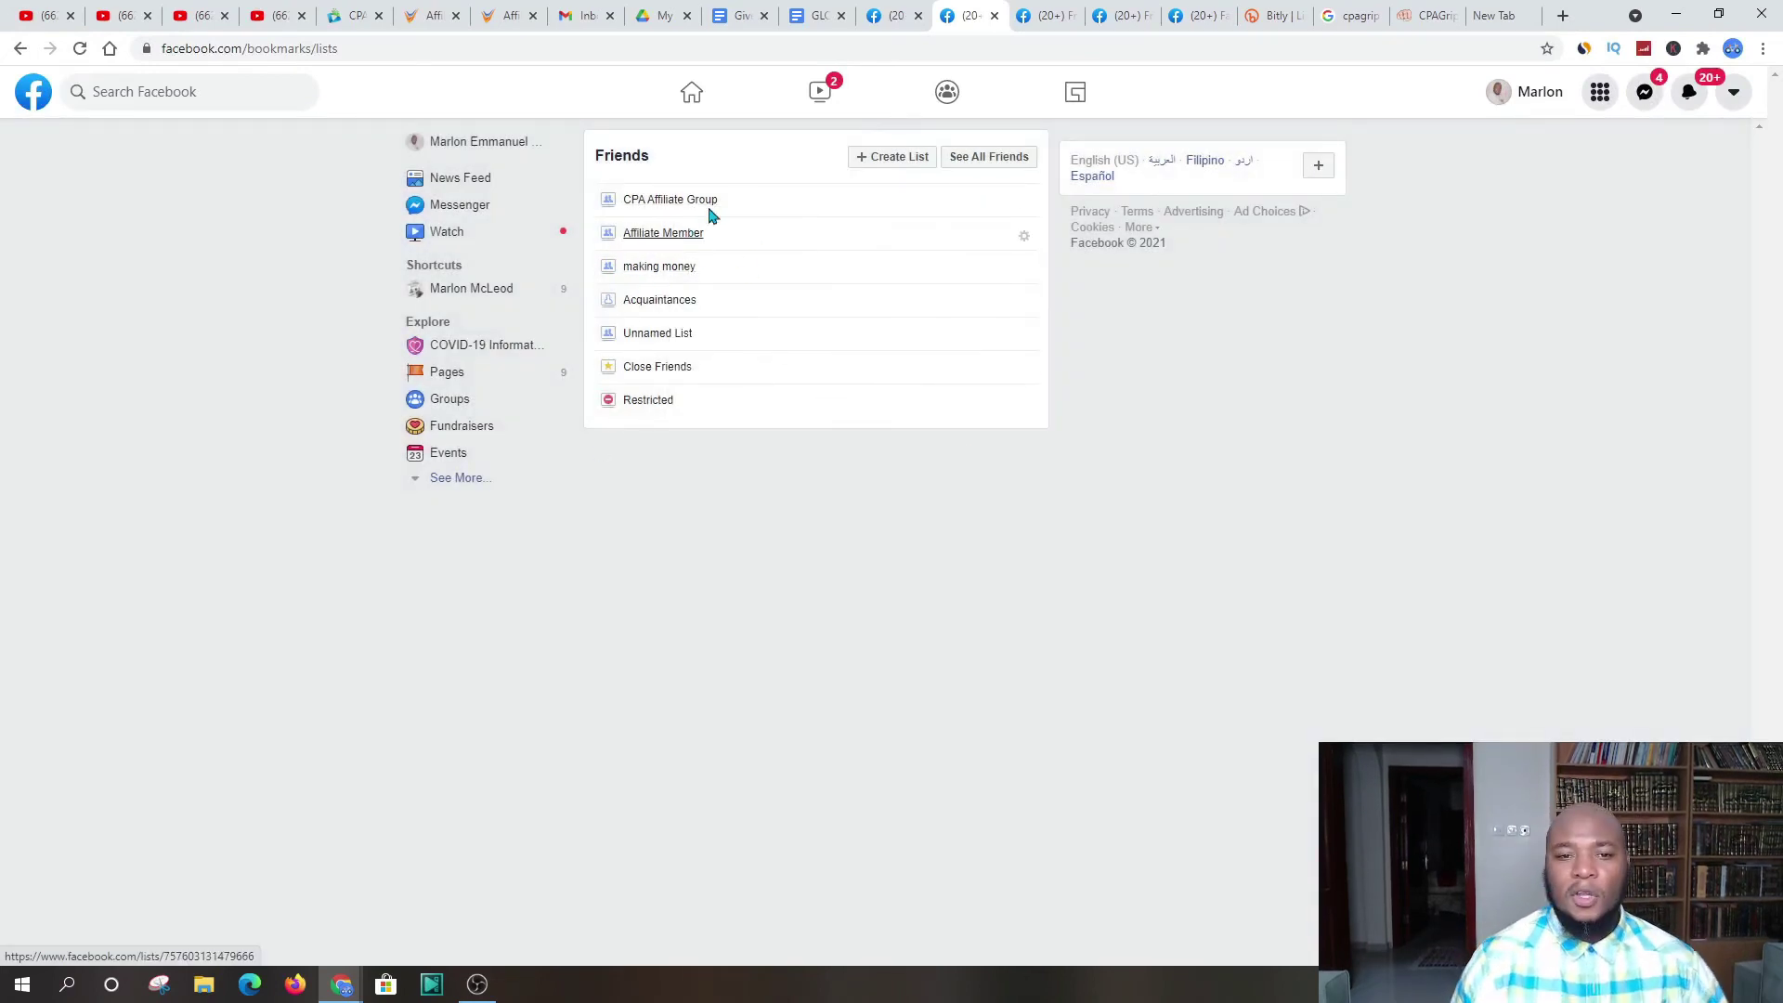
# Step: Start a post in the CPA Affiliate Group friend list, then open a new Google tab
pyautogui.click(633, 200)
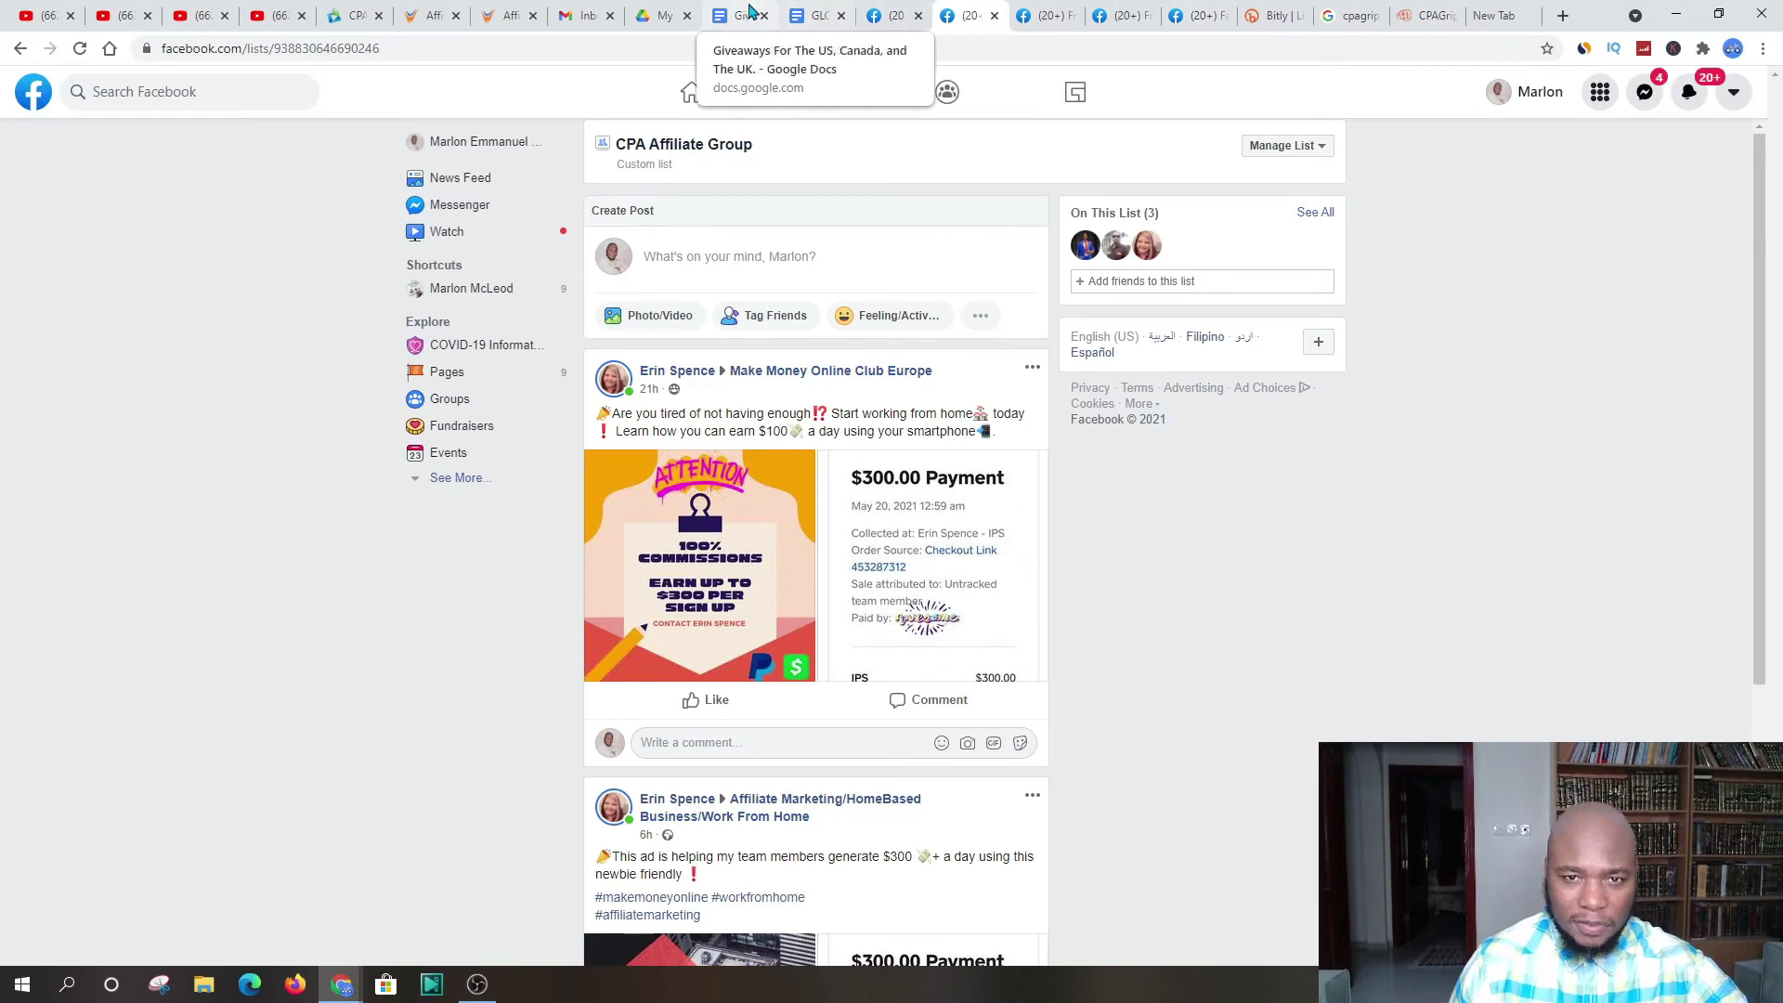
pyautogui.click(711, 266)
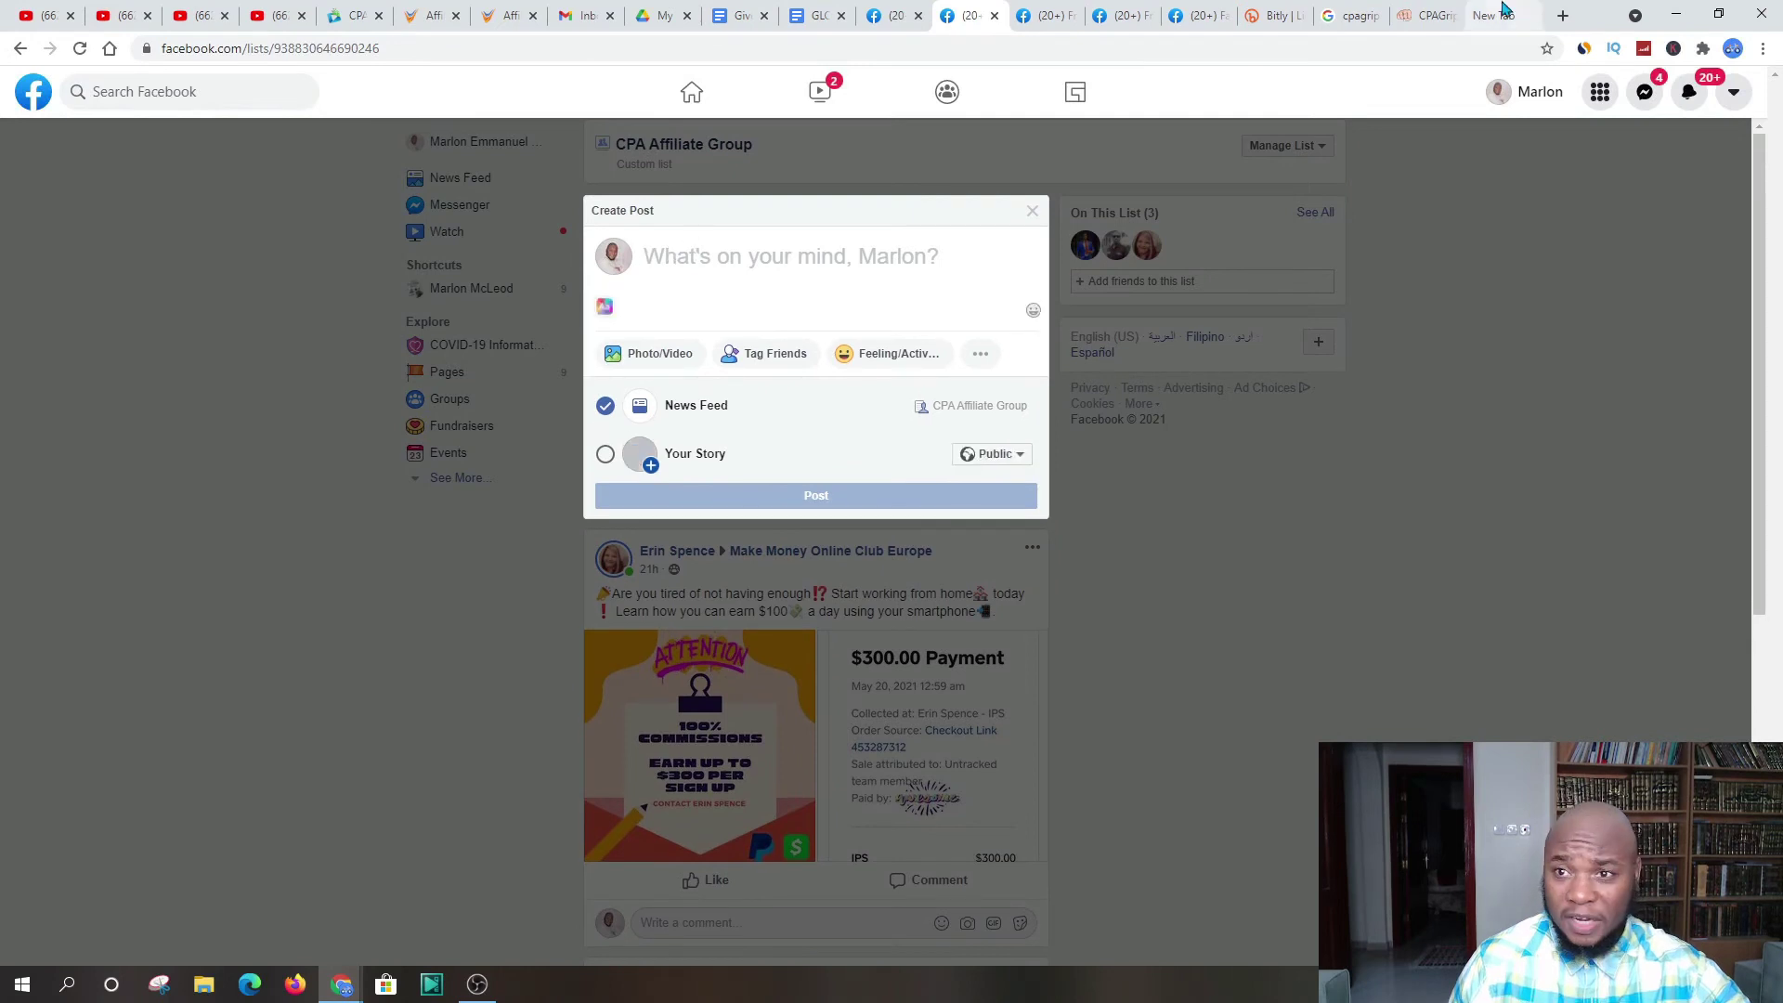
pyautogui.click(1581, 15)
pyautogui.click(948, 380)
# Step: Search Google for Canva (typed as 'CANAVA') and open the canva.com home page
pyautogui.write('CA')
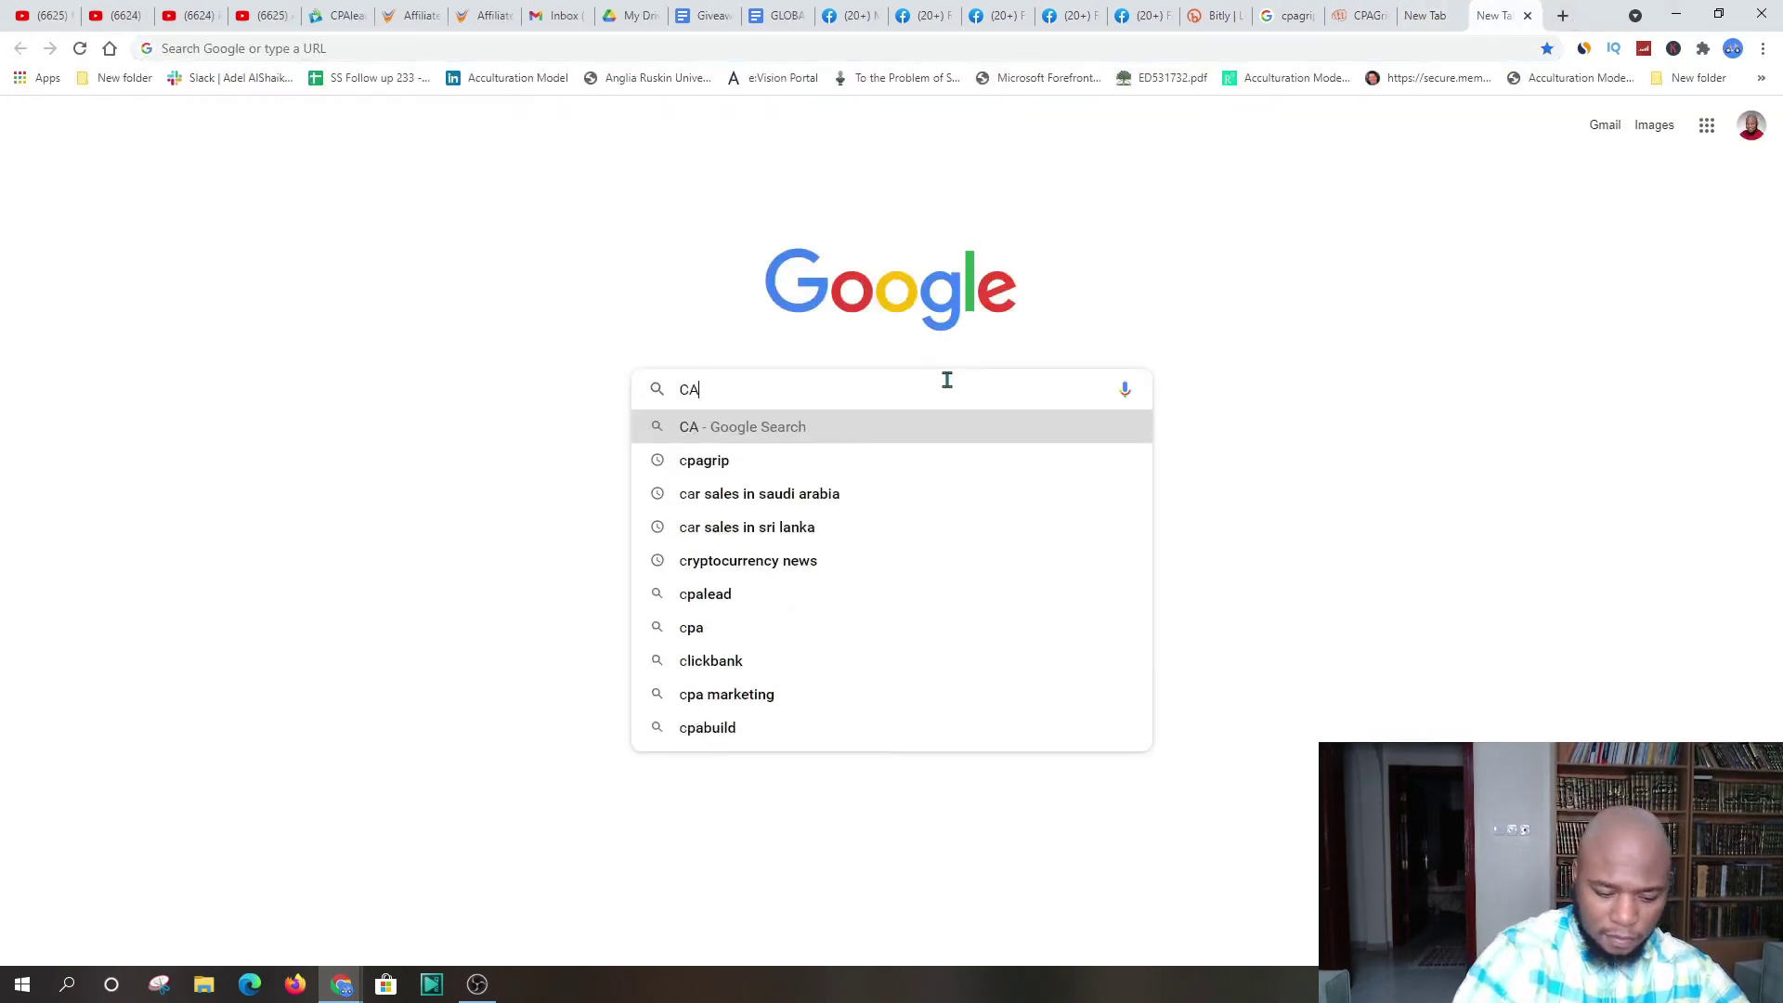
pyautogui.write('V')
pyautogui.press('BackSpace')
pyautogui.press('BackSpace')
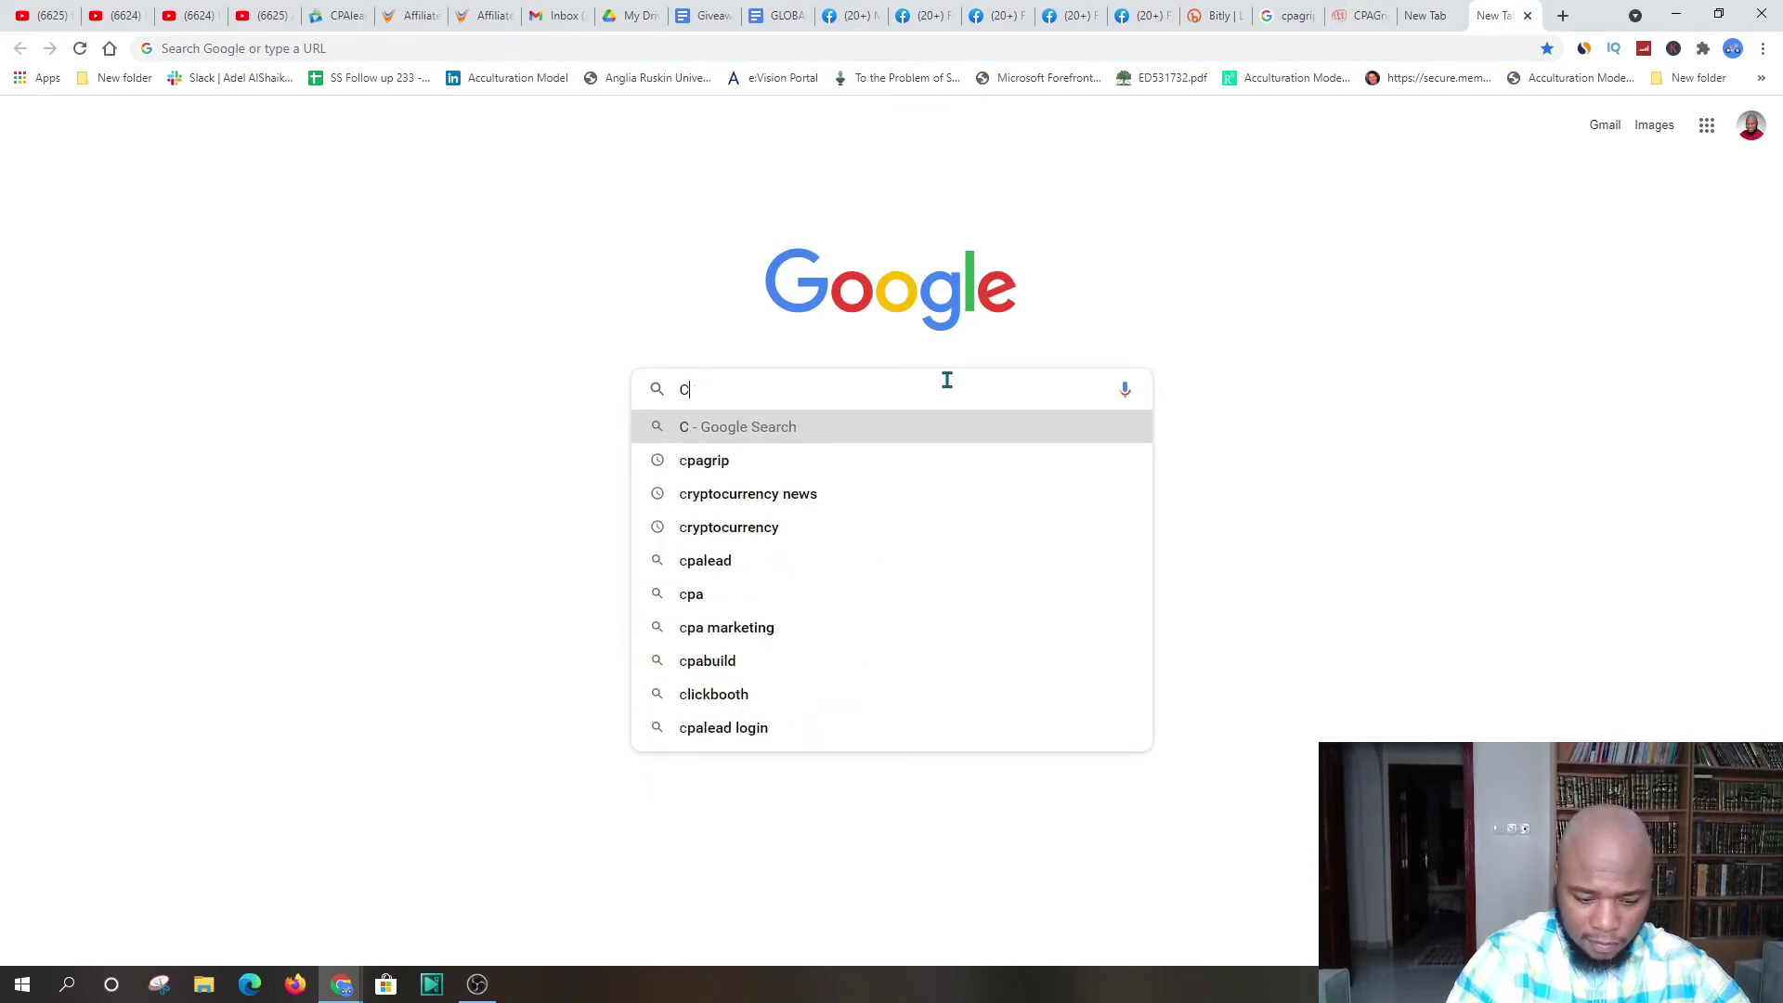
pyautogui.write('ANAVA')
pyautogui.press('Return')
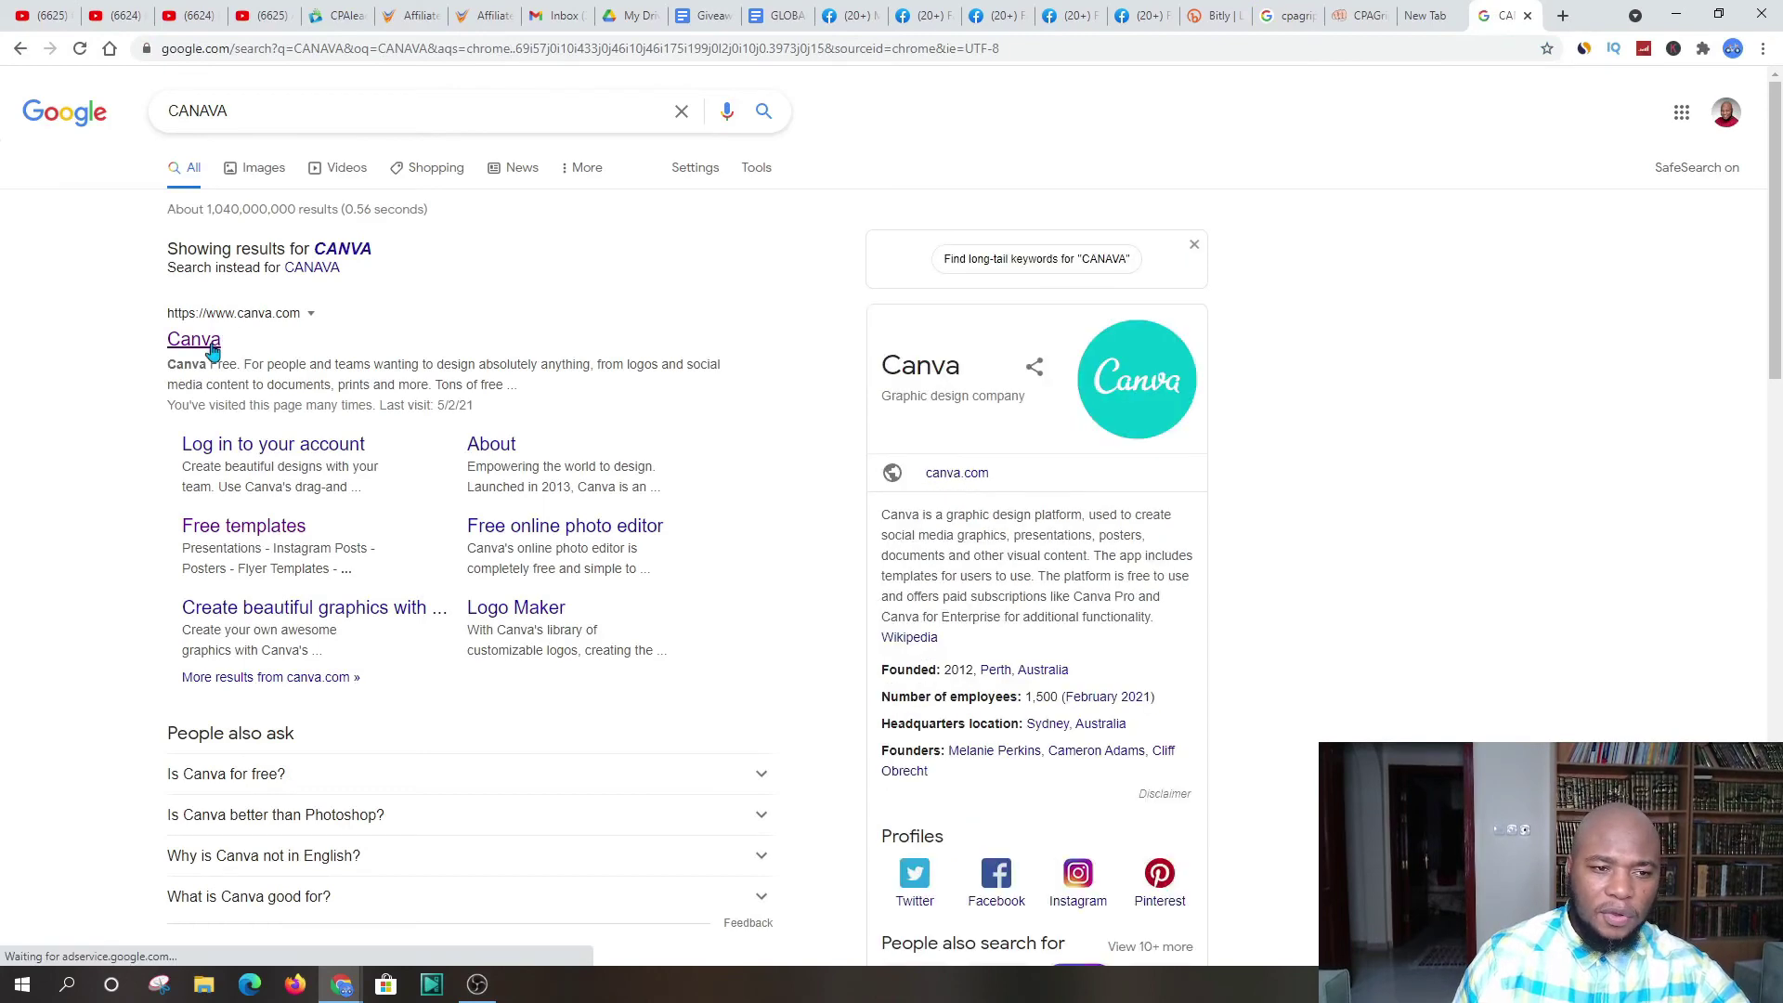
pyautogui.click(188, 340)
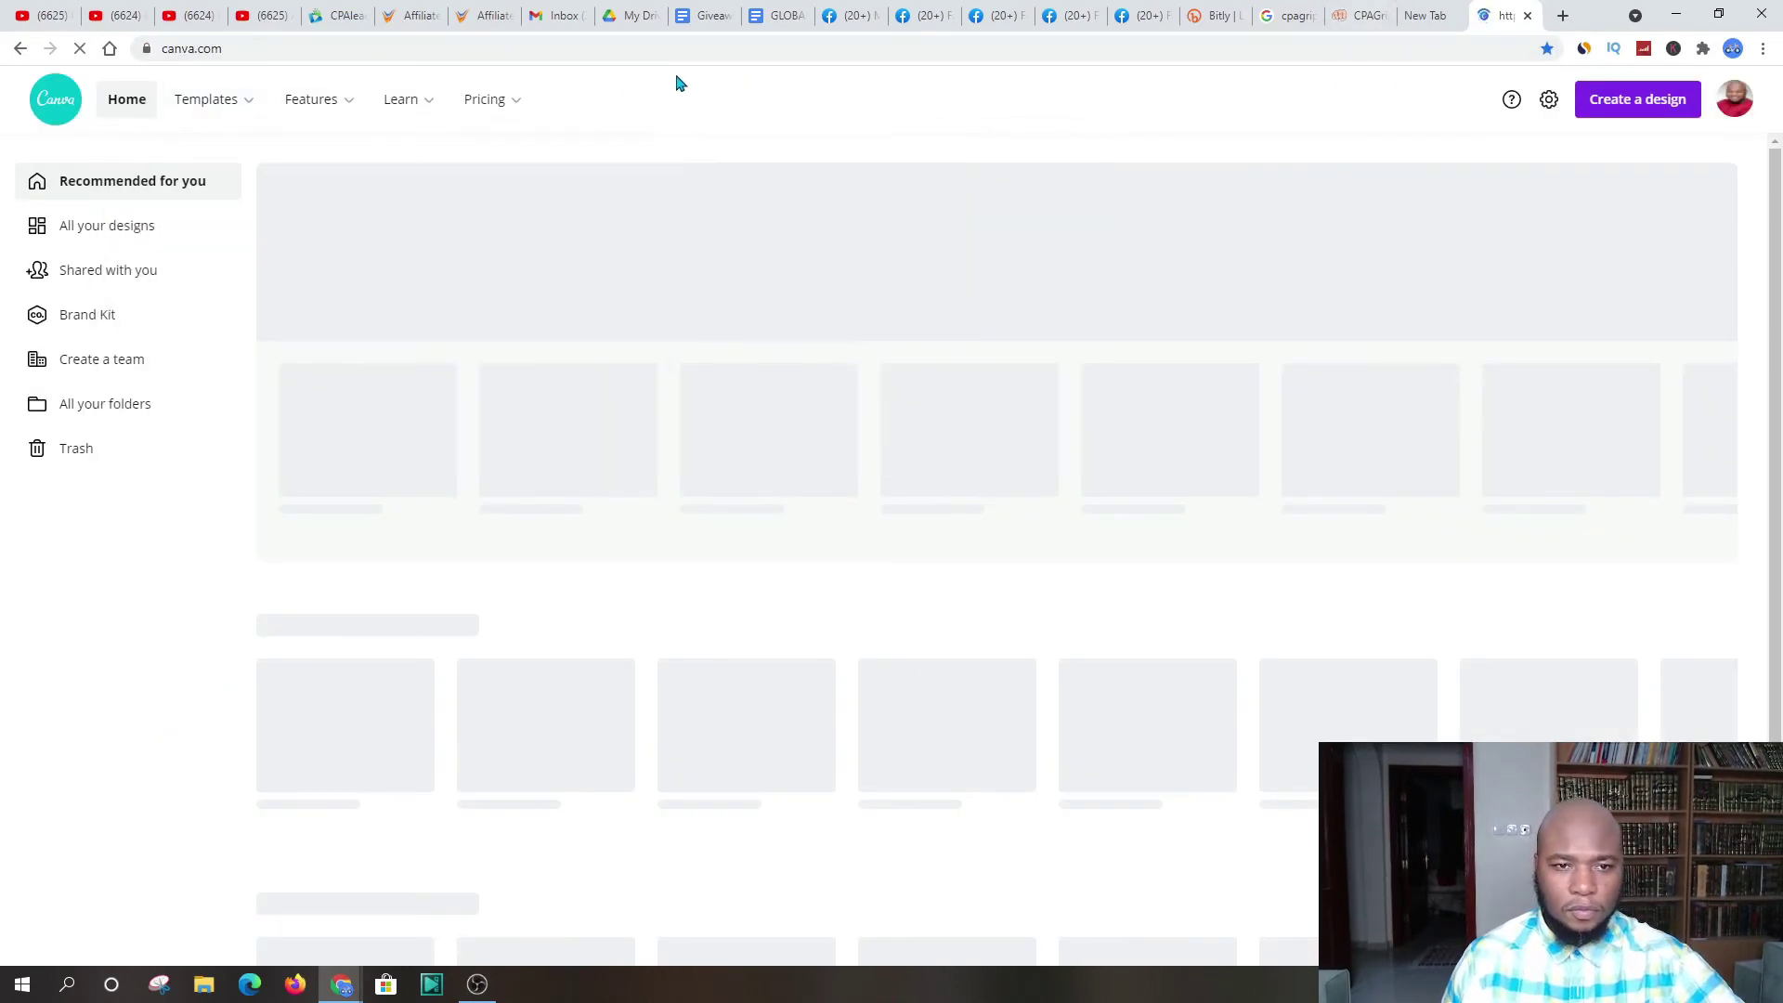
# Step: Close the Gmail, OfferVault and other unneeded tabs, returning to Canva's home page
pyautogui.moveTo(232, 126)
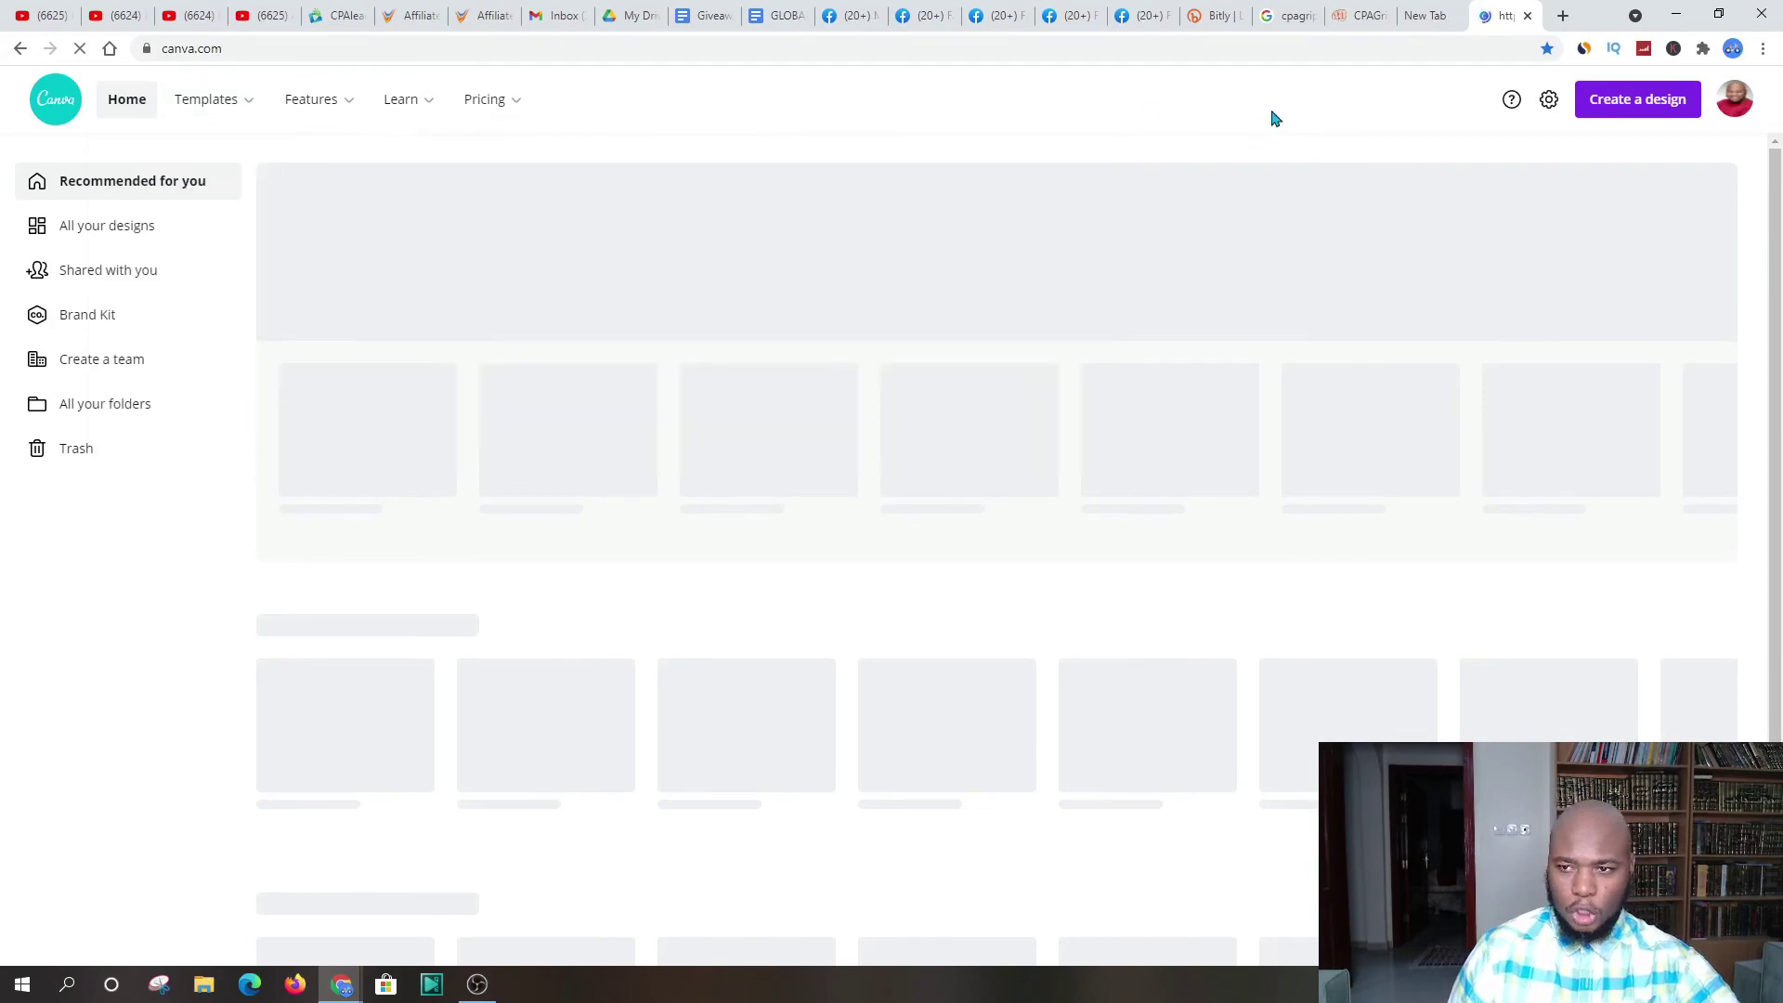
pyautogui.click(562, 15)
pyautogui.click(587, 15)
pyautogui.click(492, 17)
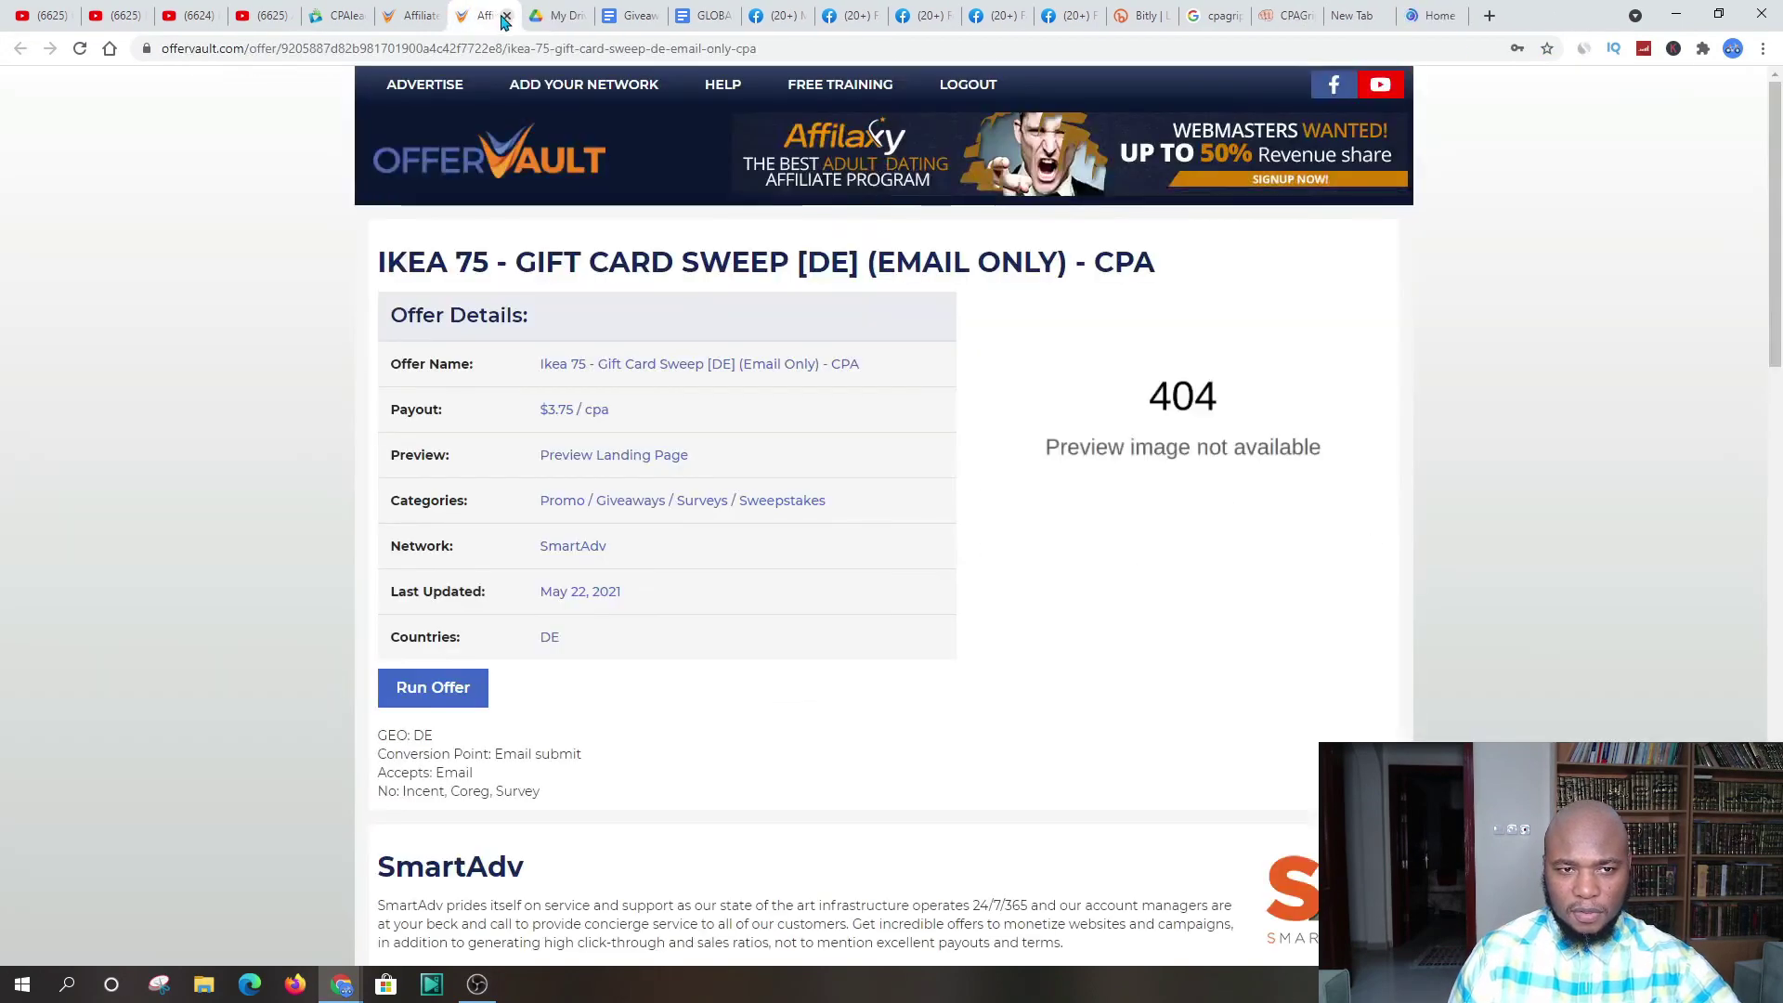
pyautogui.click(505, 17)
pyautogui.click(1352, 16)
# Step: Search Canva templates for 'facebook post' and browse the Facebook Post results
pyautogui.moveTo(320, 104)
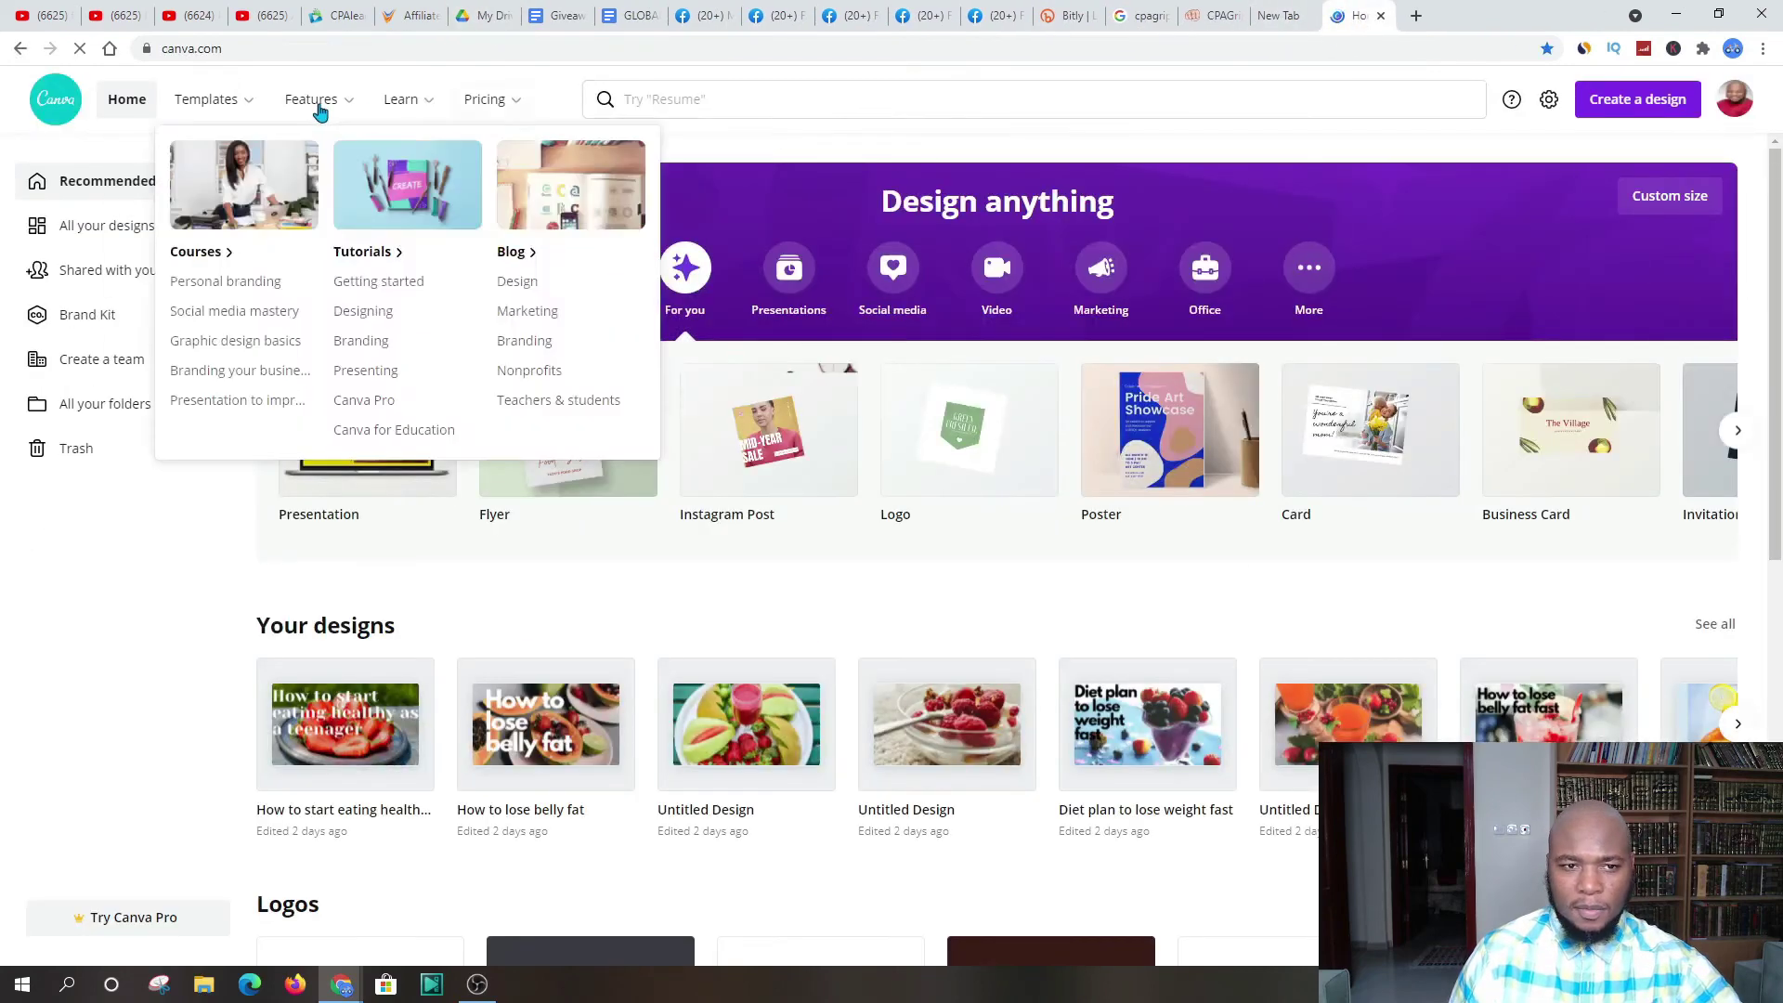
pyautogui.click(670, 100)
pyautogui.write('fAC')
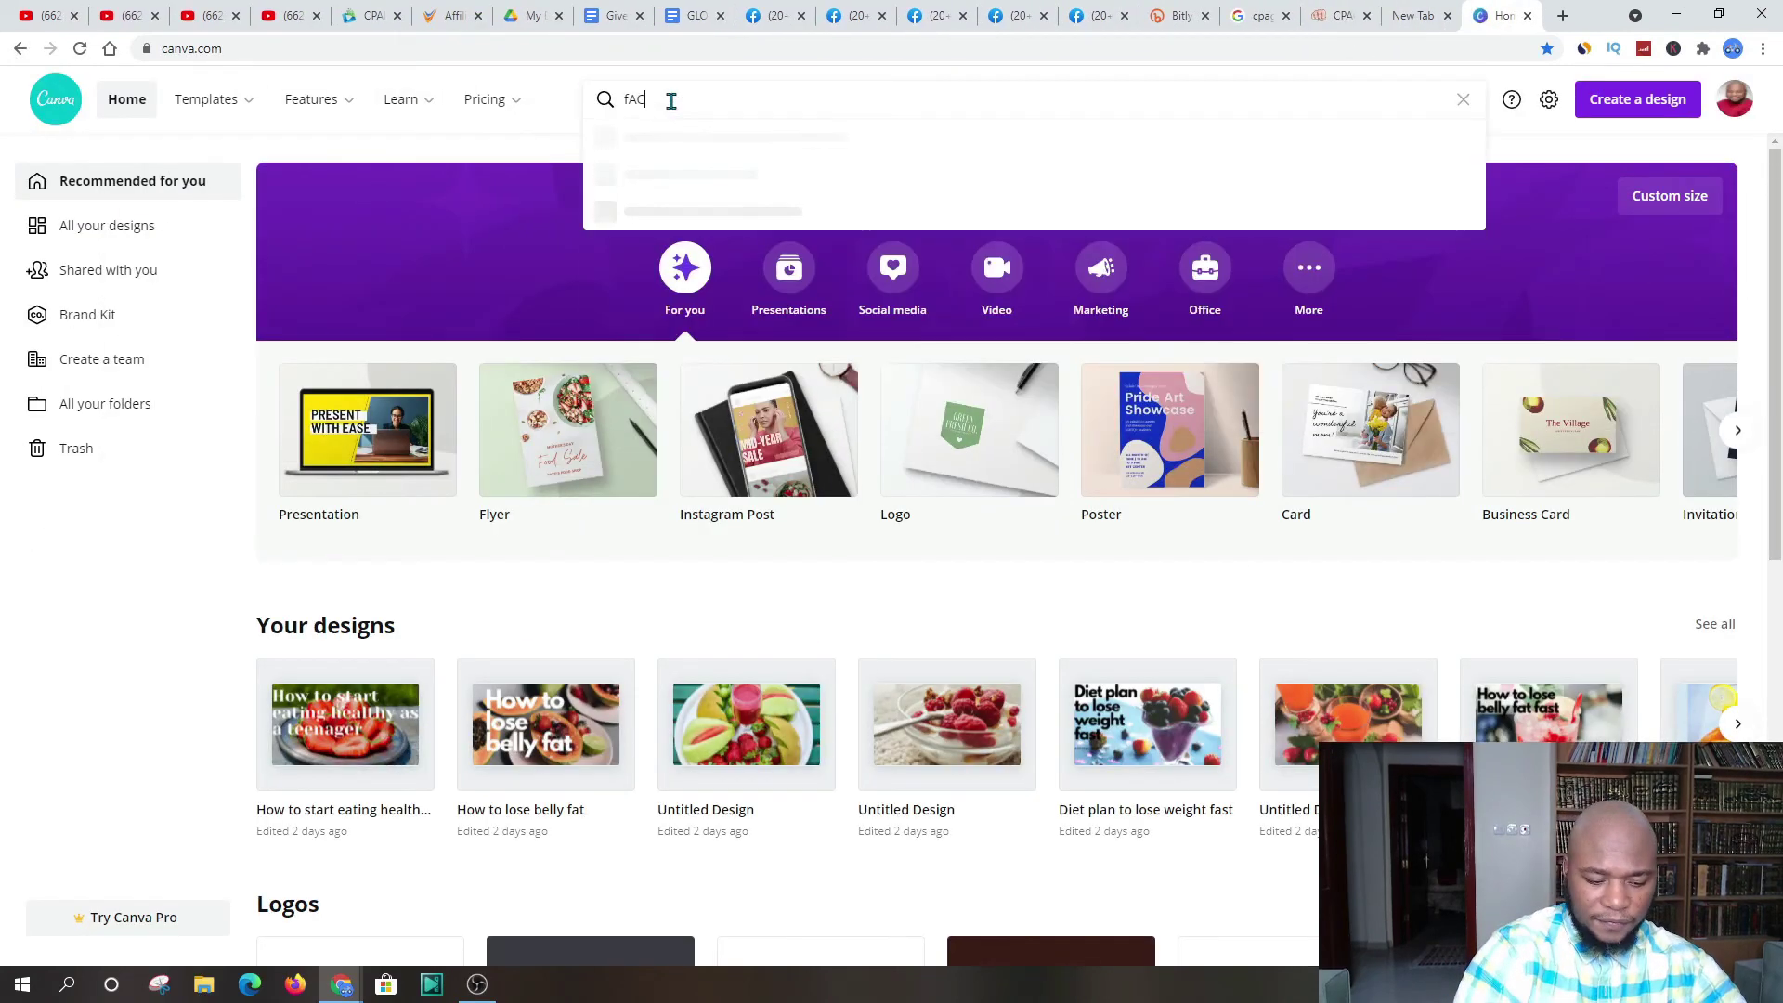
pyautogui.write('EBOOK ')
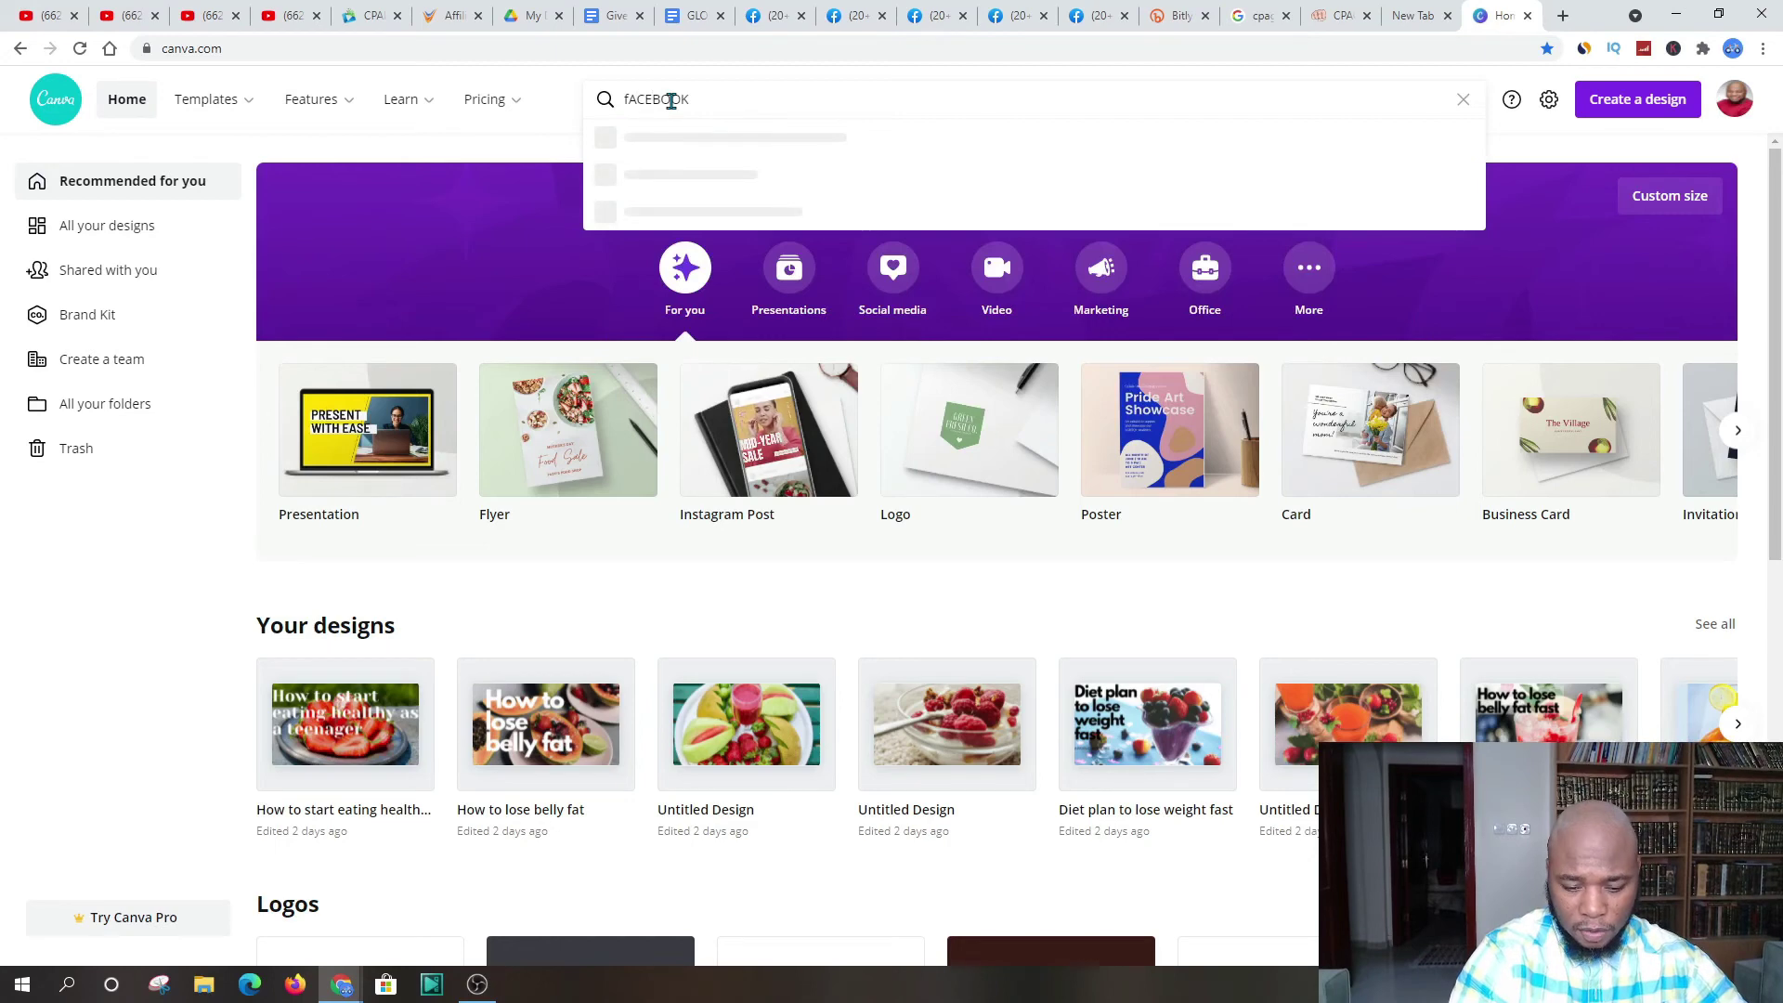
pyautogui.write('POST')
pyautogui.press('Return')
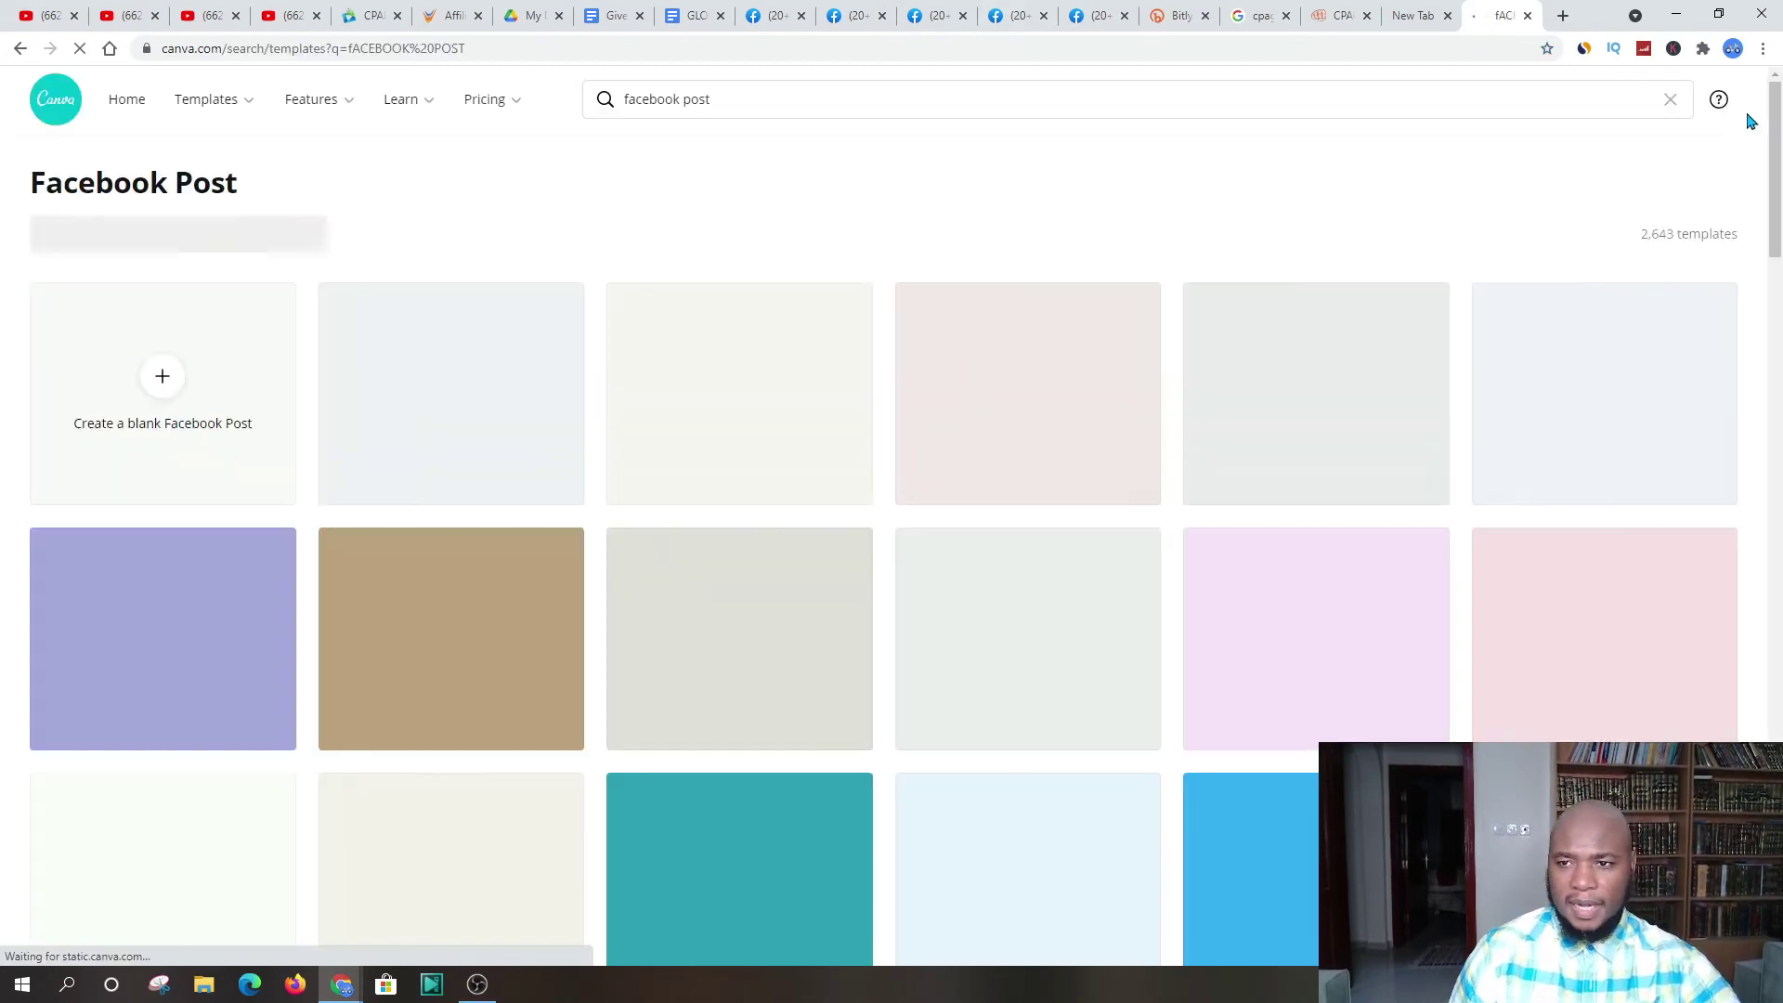
pyautogui.scroll(-3, 859, 332)
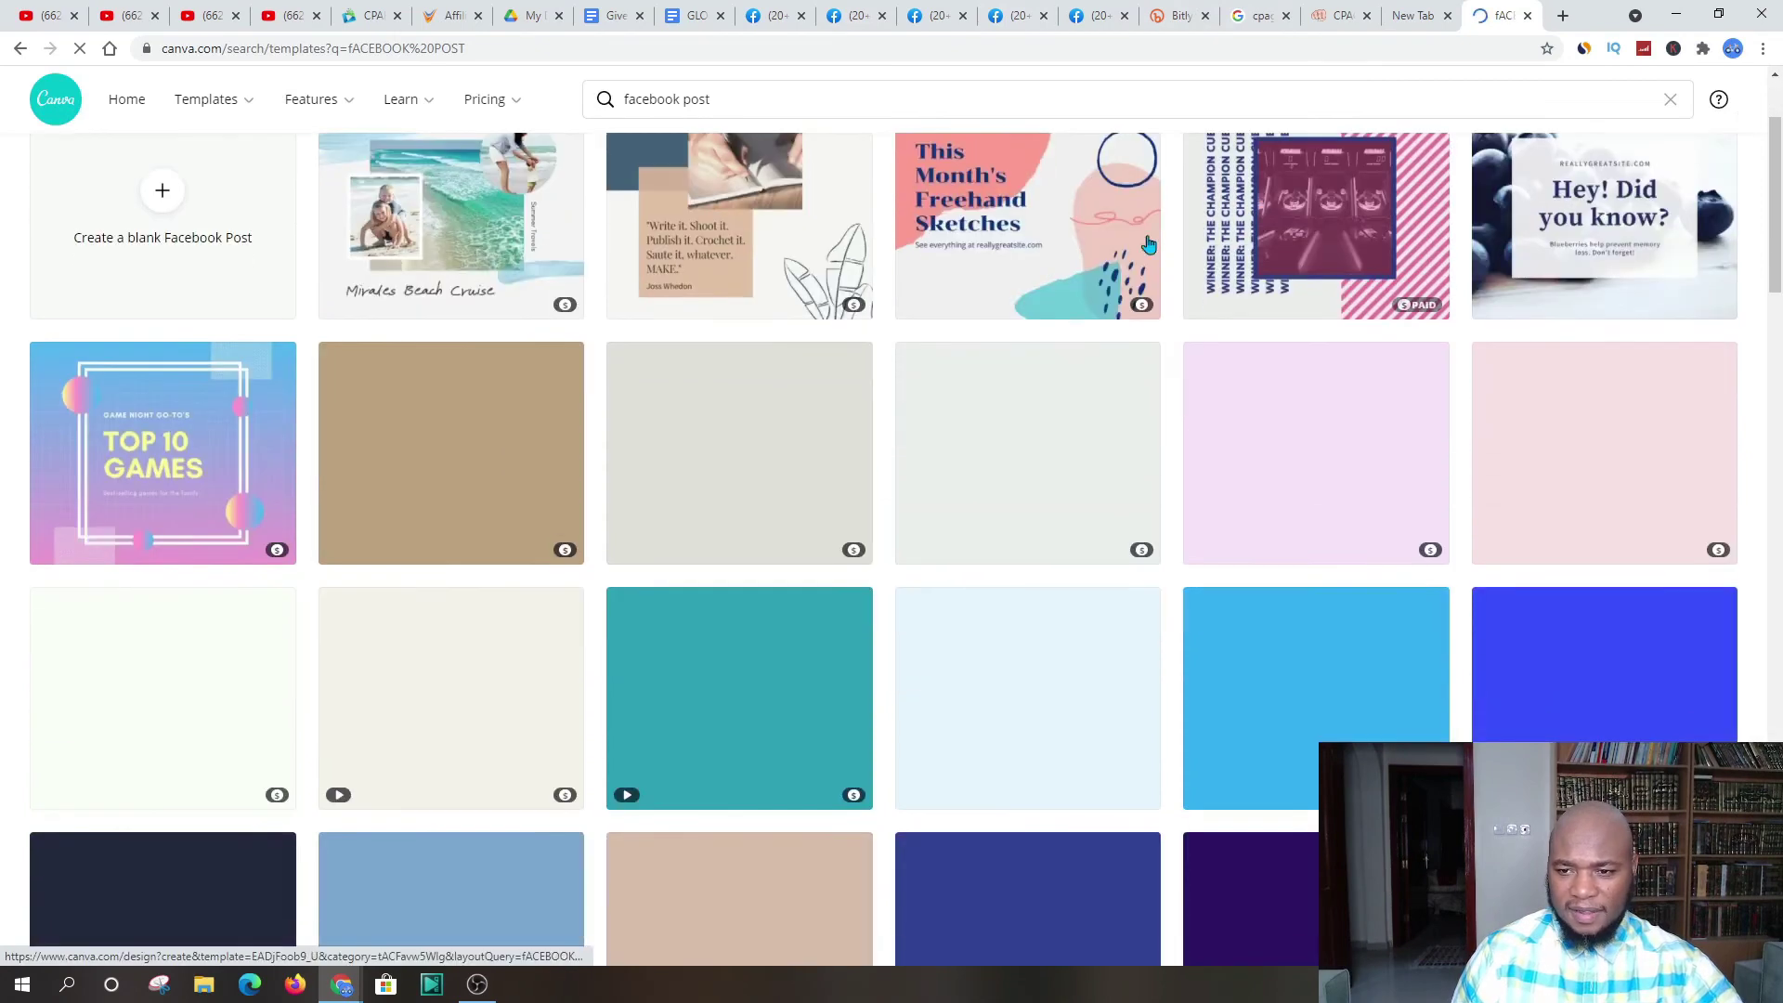